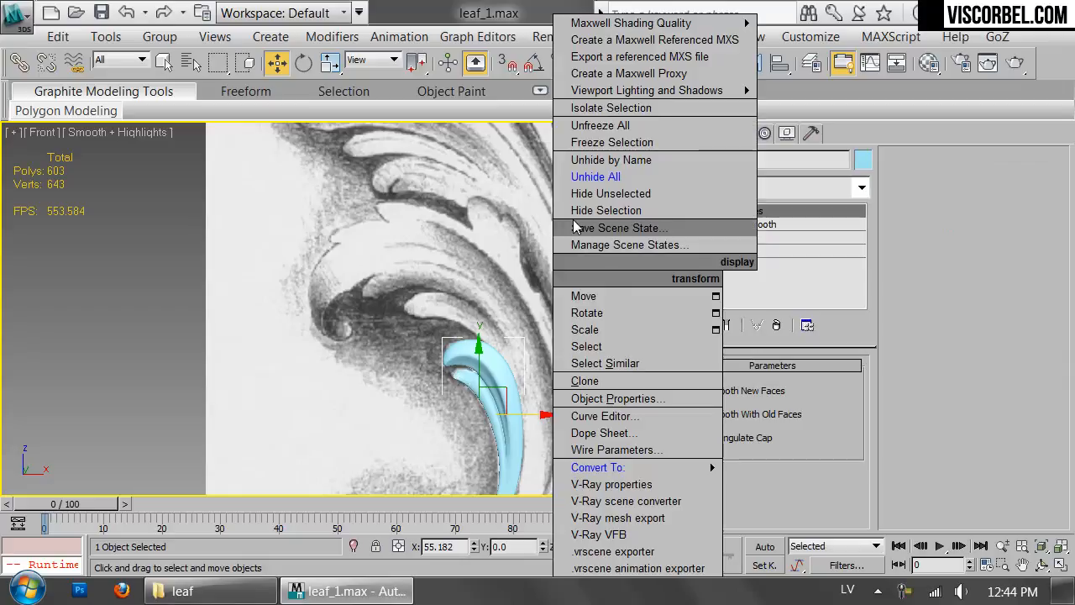
Hide the modelled blue leaf piece and begin a line along the top edge of the small pointed lobe in the Front view.
left_click(605, 331)
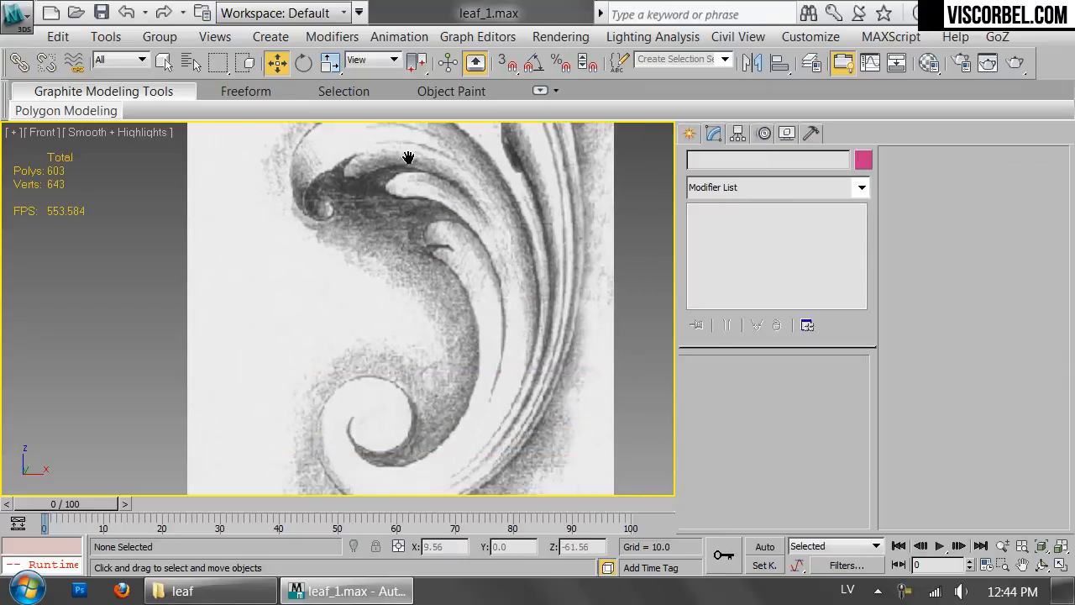
right_click(514, 327)
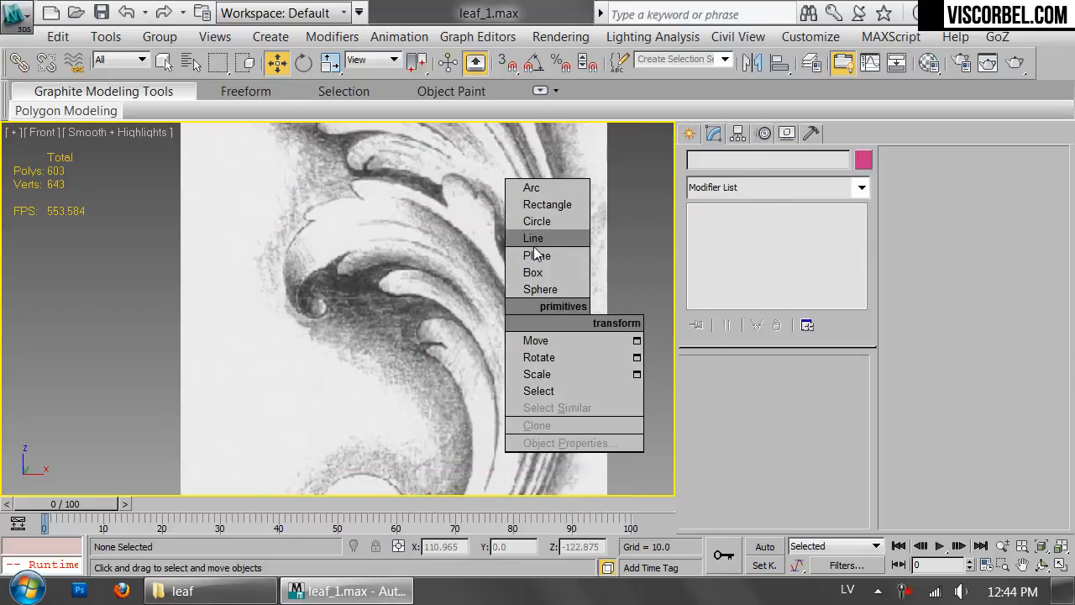
left_click(532, 237)
scroll(394, 324, "up", 5)
scroll(394, 324, "up", 2)
middle_click_drag(433, 304, 344, 362)
left_click(325, 378)
left_click(324, 363)
left_click(370, 313)
left_click(431, 303)
left_click(535, 314)
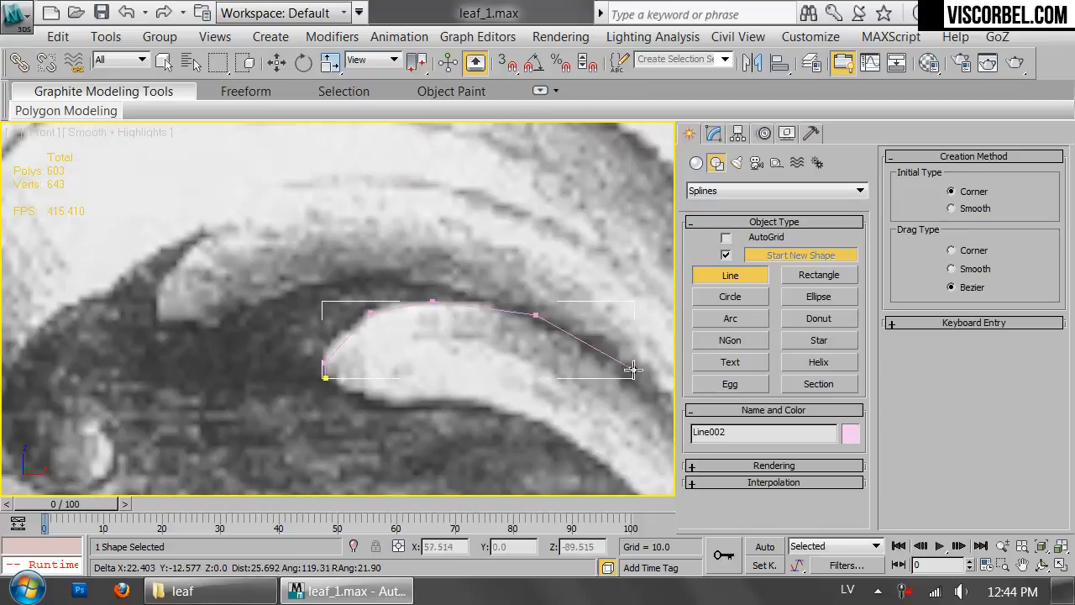
Continue the line back from the groove along the underside of the next lobe and around its blunt tip.
left_click(538, 307)
left_click(429, 272)
left_click(290, 280)
left_click(193, 330)
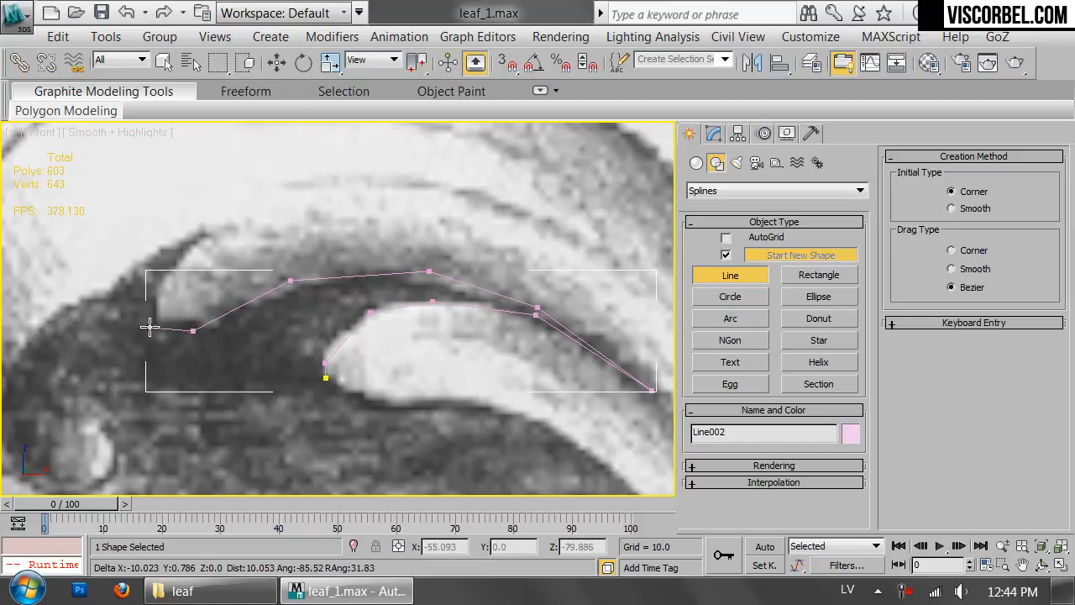
left_click(155, 281)
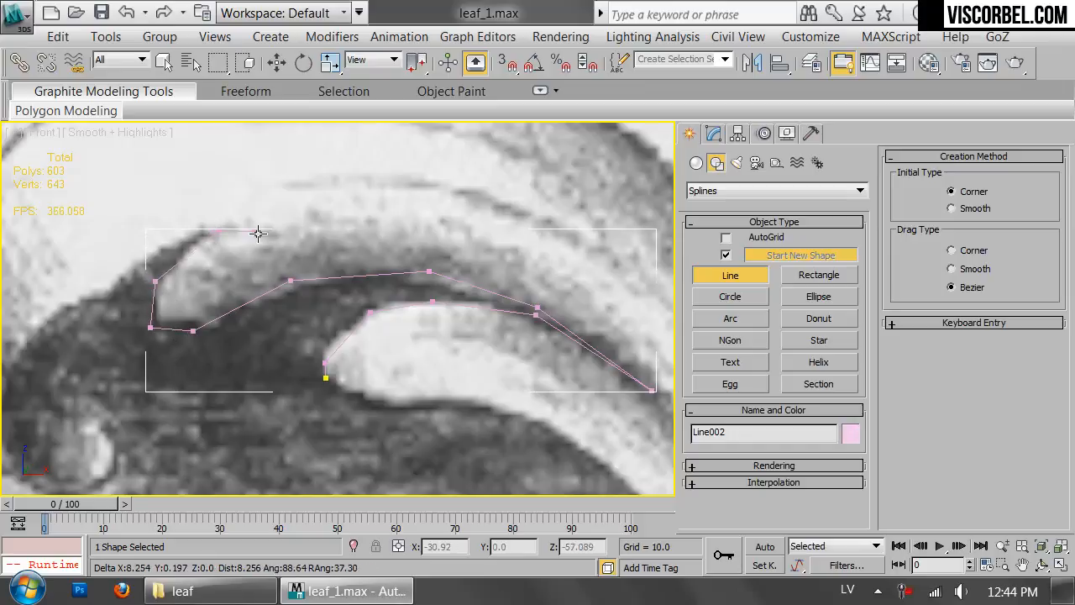
Continue the line from the top of that lobe tip along the upper edge of the dark hollow to the leaf curl.
scroll(252, 244, "down", 5)
scroll(403, 303, "up", 6)
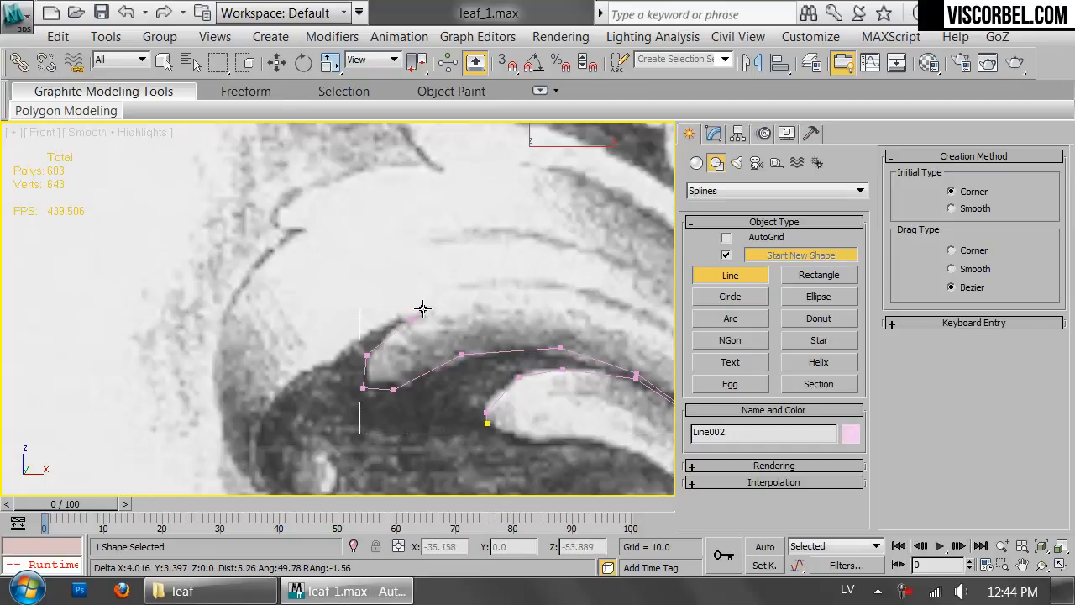
left_click(378, 322)
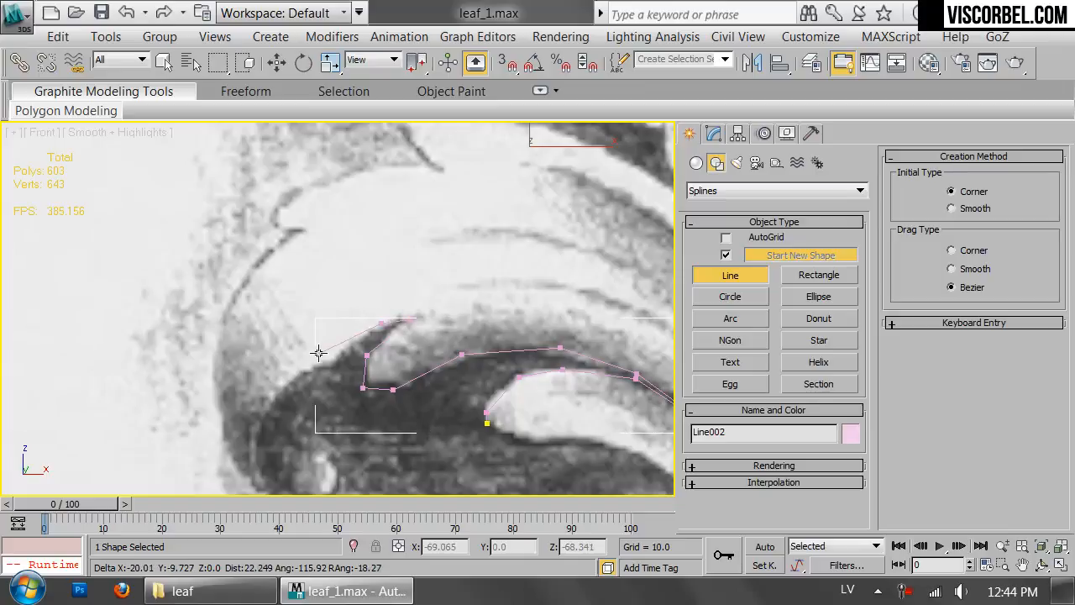
left_click(333, 366)
left_click(263, 413)
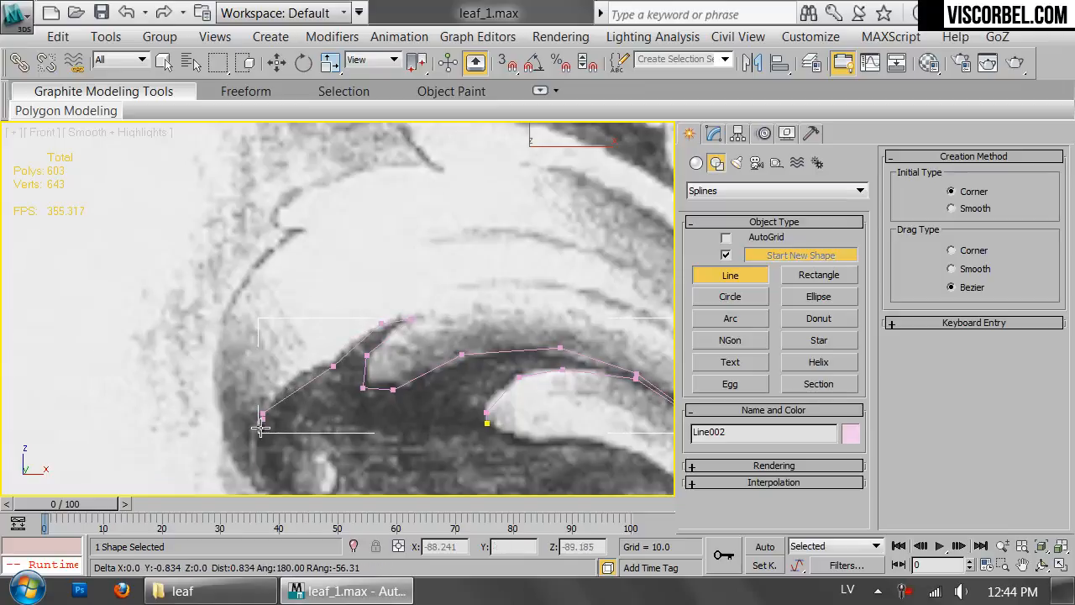
key("i")
left_click(337, 392)
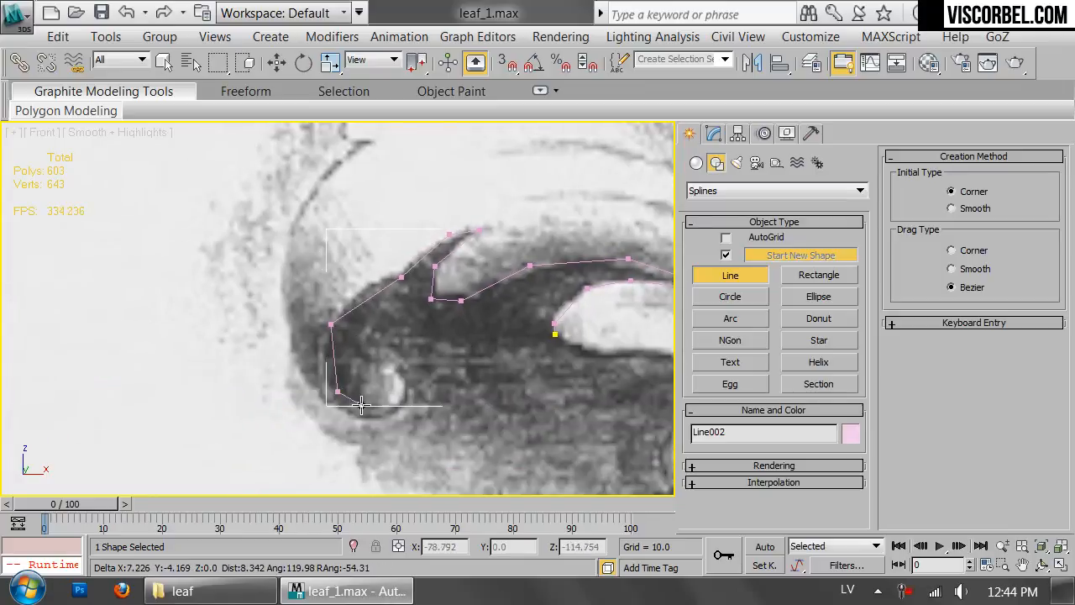
left_click(376, 406)
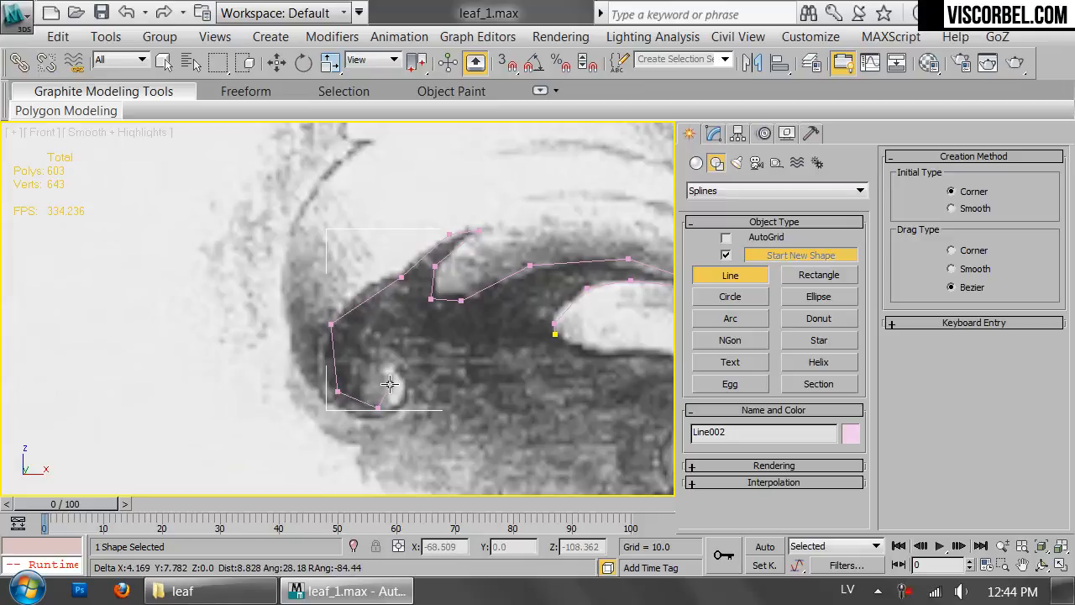
key("BackSpace")
key("BackSpace")
Trace the line around the small round curl at the leaf's tip and back to its outer edge.
left_click(328, 355)
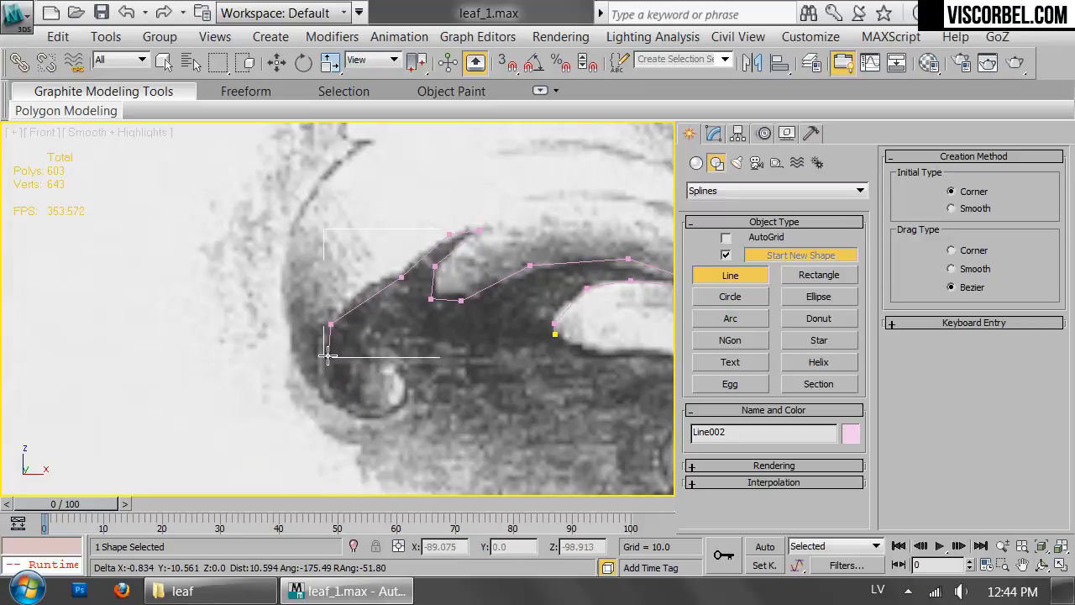
left_click(356, 353)
left_click(402, 367)
left_click(404, 408)
left_click(357, 417)
left_click(300, 373)
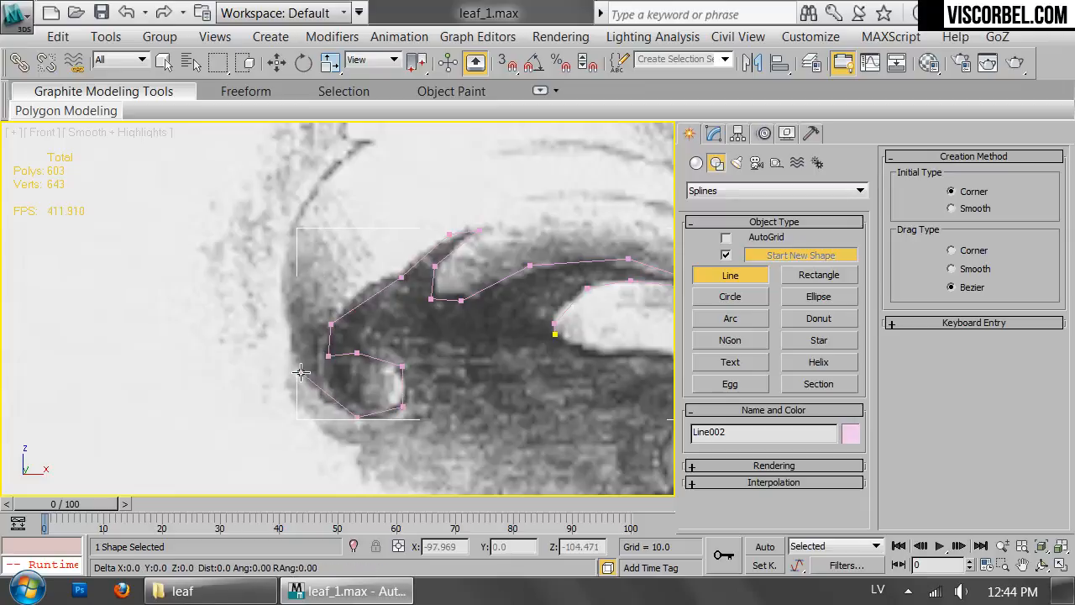
Continue the line up the leaf's outer edge and around the first notch to the upper contour.
left_click(290, 315)
left_click(301, 210)
middle_click_drag(382, 198, 380, 358)
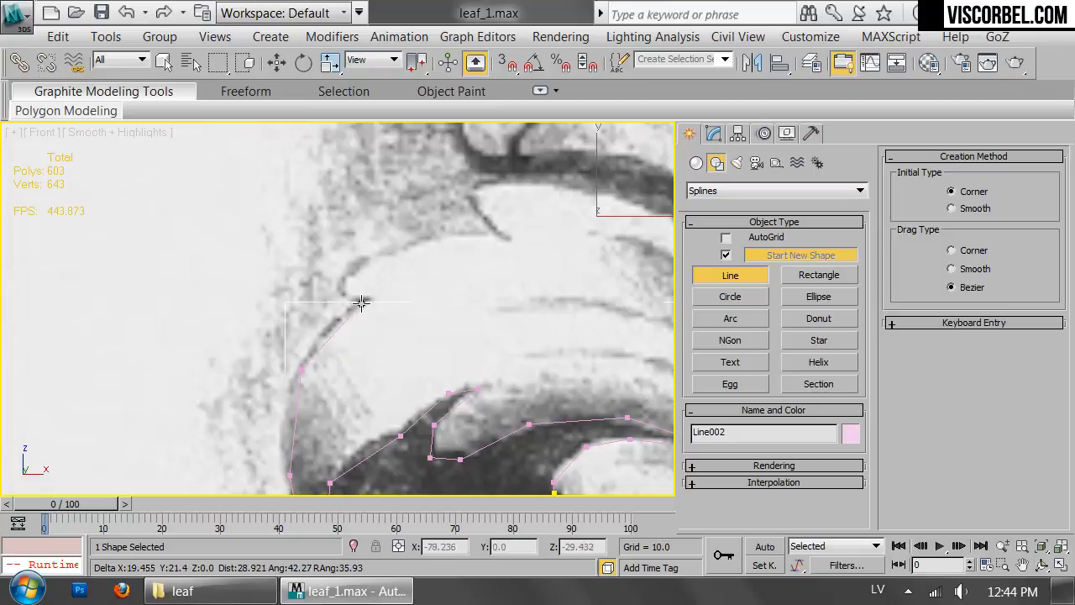
left_click(372, 296)
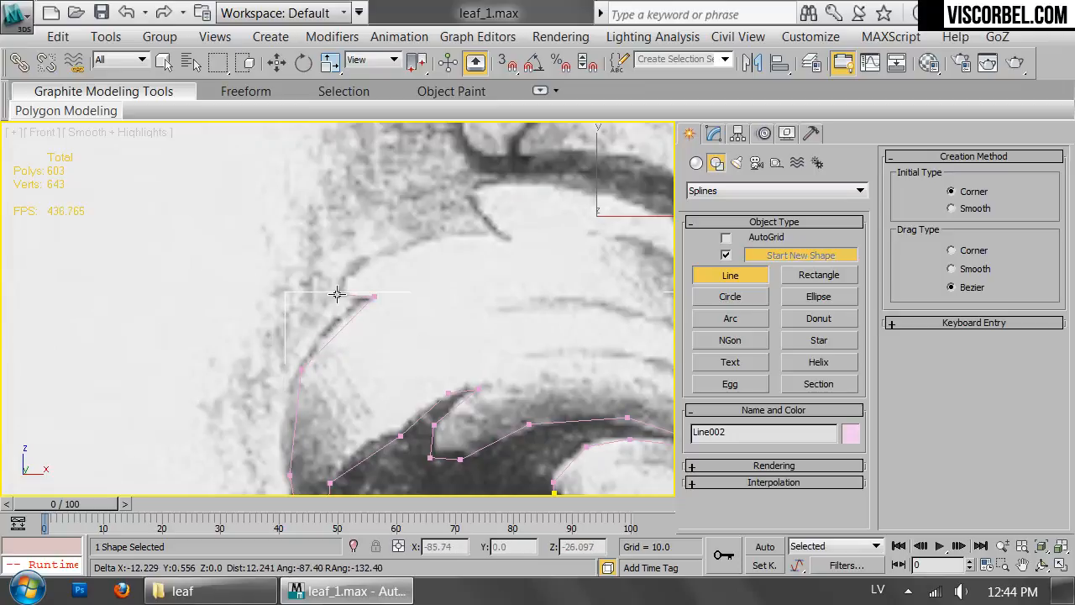
left_click(350, 268)
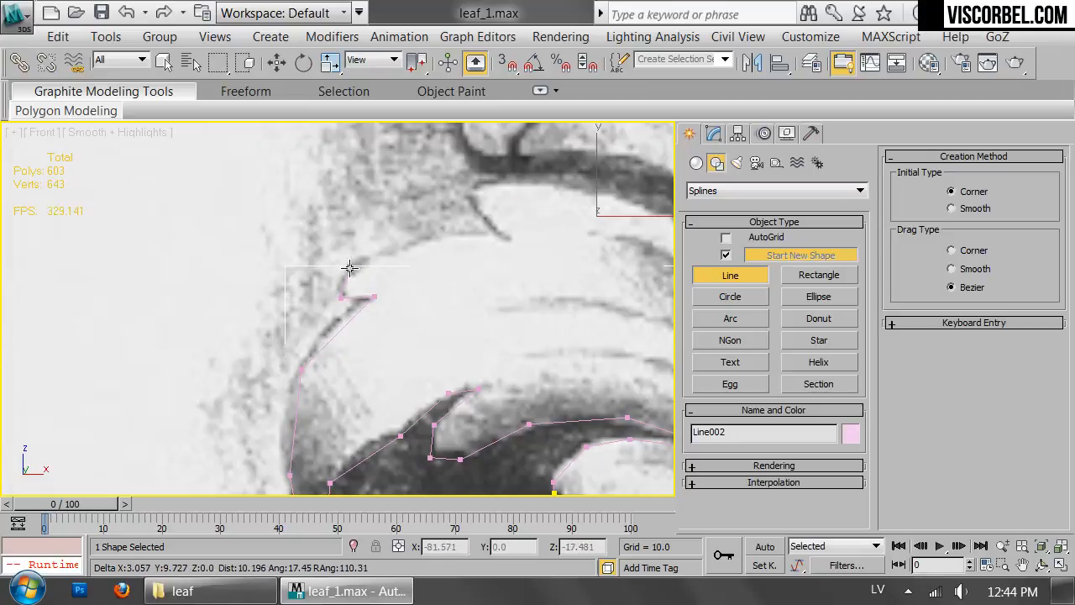
left_click(409, 234)
Trace the line around the second notch and along the upper edge of the main lobe.
left_click(507, 240)
left_click(473, 210)
left_click(469, 179)
middle_click_drag(578, 208, 223, 194)
left_click(305, 195)
left_click(368, 197)
Trace the line around the rounded upper lobe and through the small notch beside it.
left_click(423, 153)
left_click(466, 199)
left_click(471, 221)
left_click(477, 197)
left_click(501, 206)
left_click(524, 268)
left_click(532, 338)
left_click(553, 407)
scroll(604, 437, "up", 2)
scroll(598, 374, "down", 4)
middle_click_drag(591, 370, 508, 231)
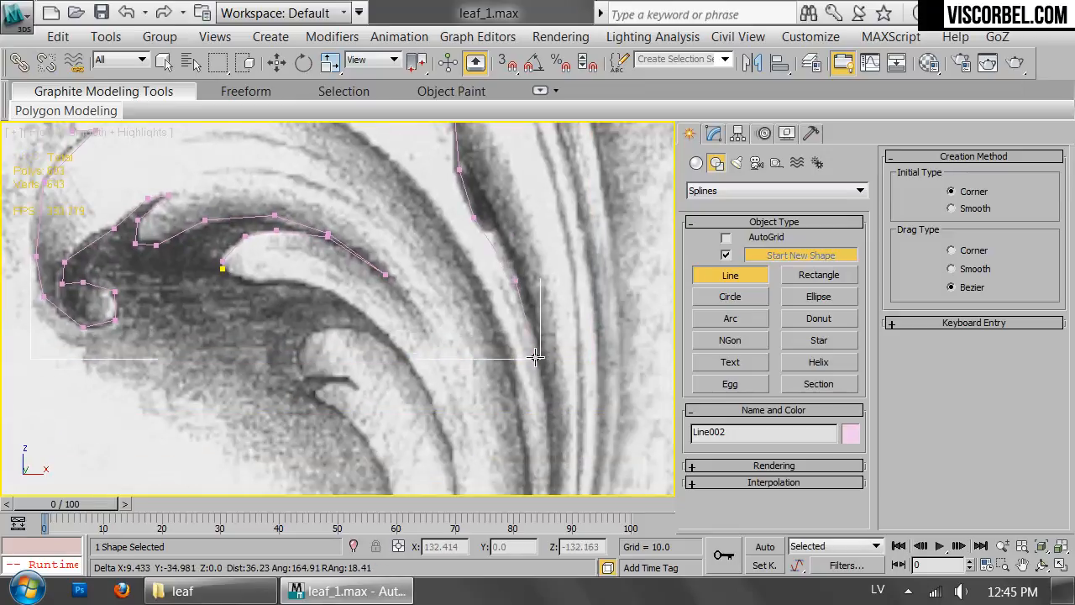
key("BackSpace")
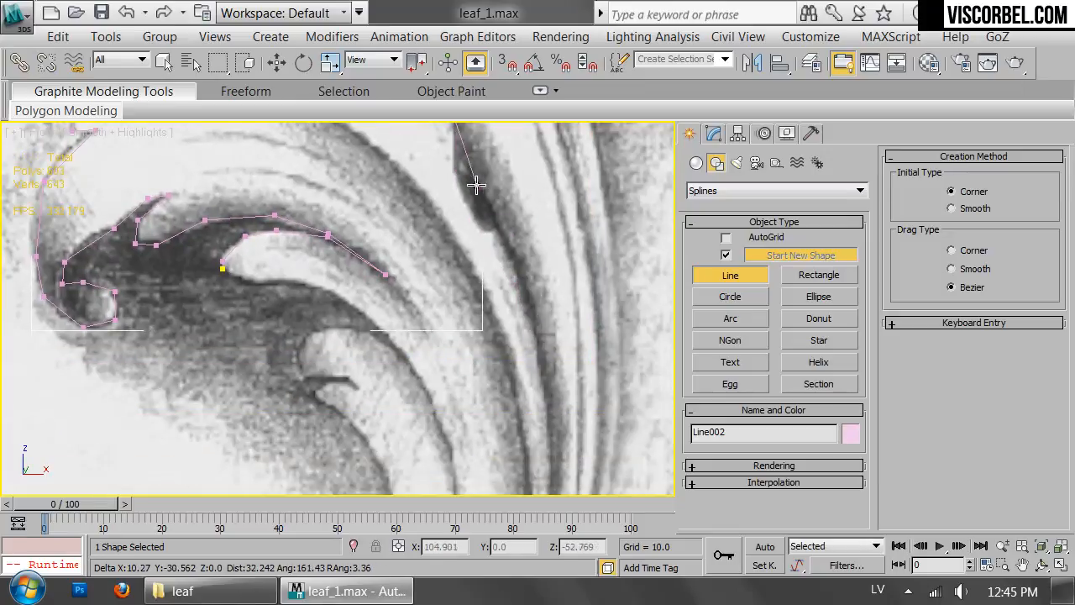
middle_click_drag(480, 184, 462, 319)
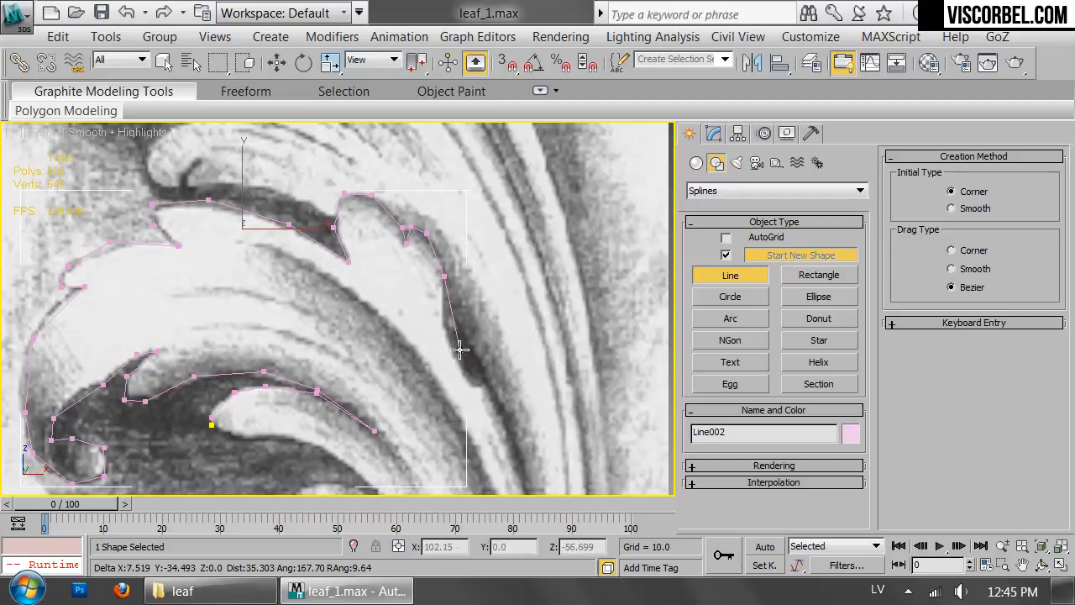
key("BackSpace")
Continue the line from the small notch down the long stem groove to the tapered end near the large scroll.
left_click(450, 273)
left_click(486, 386)
middle_click_drag(536, 405, 545, 240)
left_click(529, 316)
middle_click_drag(532, 368, 528, 338)
scroll(529, 339, "down", 3)
left_click(528, 338)
middle_click_drag(532, 432, 539, 395)
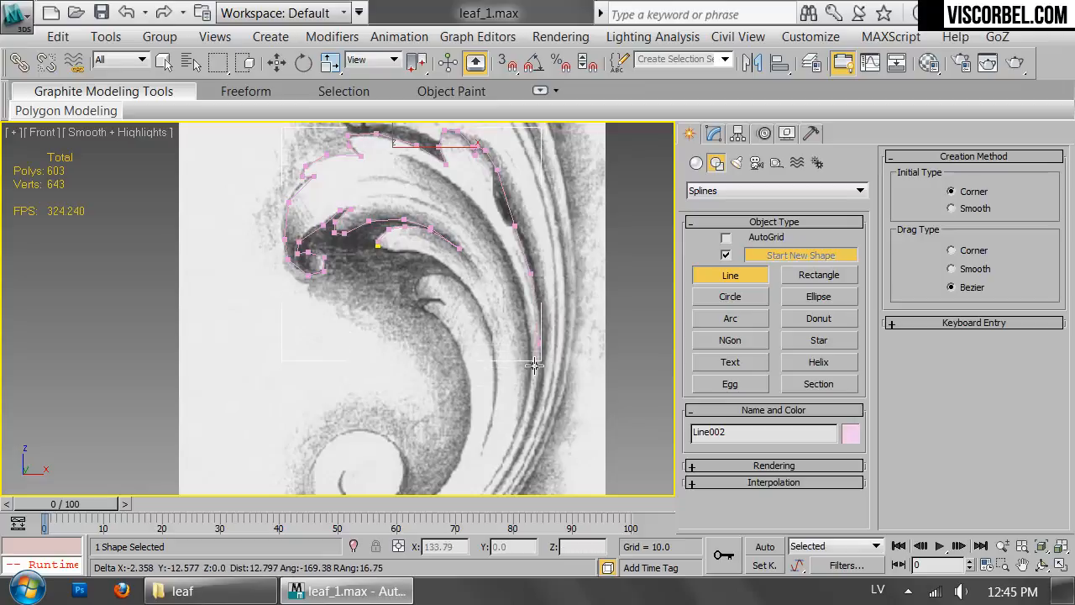
scroll(515, 445, "up", 2)
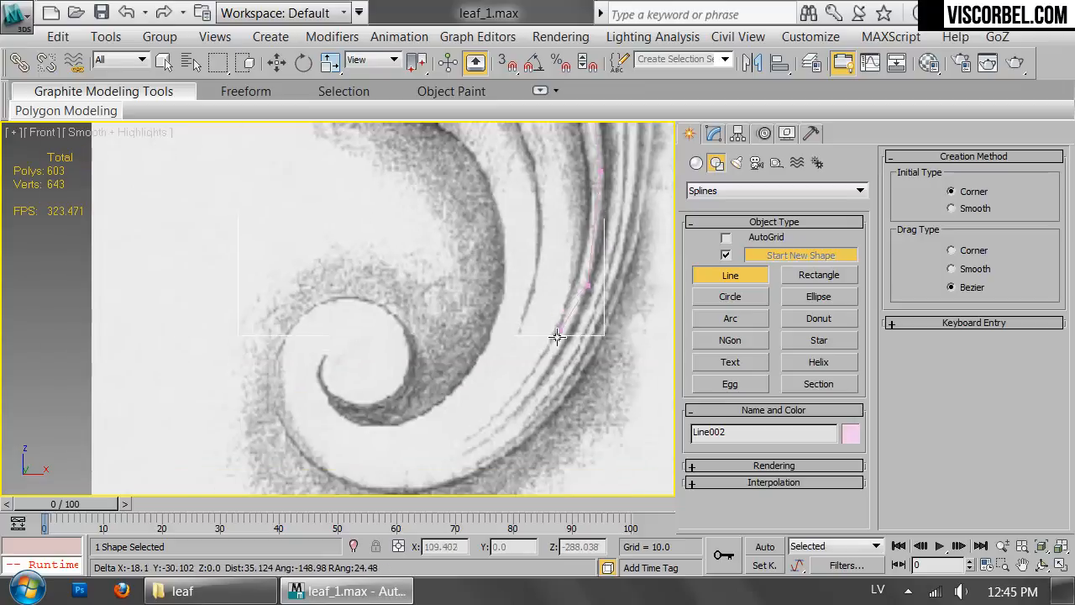
left_click(476, 433)
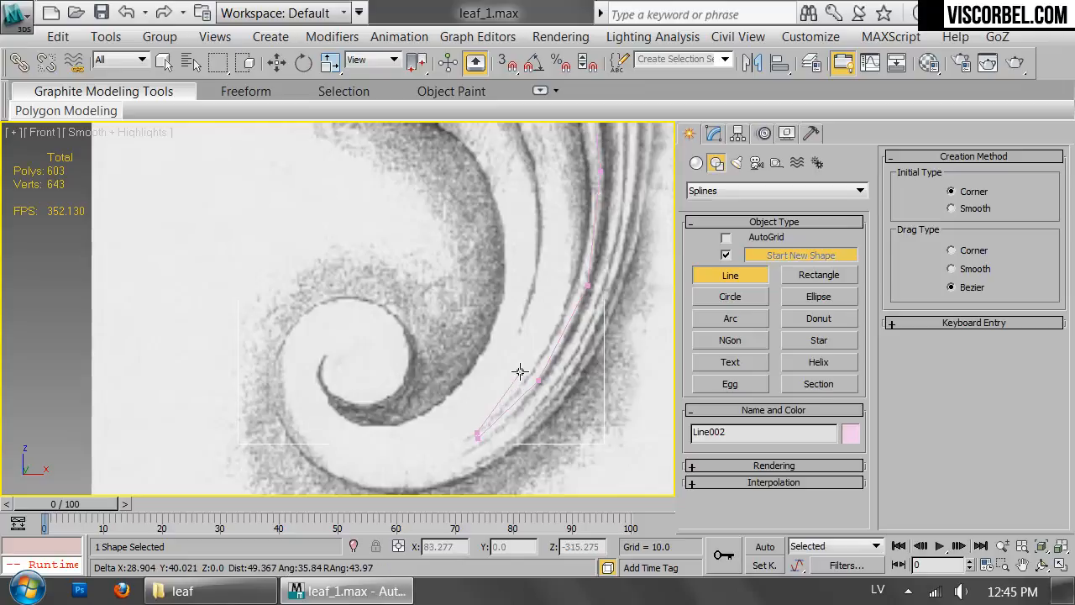
Trace the line back up the inner stem edge and under the small lobe to its start point, and close the spline.
left_click(515, 371)
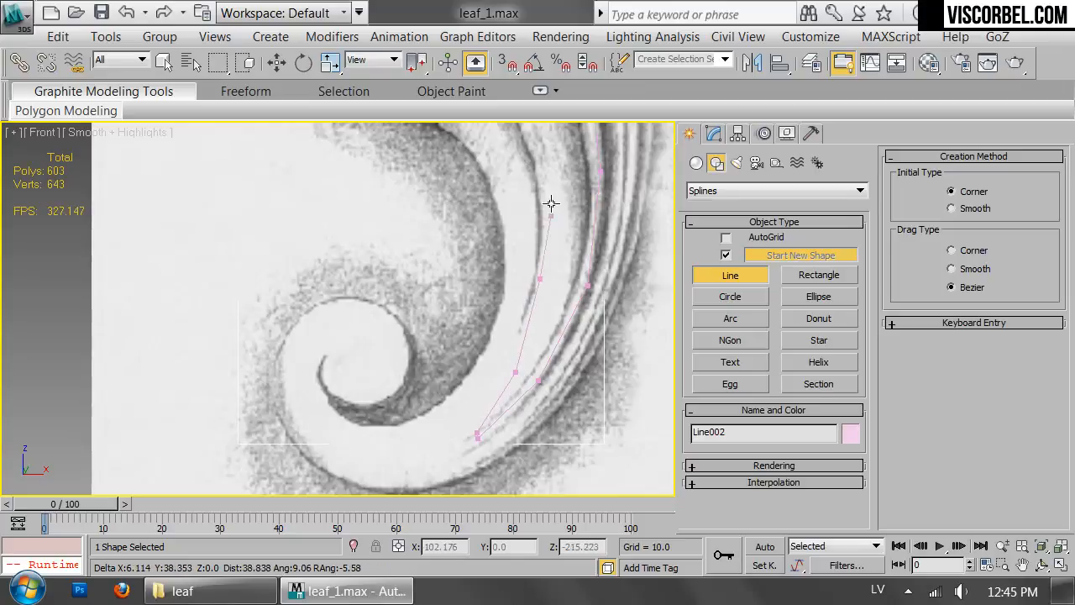
middle_click_drag(550, 190, 542, 361)
left_click(533, 342)
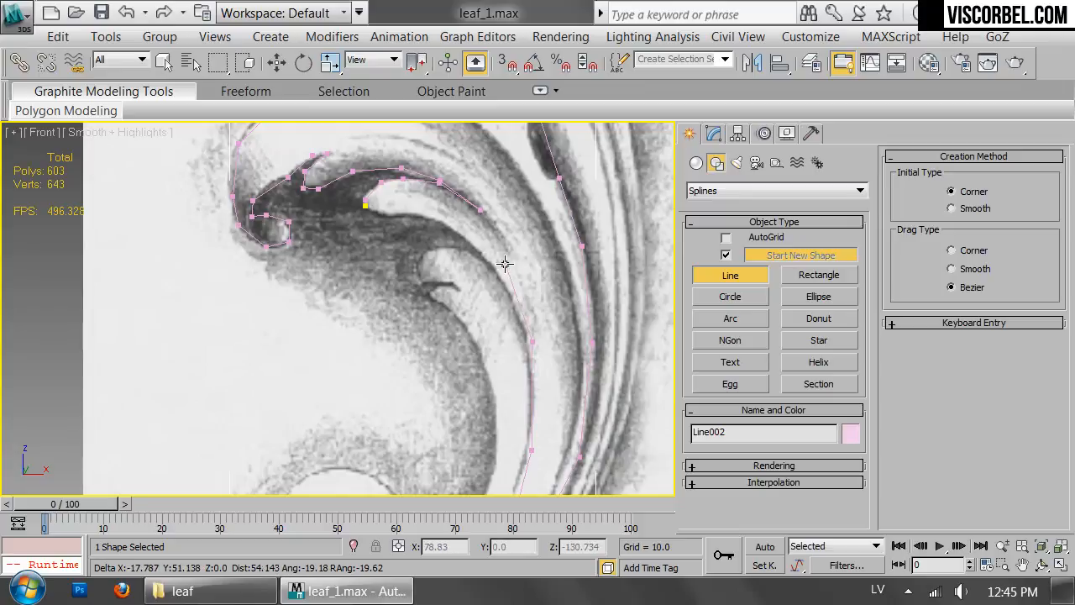
left_click(459, 229)
left_click(433, 217)
left_click(403, 212)
left_click(383, 216)
left_click(365, 205)
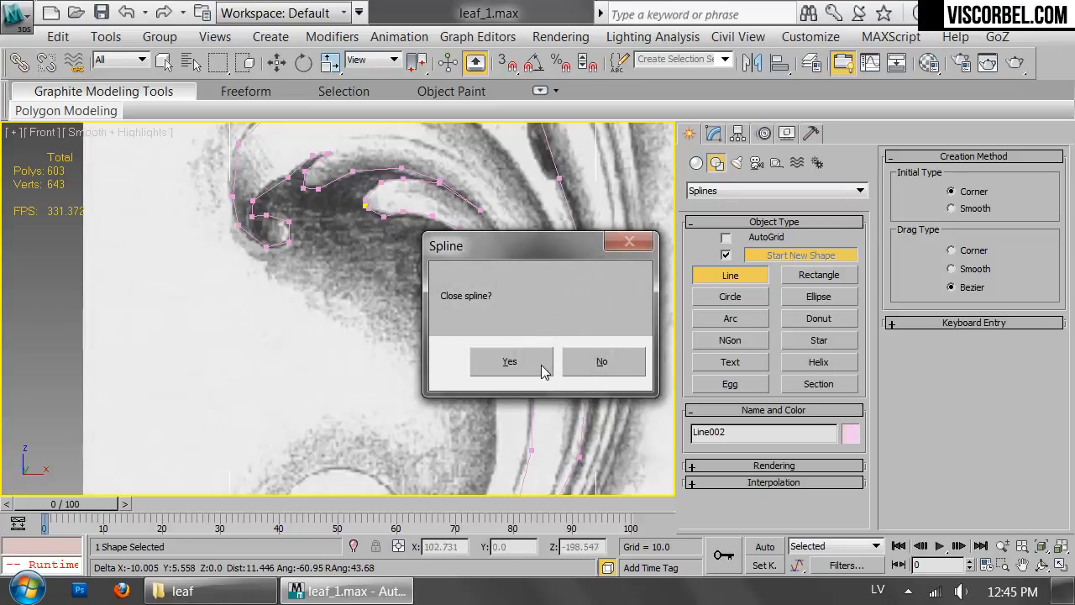
left_click(542, 368)
Move the spline vertices along the underside of the small pointed lobe to match the reference drawing.
scroll(501, 255, "down", 4)
key("w")
middle_click_drag(553, 272, 529, 354)
scroll(529, 355, "up", 6)
key("1")
left_click(416, 353)
left_click_drag(441, 329, 441, 347)
left_click(363, 313)
left_click(326, 296)
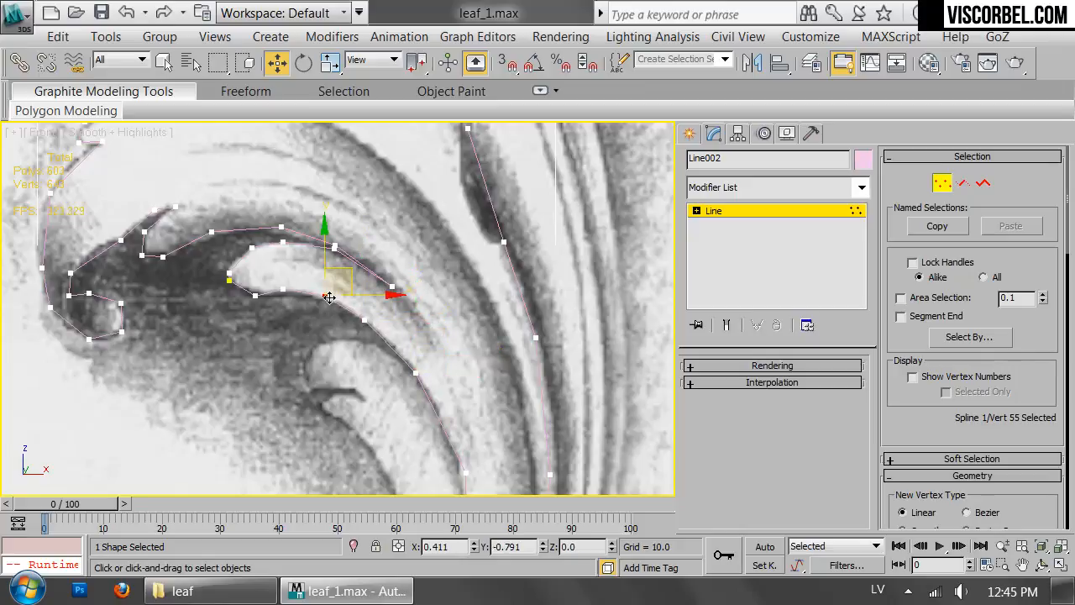
left_click(283, 293)
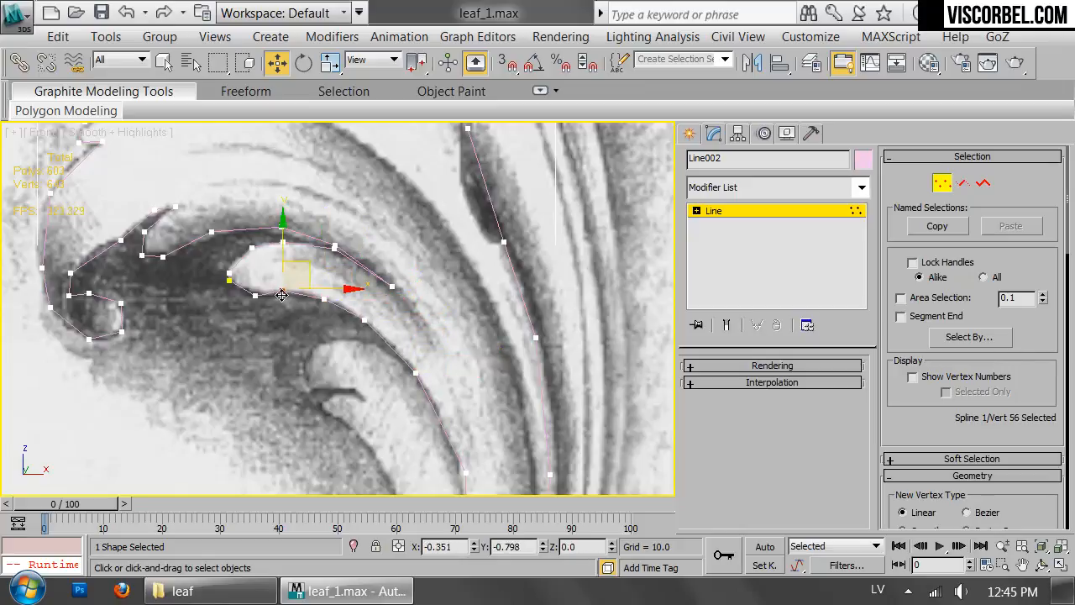
Adjust the vertices around the blunt lobe tip, the dark hollow and the curl to follow the reference contour.
middle_click_drag(296, 310, 484, 374)
left_click(346, 315)
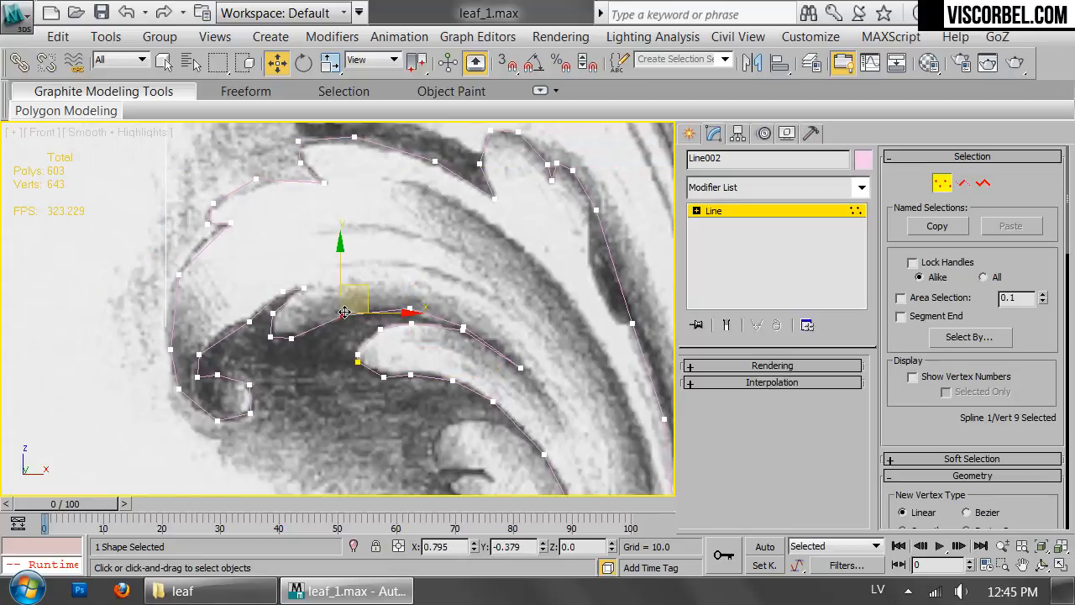
left_click(293, 340)
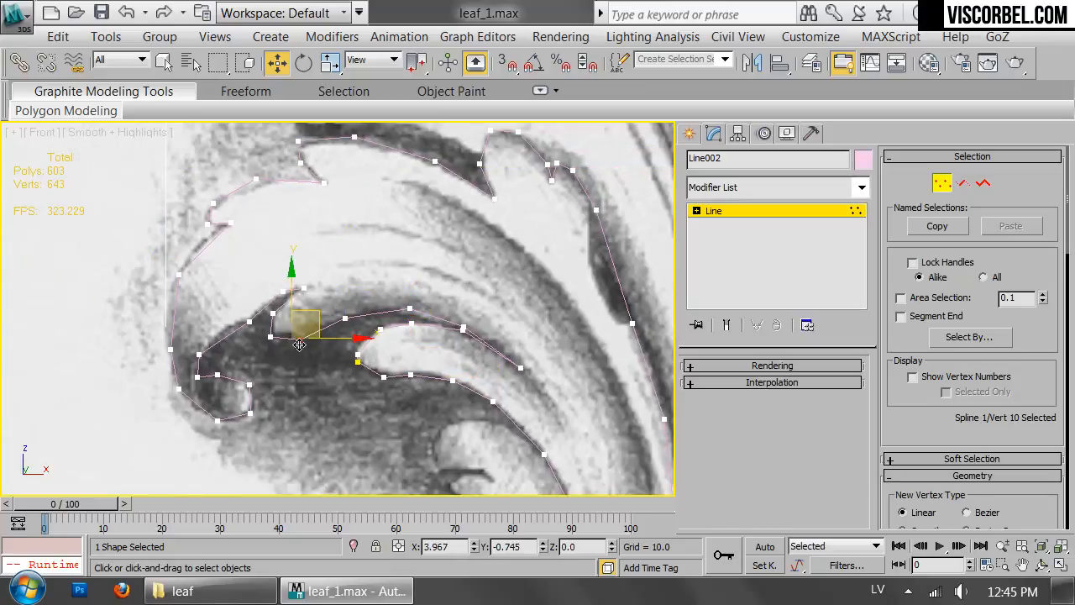
left_click(272, 311)
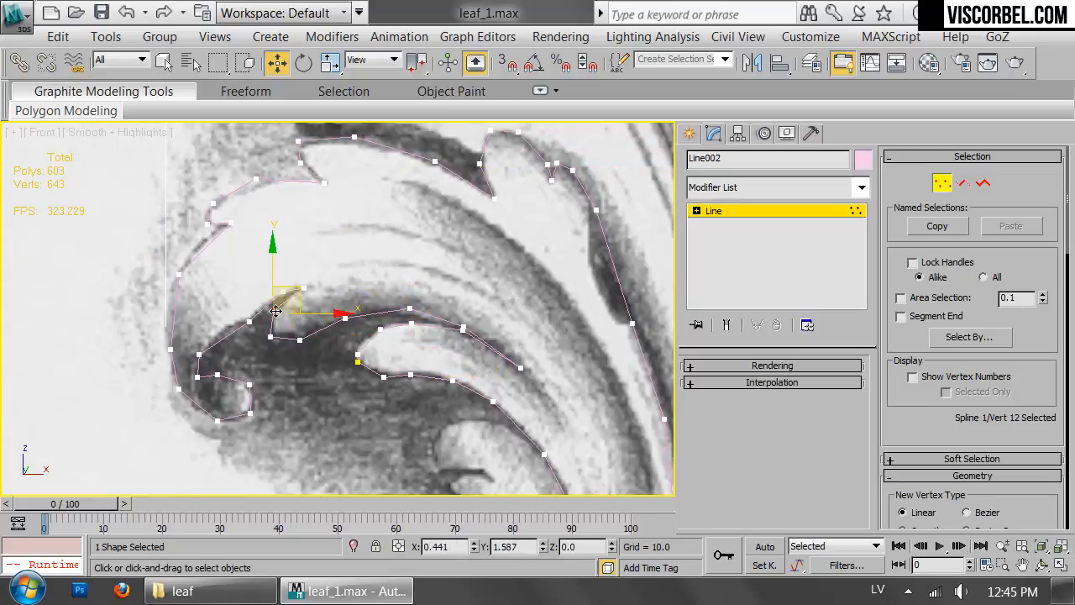
left_click(277, 304)
left_click(245, 322)
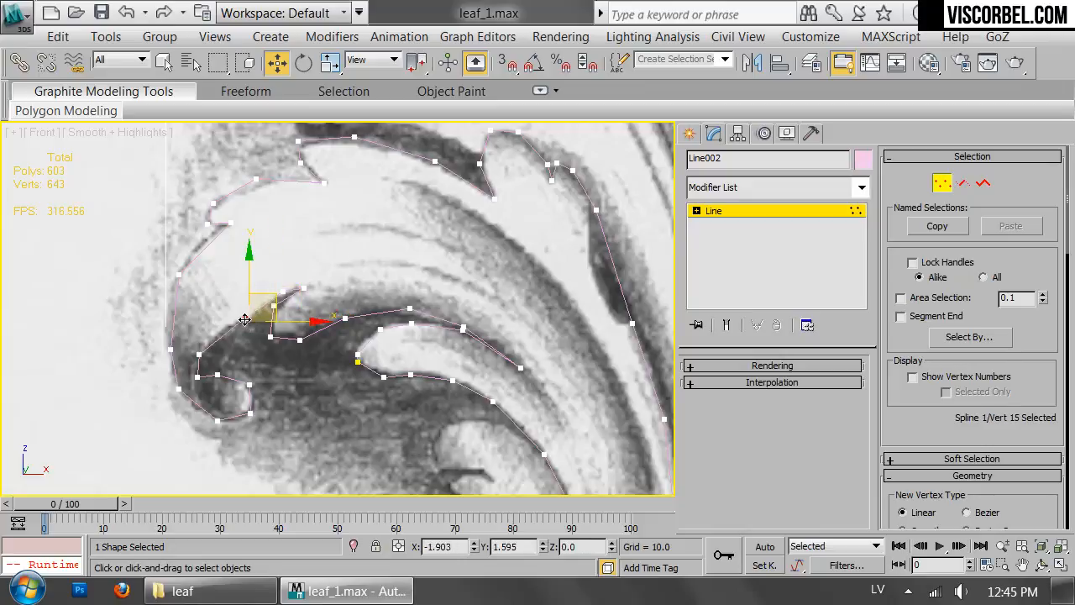
left_click_drag(244, 319, 245, 318)
left_click_drag(199, 354, 250, 381)
key("1")
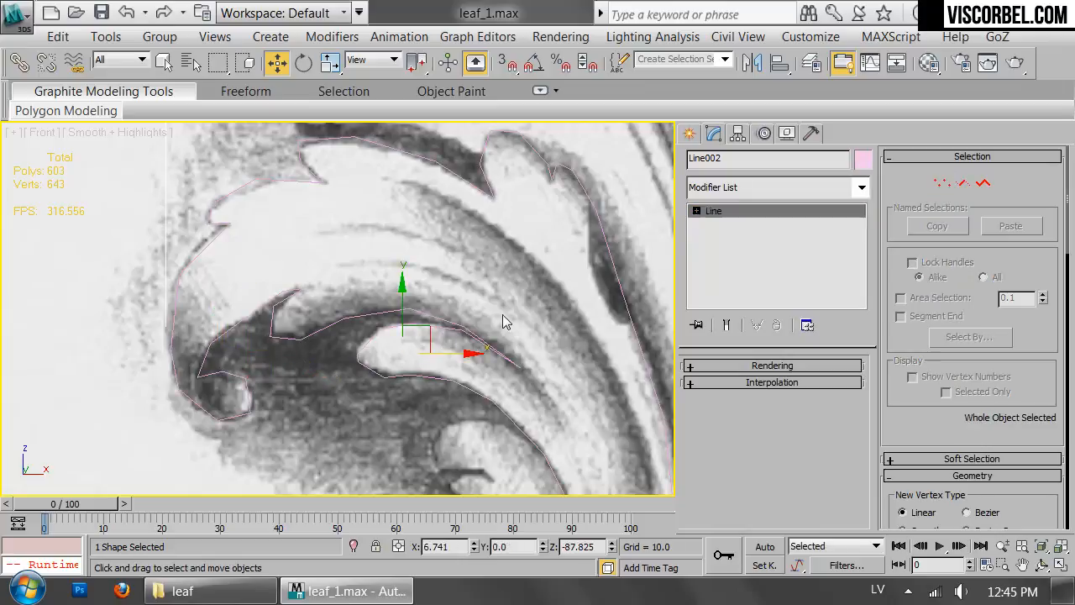
Reposition the vertices along the leaf's stem-side edge and on the main lobe's upper edge to fit the reference.
middle_click_drag(530, 259, 422, 304)
key("1")
left_click_drag(465, 218, 473, 224)
left_click(486, 254)
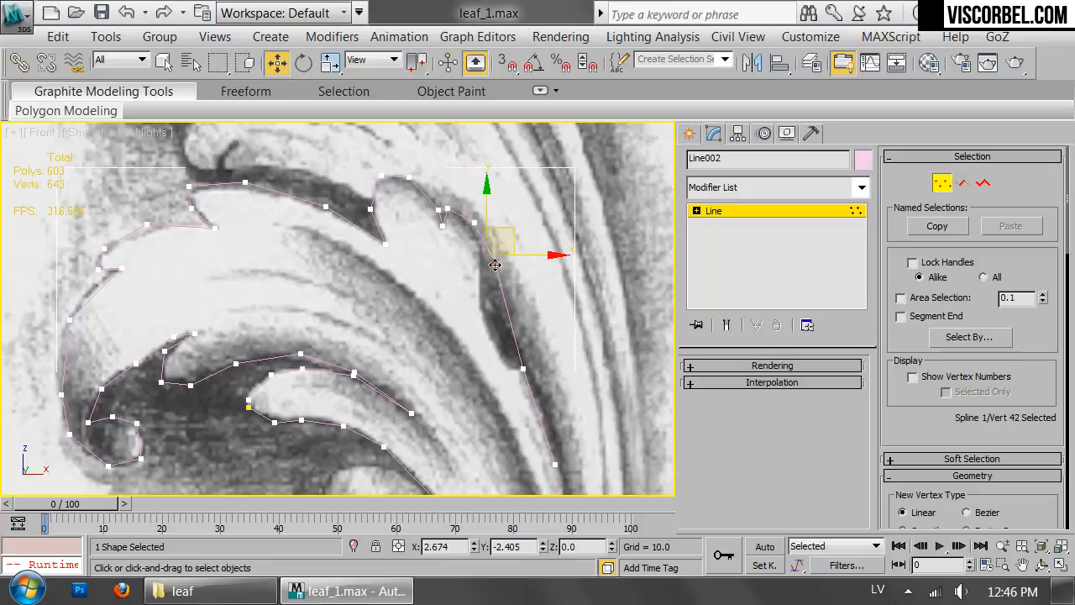
left_click_drag(497, 274, 497, 270)
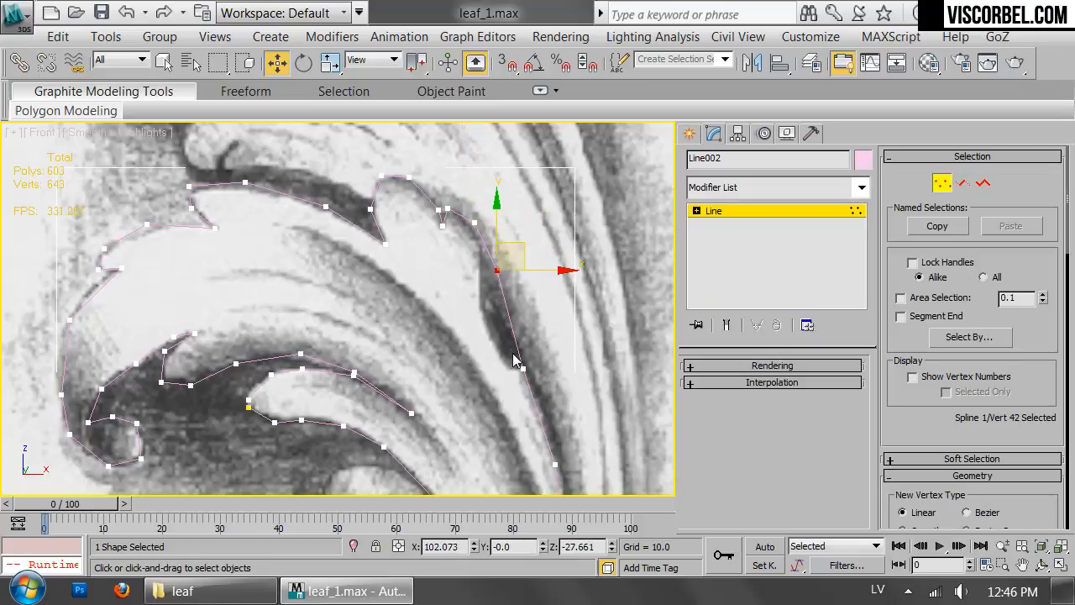
left_click(522, 366)
scroll(518, 359, "down", 2)
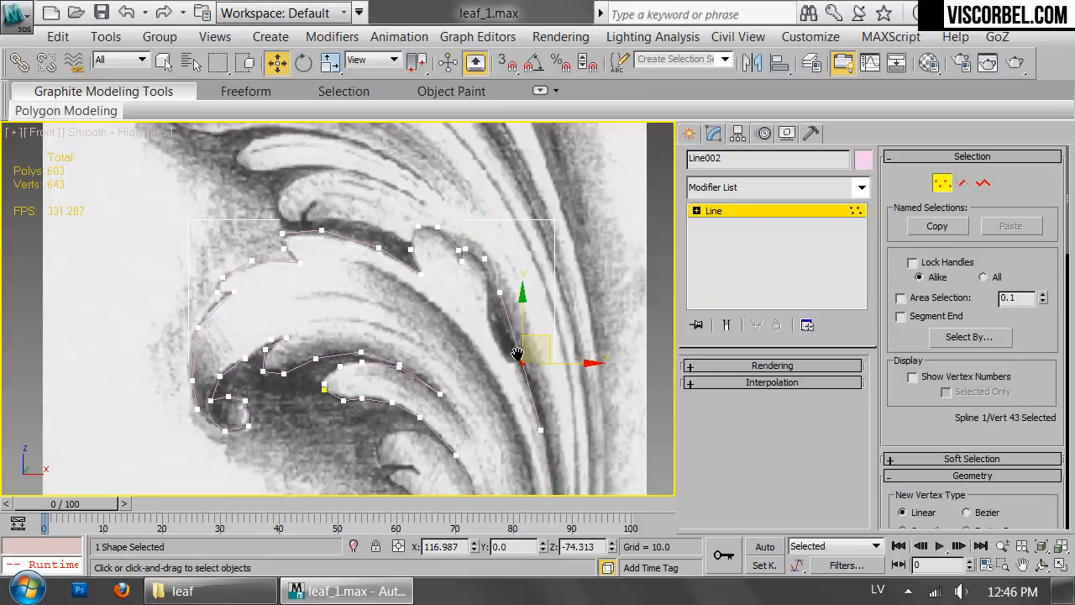
left_click_drag(378, 249, 375, 243)
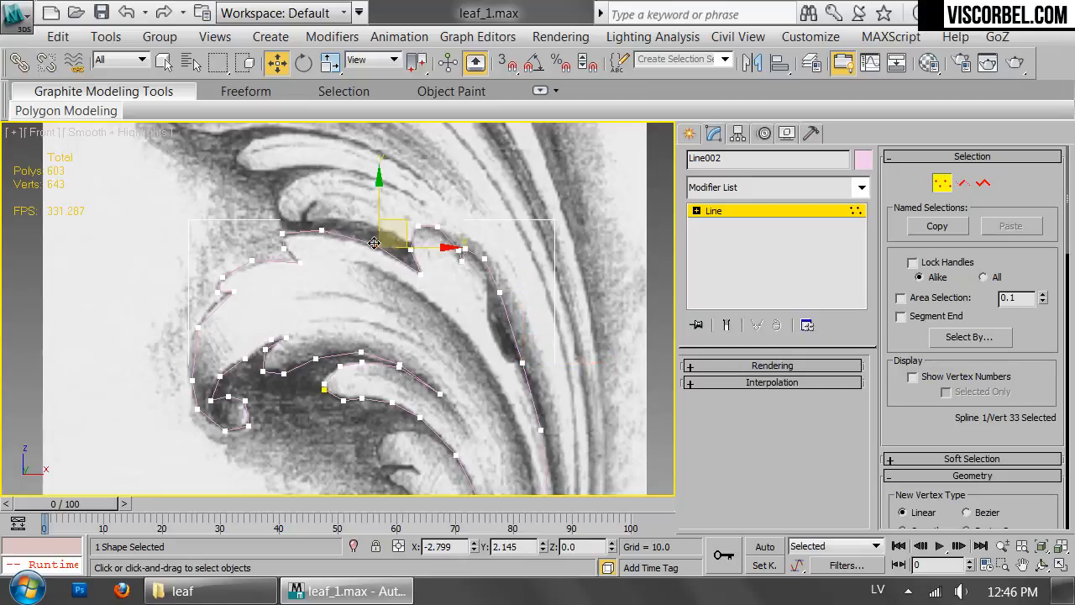
Adjust the vertices of the notch at the upper lobe's tip to match the reference, and finish vertex editing.
key("1")
key("1")
left_click_drag(300, 259, 284, 247)
left_click(285, 248)
middle_click_drag(531, 442, 478, 233)
key("1")
scroll(504, 291, "down", 3)
middle_click_drag(504, 291, 499, 319)
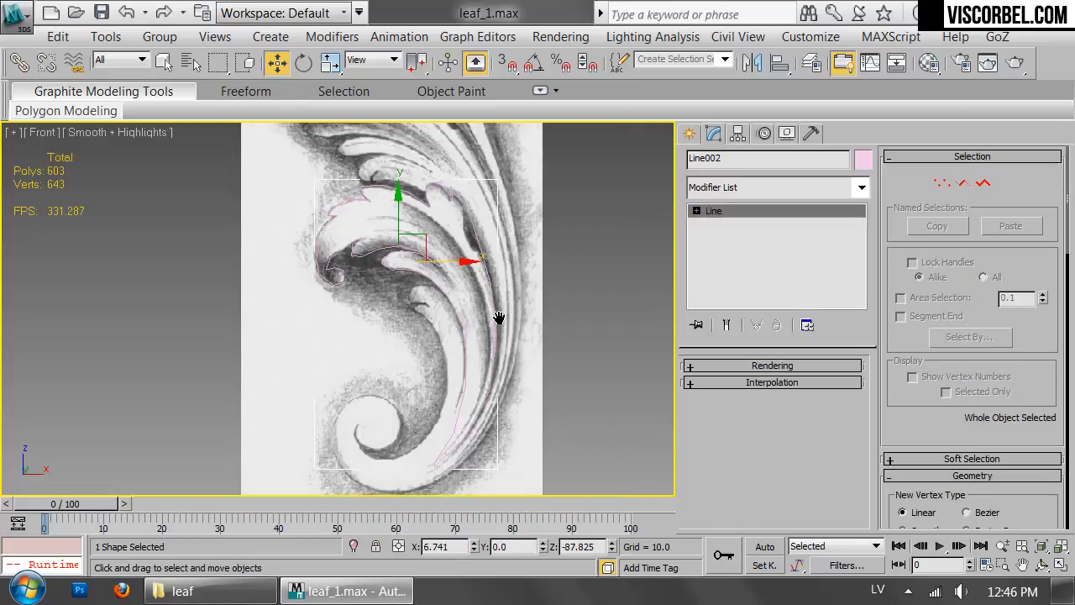
Clone the leaf spline as a copy moved horizontally onto the empty area beside the reference image, and deselect it.
mouse_move(467, 264)
middle_mouse_down()
mouse_move(350, 281)
mouse_move(287, 267)
middle_mouse_up()
left_click_drag(256, 263, 592, 309, "shift")
left_click(540, 384)
left_click(616, 202)
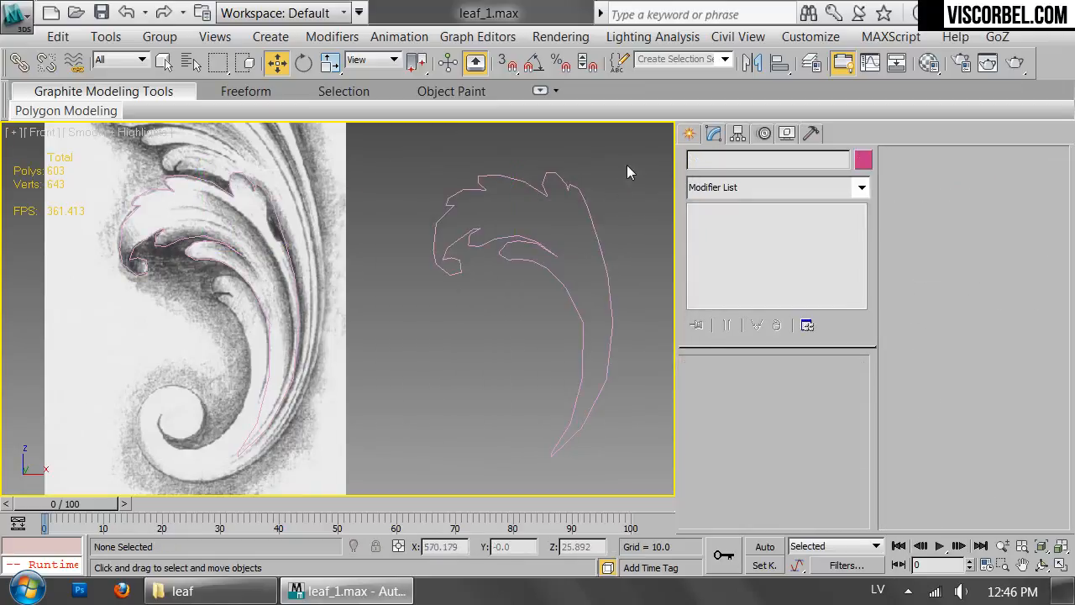
Move the vertices on the upper part of the copied spline's outer stem edge outward to smooth the curve.
left_click_drag(627, 168, 568, 228)
key("1")
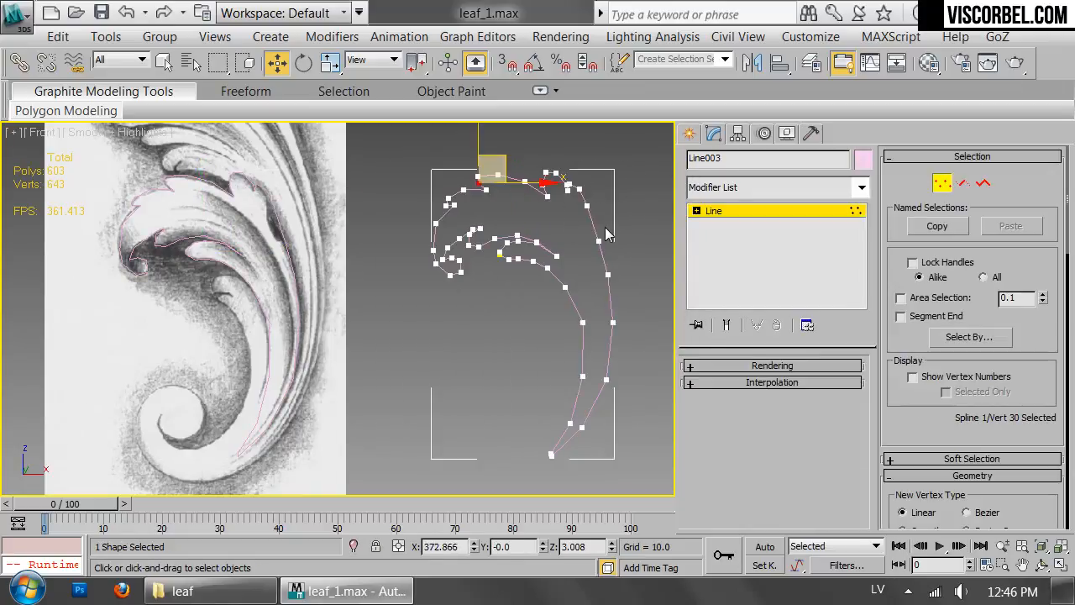
left_click(598, 241)
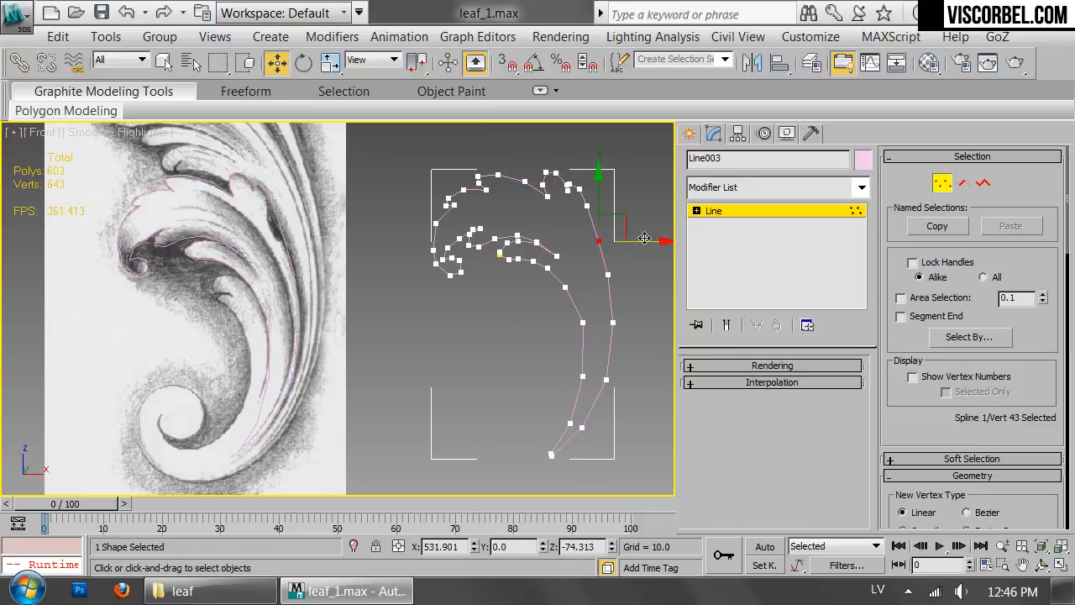
left_click_drag(644, 239, 649, 239)
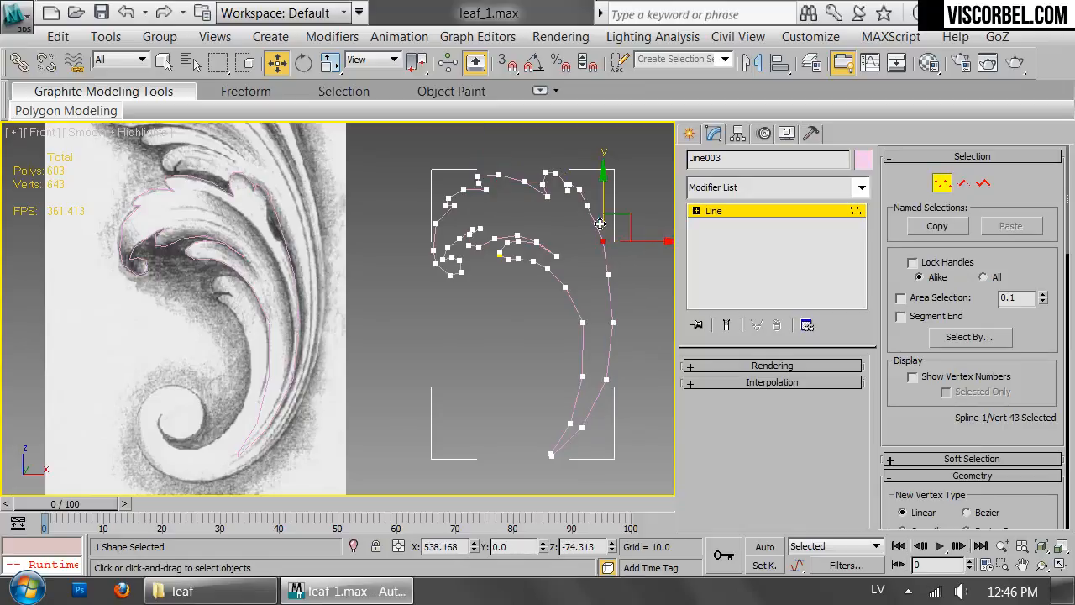
left_click(588, 204)
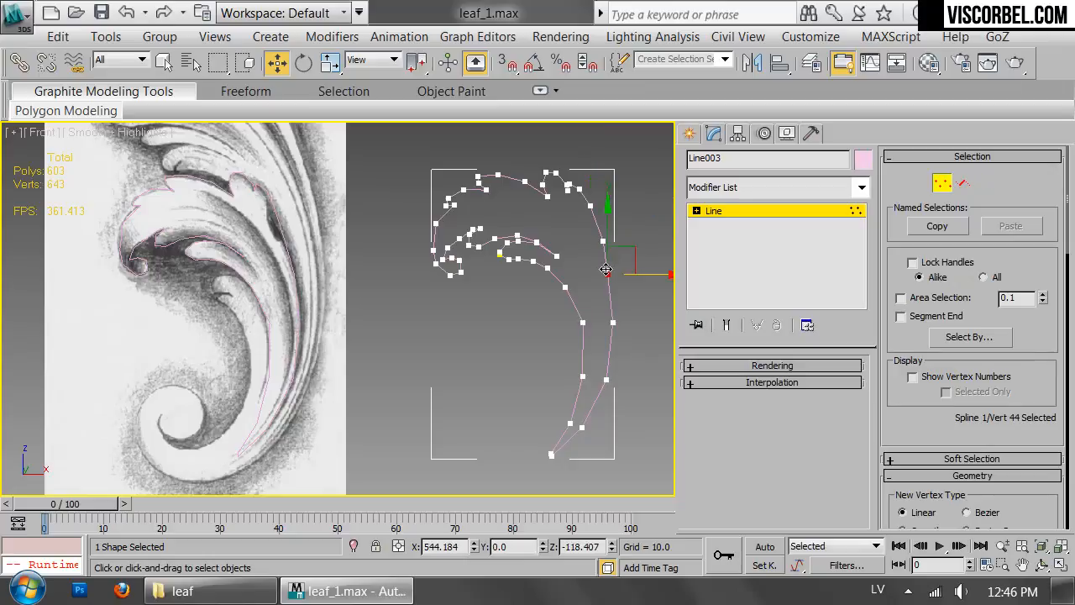
key("1")
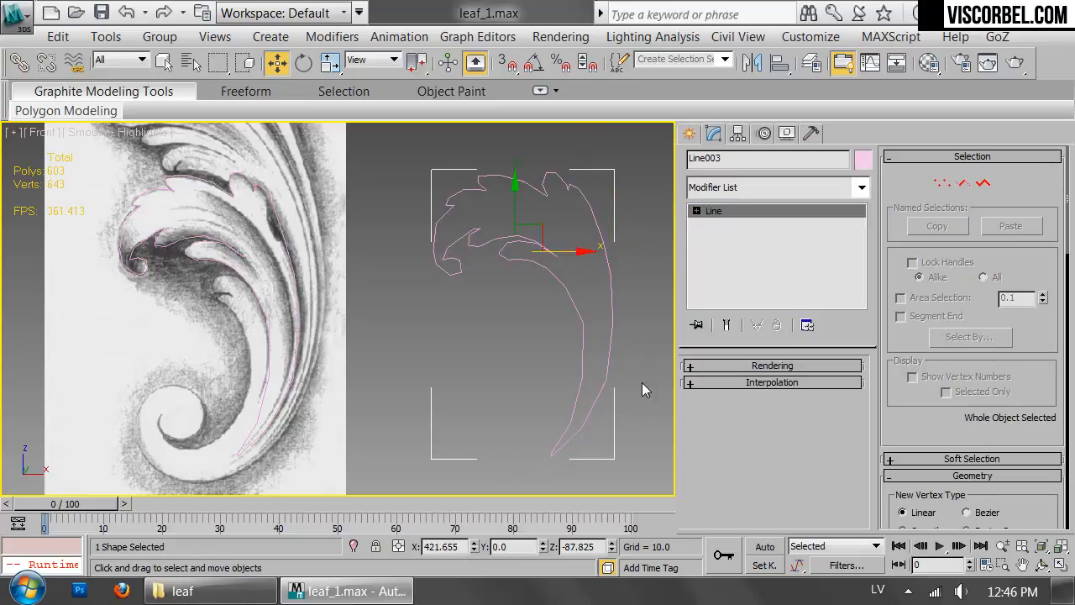
Adjust the vertices on the lower part of the copy's outer stem edge, and deselect the spline.
key("1")
left_click(604, 379)
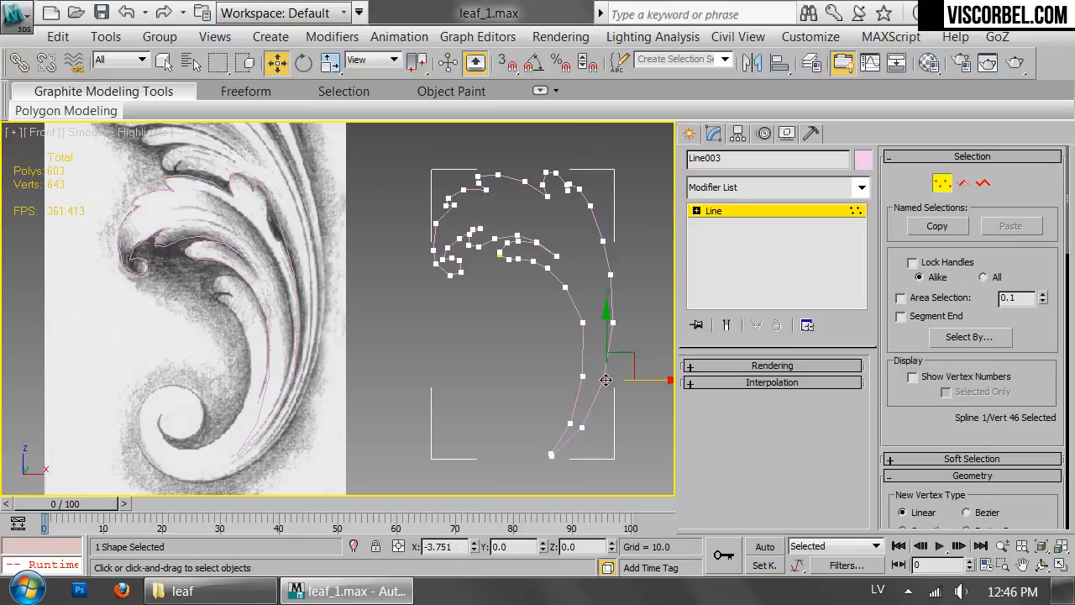
left_click(580, 431)
key("1")
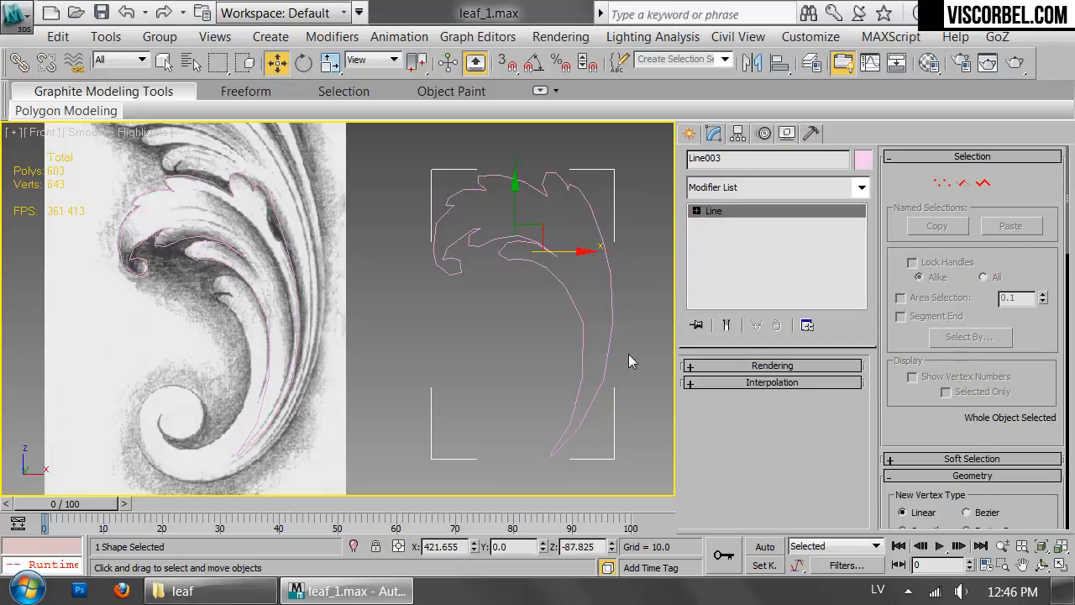
left_click(636, 307)
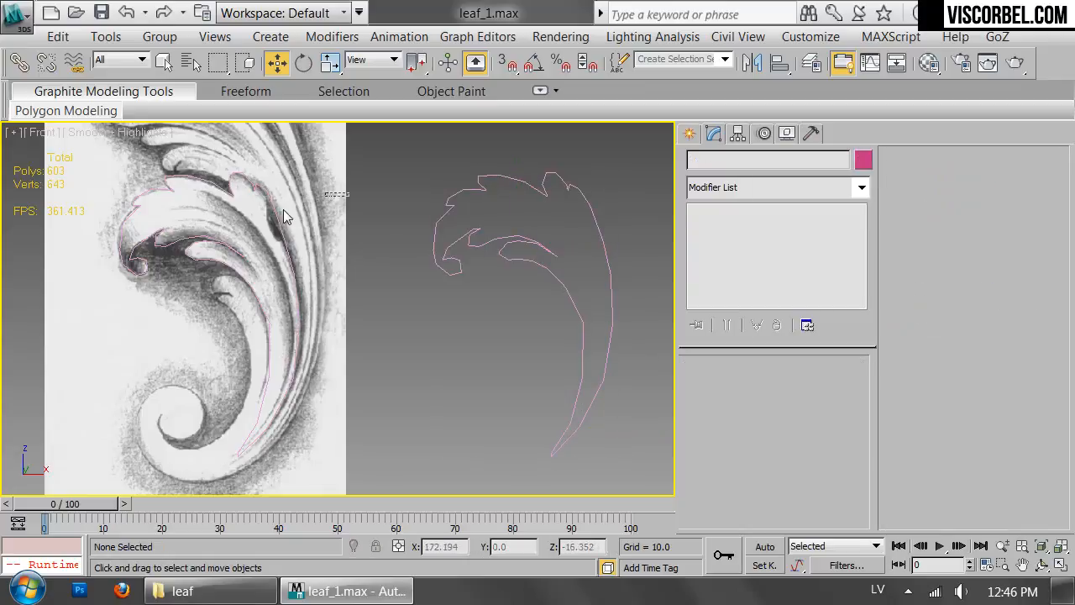
Delete the original spline on the reference image and move the refined copy back into its place.
left_click_drag(349, 194, 252, 265)
key("Delete")
left_click(548, 272)
left_click_drag(564, 259, 249, 257)
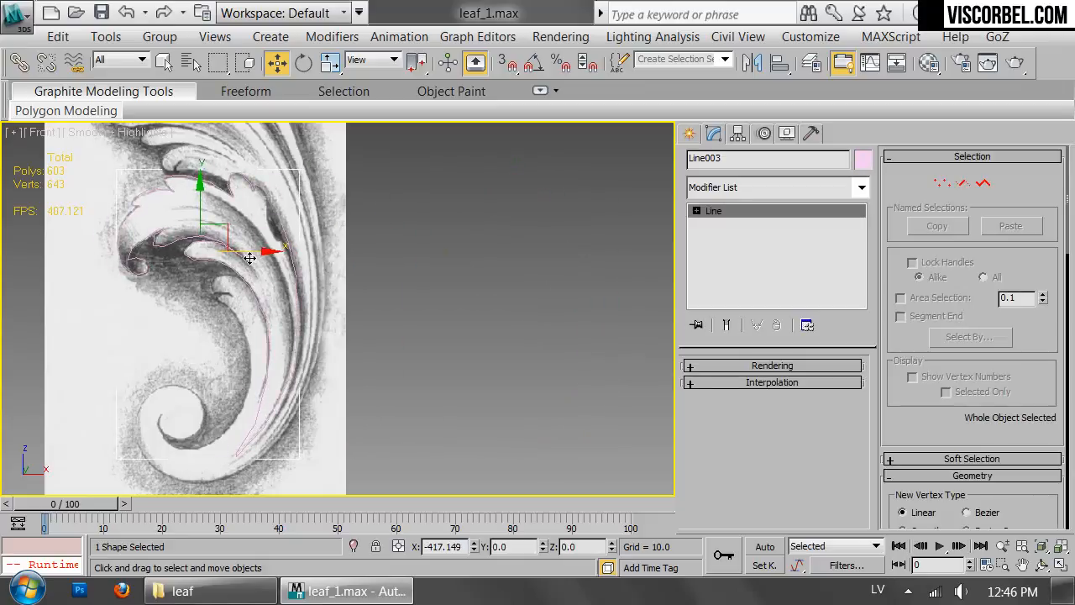
Select all vertices of the leaf spline and convert the spline to an Editable Poly.
scroll(249, 252, "up", 3)
key("1")
key("ctrl+a")
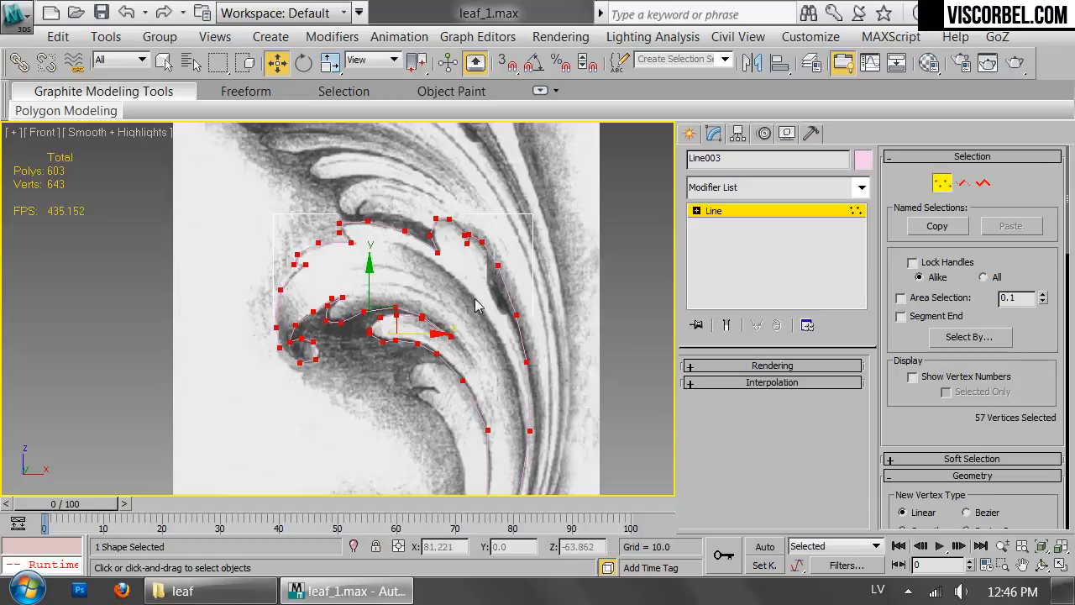
right_click(475, 278)
left_click(434, 143)
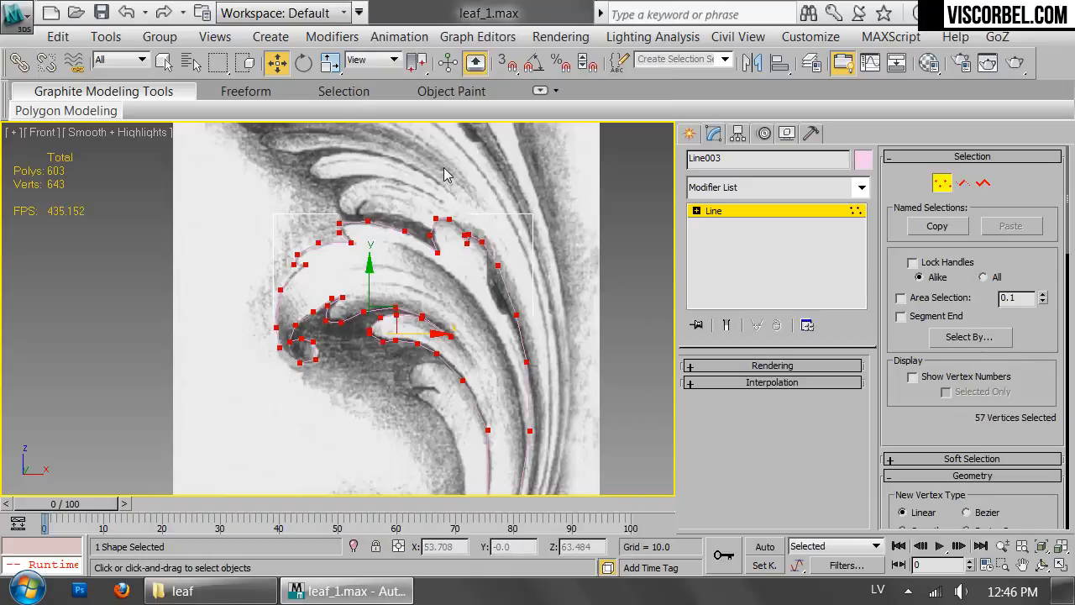
right_click(490, 276)
mouse_move(525, 458)
left_click(730, 492)
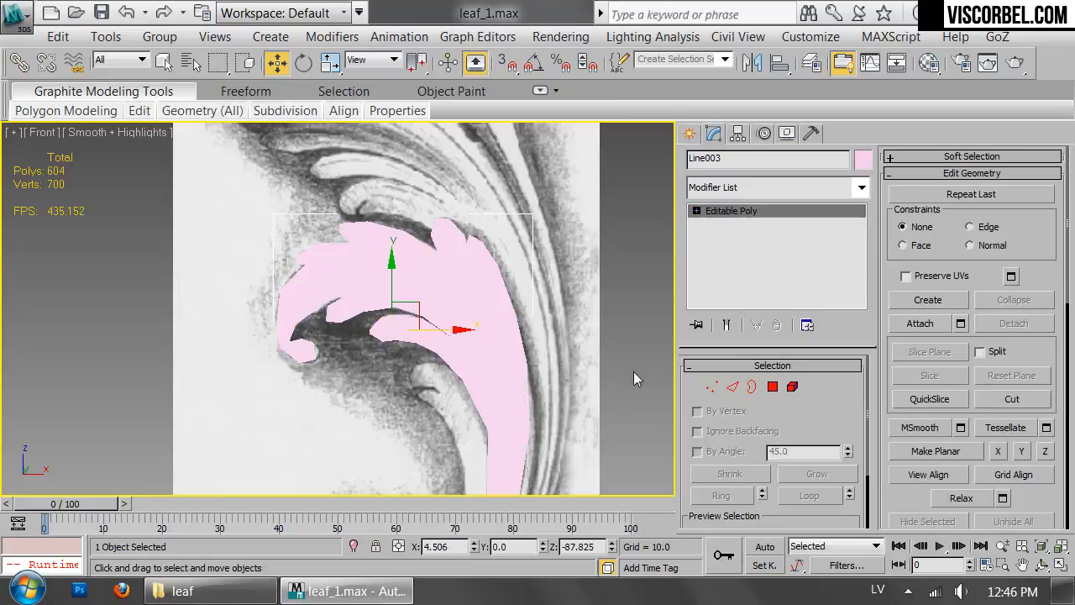
Show the leaf polygon in wireframe and adjust the vertices around the small pointed lobe's edge to follow the reference.
key("F3")
scroll(470, 269, "up", 5)
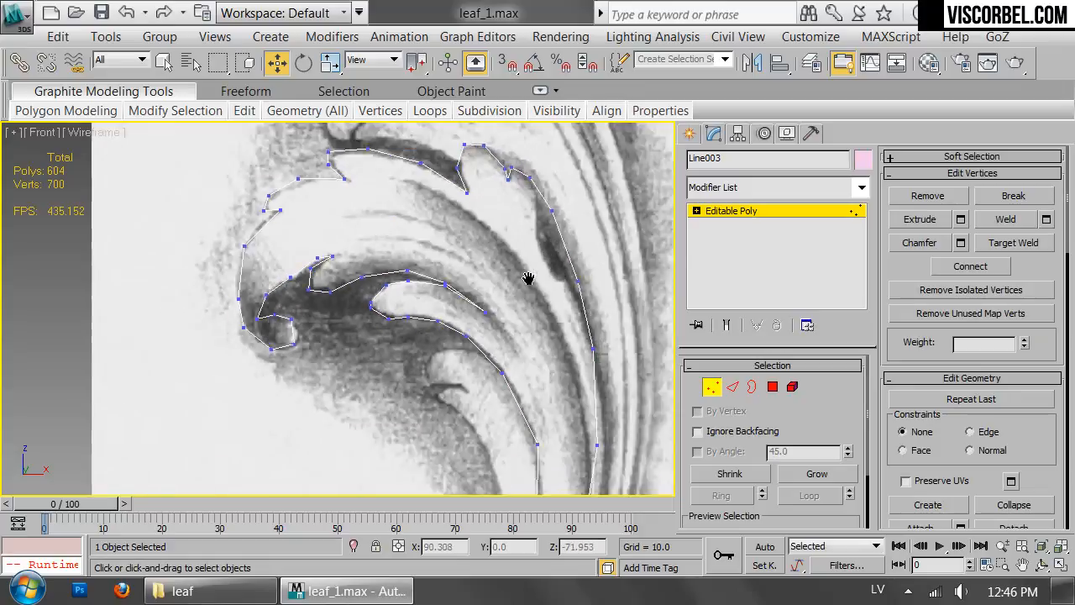
left_click(412, 286)
left_click_drag(432, 264, 471, 319)
key("1")
key("1")
left_click_drag(440, 359, 447, 364)
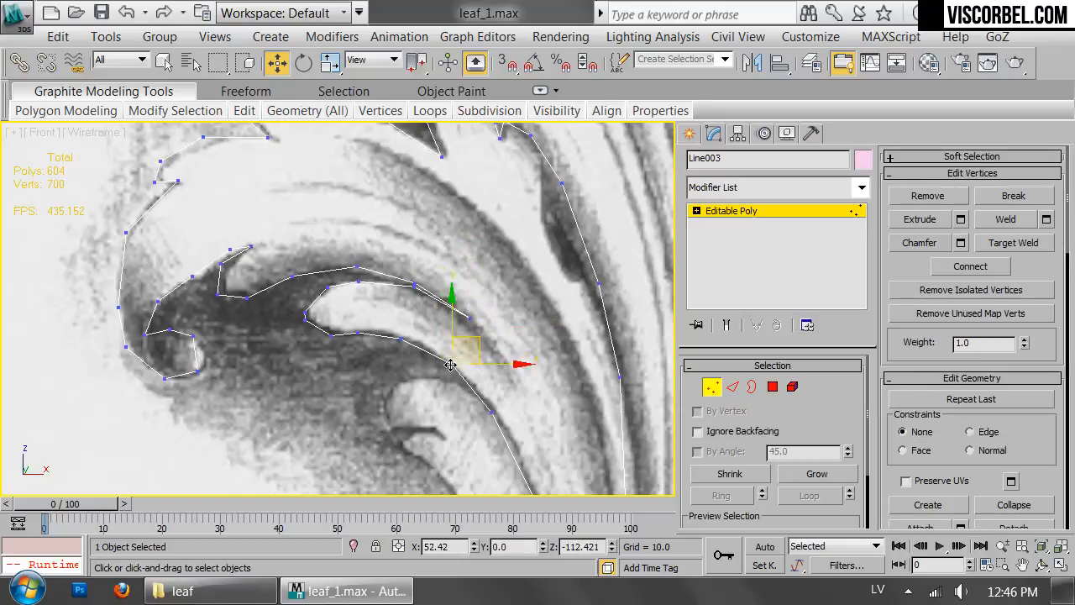
key("1")
Cut a line of edges from the inner corner above the small pointed lobe down the stem to its lower tip.
right_click(564, 271)
left_click(538, 97)
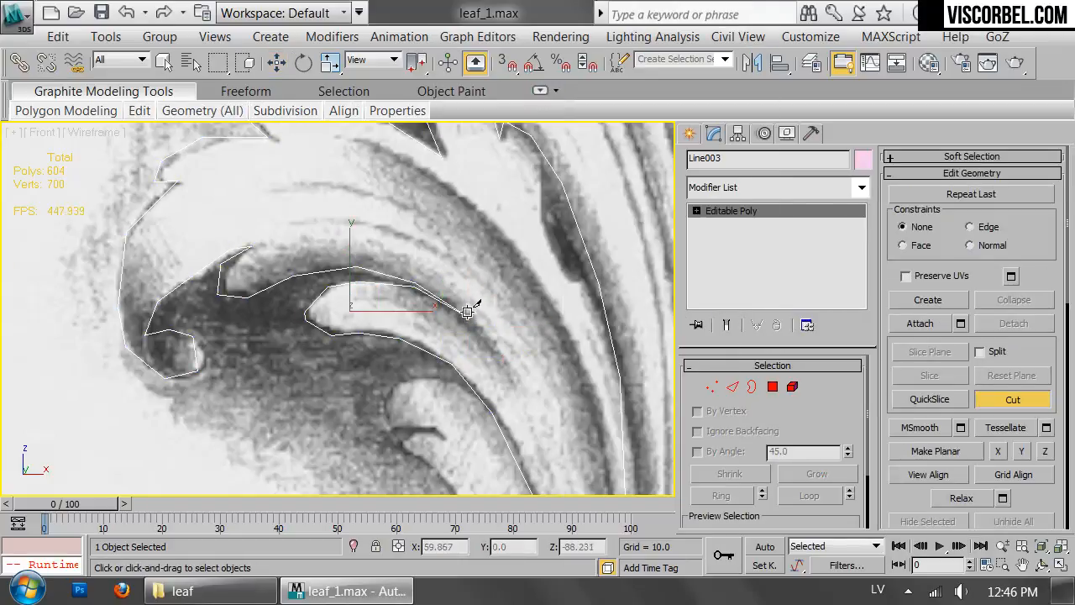
key("1")
middle_click_drag(538, 381, 483, 270)
left_click(473, 280)
left_click(516, 397)
middle_click_drag(543, 437, 572, 213)
left_click(530, 387)
middle_click_drag(530, 434, 542, 283)
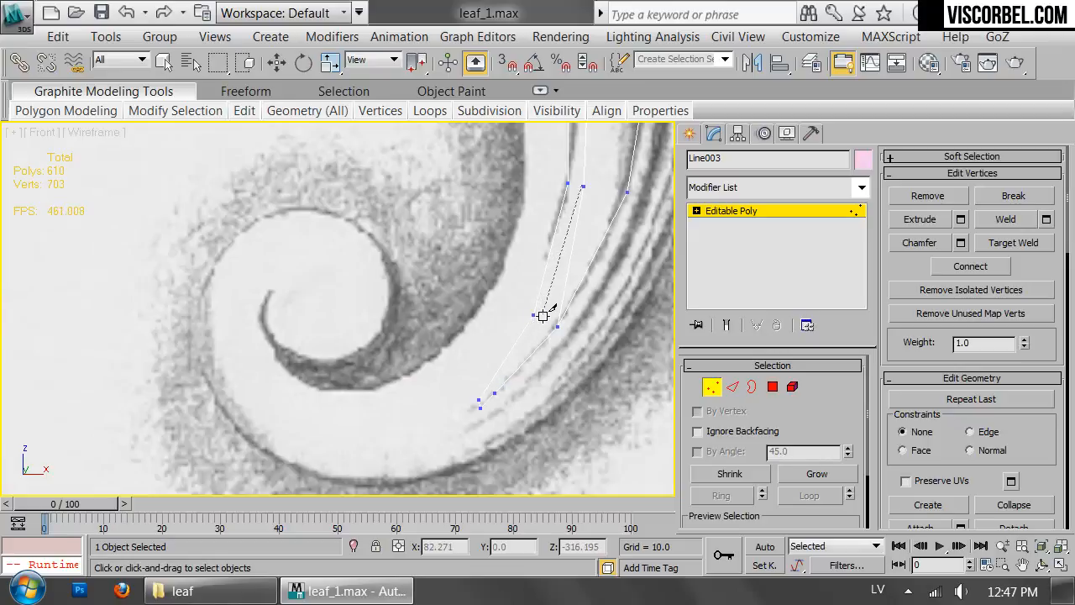
scroll(462, 408, "up", 8)
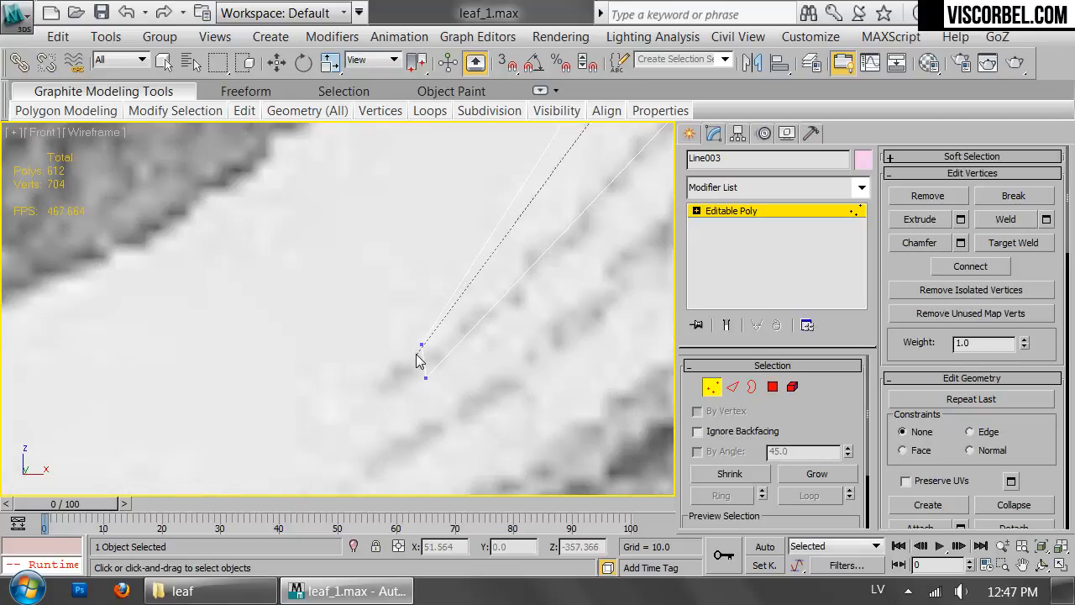
left_click(422, 354)
scroll(560, 239, "down", 8)
scroll(418, 215, "up", 3)
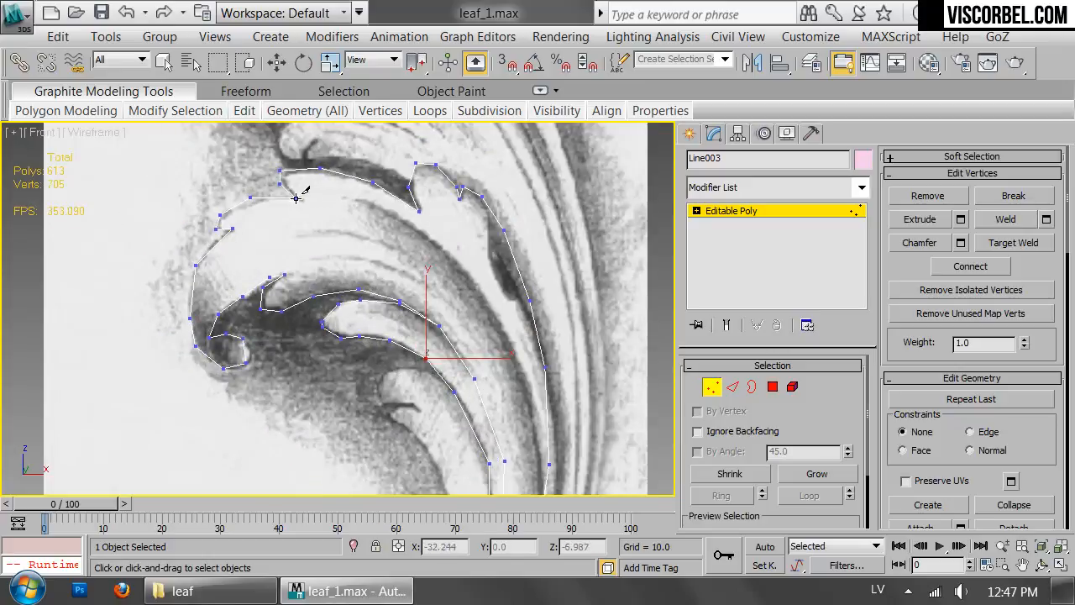
Cut a second line of edges from the notch below the upper lobe along the reference fold and down the stem.
left_click(419, 211)
left_click(509, 324)
left_click(493, 303)
left_click(518, 366)
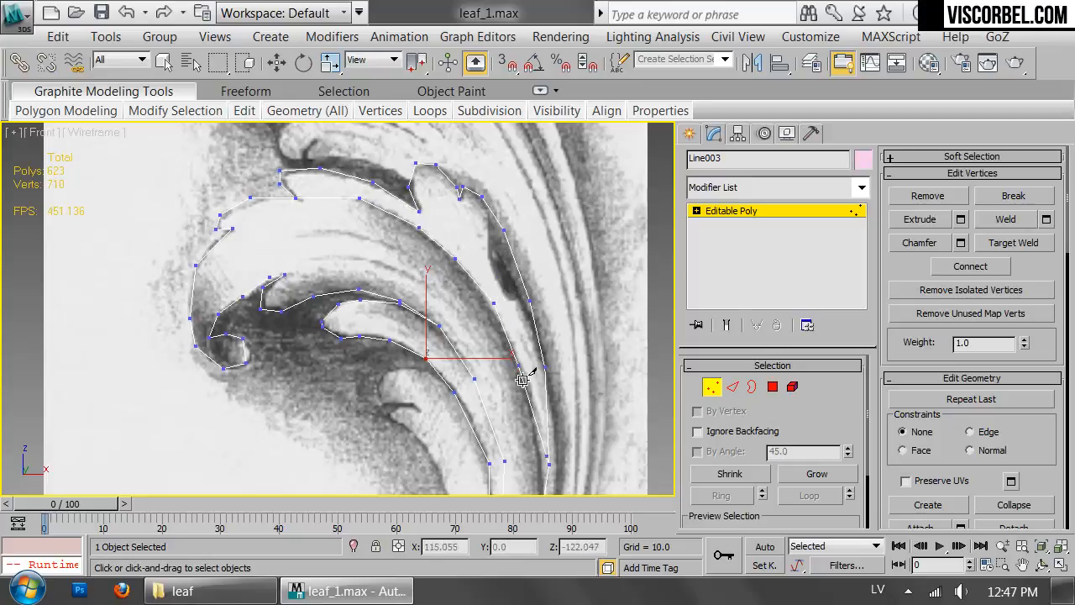
left_click(537, 456)
middle_click_drag(536, 491, 551, 250)
left_click(535, 334)
right_click(495, 432)
Cut a third line of edges from the notch beside the blunt lobe down the stem to its outer edge.
middle_click_drag(576, 199, 571, 386)
middle_click_drag(513, 237, 511, 310)
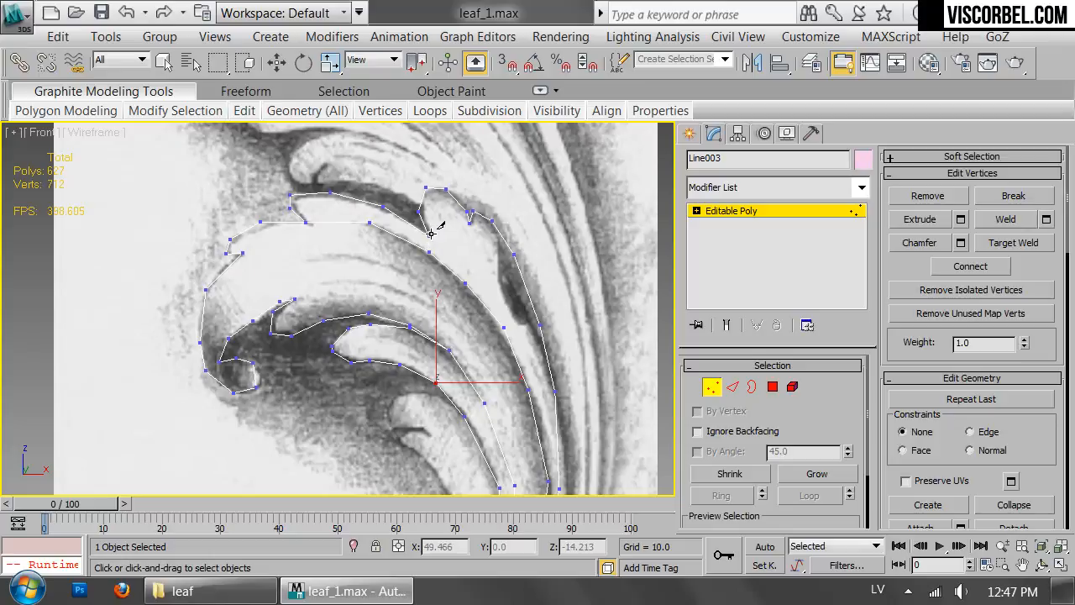
left_click(474, 276)
left_click(539, 391)
middle_click_drag(552, 430, 474, 209)
scroll(473, 208, "up", 2)
scroll(475, 280, "up", 2)
left_click(482, 299)
middle_click_drag(465, 358, 450, 150)
left_click(432, 329)
middle_click_drag(404, 370, 448, 206)
scroll(448, 206, "up", 2)
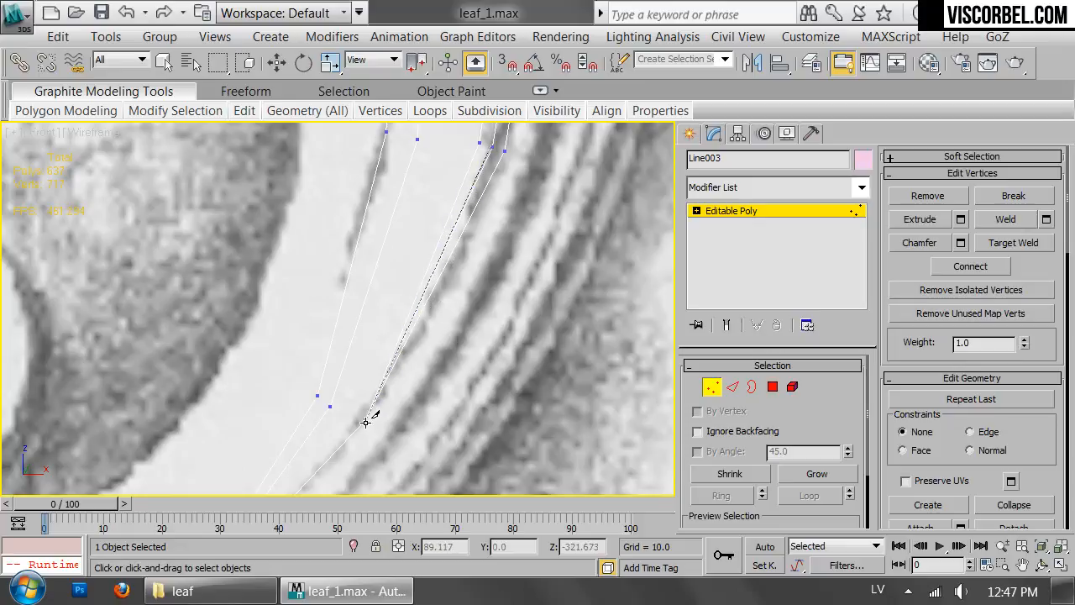
scroll(521, 456, "down", 3)
middle_click_drag(520, 456, 476, 346)
Cut edges inside the curl from its inner corner down near the bottom and across to its far edge.
left_click(256, 208)
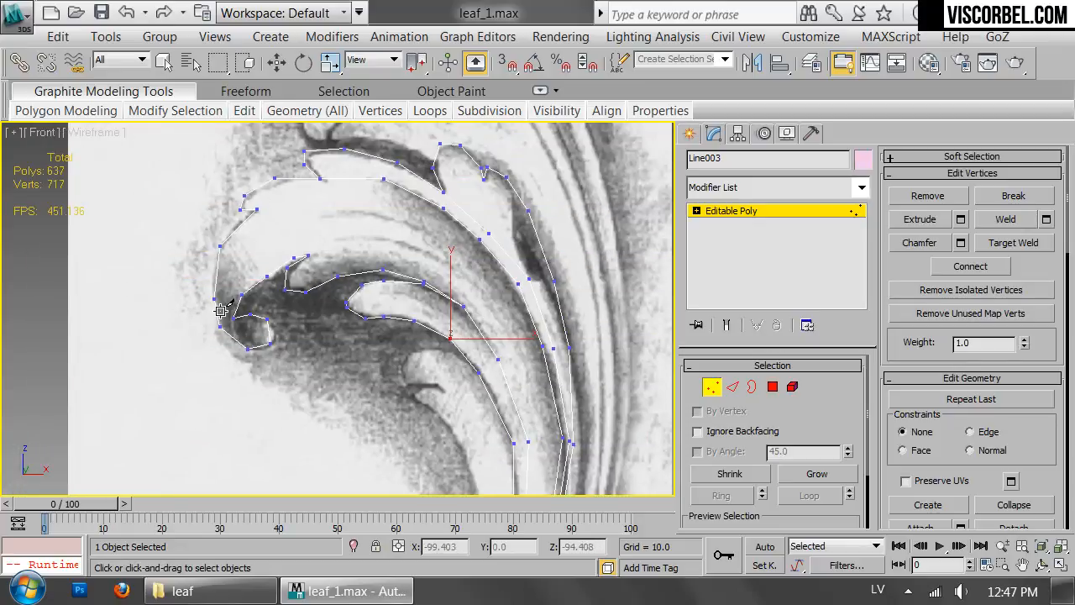
scroll(232, 318, "up", 3)
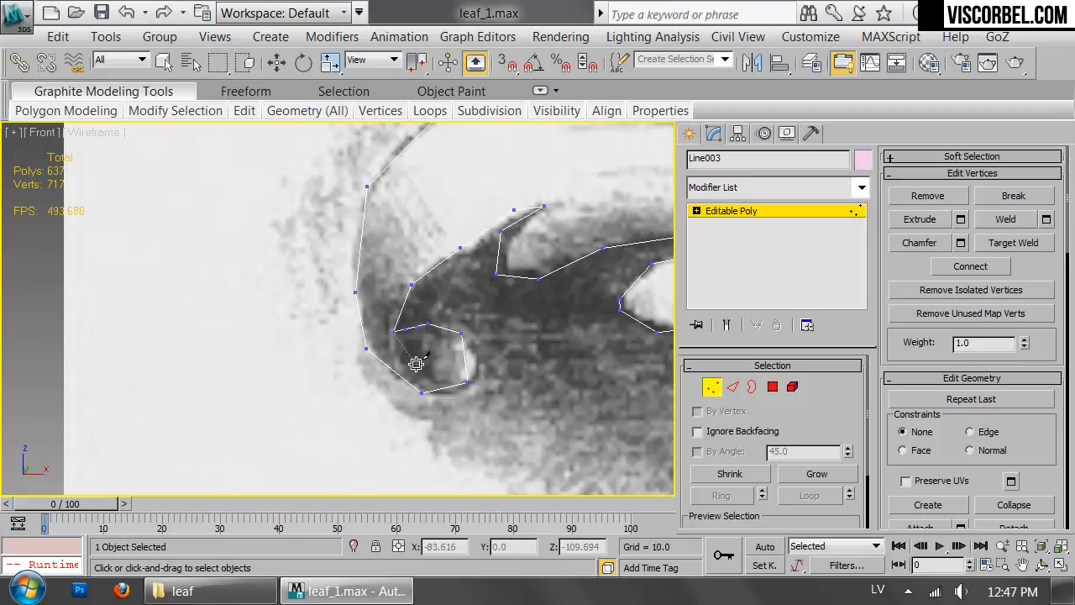
left_click(427, 373)
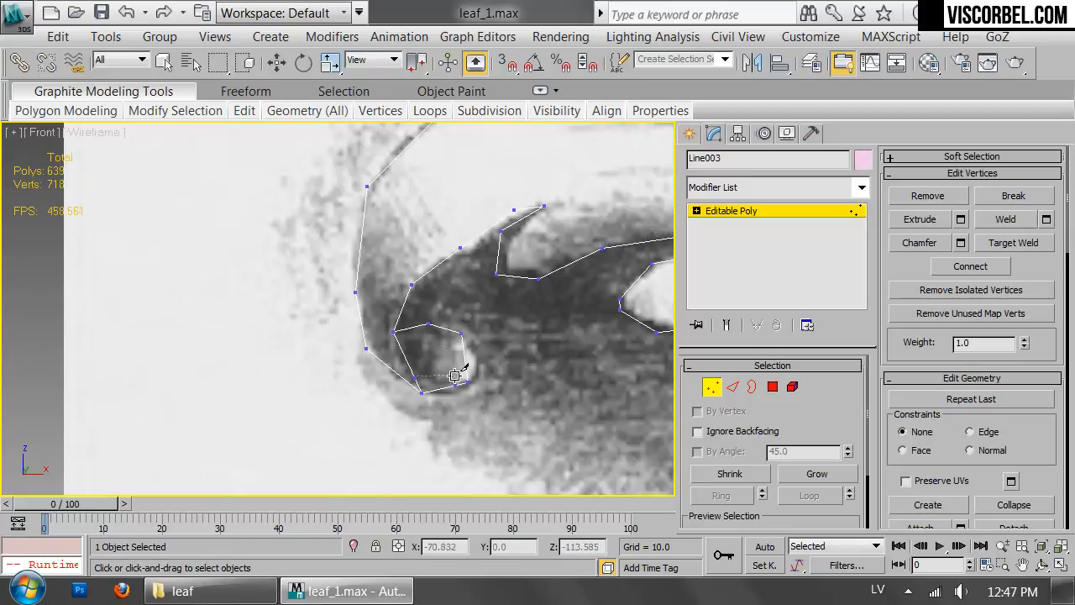
key("w")
middle_click_drag(408, 372, 454, 420)
key("ctrl+z")
right_click(494, 382)
left_click(352, 428)
Connect the two vertices at the bottom of the curl with an edge and align the inner vertex above the outer one.
left_click_drag(391, 359, 425, 421)
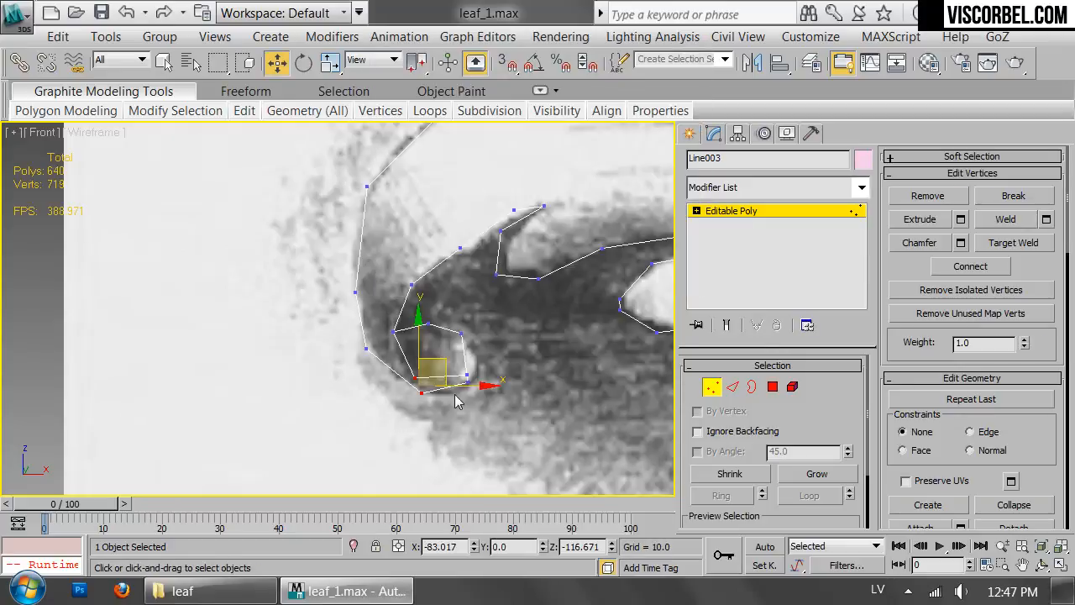
right_click(448, 408)
left_click(422, 372)
left_click(414, 379)
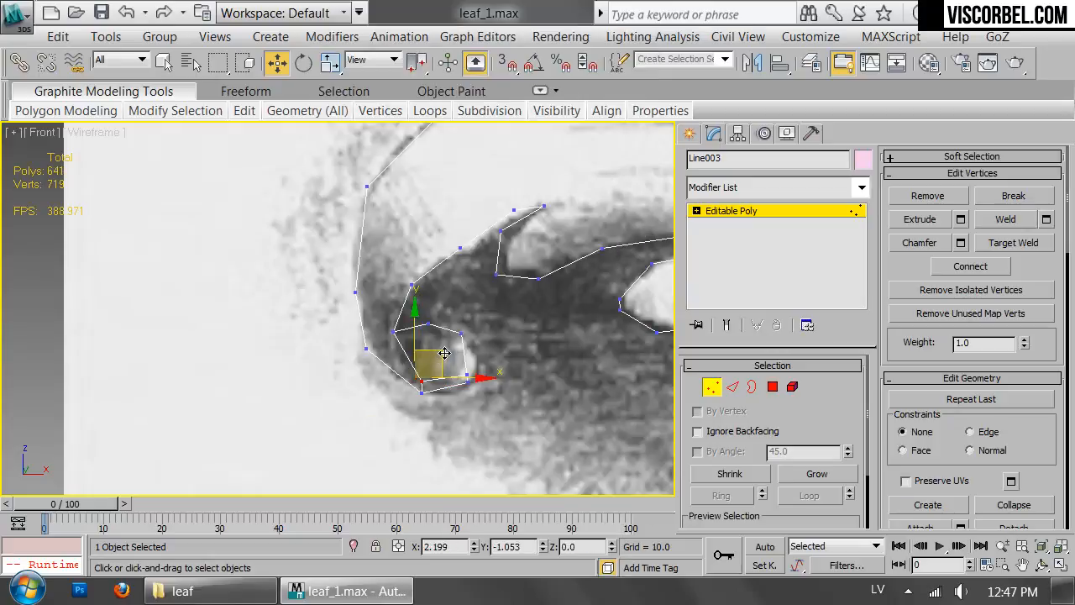
left_click(466, 385)
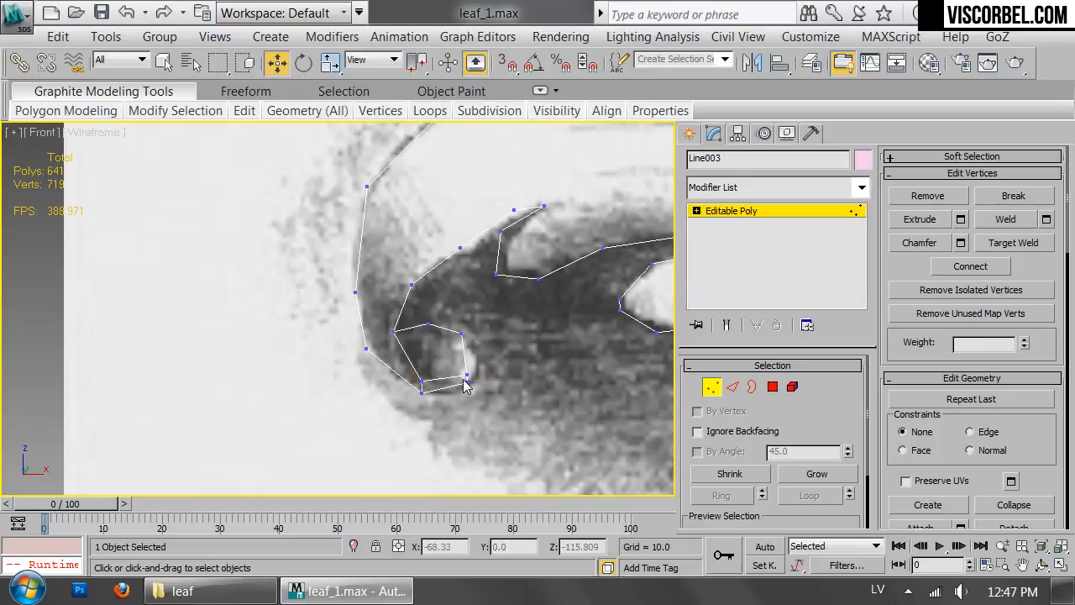
Cut an edge lengthwise through the narrow strip along the bottom of the curl.
right_click(514, 338)
left_click(454, 100)
middle_click_drag(461, 246, 398, 359)
scroll(461, 268, "down", 1)
scroll(369, 417, "up", 2)
middle_click_drag(370, 418, 420, 356)
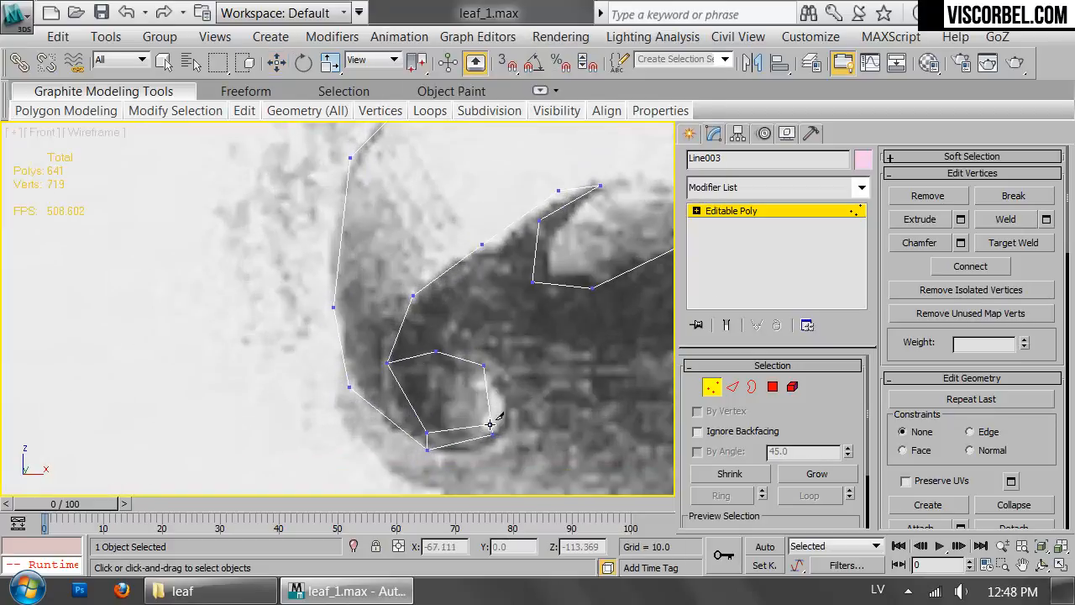
scroll(490, 431, "up", 2)
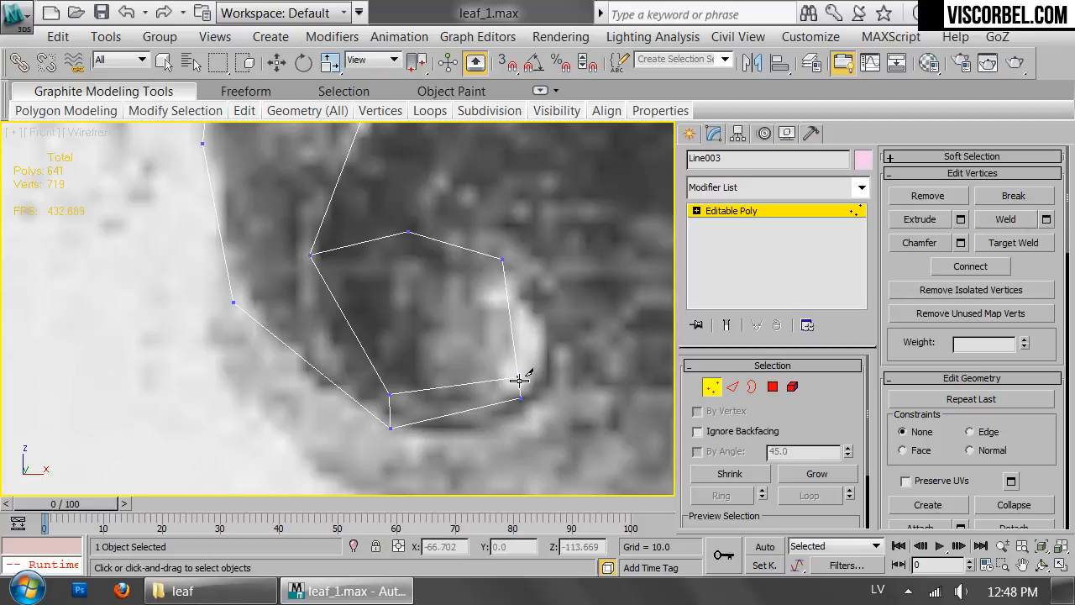
left_click(519, 379)
left_click(388, 412)
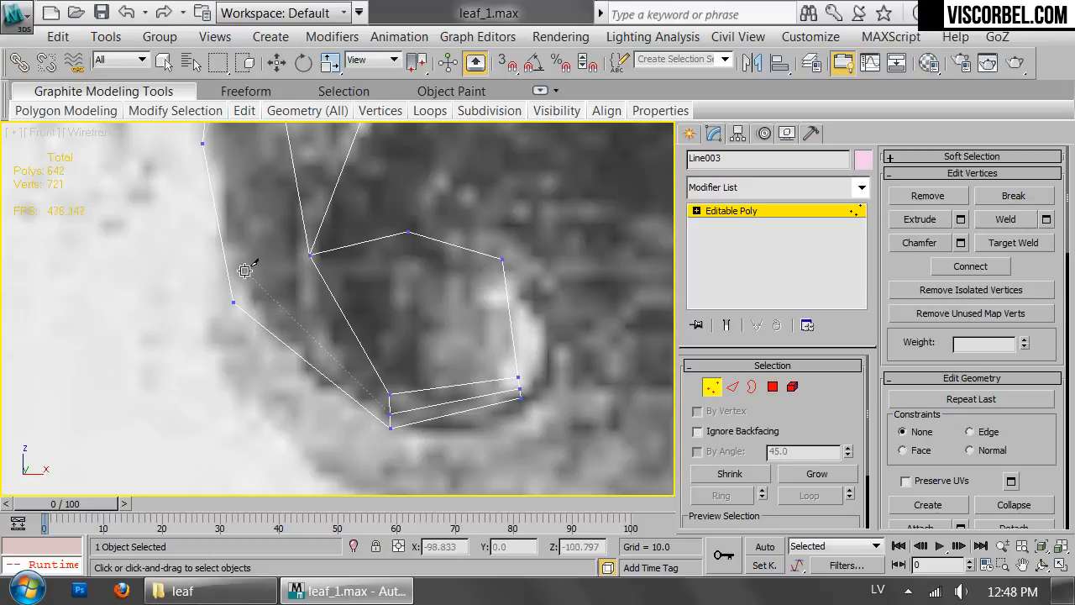
Continue the cut from the curl's bottom strip up between the leaf's outer edge and the curl's inner corner.
left_click(269, 275)
scroll(316, 198, "down", 1)
middle_click_drag(316, 197, 285, 356)
left_click(260, 331)
scroll(259, 327, "down", 2)
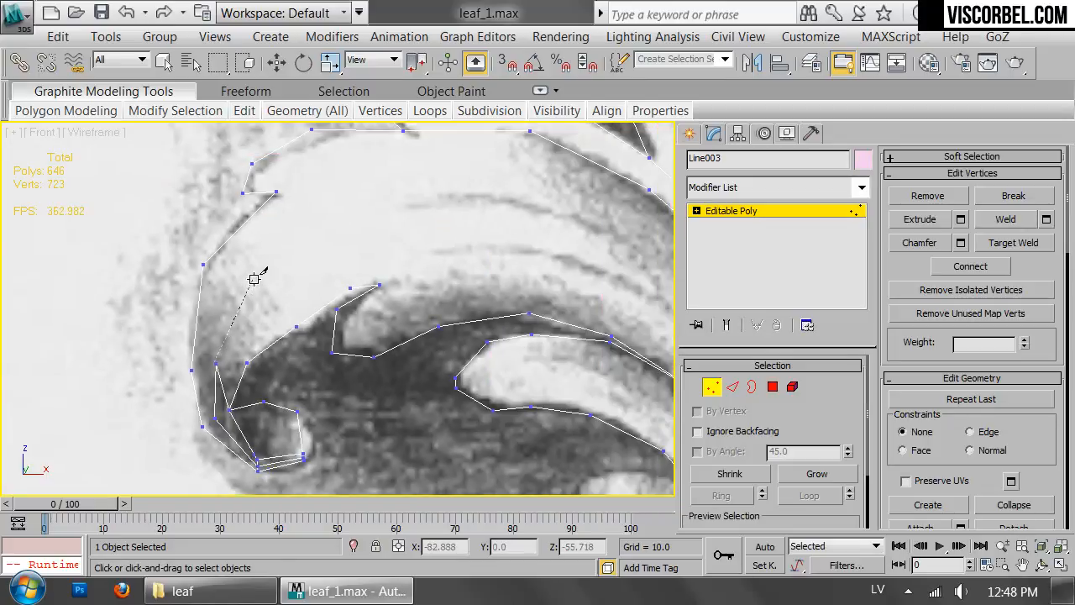
Continue the cut from the curl up and across the main lobe, following the reference fold toward the stem.
left_click(258, 276)
left_click(339, 208)
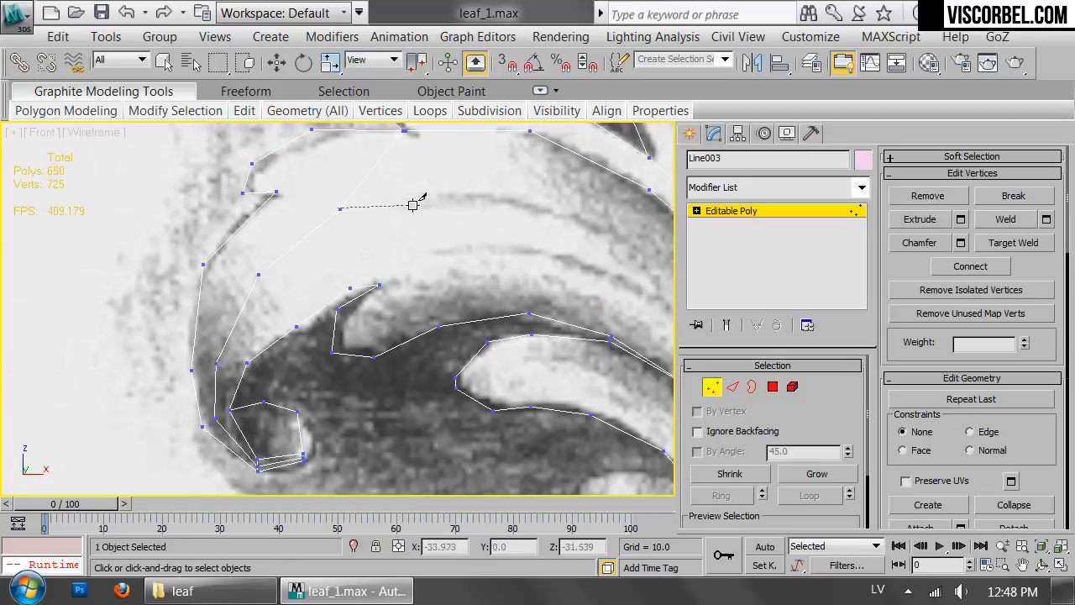
left_click(478, 191)
left_click(547, 207)
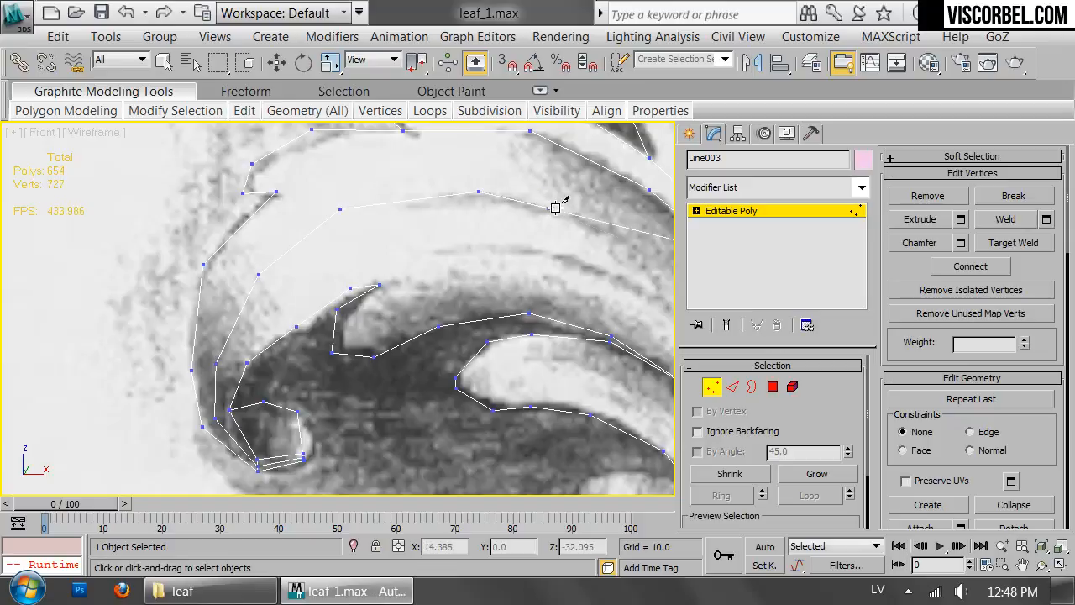
left_click(639, 250)
middle_click_drag(643, 271, 230, 216)
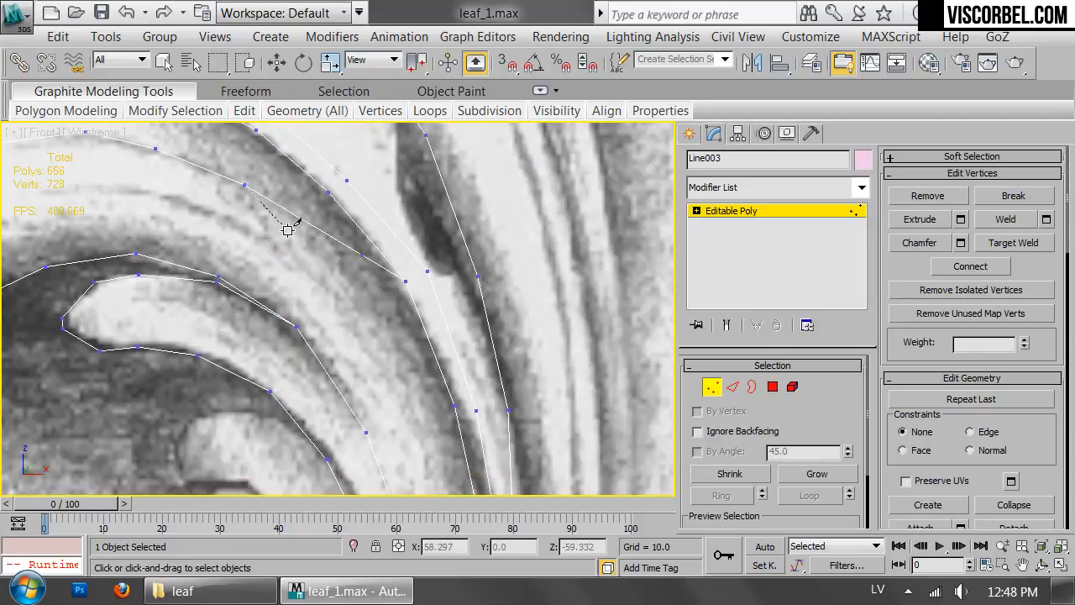
left_click(355, 302)
scroll(395, 369, "down", 2)
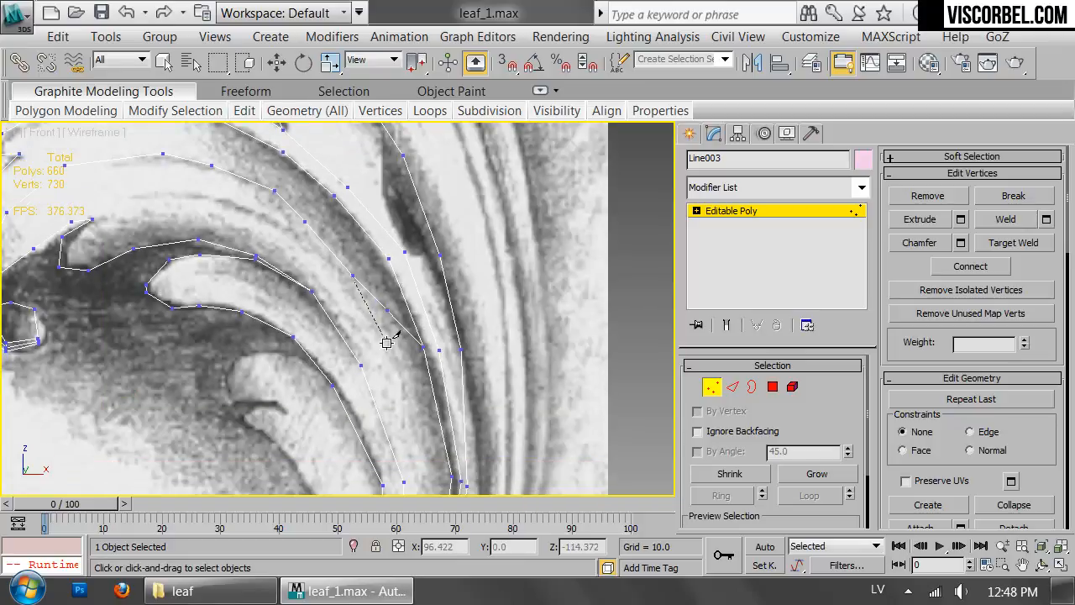
Continue the fold cut down the length of the stem to its lower tip and finish it.
middle_click_drag(442, 426, 413, 250)
left_click(399, 300)
middle_click_drag(386, 441, 431, 300)
left_click(427, 322)
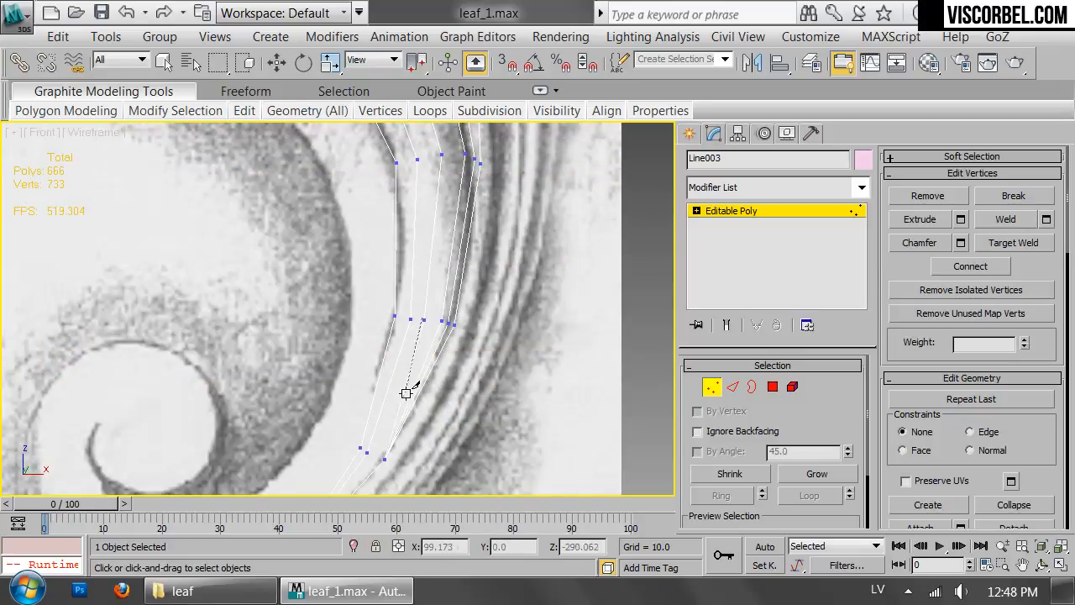
middle_click_drag(386, 439, 452, 267)
left_click(448, 281)
scroll(447, 281, "up", 6)
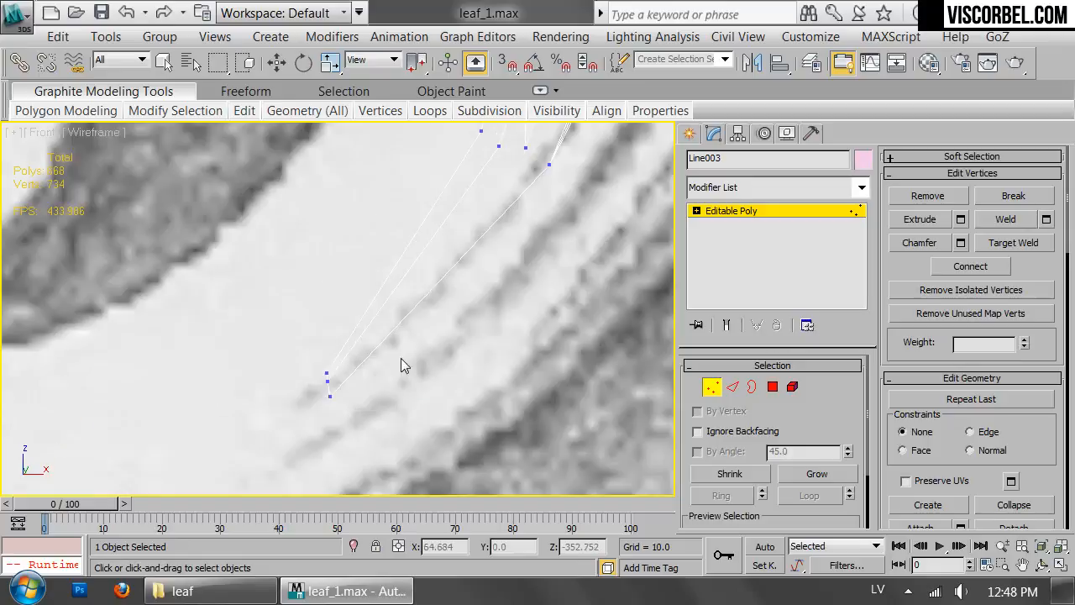
left_click(303, 393)
right_click(455, 349)
Return to the leaf's main lobe and display the mesh shaded with edged faces.
scroll(499, 202, "down", 2)
middle_click_drag(499, 202, 454, 394)
scroll(454, 395, "down", 3)
middle_click_drag(492, 242, 427, 423)
scroll(427, 422, "up", 2)
scroll(438, 315, "down", 2)
middle_click_drag(438, 315, 442, 393)
scroll(442, 319, "down", 2)
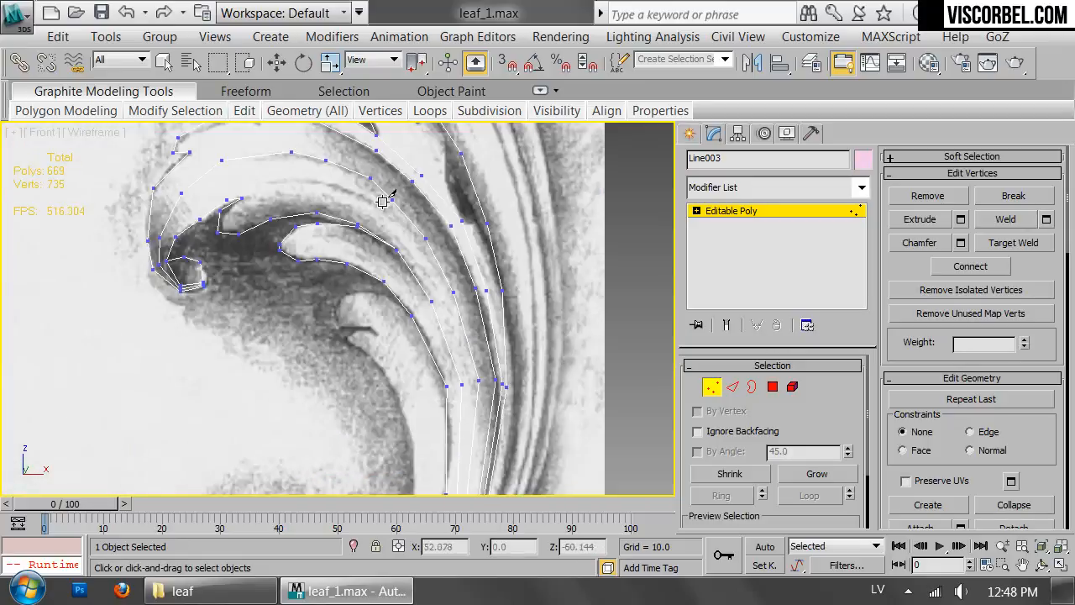
middle_click_drag(371, 193, 410, 255)
key("w")
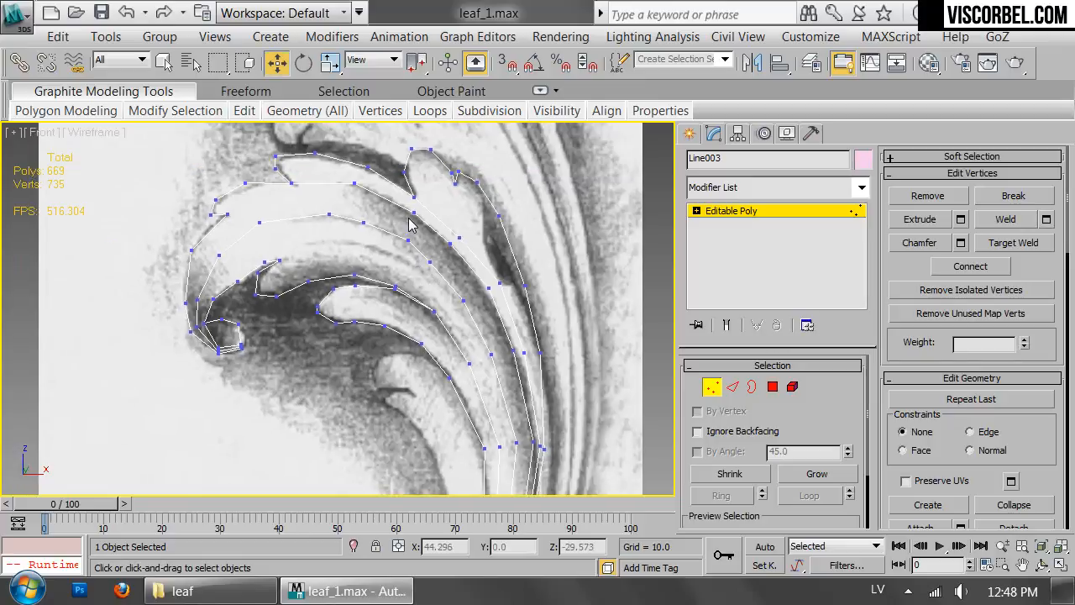
key("F3")
scroll(391, 200, "up", 2)
key("F4")
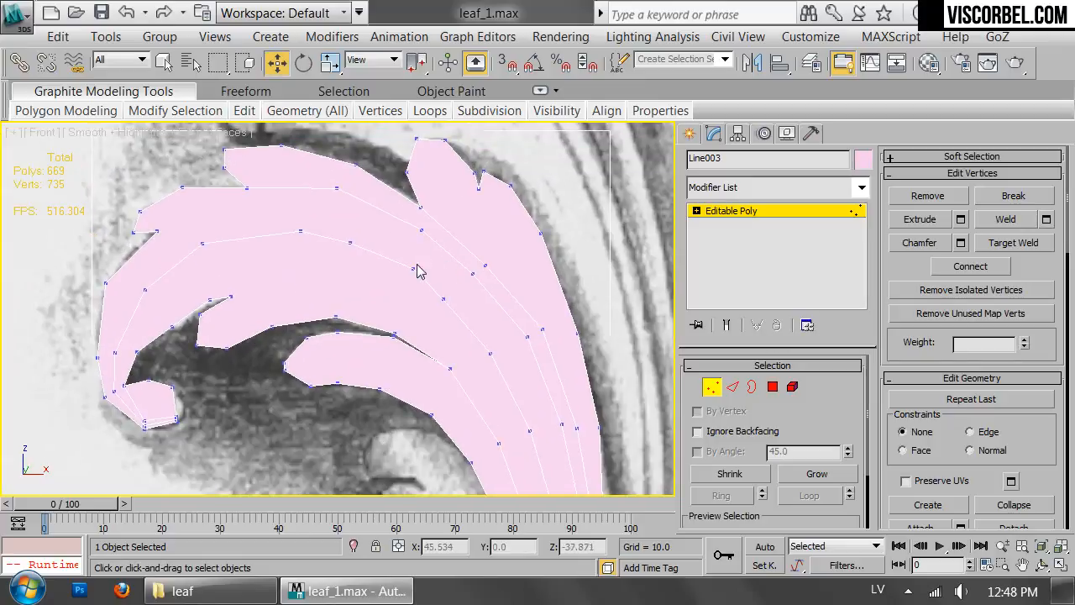
Move the vertices of the new fold line on the main lobe so that it forms an even curve.
left_click(444, 299)
left_click_drag(468, 269, 402, 267)
left_click(413, 269)
left_click(299, 232)
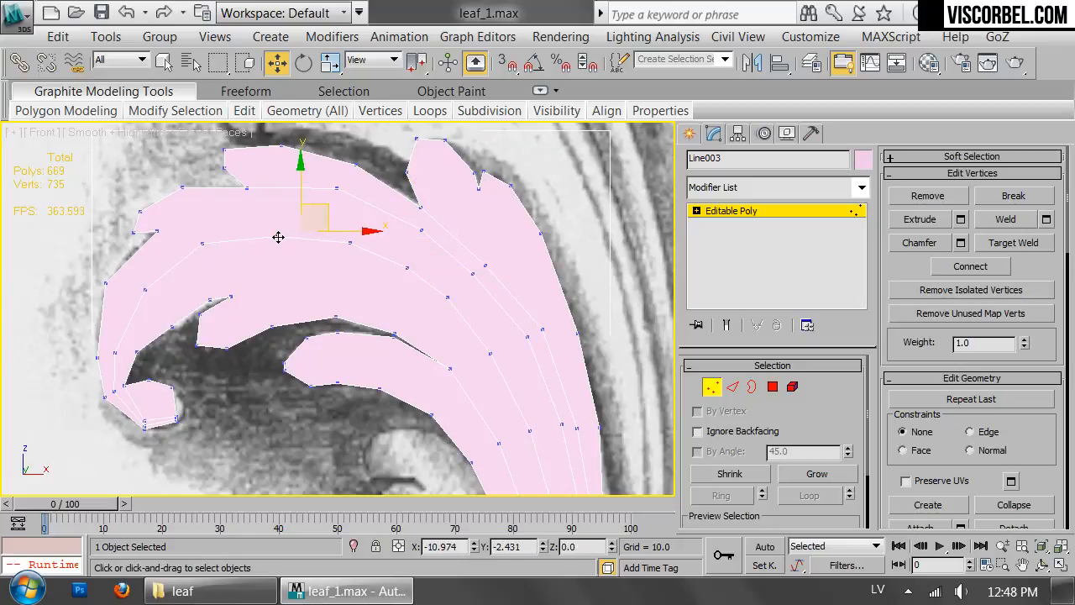
left_click(194, 249)
left_click(283, 266)
left_click(278, 236)
Adjust the vertex on the cut line running below the upper lobe to smooth its curve.
key("1")
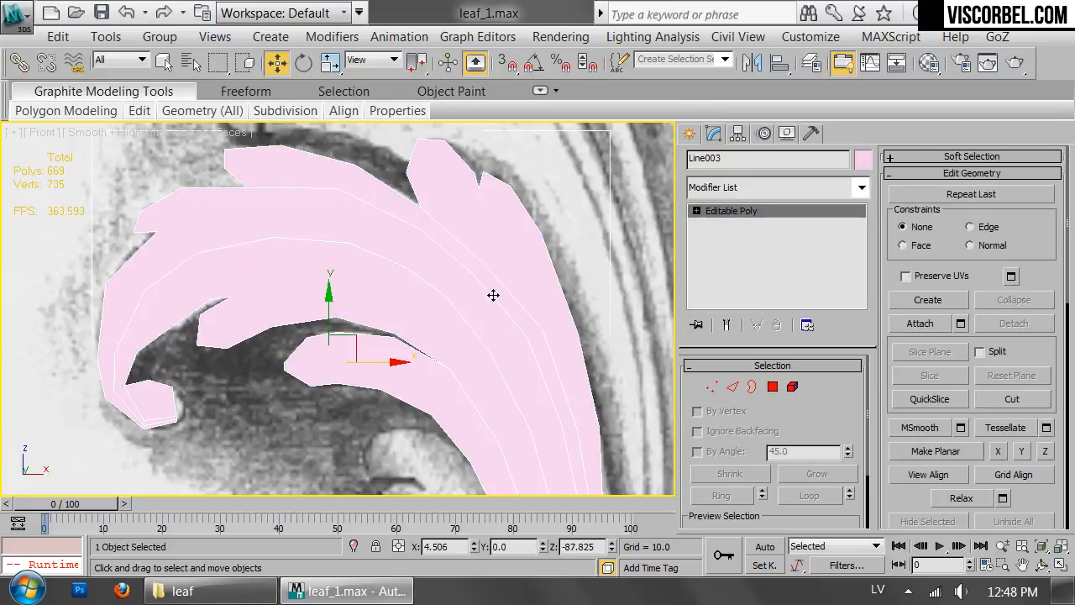
scroll(492, 293, "down", 3)
key("1")
scroll(532, 290, "up", 4)
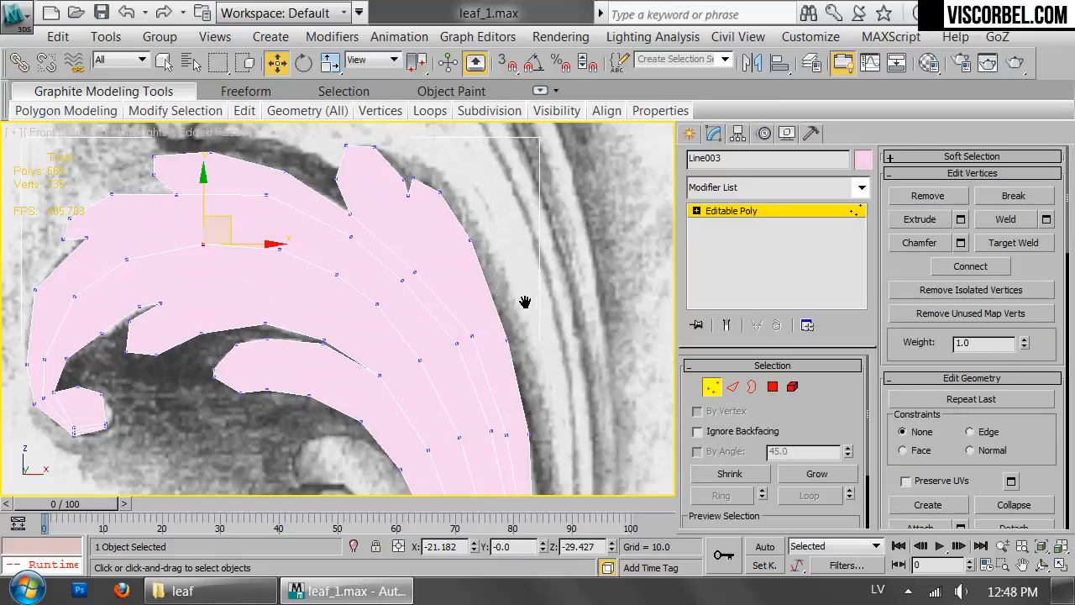
left_click(415, 269)
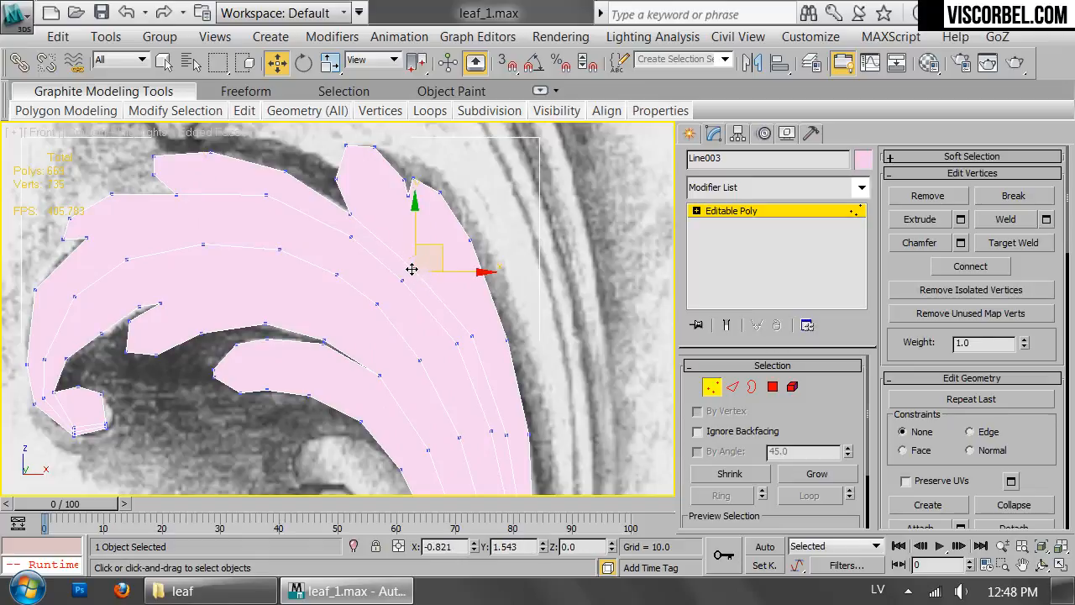
Assign Material #1 to the whole leaf mesh.
key("1")
key("m")
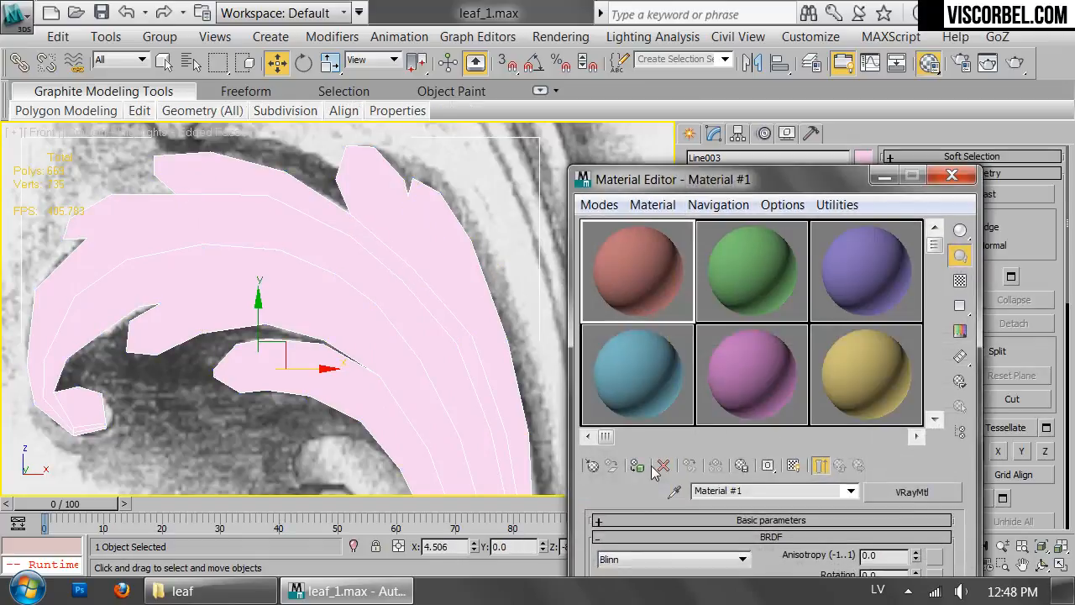
left_click(639, 467)
Set the diffuse colour of Material #1 to a darker neutral grey with zero saturation and close the material editor.
left_click(670, 519)
left_click_drag(672, 527, 710, 424)
left_click(714, 435)
left_click_drag(695, 518, 698, 580)
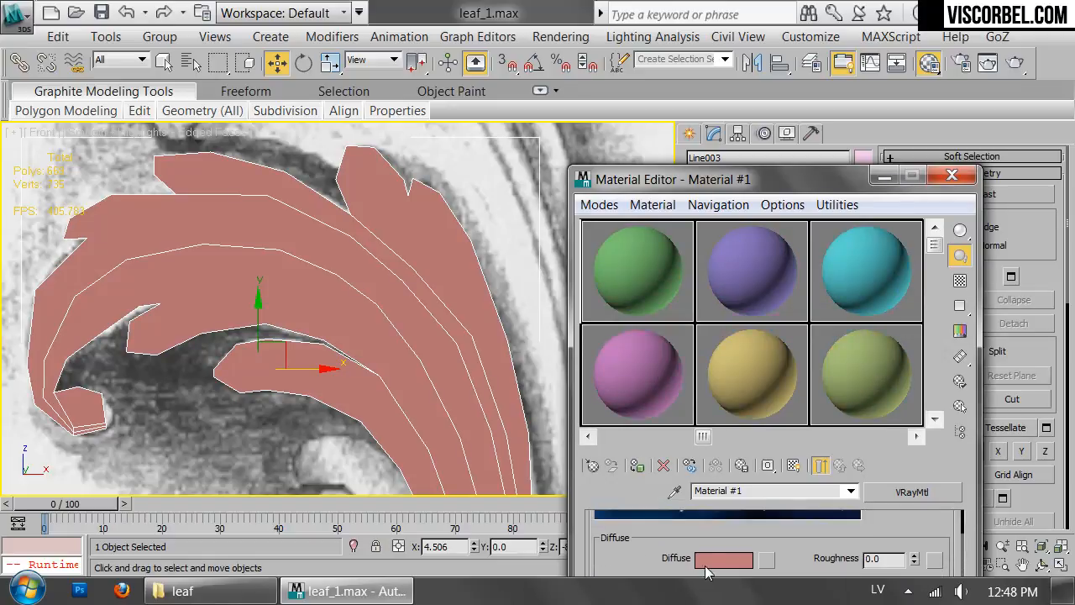
left_click(710, 562)
left_click_drag(644, 203, 563, 207)
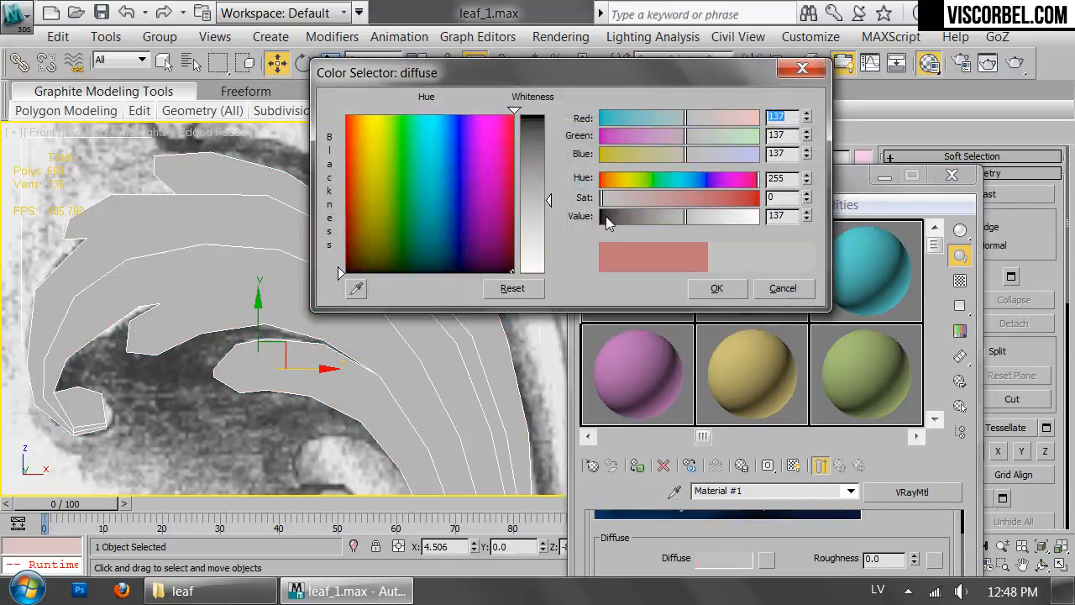
left_click(648, 217)
left_click(710, 288)
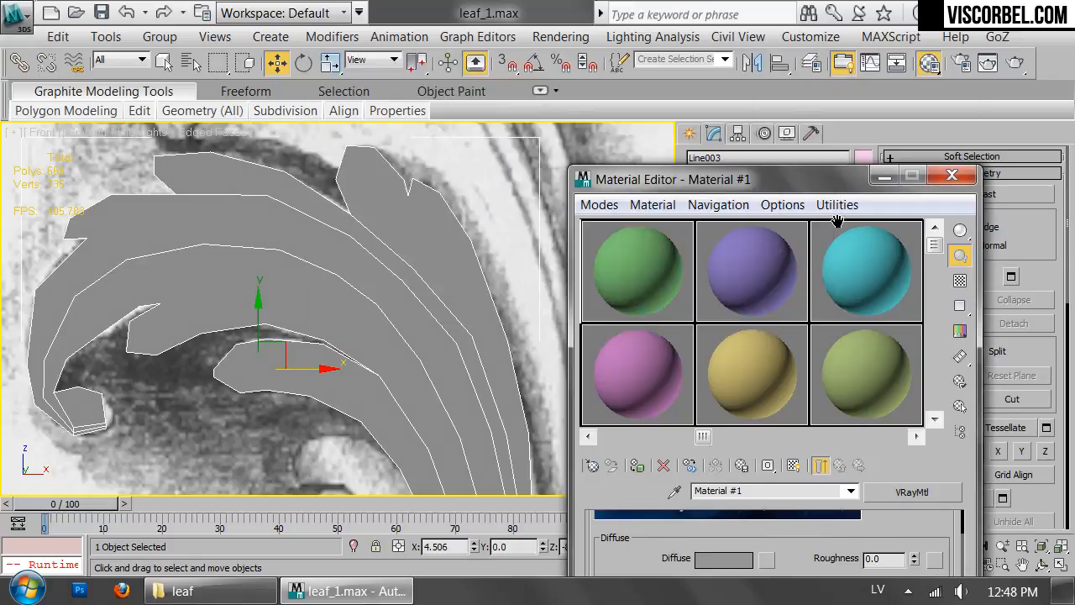
left_click(951, 173)
Move the vertex on the main lobe's upper fold line, below the small upper-left lobe, slightly inward.
scroll(481, 203, "down", 4)
middle_click_drag(481, 203, 434, 186)
left_click(567, 244)
left_click_drag(568, 225, 424, 300)
middle_click_drag(420, 228, 474, 287)
scroll(487, 288, "up", 3)
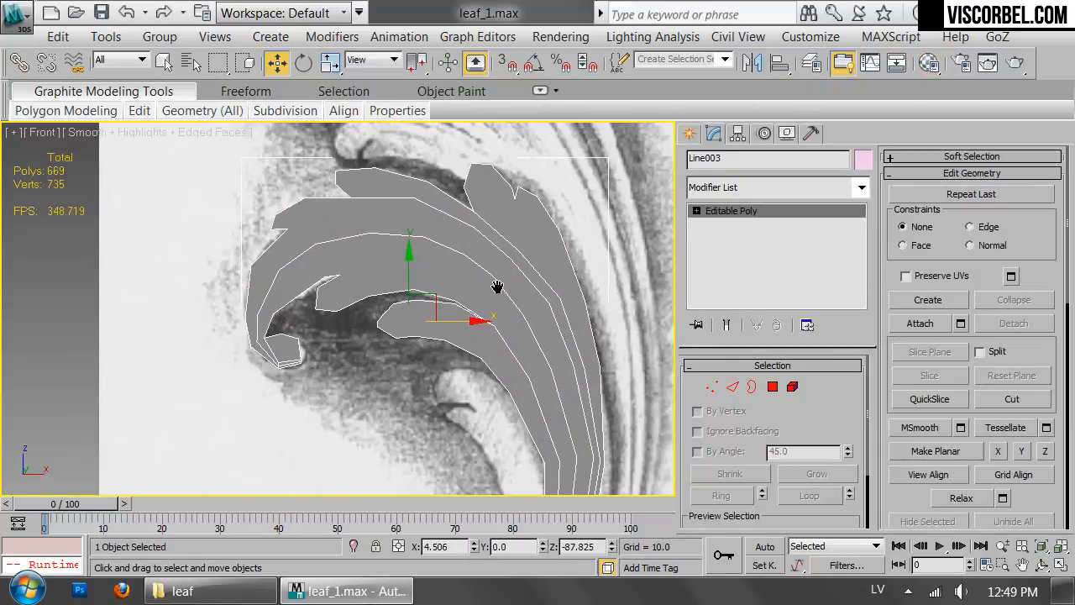
key("1")
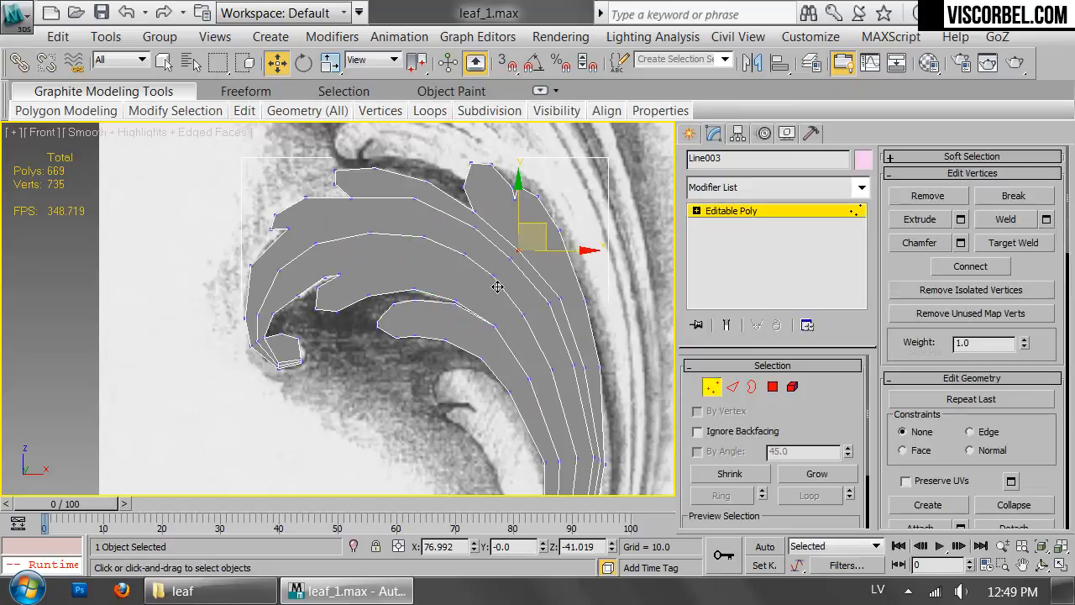
left_click(416, 198)
scroll(425, 199, "up", 2)
left_click_drag(437, 233, 429, 245)
scroll(372, 271, "up", 2)
Show the mesh in wireframe and cut an edge along the main lobe's inner fold, starting at the small notched lobe.
key("F3")
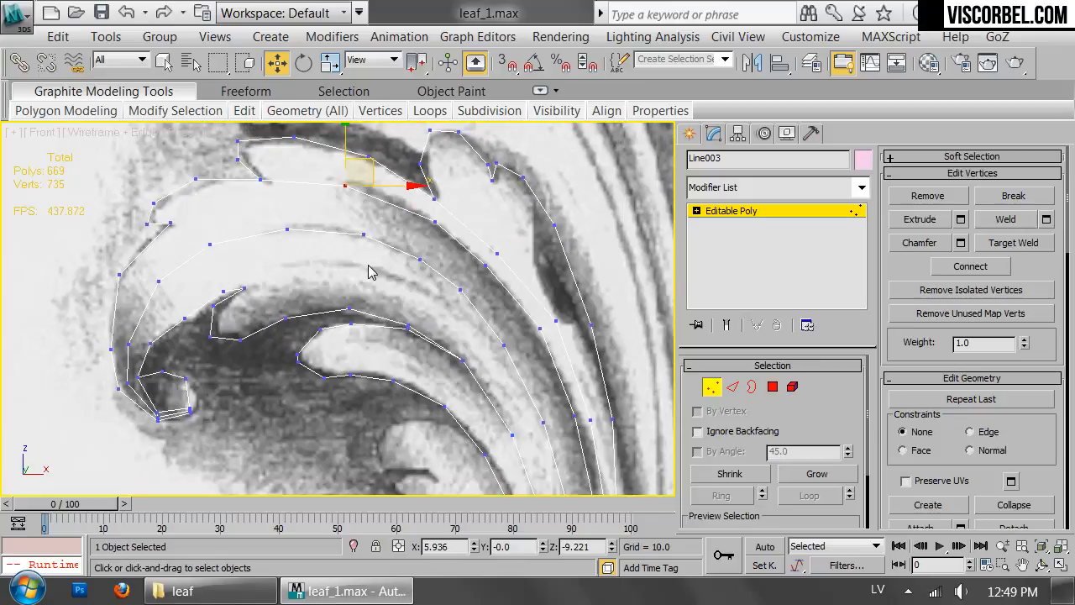
right_click(376, 293)
left_click(276, 113)
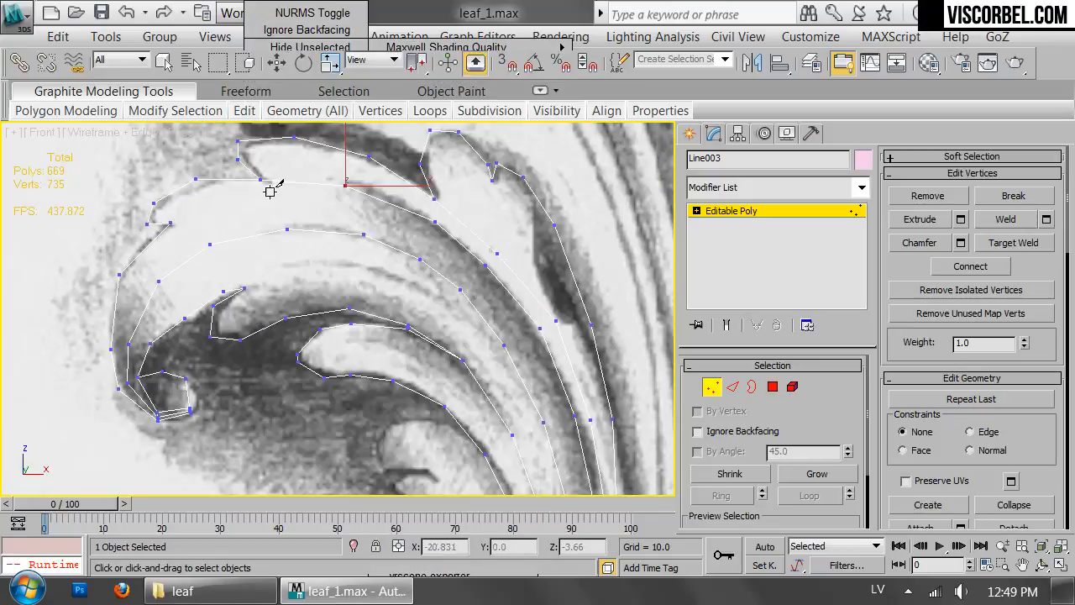
left_click(288, 267)
left_click(357, 264)
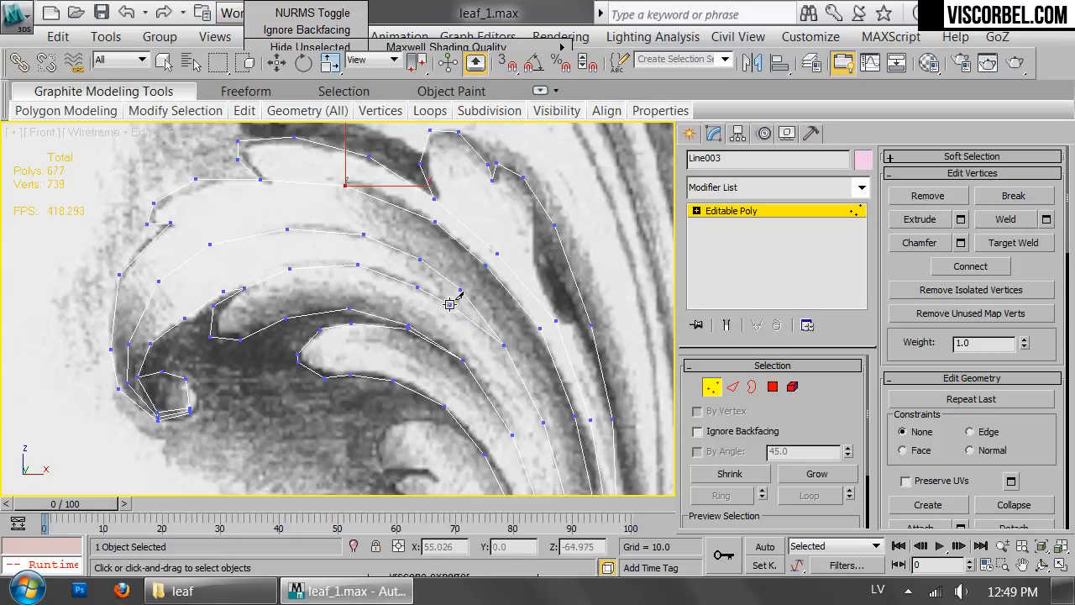
left_click(484, 350)
left_click(531, 427)
Continue the inner fold cut down the stem to the row of vertices near its lower end.
middle_click_drag(555, 428, 512, 196)
left_click(524, 318)
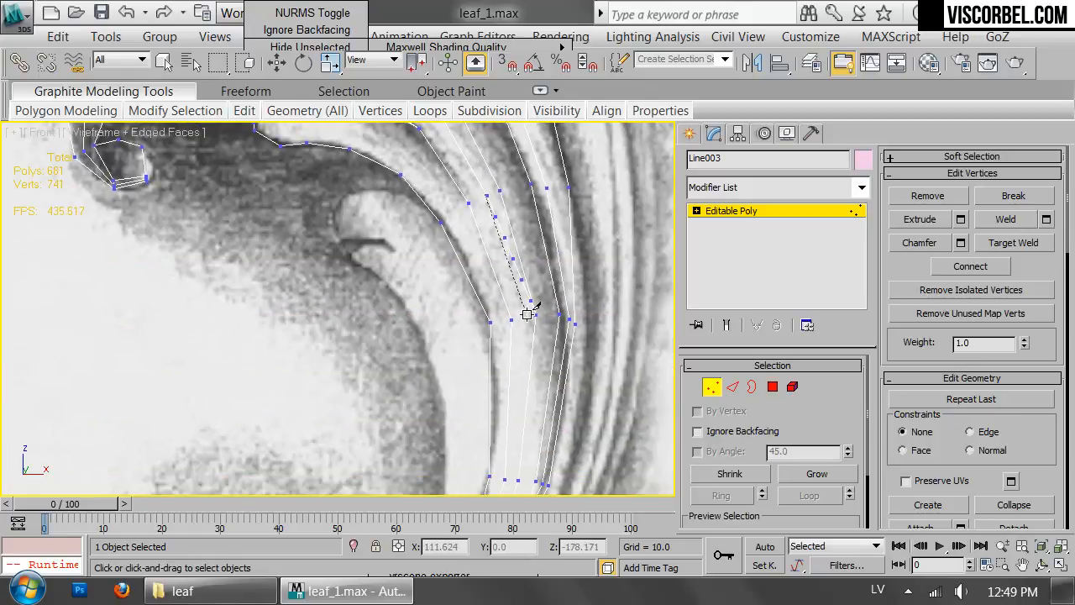
middle_click_drag(526, 352, 520, 152)
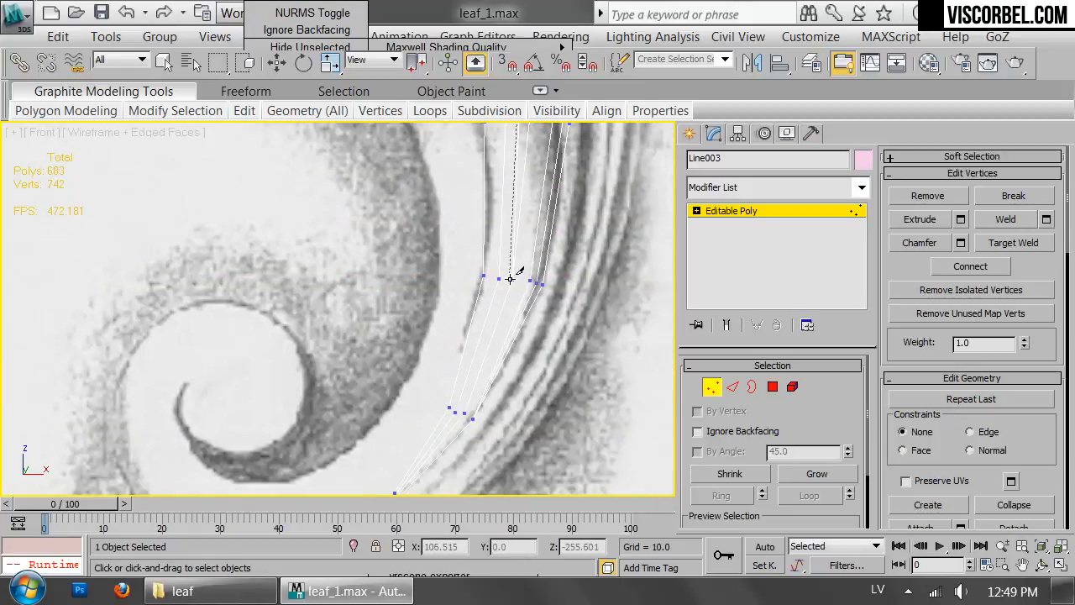
left_click(504, 279)
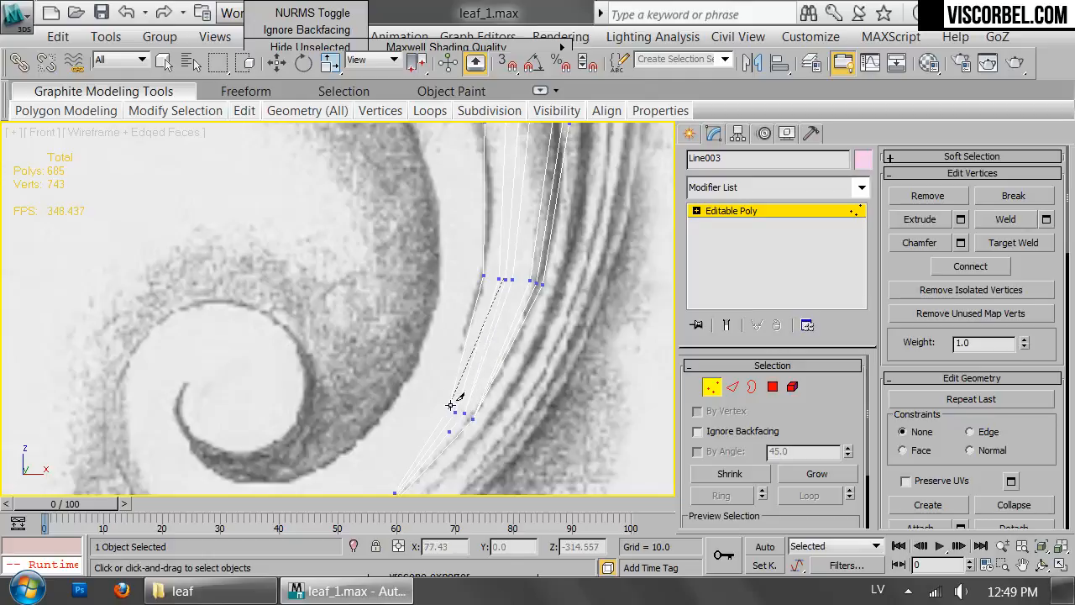
left_click(453, 410)
scroll(503, 188, "down", 5)
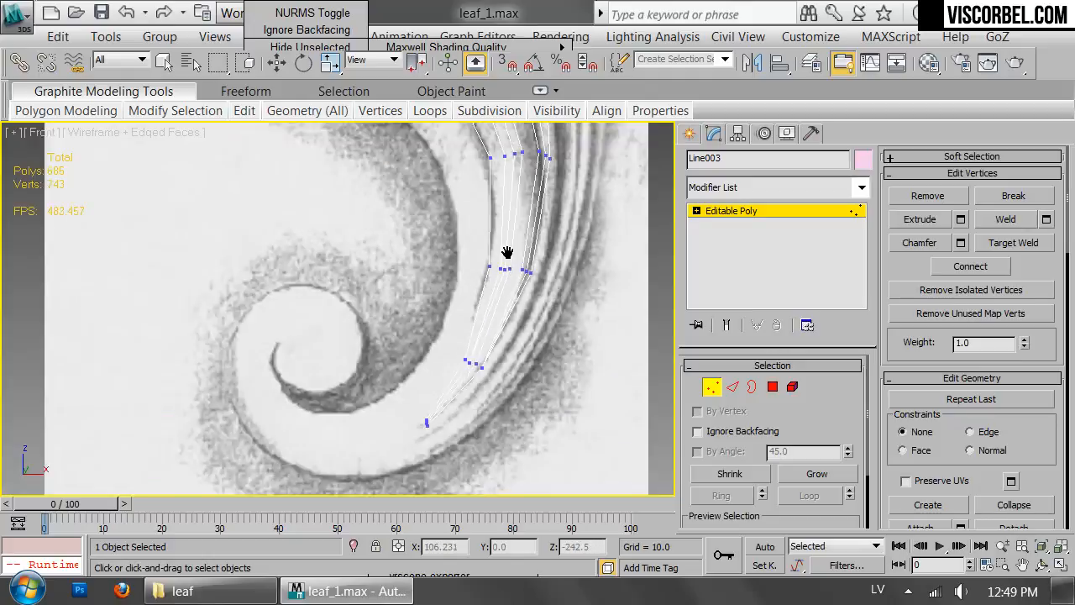
Cut an edge from the tip of the upper-right lobe down its middle and into the narrow strip of the stem.
scroll(467, 235, "up", 6)
middle_click_drag(538, 247, 485, 255)
middle_click_drag(439, 200, 385, 208)
left_click(350, 187)
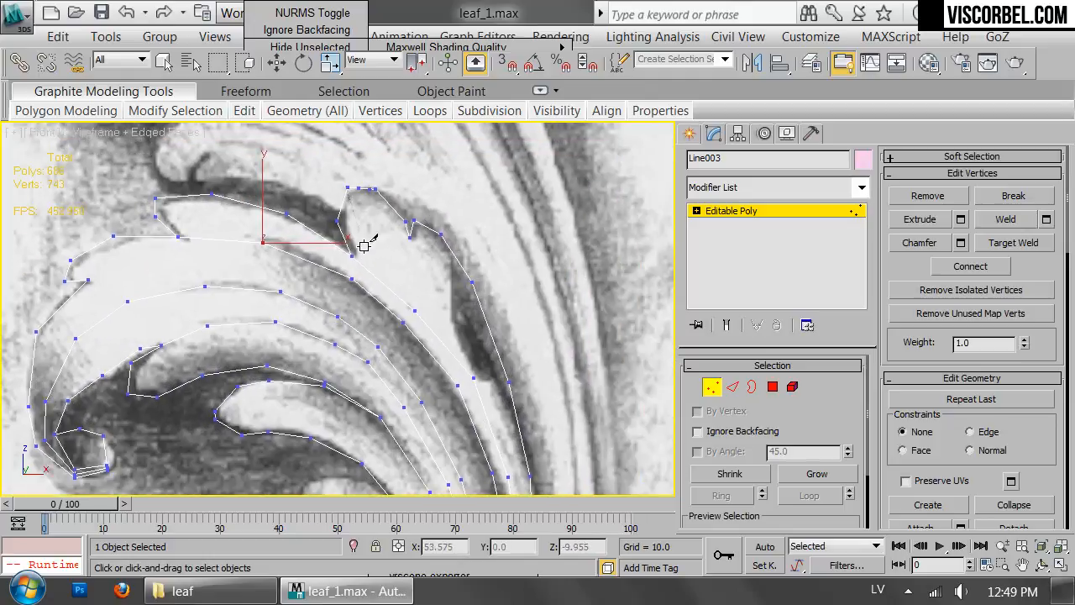
left_click(437, 300)
left_click(486, 376)
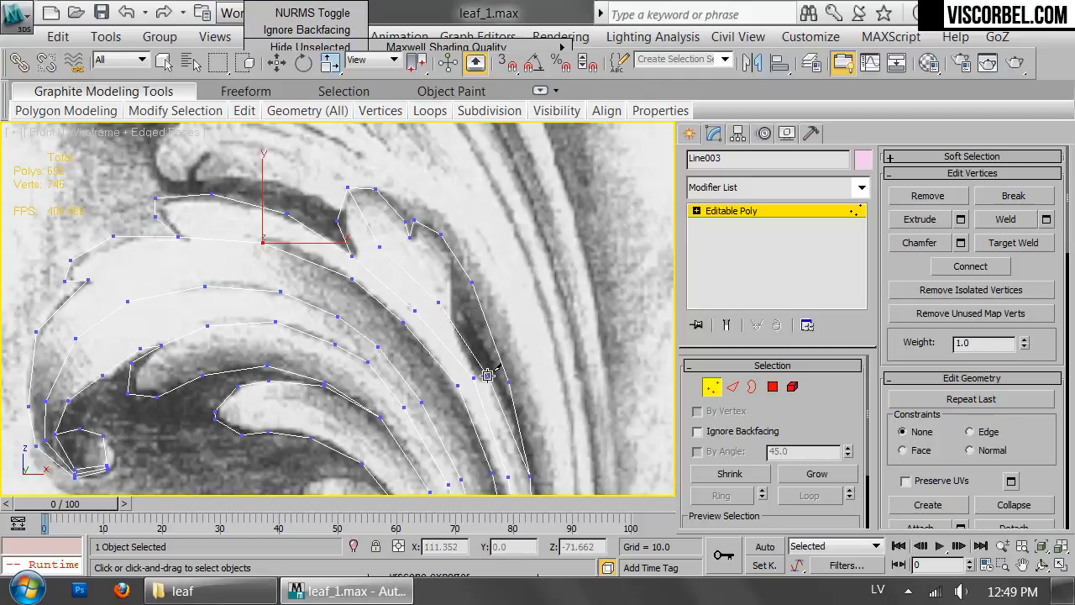
left_click(519, 473)
middle_click_drag(554, 450, 510, 210)
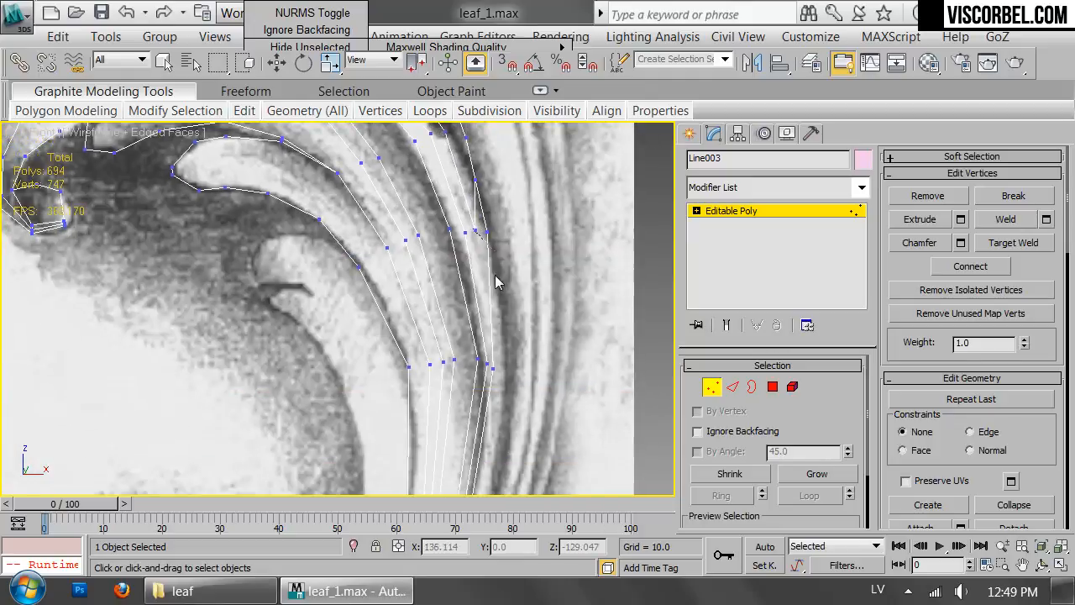
left_click(485, 361)
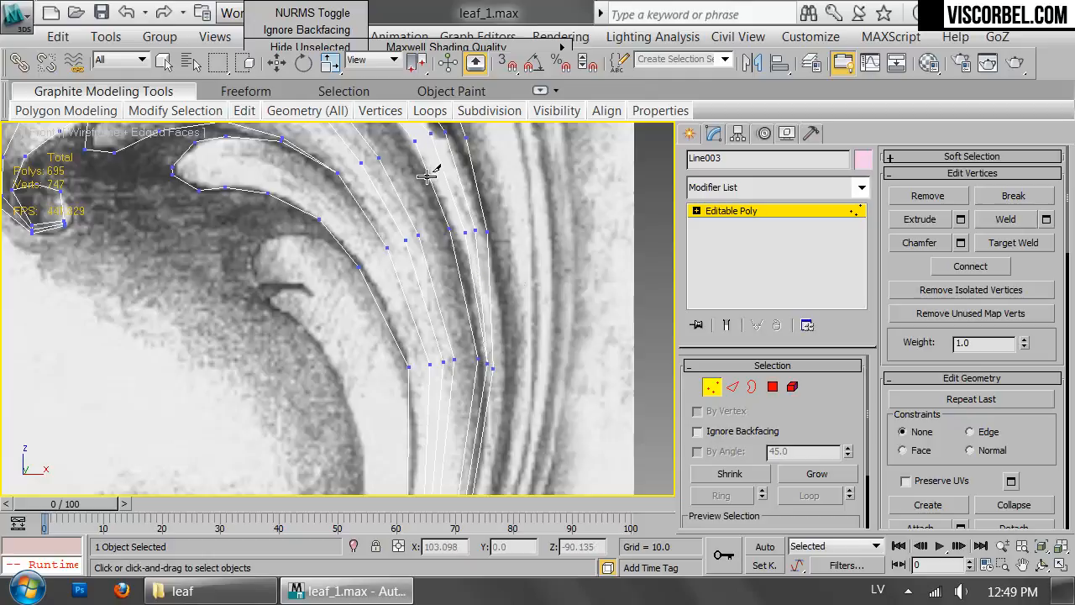
Cut an edge from the notch in the upper-right lobe down along the dark fold toward the stem.
scroll(430, 269, "down", 3)
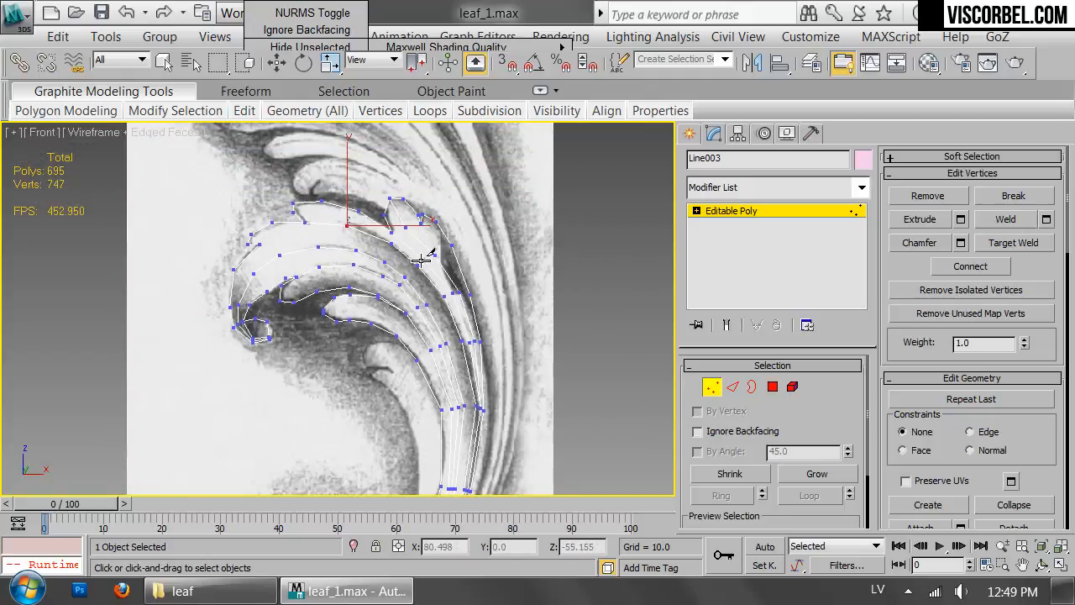
scroll(427, 279, "up", 4)
left_click(431, 220)
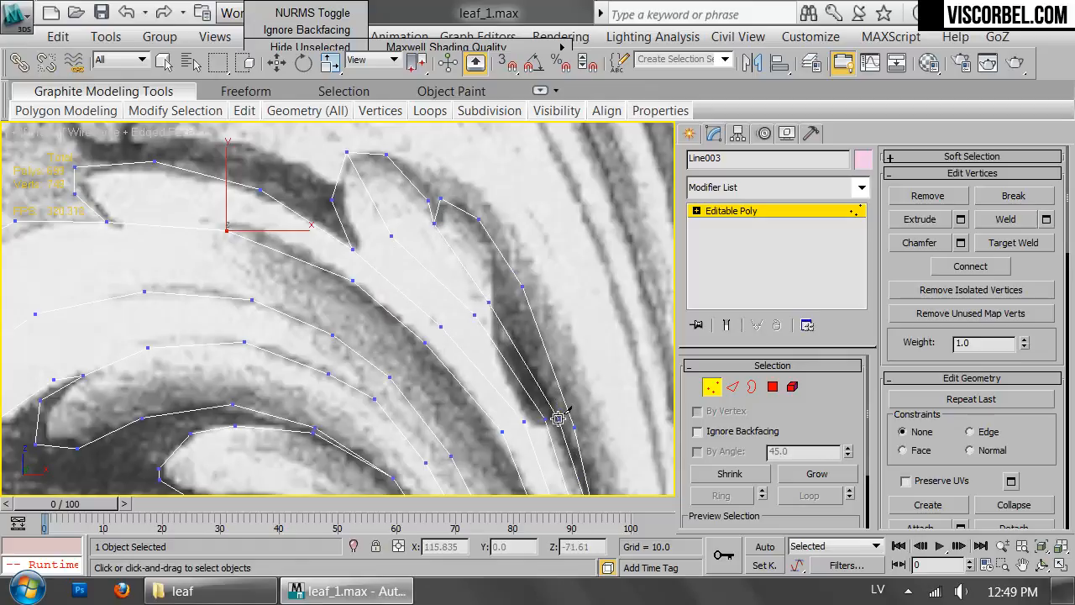
middle_click_drag(559, 417, 556, 254)
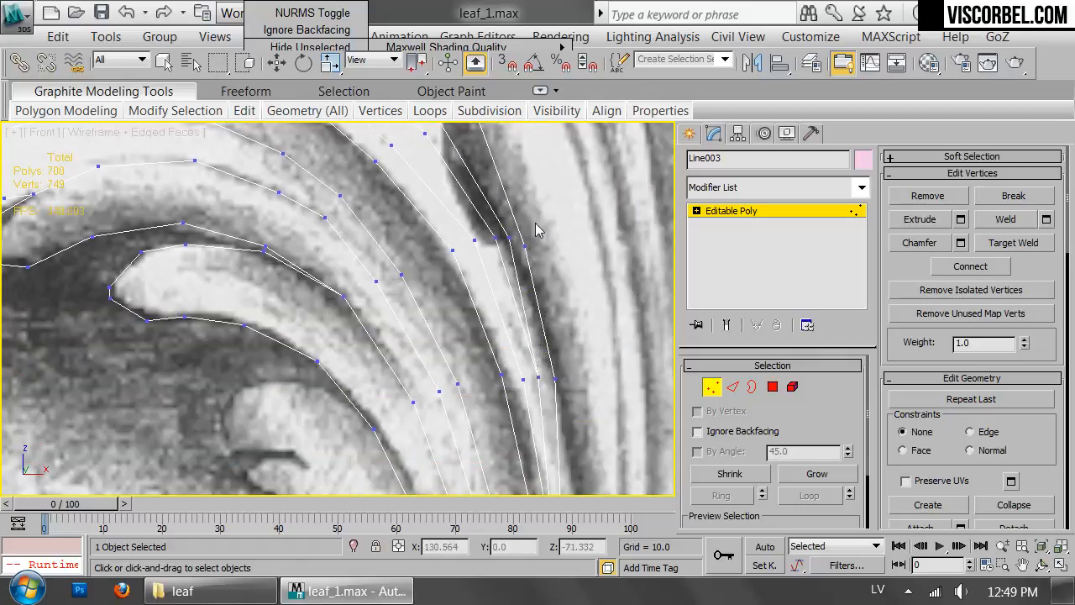
scroll(490, 252, "down", 3)
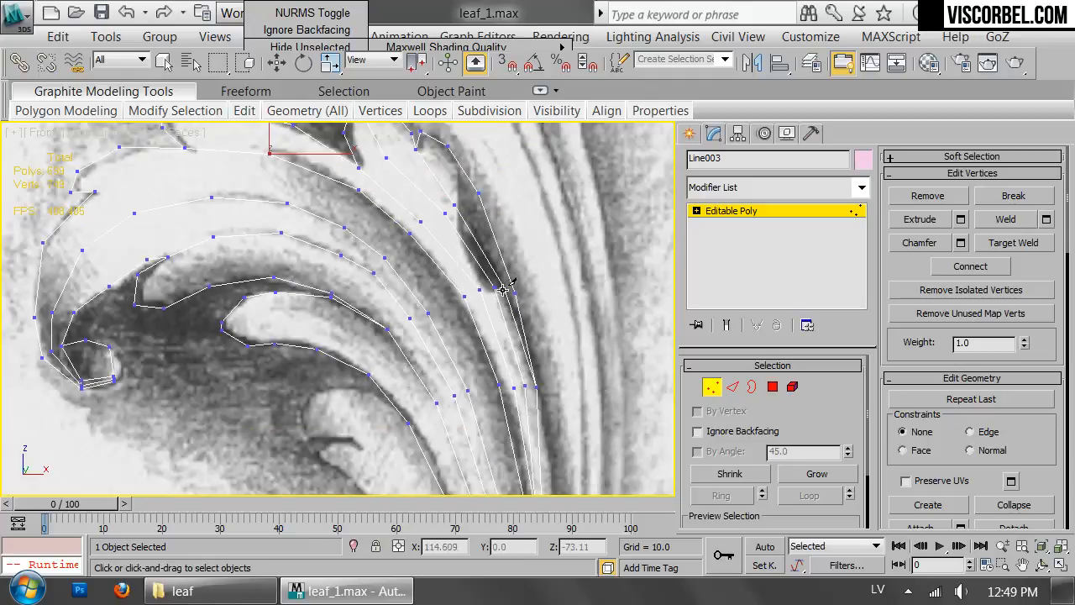
Move the vertex on the leaf's outer edge, where the upper-right lobe joins the stem, slightly.
key("w")
left_click(535, 387)
left_click_drag(572, 389, 568, 388)
key("1")
Connect the row of vertices across the narrow stem just above its lower end.
scroll(230, 223, "down", 3)
middle_click_drag(232, 223, 314, 144)
scroll(396, 323, "up", 2)
middle_click_drag(395, 323, 471, 153)
key("1")
left_click_drag(452, 281, 545, 332)
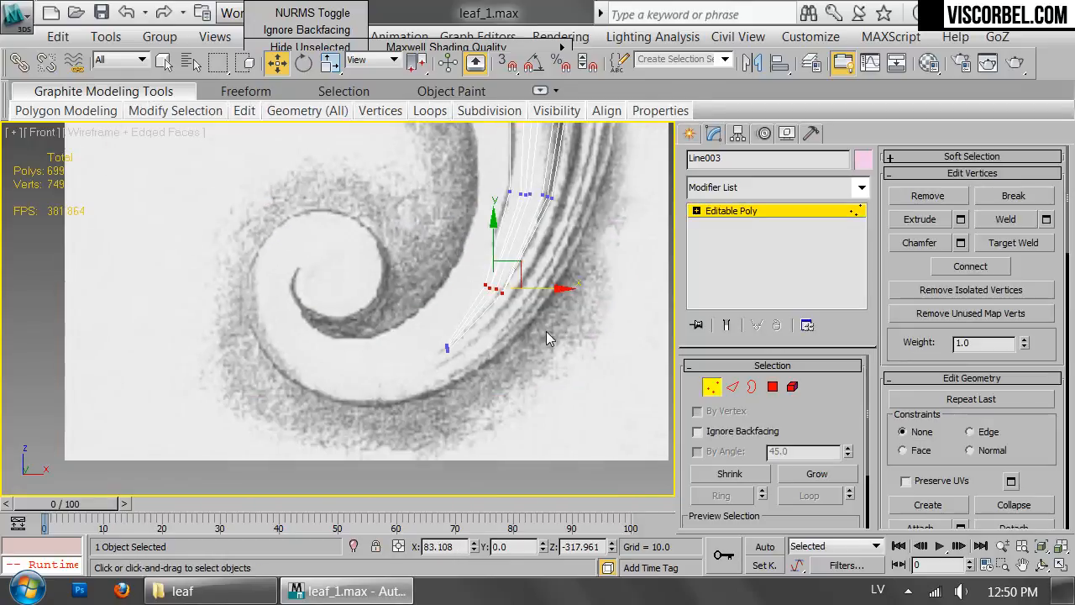
middle_click_drag(513, 235, 480, 274)
scroll(473, 378, "up", 3)
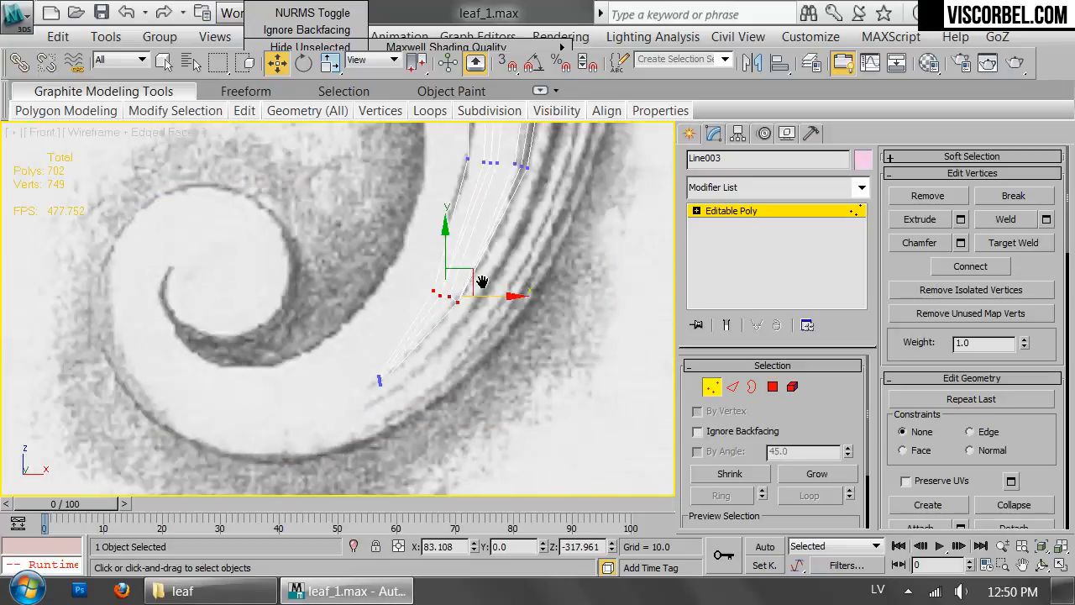
Connect the remaining rows of vertices across the stem, working upward to where the lobes begin.
scroll(481, 274, "down", 3)
middle_click_drag(428, 178, 429, 361)
left_click_drag(429, 361, 616, 409)
left_click_drag(448, 234, 566, 296)
scroll(510, 194, "up", 3)
middle_click_drag(510, 194, 468, 268)
left_click_drag(429, 183, 560, 270)
Connect the rows of vertices across the folds at the base of the lobes, above the stem.
left_click_drag(303, 183, 468, 338)
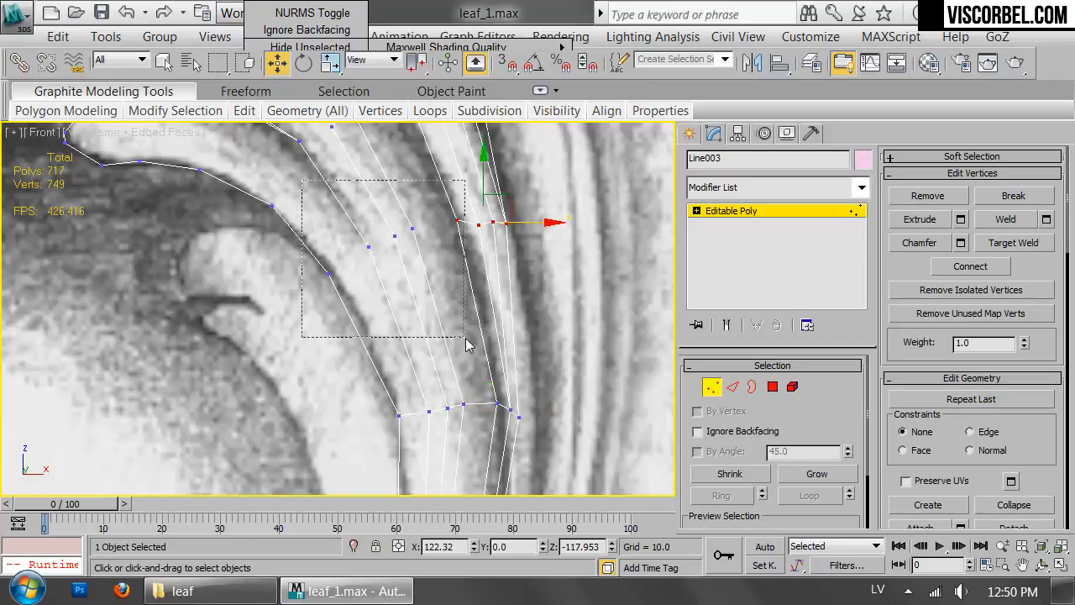
middle_click_drag(268, 147, 375, 290)
left_click_drag(394, 368, 416, 373)
key("ctrl+shift+e")
left_click_drag(480, 222, 398, 293)
key("ctrl+shift+e")
left_click(448, 192)
left_click_drag(439, 188, 632, 285)
key("ctrl+shift+e")
Connect the opposite outline vertices of the small middle lobe with cross edges up to its rounded tip.
scroll(330, 198, "up", 2)
middle_click_drag(330, 197, 417, 254)
scroll(494, 246, "down", 2)
scroll(494, 247, "down", 2)
left_click_drag(439, 262, 483, 361)
scroll(379, 271, "up", 3)
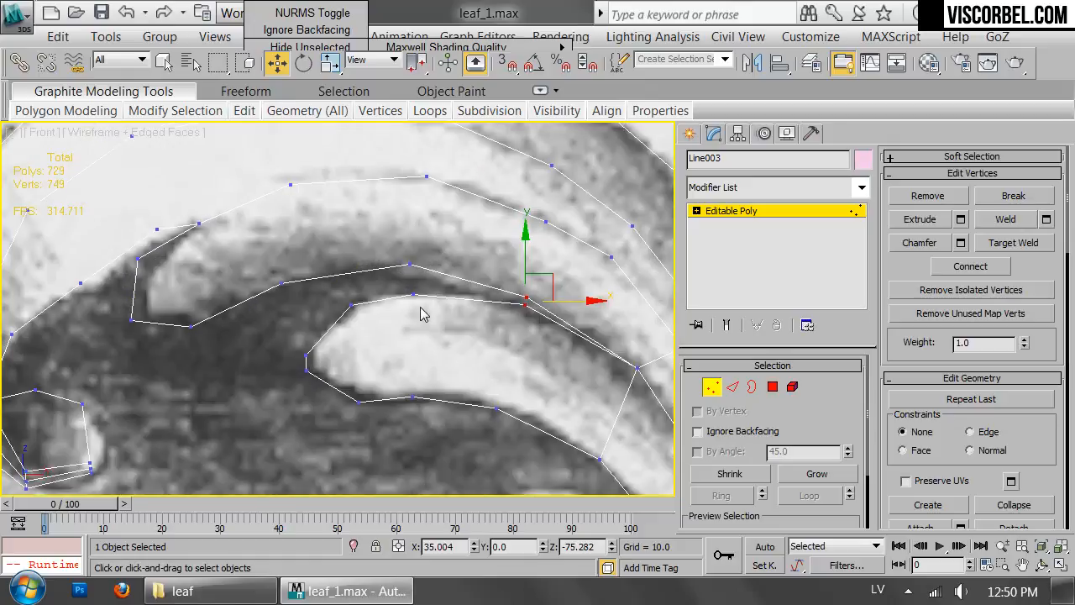
left_click(496, 410, "ctrl")
key("ctrl+shift+e")
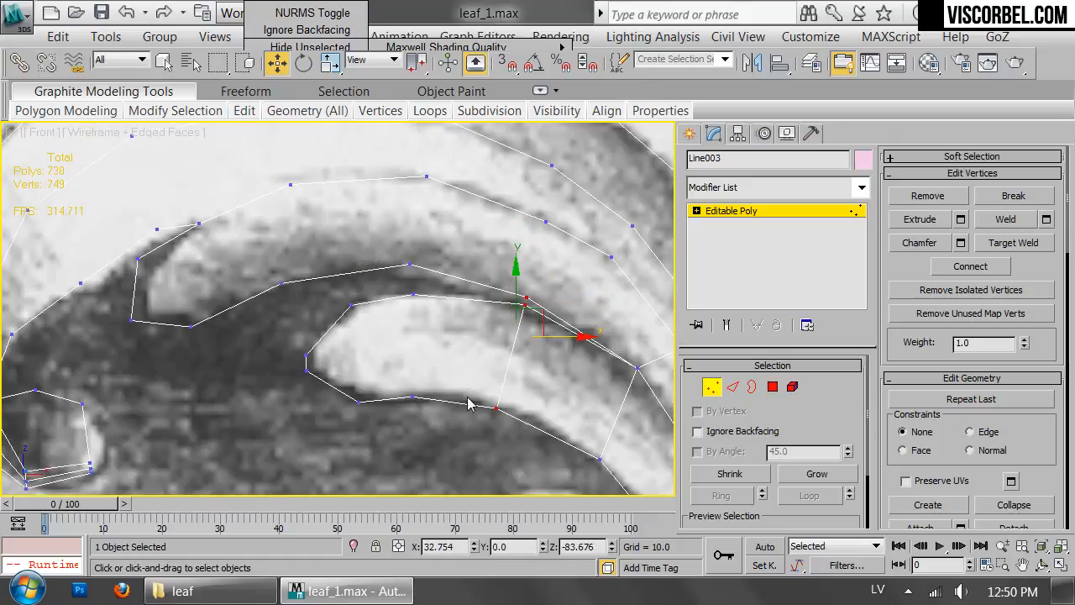
left_click(411, 293)
left_click(410, 397, "ctrl")
key("ctrl+shift+e")
left_click_drag(360, 376, 382, 449)
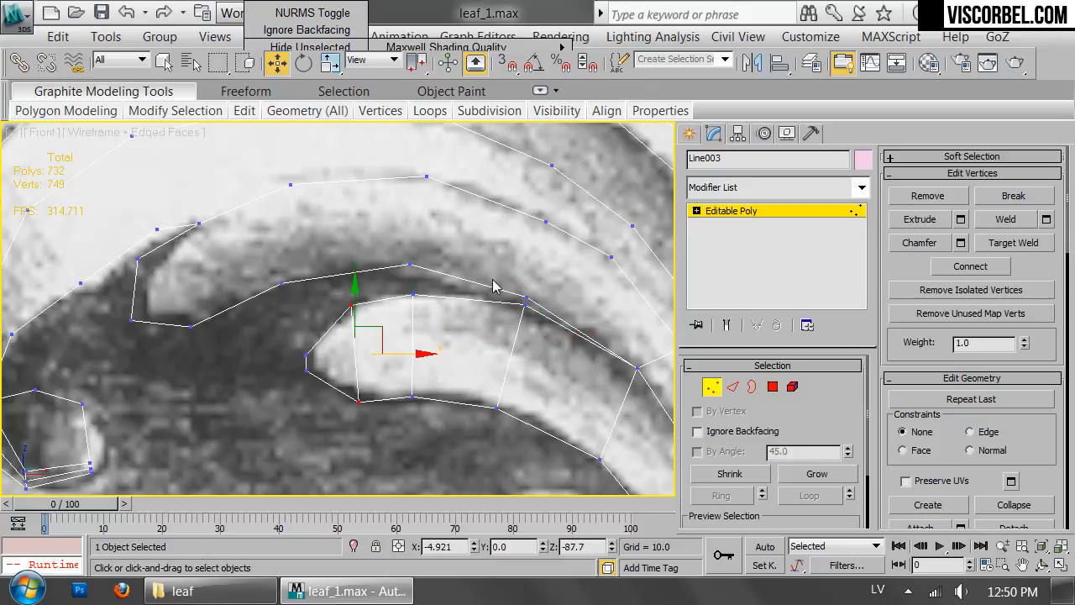
key("ctrl+shift+e")
Cut a short edge from the outline just above the small lobe's base to the nearby fold vertex.
middle_click_drag(486, 294, 261, 346)
left_click_drag(292, 286, 410, 334)
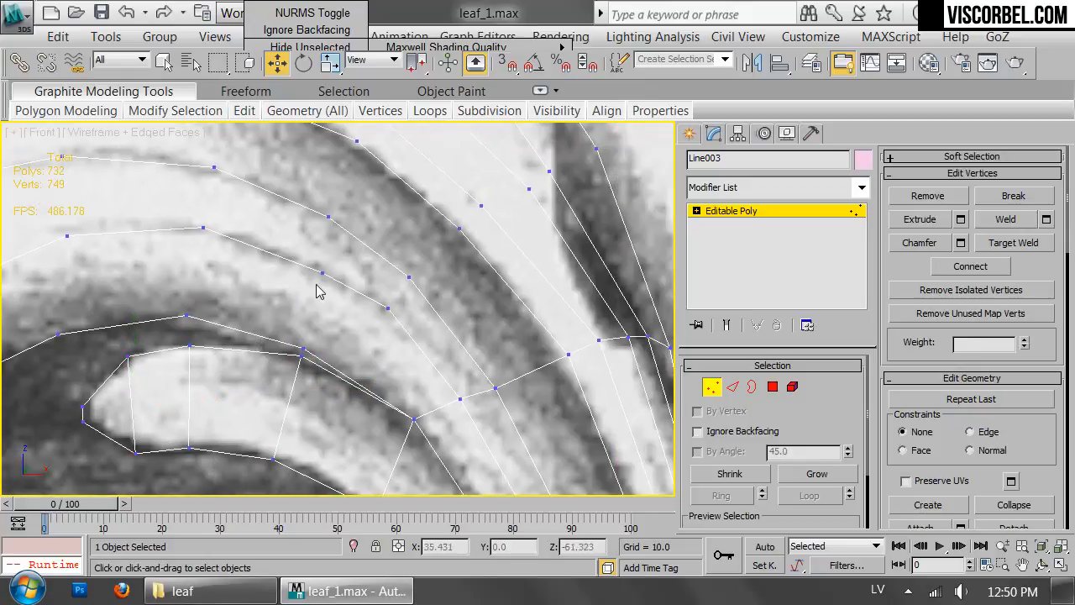
scroll(286, 311, "up", 2)
right_click(383, 294)
left_click(358, 99)
left_click(376, 445)
left_click(420, 341)
right_click(421, 340)
right_click(457, 329)
Connect the rows of vertices across the folds of the large lobe, beyond the small lobe's base.
left_click_drag(391, 268, 512, 388)
key("ctrl+shift+e")
scroll(502, 354, "down", 2)
left_click_drag(580, 225, 488, 351)
key("ctrl+shift+e")
middle_click_drag(442, 341, 434, 315)
scroll(444, 290, "up", 3)
left_click_drag(407, 424, 410, 419)
scroll(386, 227, "up", 2)
left_click_drag(380, 204, 440, 338)
key("ctrl+shift+e")
Connect the fold vertices at the notch between the large lobe and the upper-right lobe.
scroll(470, 225, "down", 4)
middle_click_drag(445, 218, 406, 390)
left_click_drag(372, 299, 451, 409)
key("ctrl+shift+e")
left_click_drag(422, 267, 454, 342)
left_click_drag(481, 265, 481, 265)
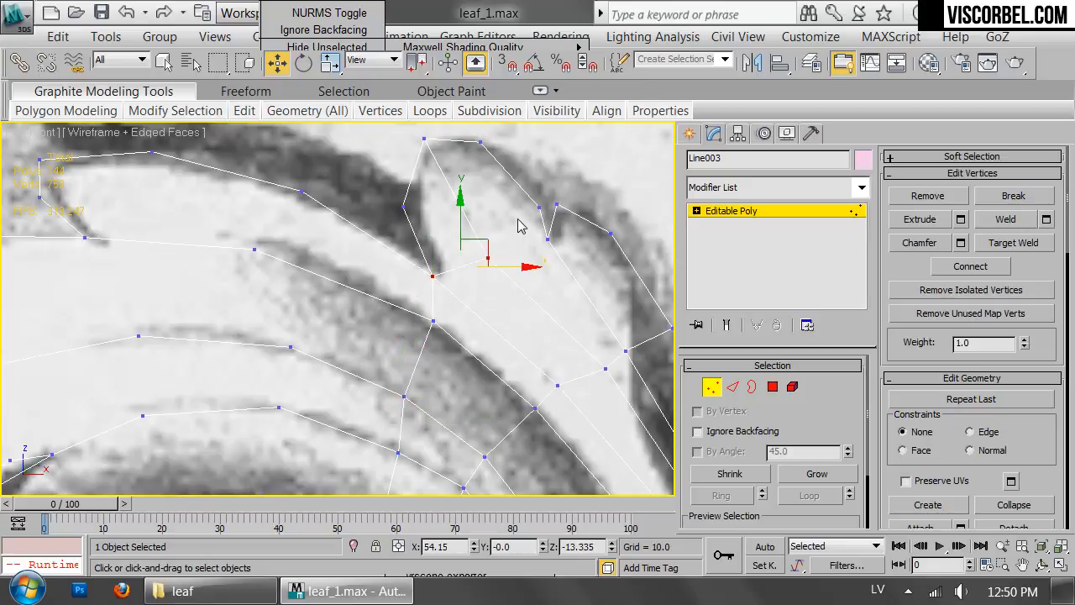
left_click_drag(564, 233, 471, 284)
Connect the vertex rows across the large lobe's lower folds, working toward the small notch on its inner edge.
left_click_drag(234, 180, 353, 380)
middle_click_drag(326, 389, 404, 266)
left_click_drag(309, 193, 396, 402)
key("ctrl+shift+e")
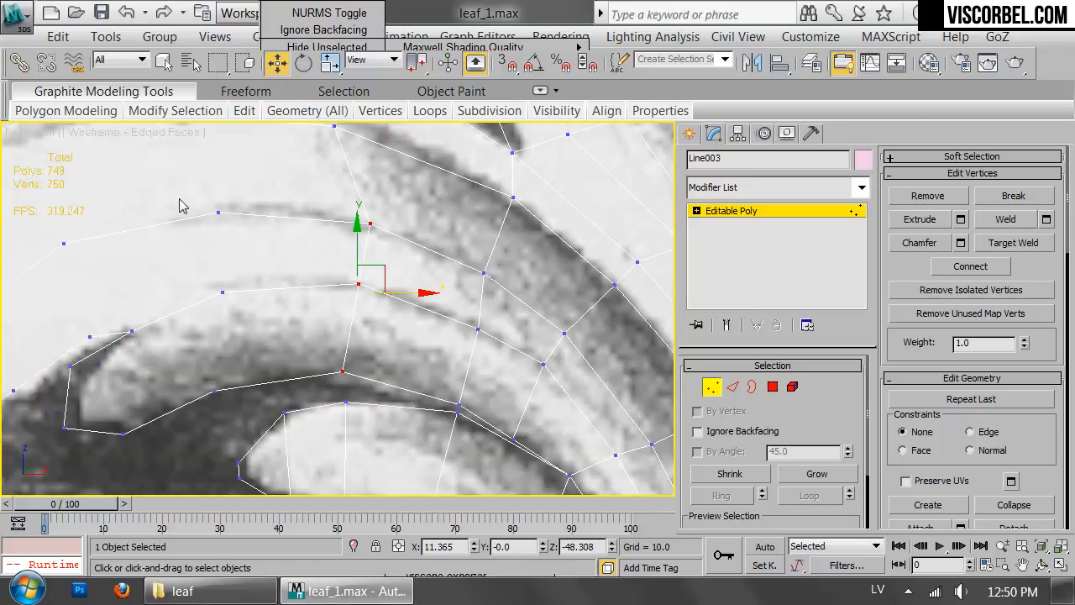
left_click_drag(245, 380, 254, 408)
key("ctrl+shift+e")
middle_click_drag(185, 339, 395, 312)
left_click_drag(319, 288, 384, 459)
key("ctrl+shift+e")
Connect the vertex rows from the large lobe's upper outline across its folds to the outer left edge.
middle_click_drag(325, 174, 365, 280)
left_click_drag(380, 184, 496, 314)
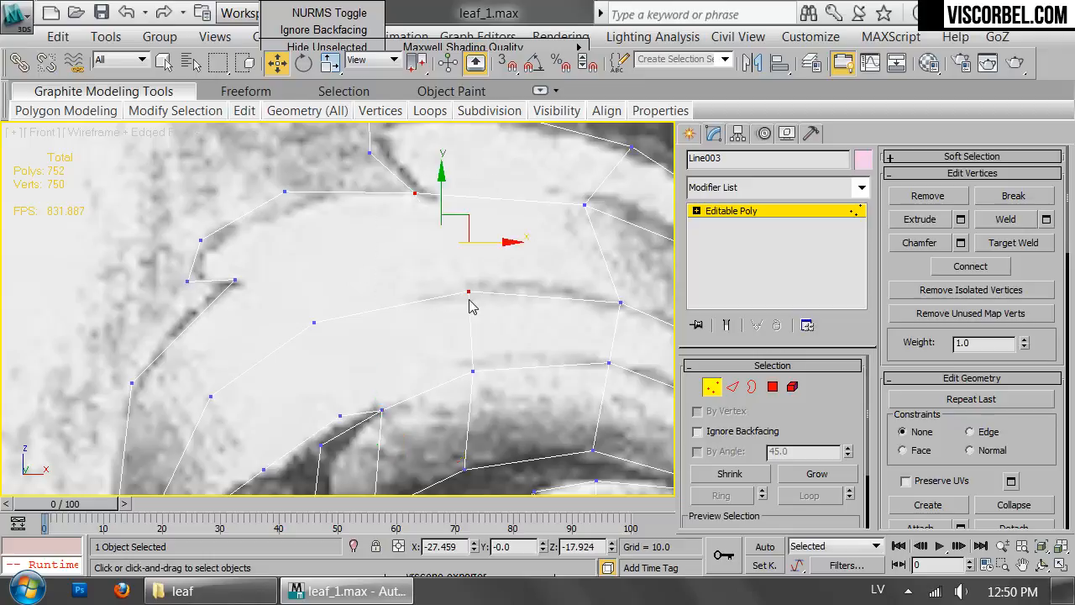
left_click_drag(252, 177, 328, 354)
key("ctrl+shift+e")
middle_click_drag(327, 351, 371, 229)
left_click_drag(357, 250, 384, 324)
key("ctrl+shift+e")
left_click_drag(157, 228, 327, 358)
key("ctrl+shift+e")
Connect two rows of vertices across the neck of the curled tip at the leaf's far left.
middle_click_drag(326, 175, 420, 164)
scroll(420, 164, "up", 2)
scroll(252, 394, "down", 2)
middle_click_drag(290, 340, 341, 287)
left_click_drag(230, 389, 363, 429)
key("ctrl+shift+e")
middle_click_drag(360, 453, 436, 310)
left_click_drag(402, 371, 403, 371)
key("ctrl+shift+e")
Cut an edge from the top vertex of the curled tip down through its lower rim.
left_click_drag(453, 337, 454, 339)
right_click(570, 297)
left_click(579, 351)
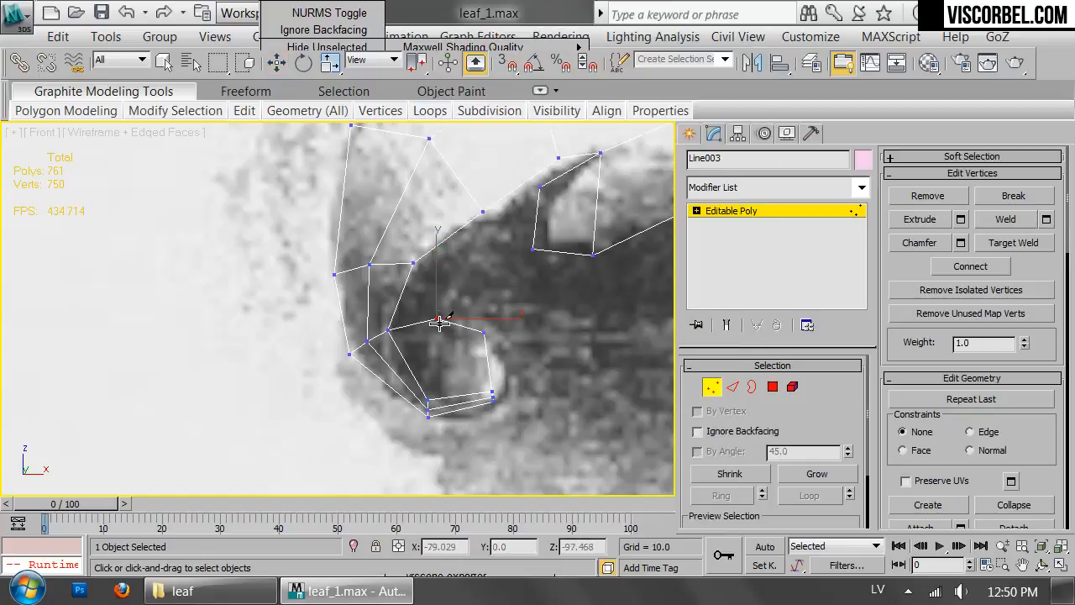
left_click(461, 409)
right_click(479, 416)
right_click(479, 408)
Adjust the curled tip's lower vertices and rotate the row of three at its lower-left rim to follow the curve.
scroll(477, 406, "up", 2)
middle_click_drag(464, 403, 449, 318)
left_click_drag(459, 348, 459, 349)
left_click_drag(463, 291, 468, 303)
left_click_drag(360, 280, 419, 372)
key("e")
left_click_drag(434, 276, 395, 295)
key("w")
Move the upper-right and top vertices of the curled tip to fit the reference drawing.
key("1")
key("1")
left_click_drag(452, 193, 512, 225)
left_click_drag(515, 187, 525, 215)
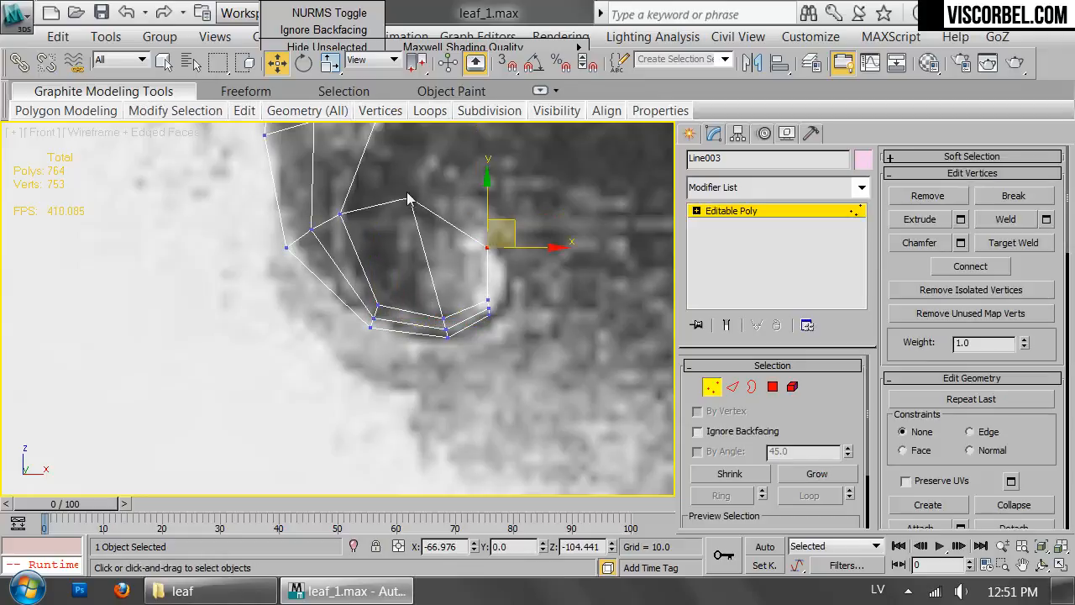
left_click(427, 197)
left_click_drag(411, 199, 435, 197)
Move the vertex on the large lobe's outer left edge slightly to match the drawing.
key("1")
scroll(501, 190, "down", 2)
middle_click_drag(501, 190, 411, 387)
scroll(514, 210, "down", 2)
scroll(531, 219, "down", 1)
scroll(412, 387, "up", 2)
key("1")
left_click(275, 344)
left_click_drag(298, 316, 293, 307)
left_click(287, 240)
key("1")
scroll(499, 237, "down", 2)
middle_click_drag(498, 237, 425, 352)
Cut an edge from the notch on the large lobe's outer left edge across its cross edges into the dark upper fold.
key("1")
right_click(411, 294)
left_click(369, 99)
scroll(271, 252, "up", 3)
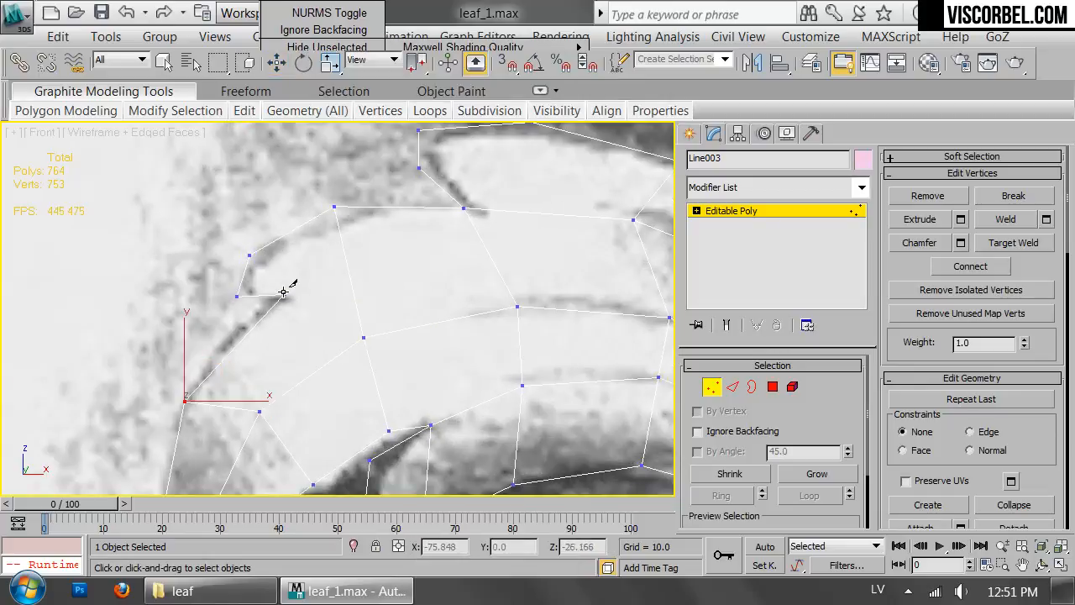
left_click(484, 249)
scroll(584, 271, "up", 2)
middle_click_drag(584, 271, 263, 247)
left_click(347, 220)
scroll(543, 297, "down", 4)
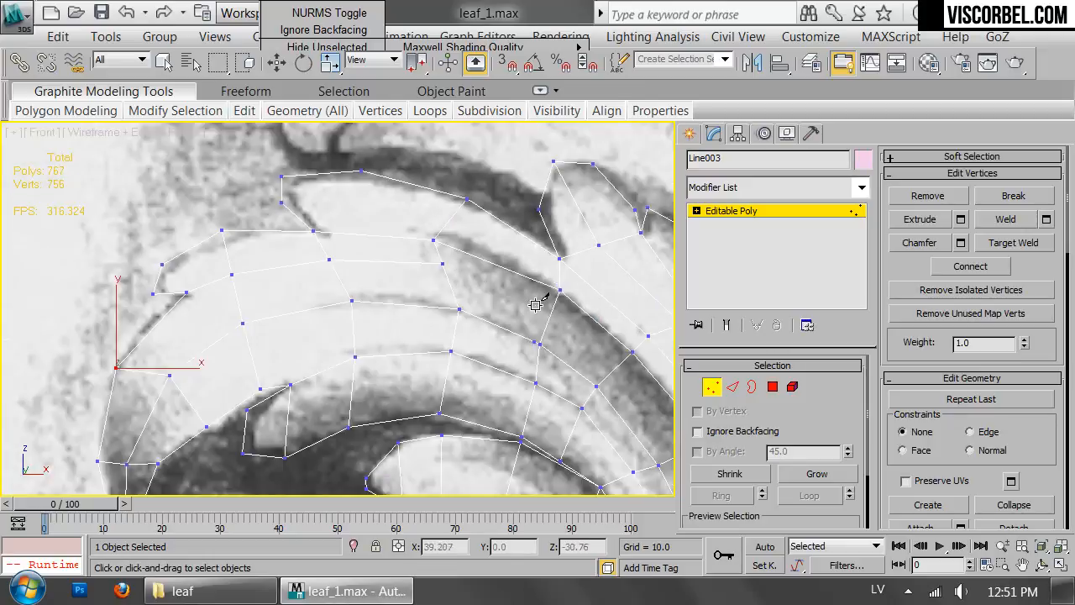
left_click(555, 304)
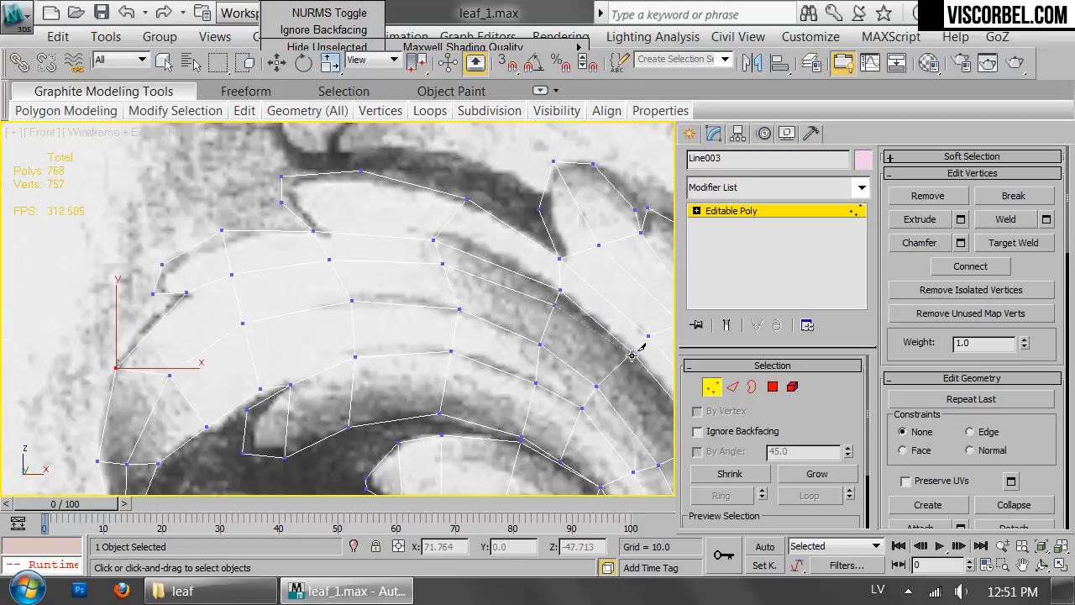
Continue the cut along the dark fold through the rows of vertices to the top of the stem.
middle_click_drag(515, 312, 342, 238)
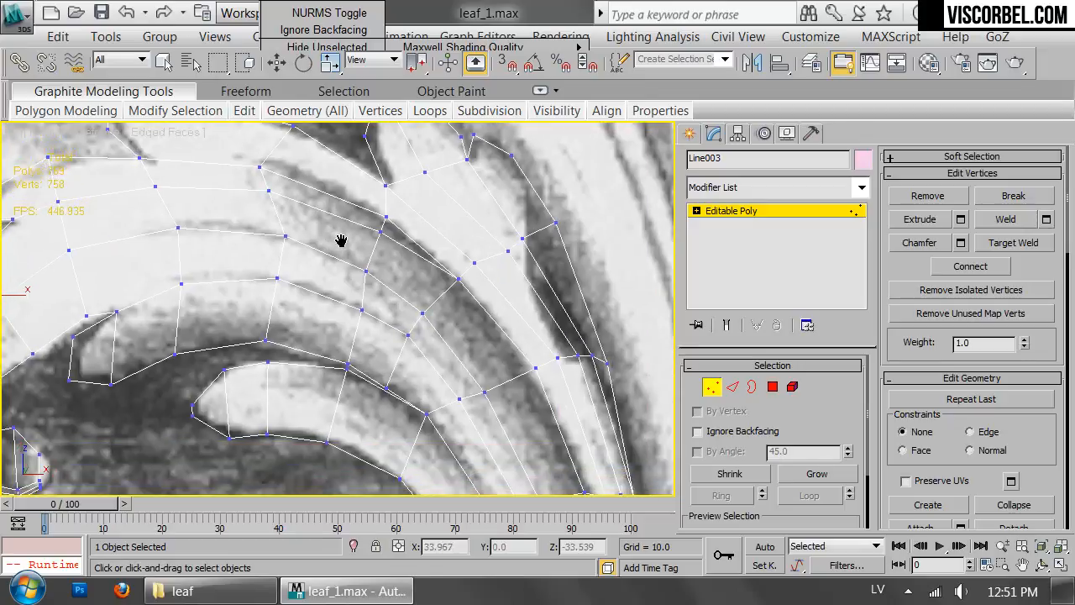
left_click(450, 288)
scroll(460, 282, "up", 3)
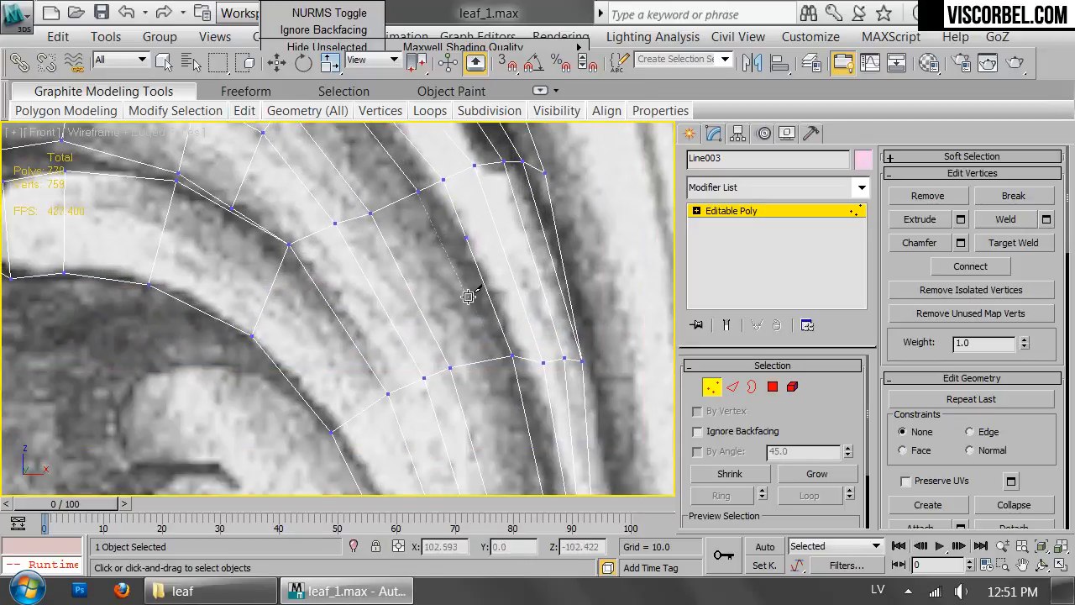
left_click(495, 359)
middle_click_drag(496, 359, 438, 158)
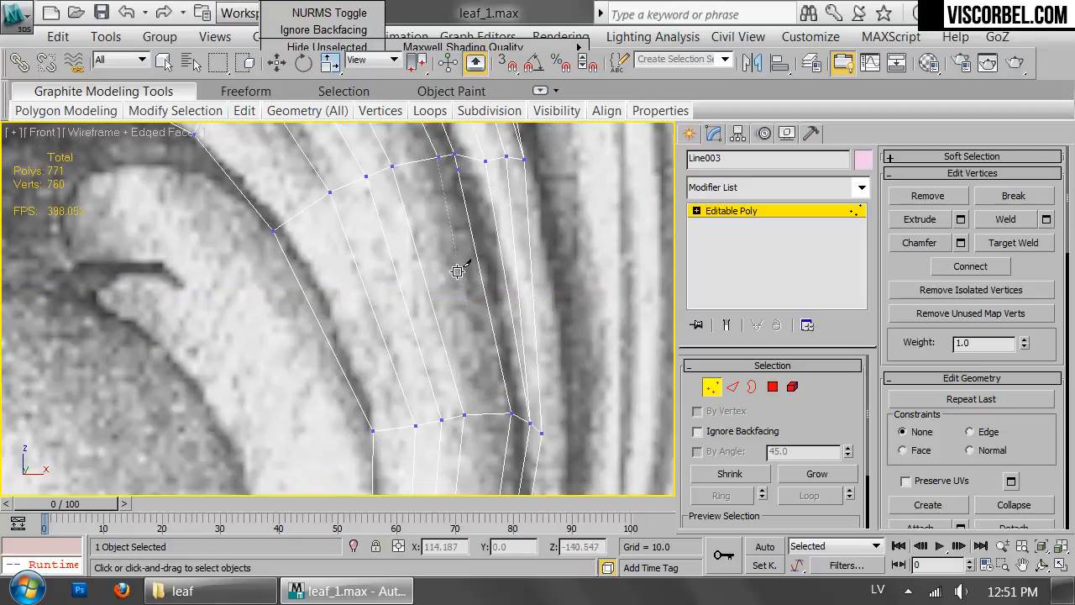
left_click(496, 413)
Continue the fold cut down the stem through each row of vertices to its lower end.
middle_click_drag(493, 438, 484, 197)
middle_click_drag(475, 379, 476, 157)
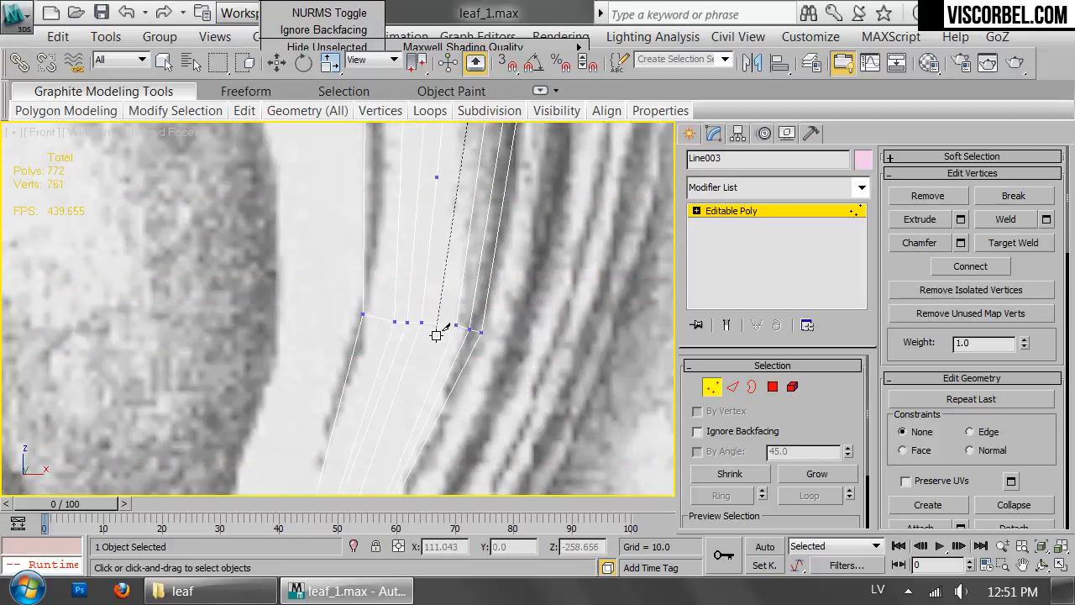
left_click(446, 325)
middle_click_drag(409, 410, 438, 181)
middle_click_drag(396, 380, 417, 310)
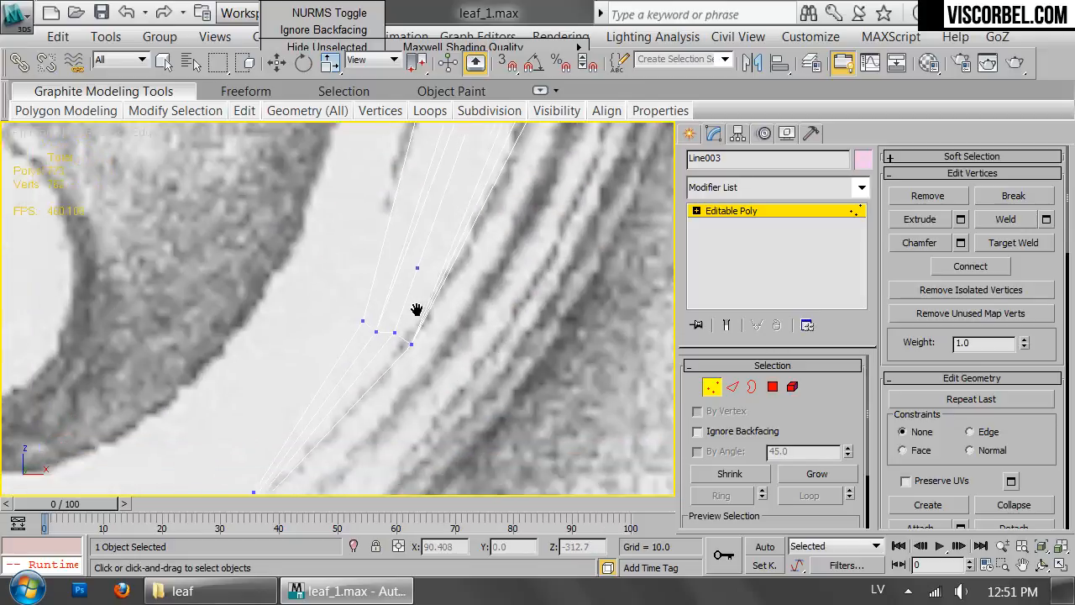
scroll(418, 312, "up", 1)
left_click(399, 350)
scroll(372, 336, "down", 4)
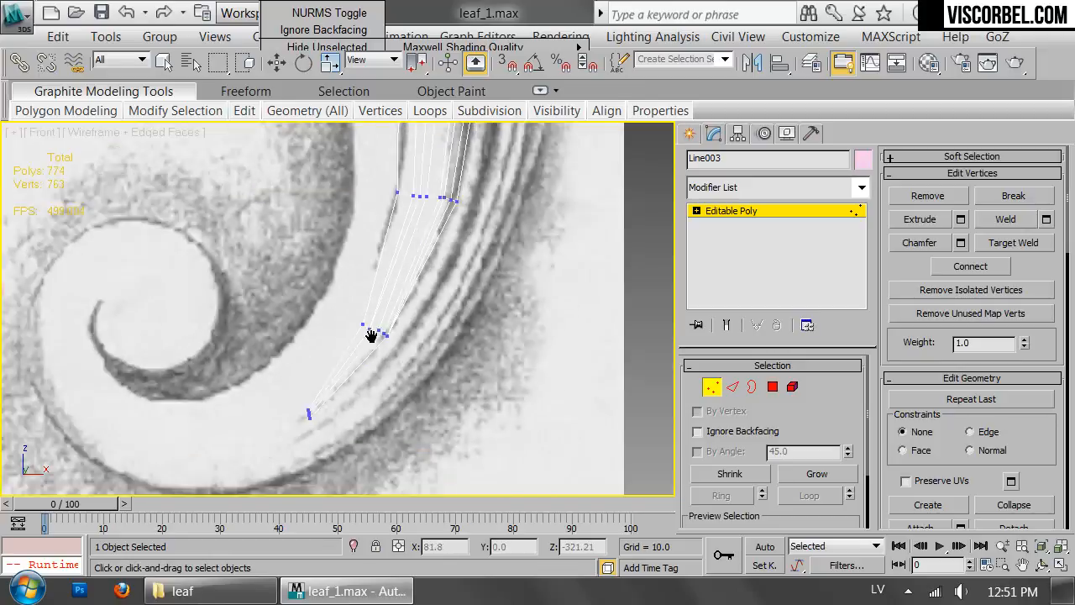
scroll(463, 235, "up", 4)
left_click(285, 445)
middle_click_drag(286, 445, 384, 305)
scroll(384, 304, "up", 3)
scroll(436, 220, "down", 5)
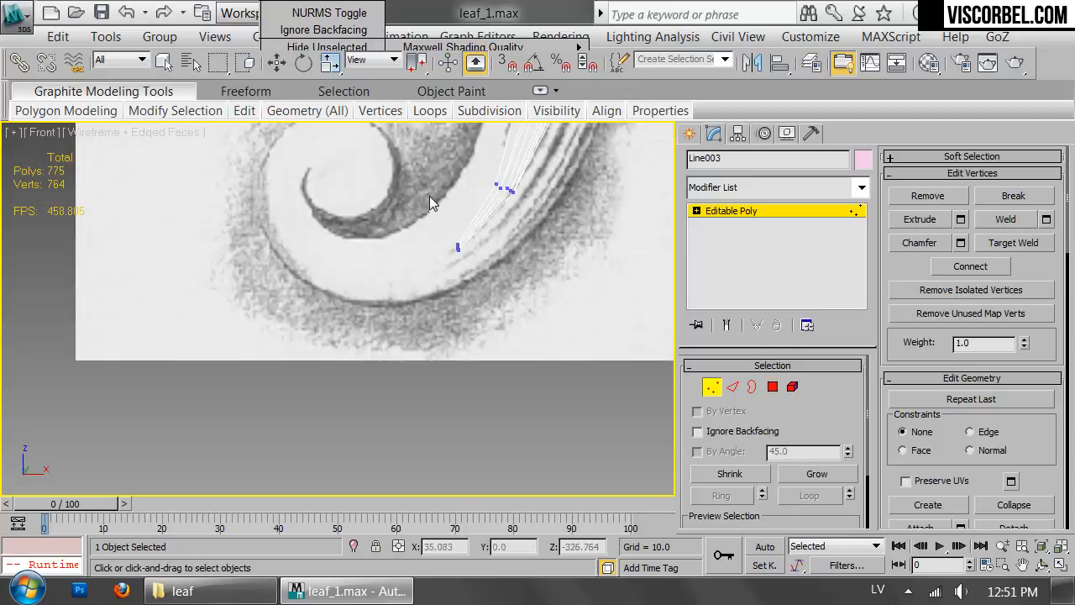
Cut an edge from the notch tip on the large lobe's upper left outline across the cross edges to the dark fold.
scroll(372, 331, "up", 4)
middle_click_drag(338, 229, 322, 350)
scroll(322, 350, "up", 2)
middle_click_drag(360, 249, 248, 237)
scroll(260, 237, "up", 2)
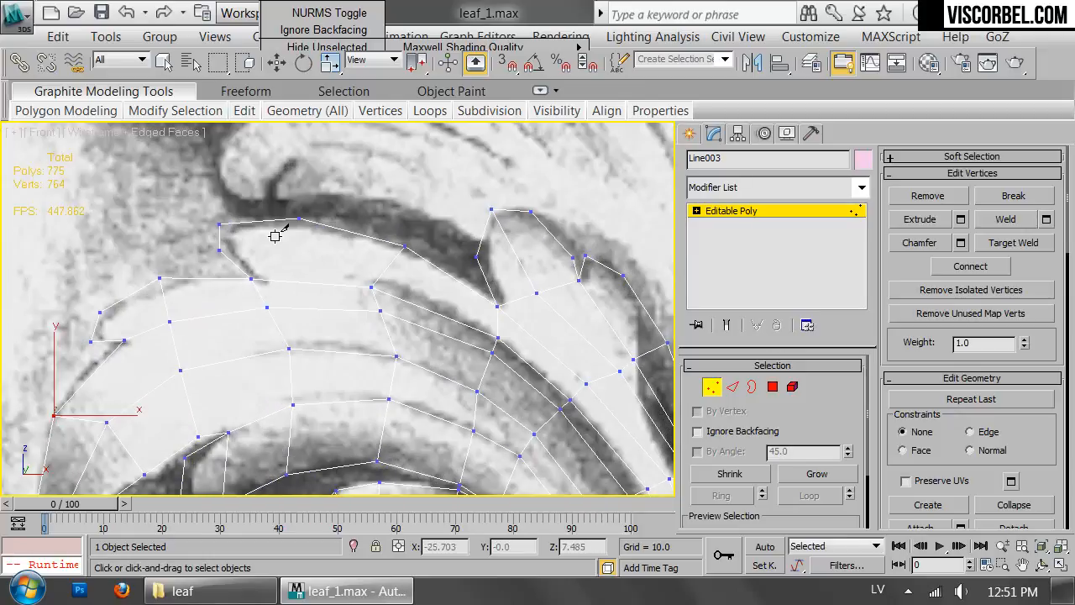
left_click(89, 339)
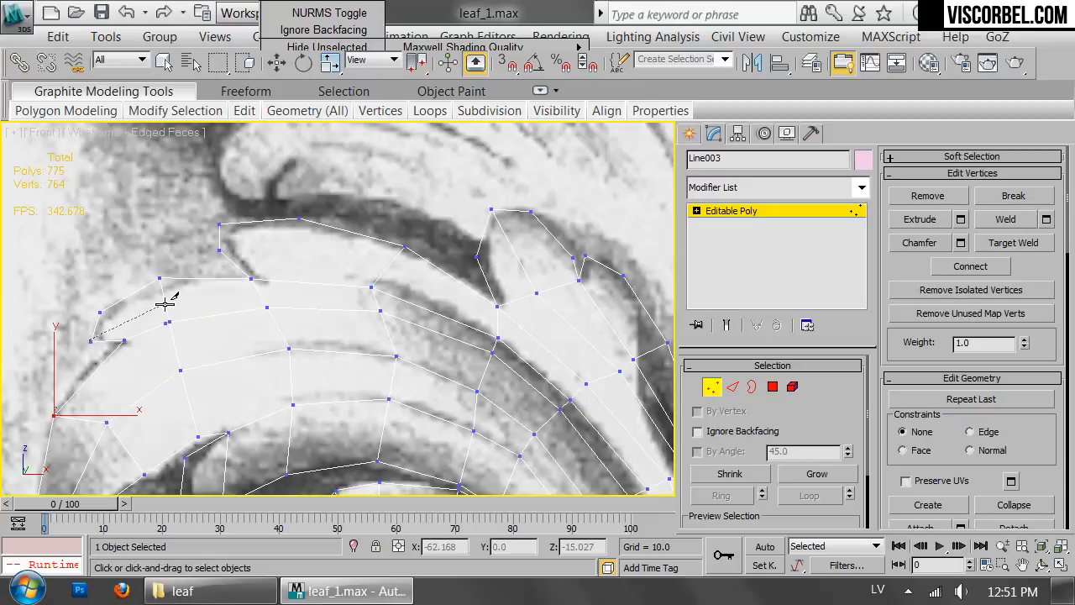
left_click(259, 295)
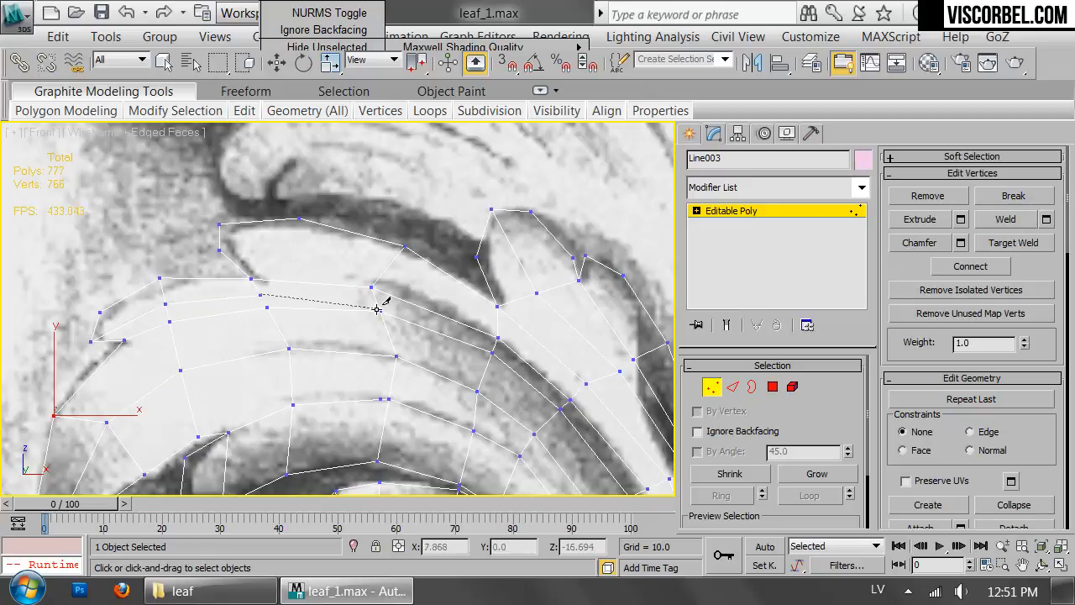
left_click(376, 300)
left_click(497, 343)
Continue the cut beside the dark fold through each vertex row and down the stem to the row at its bend.
middle_click_drag(624, 436, 419, 191)
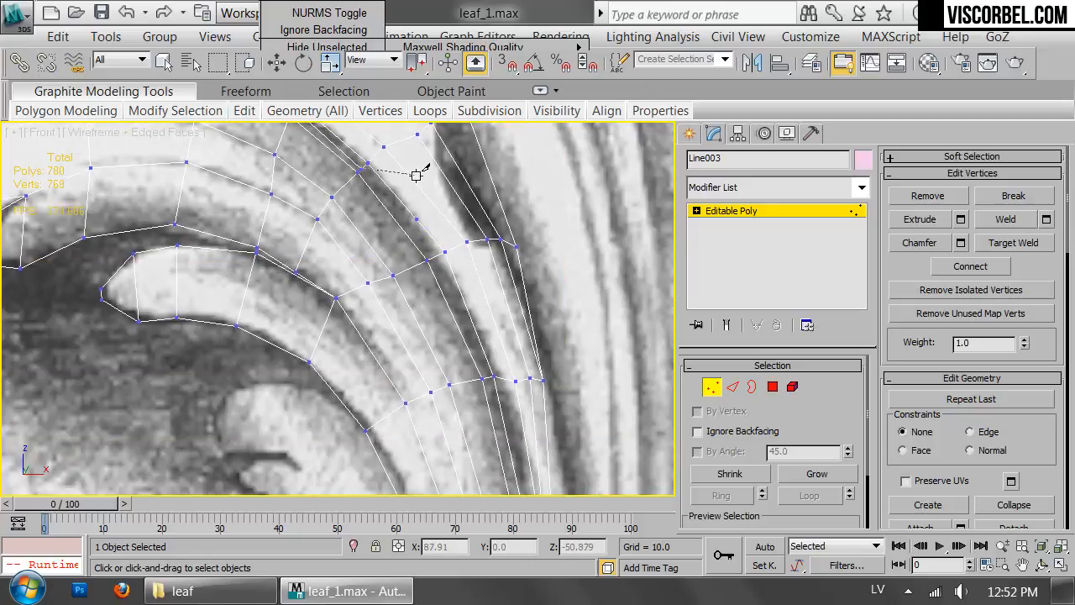
scroll(417, 173, "up", 2)
left_click(447, 286)
left_click(518, 455)
middle_click_drag(518, 454, 440, 141)
left_click(454, 424)
middle_click_drag(485, 423, 426, 144)
scroll(427, 143, "up", 2)
middle_click_drag(402, 375, 424, 148)
scroll(424, 148, "down", 2)
scroll(398, 249, "down", 2)
scroll(352, 337, "up", 3)
middle_click_drag(426, 220, 417, 355)
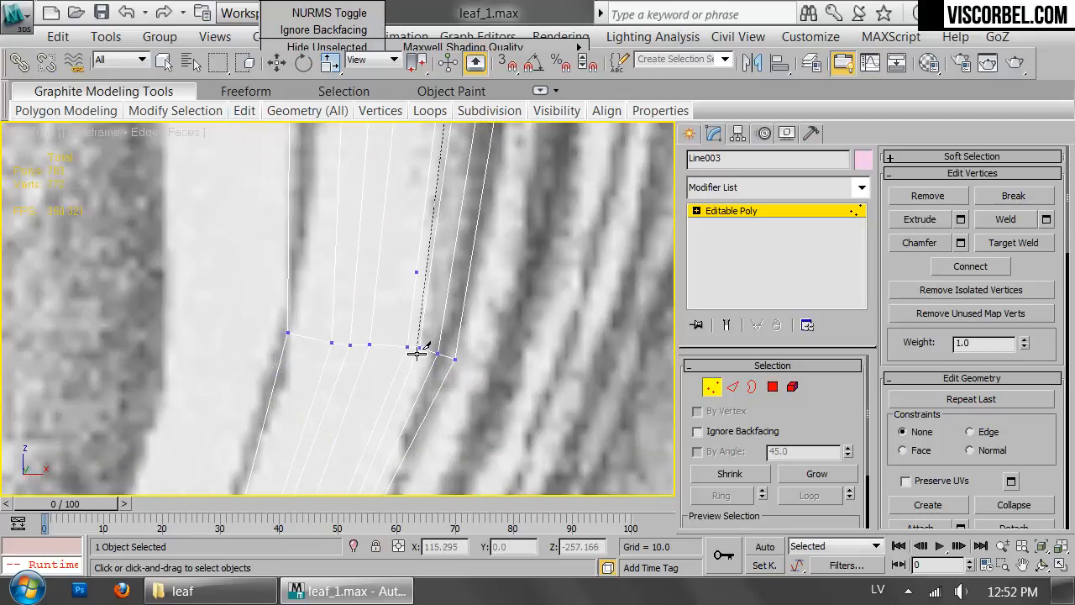
scroll(412, 343, "down", 3)
scroll(351, 156, "up", 3)
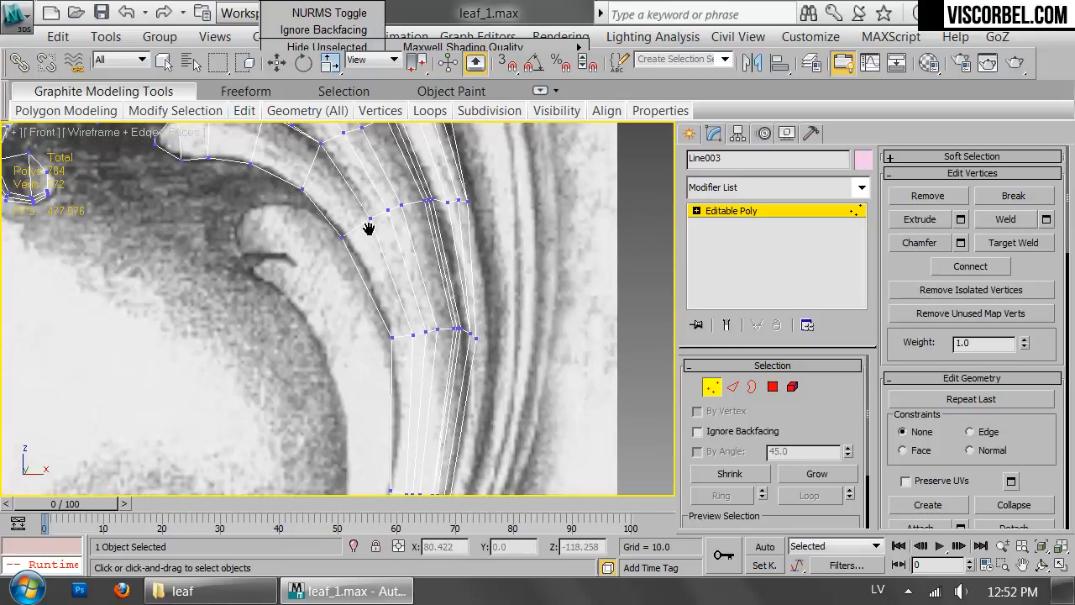
Cut an edge from the upper lobe's left tip across the cross edges, just inside its upper outline, towards the fold.
scroll(350, 156, "up", 2)
middle_click_drag(350, 156, 428, 360)
middle_click_drag(151, 148, 239, 306)
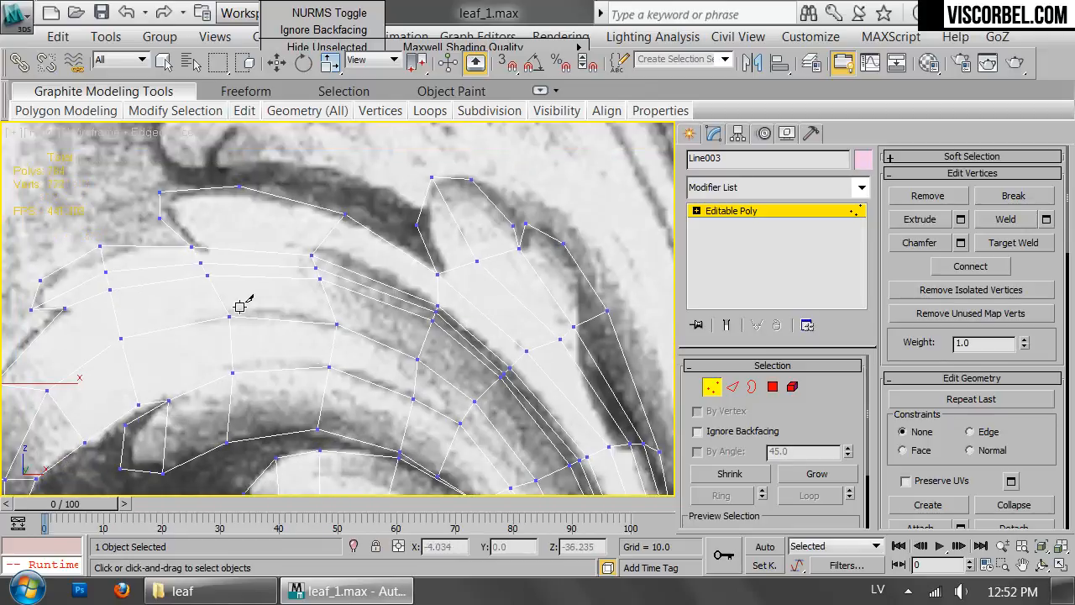
left_click(161, 206)
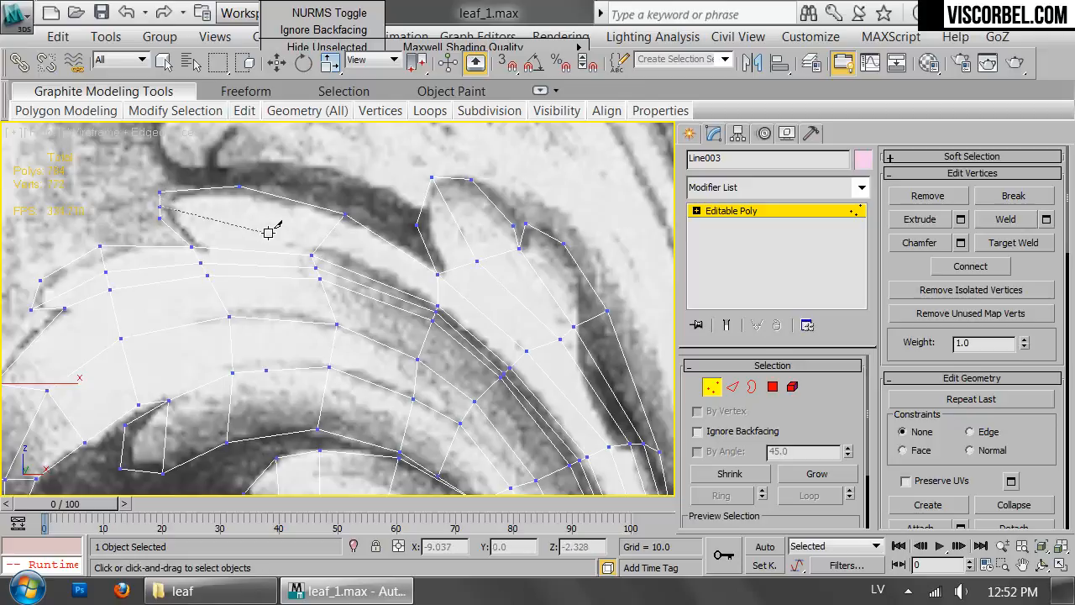
left_click(332, 232)
left_click(437, 287)
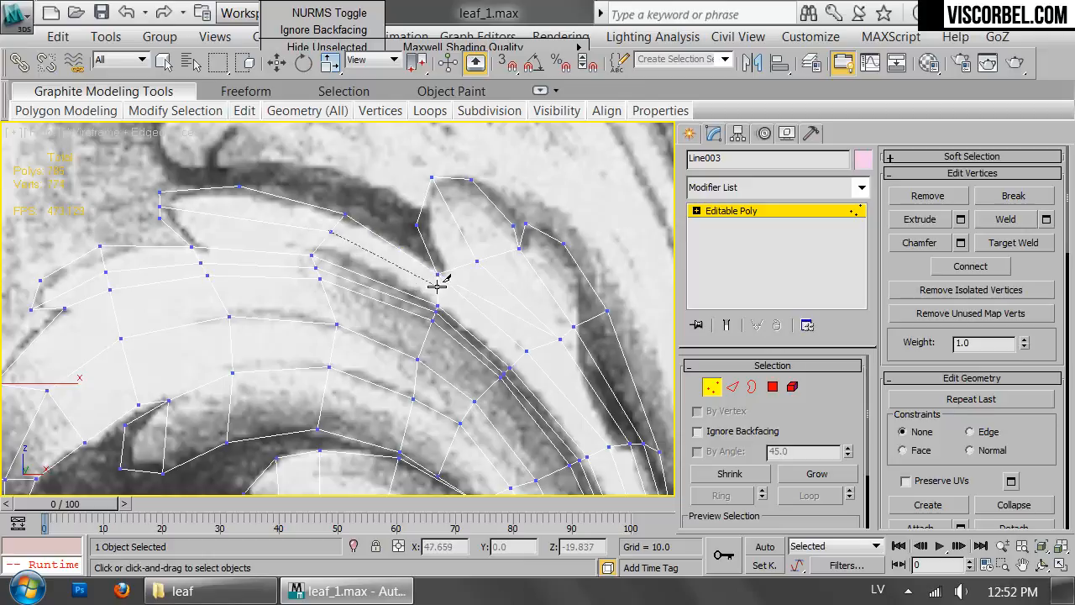
left_click(519, 359)
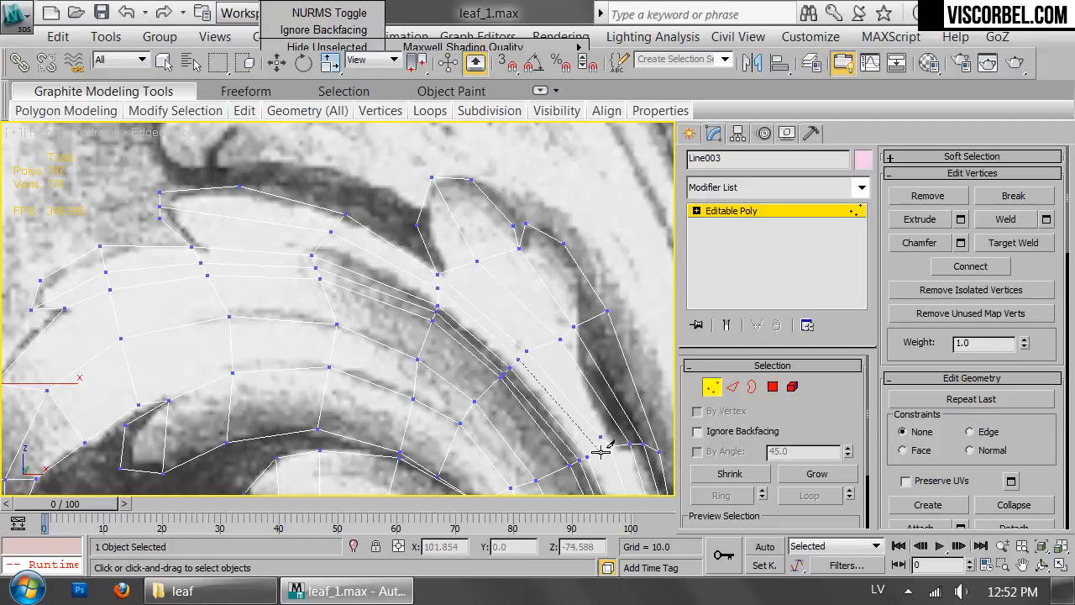
Continue the upper lobe's cut through the vertex rows down the stem, finishing at the row by its bend.
middle_click_drag(629, 450, 458, 145)
left_click(477, 280)
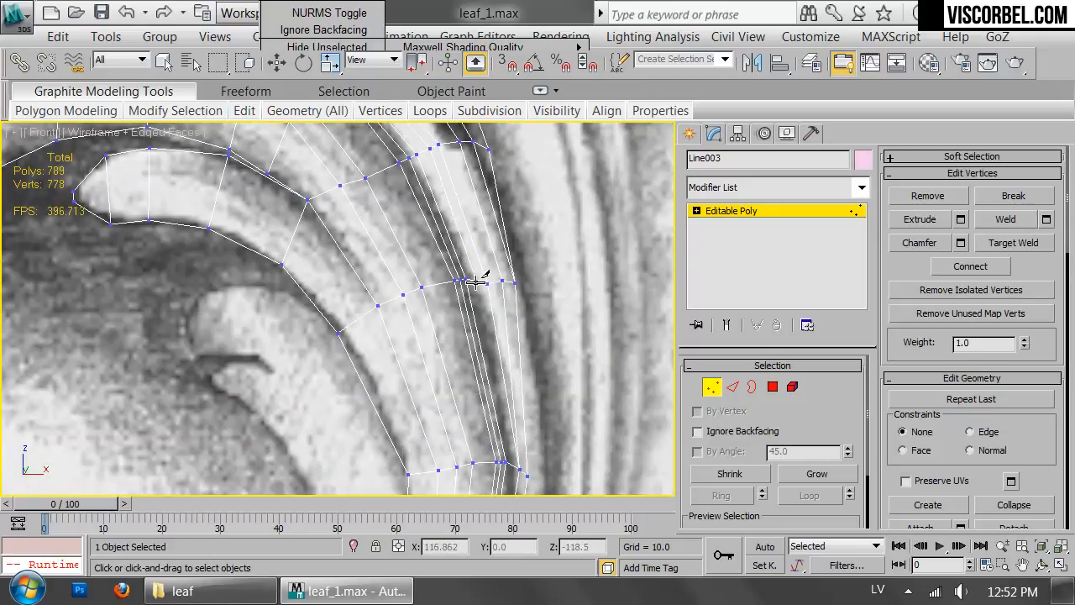
left_click(511, 464)
middle_click_drag(534, 430, 497, 154)
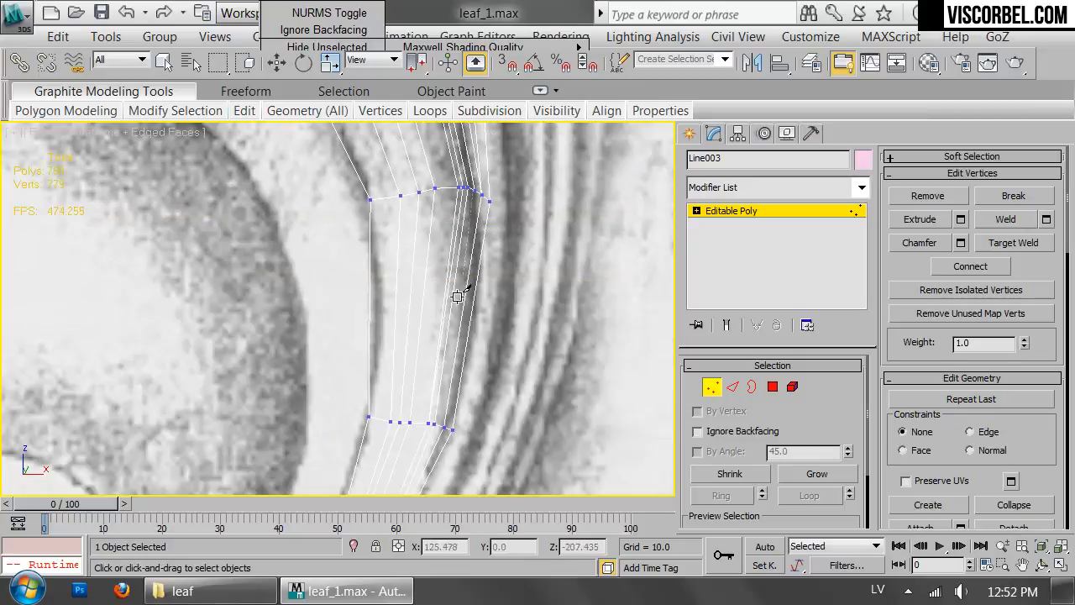
left_click(434, 425)
right_click(434, 425)
Cut an edge across the upper lobe from the vertex on its upper outline to the notch vertex below.
scroll(342, 170, "down", 2)
middle_click_drag(342, 170, 379, 329)
scroll(370, 311, "down", 2)
middle_click_drag(324, 193, 419, 260)
scroll(349, 280, "up", 1)
scroll(304, 192, "up", 3)
right_click(421, 263)
right_click(453, 295)
left_click(389, 99)
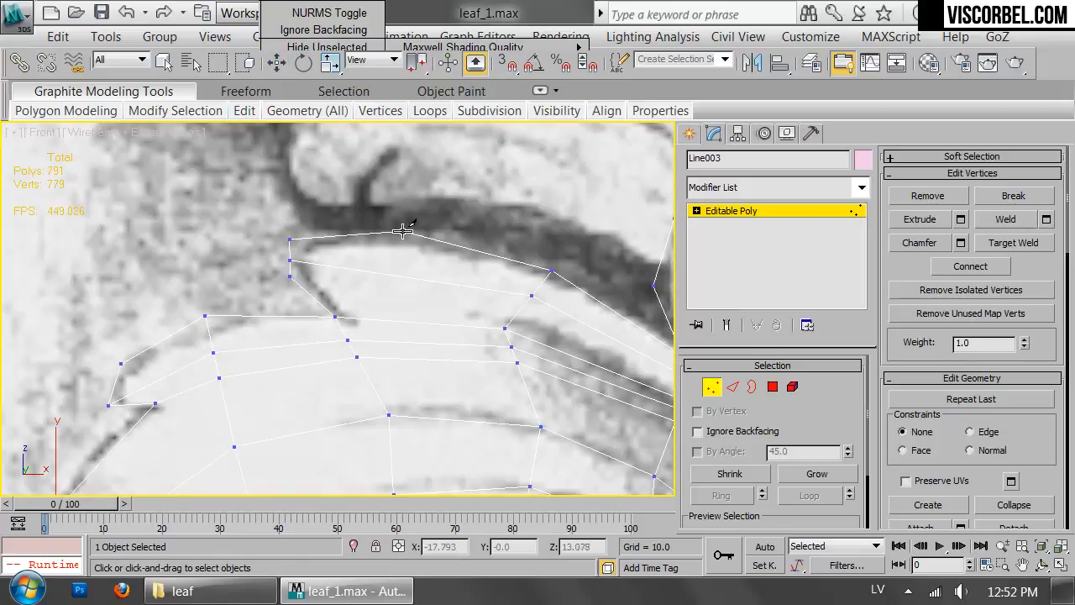
left_click(401, 232)
left_click(335, 316)
Move the three vertices at the upper lobe's left tip to round its outline and follow the drawing.
key("w")
left_click(289, 259)
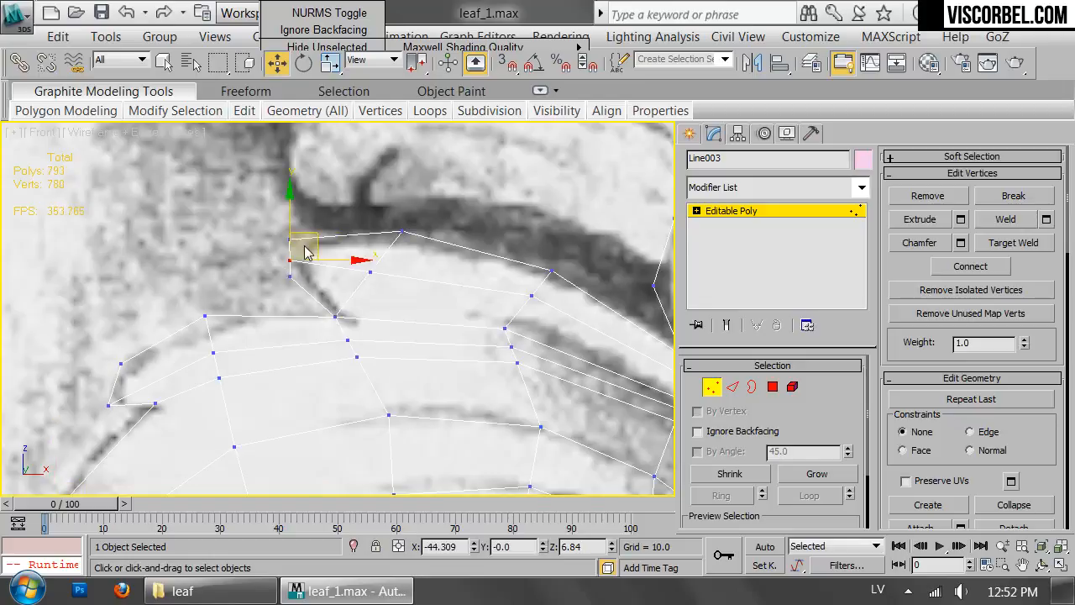
left_click(292, 238)
left_click_drag(305, 243, 357, 206)
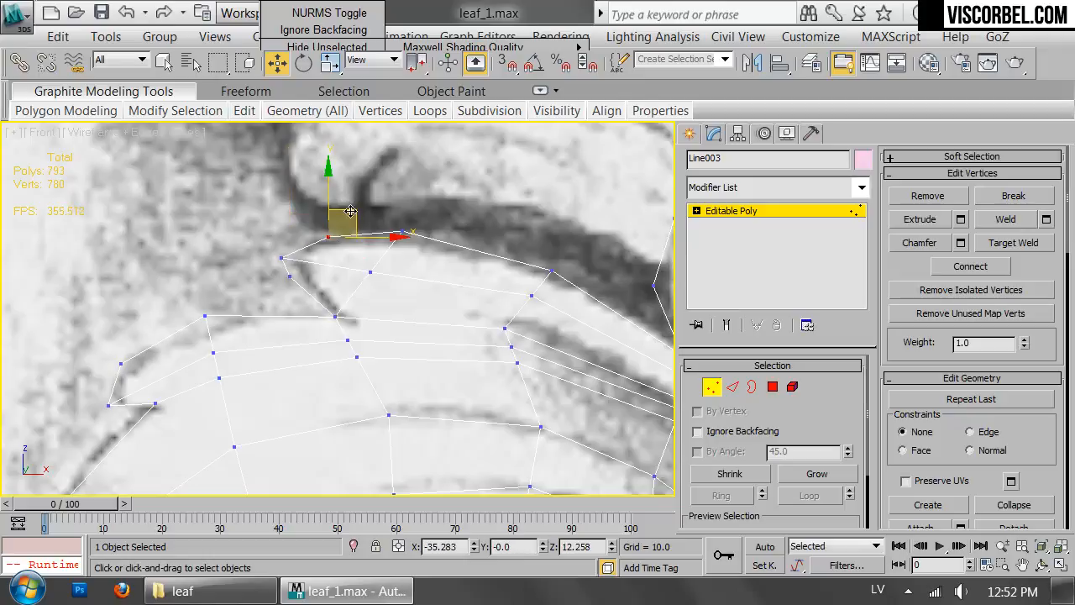
left_click_drag(292, 276, 302, 289)
key("1")
Cut an edge across the small pointed lobe from its right outline vertex to its left outline.
scroll(398, 312, "down", 4)
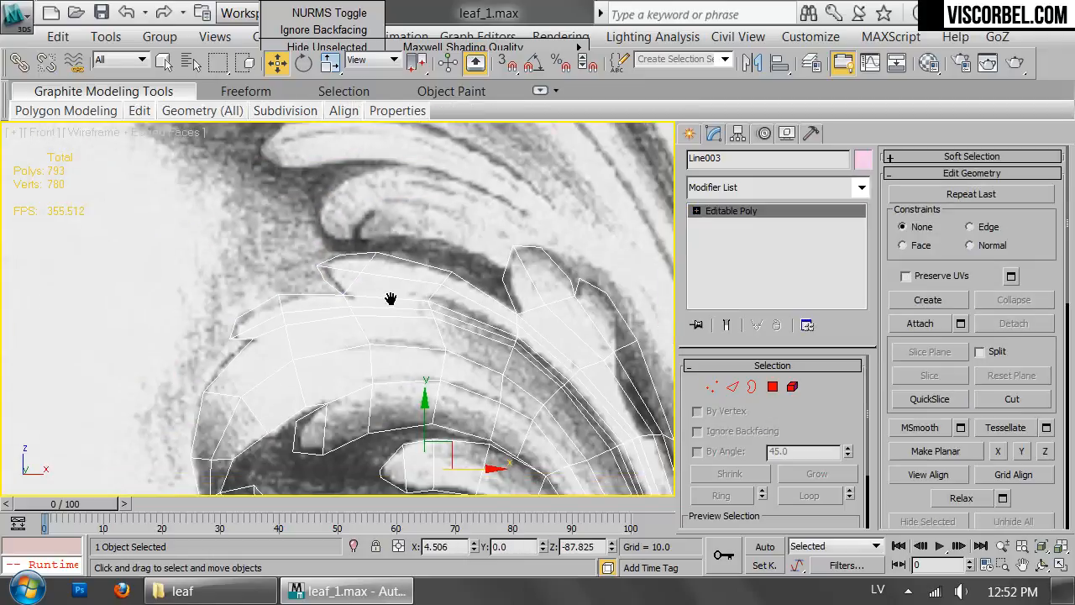
middle_click_drag(399, 311, 348, 227)
key("1")
scroll(459, 257, "up", 5)
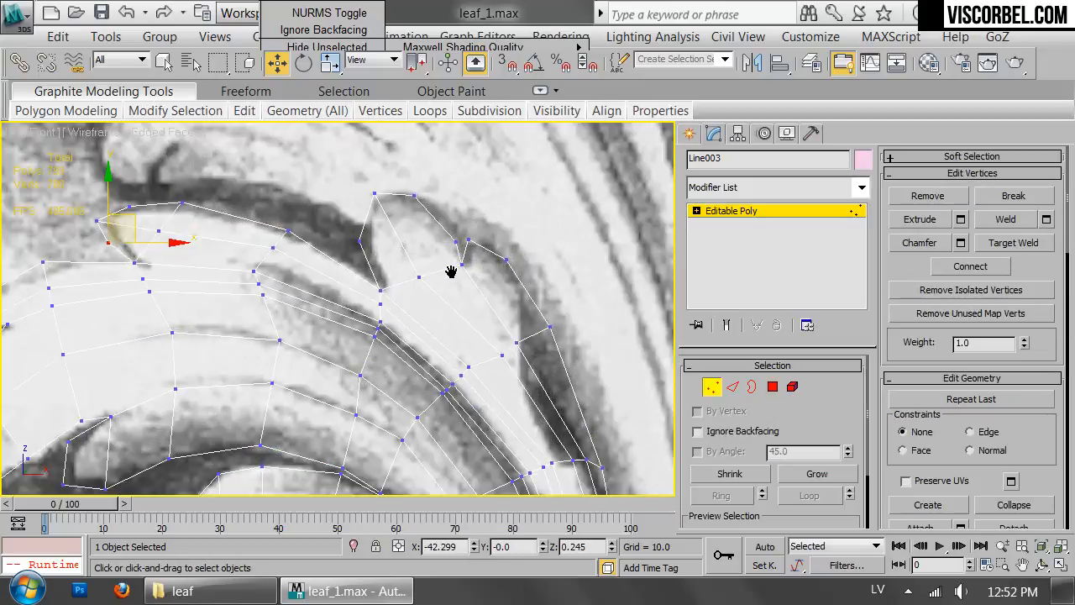
right_click(519, 295)
left_click(476, 104)
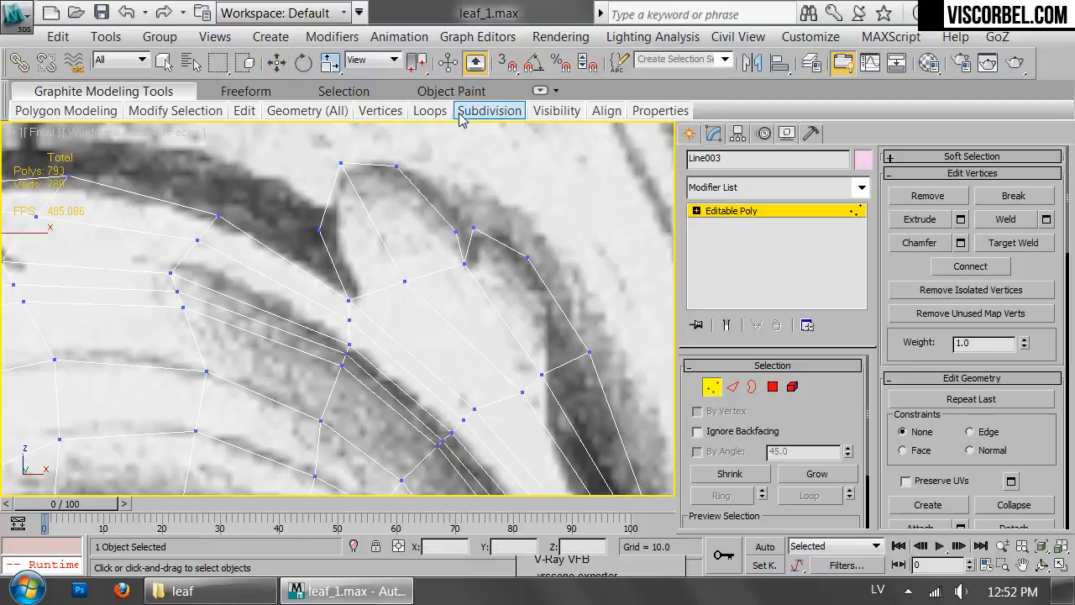
left_click(456, 231)
left_click(334, 261)
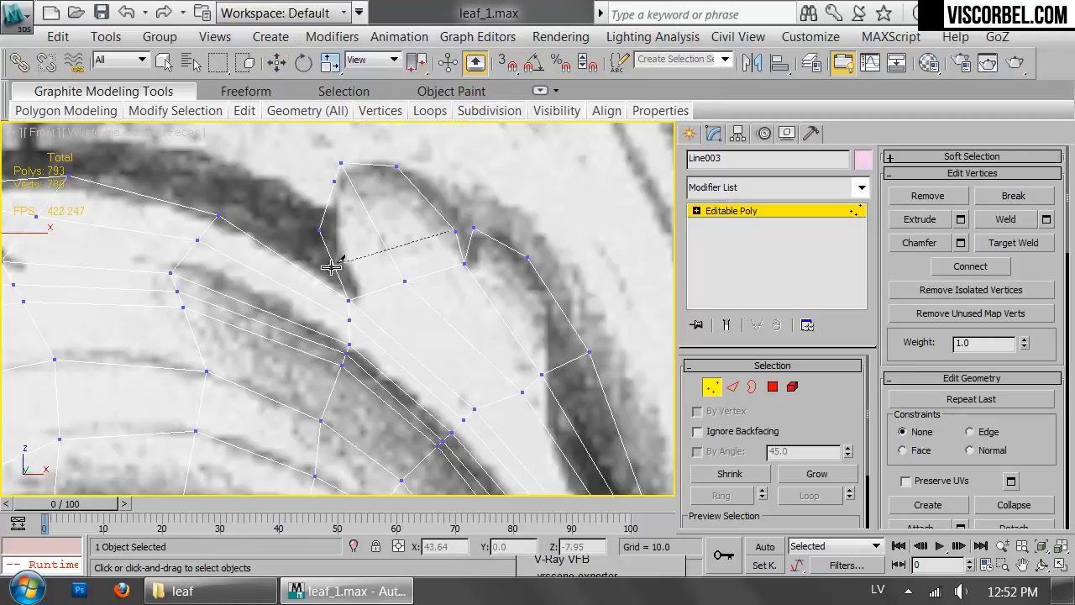
Move the small pointed lobe's side vertices and tip vertex to fit its outline to the drawing.
key("w")
left_click(456, 230)
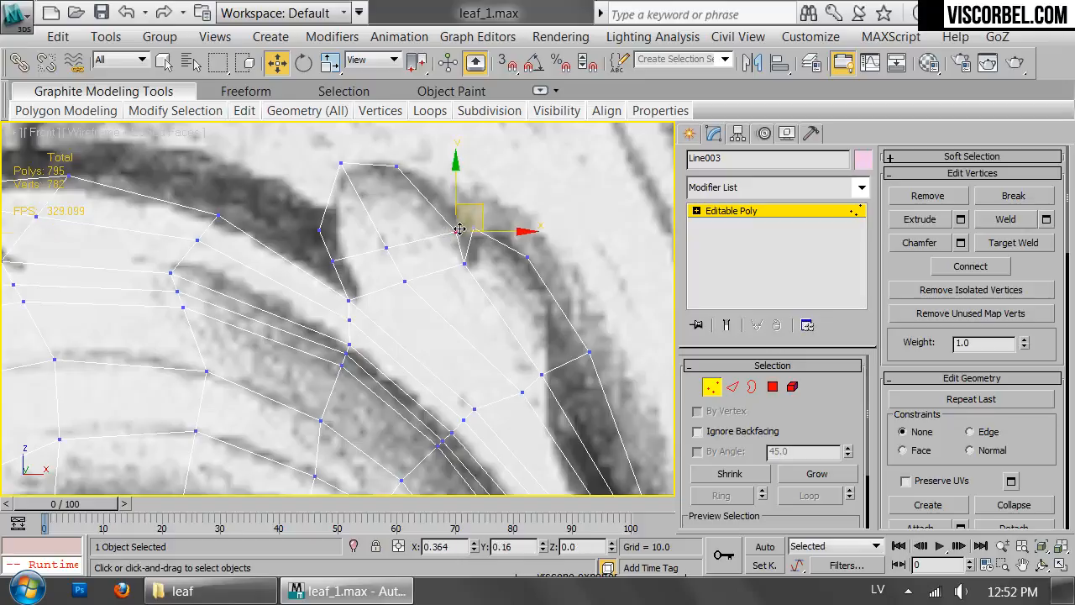
left_click_drag(450, 215, 346, 170)
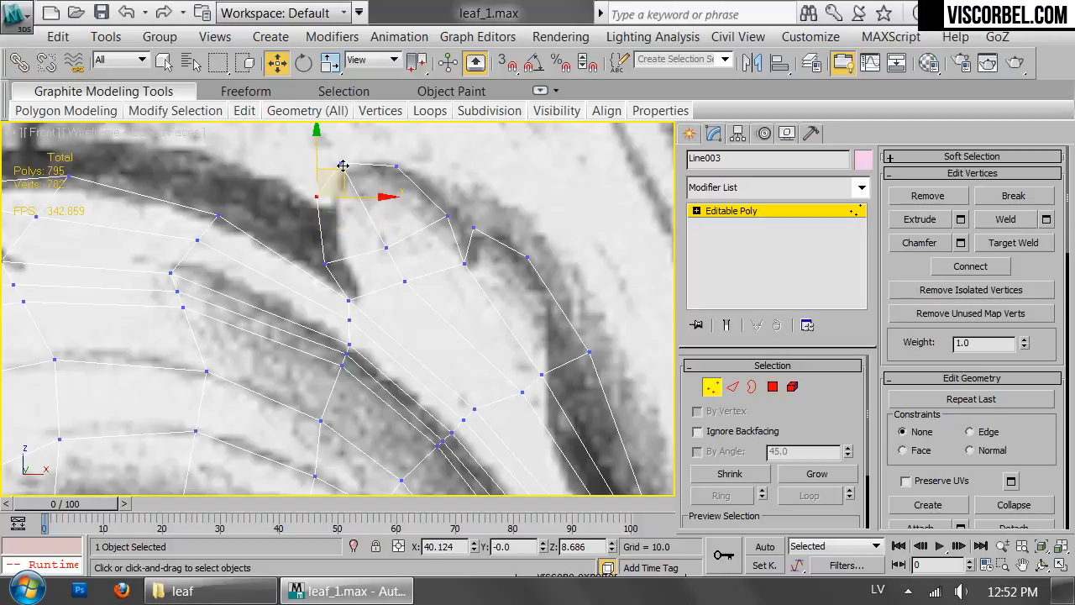
left_click(342, 163)
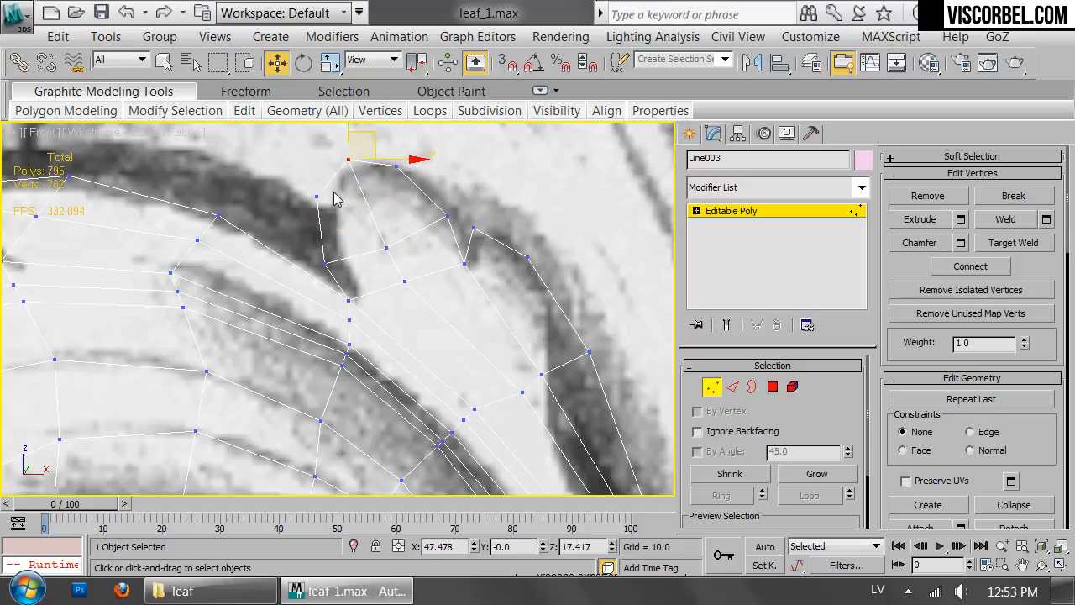
key("1")
Cut a centre edge along the inner lower lobe from its rounded tip across its cross edges.
scroll(571, 232, "down", 2)
middle_click_drag(437, 188, 468, 194)
key("1")
middle_click_drag(576, 220, 315, 175)
scroll(354, 313, "down", 4)
middle_click_drag(356, 313, 456, 295)
scroll(506, 197, "up", 4)
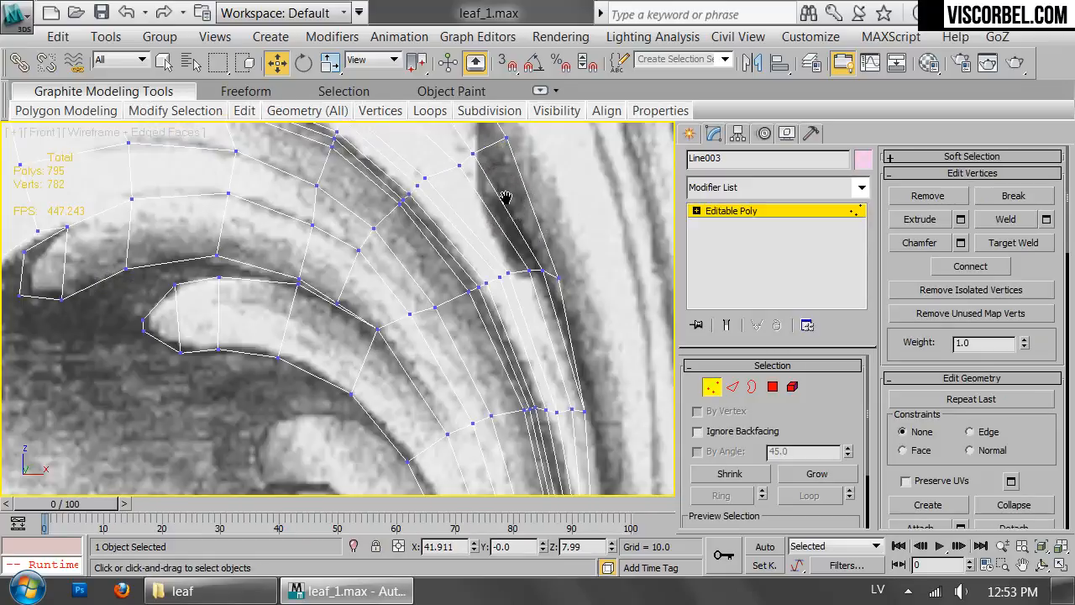
right_click(288, 290)
left_click(256, 98)
middle_click_drag(150, 234, 312, 210)
scroll(329, 259, "up", 2)
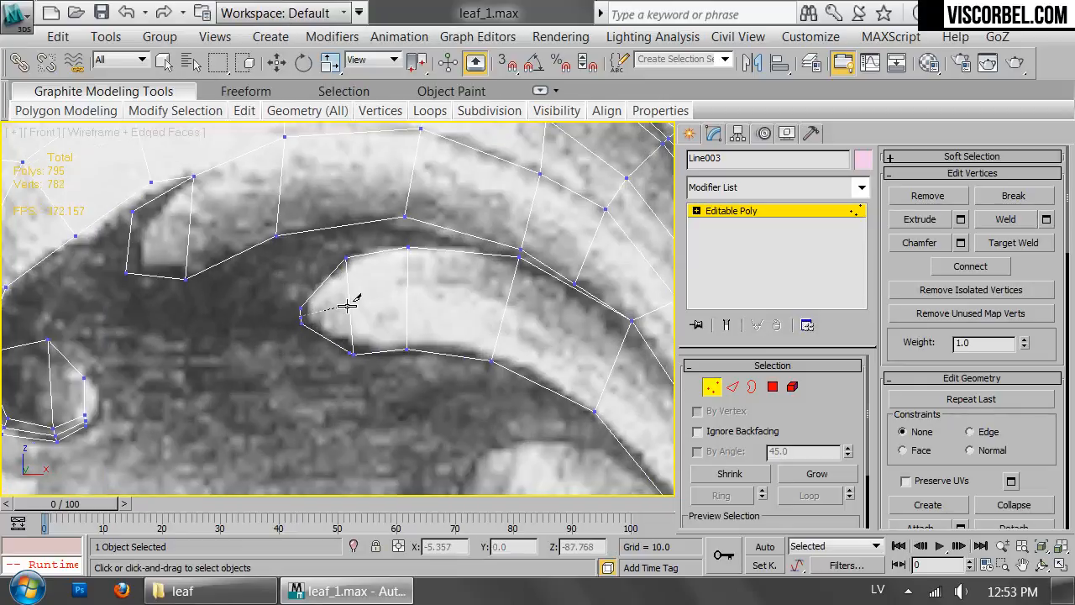
left_click(407, 303)
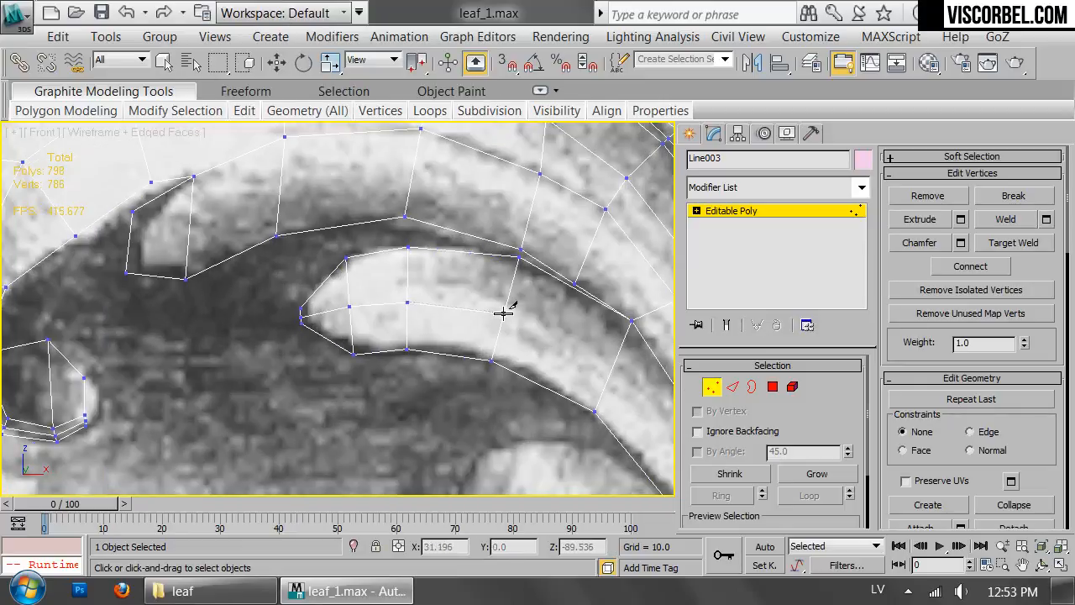
left_click(614, 362)
Continue the inner lobe's centre cut down the stem's inner side through the rows to the stem's bend.
middle_click_drag(624, 400, 310, 124)
scroll(310, 125, "up", 2)
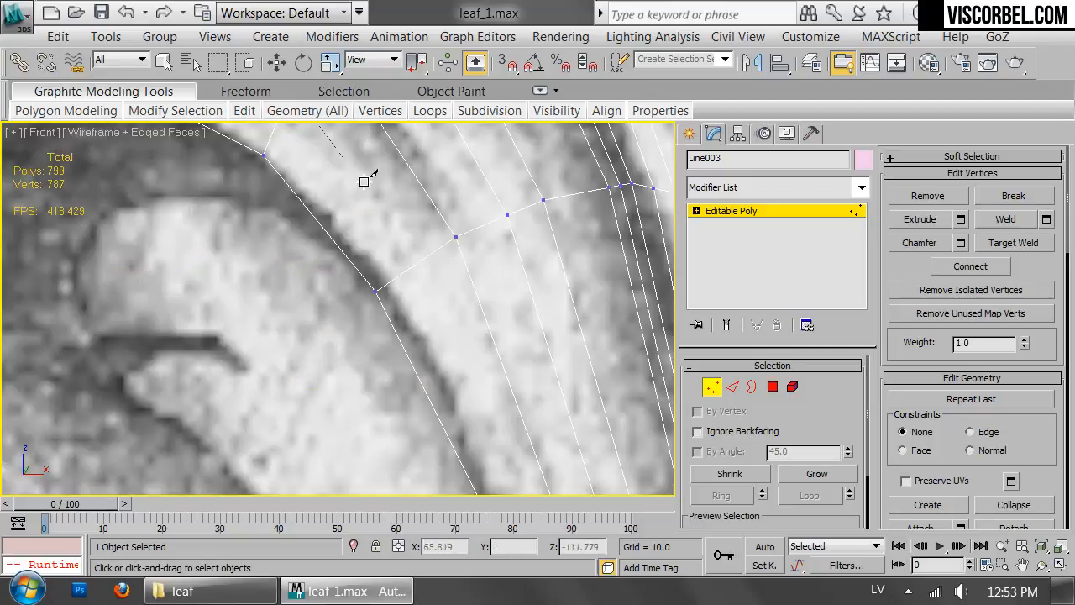
left_click(418, 263)
scroll(453, 277, "down", 2)
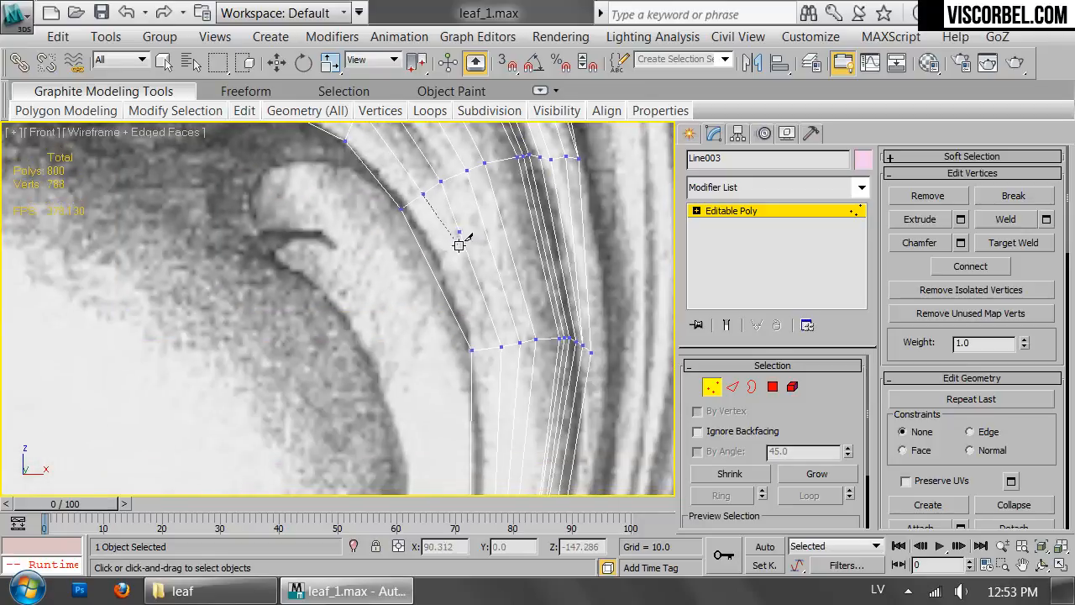
left_click(492, 346)
middle_click_drag(493, 348, 487, 168)
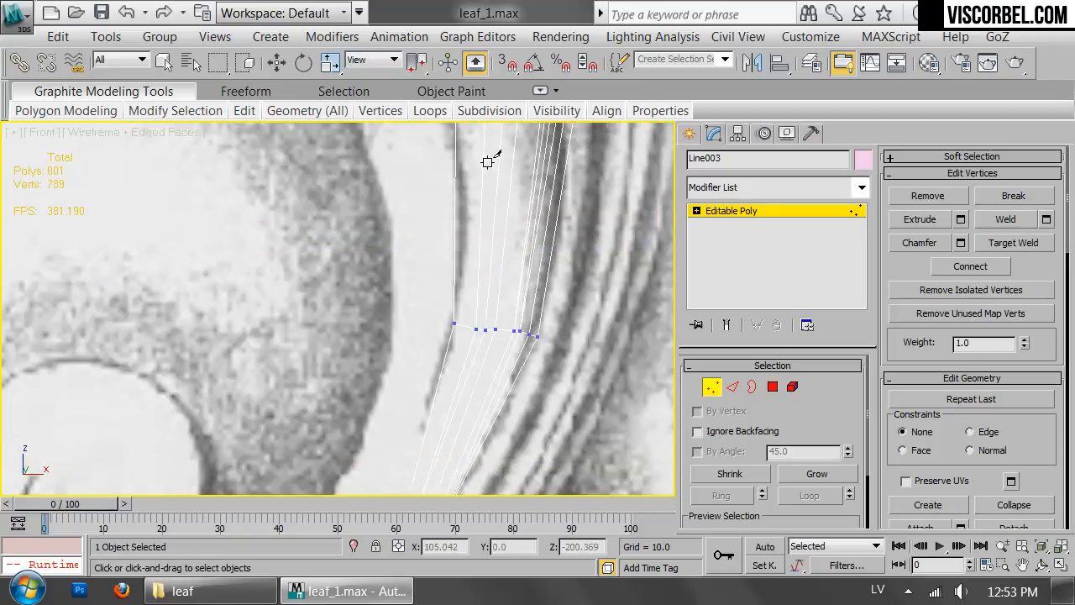
left_click(465, 329)
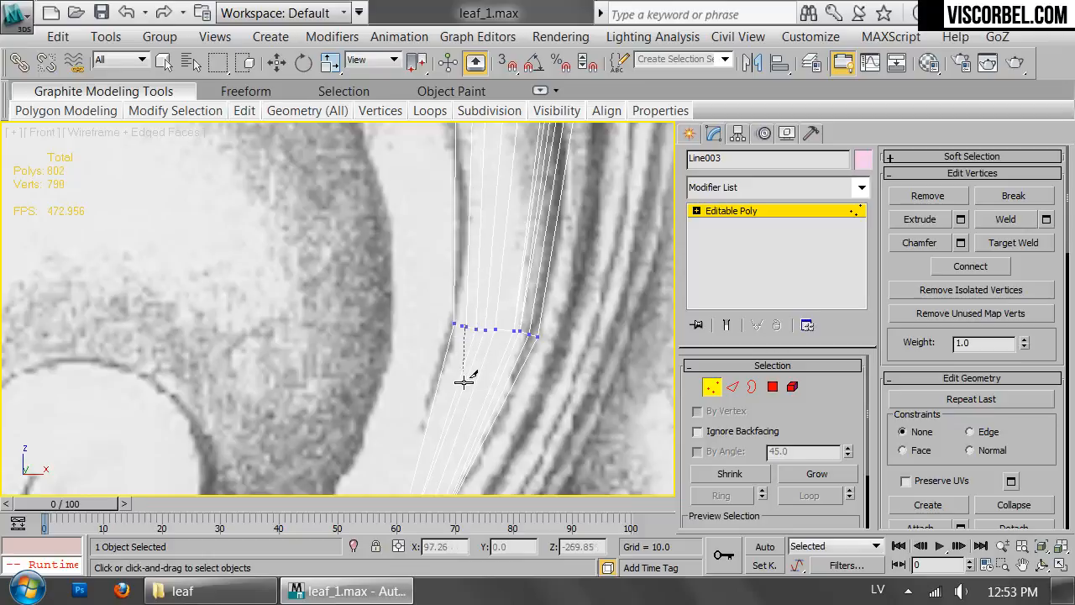
Extend the inner cut through the remaining row to the pointed lower end of the stem and end the cut.
middle_click_drag(458, 477, 448, 304)
scroll(443, 309, "up", 3)
left_click(375, 342)
middle_click_drag(321, 416, 454, 205)
middle_click_drag(341, 364, 394, 273)
scroll(394, 272, "up", 3)
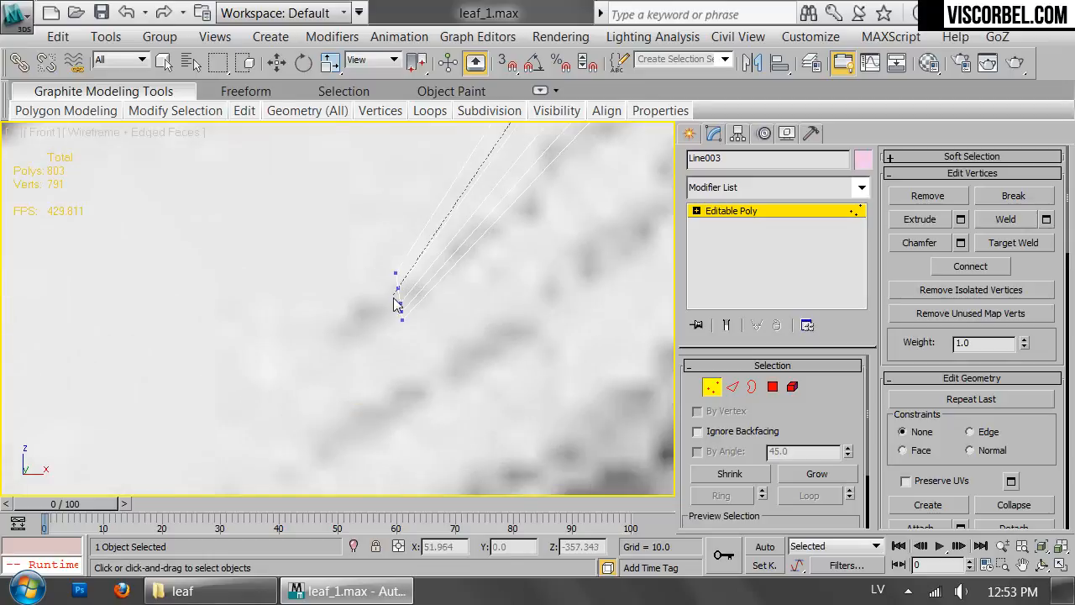
left_click(397, 256)
right_click(498, 232)
Examine the whole leaf mesh shaded in the perspective view, then return to the front view.
scroll(525, 245, "down", 5)
middle_click_drag(525, 245, 496, 324)
middle_click_drag(472, 233, 432, 357)
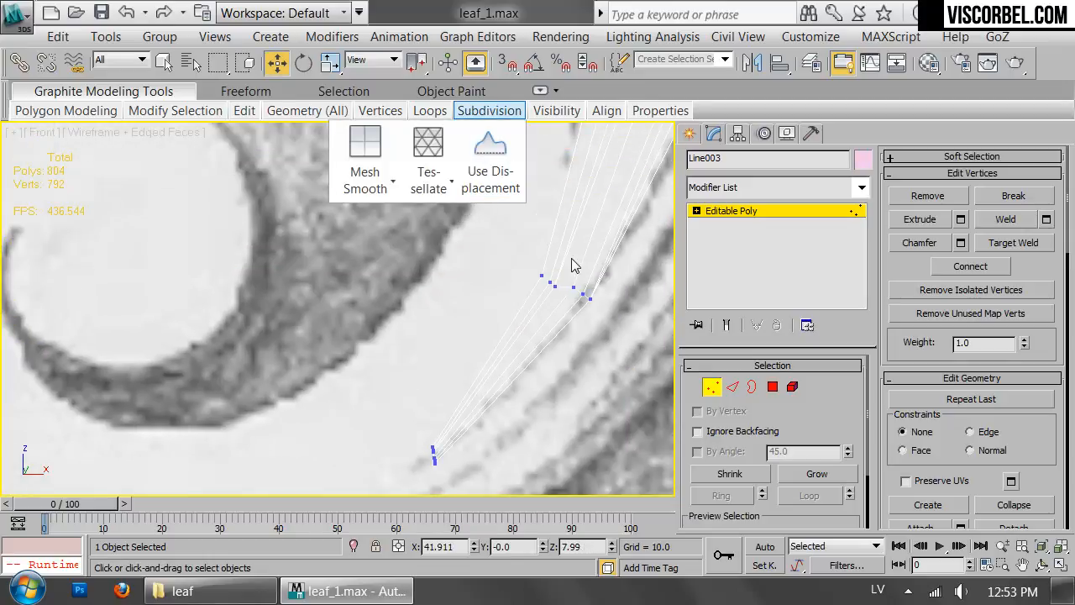
scroll(561, 269, "down", 6)
middle_click_drag(482, 225, 400, 377)
key("1")
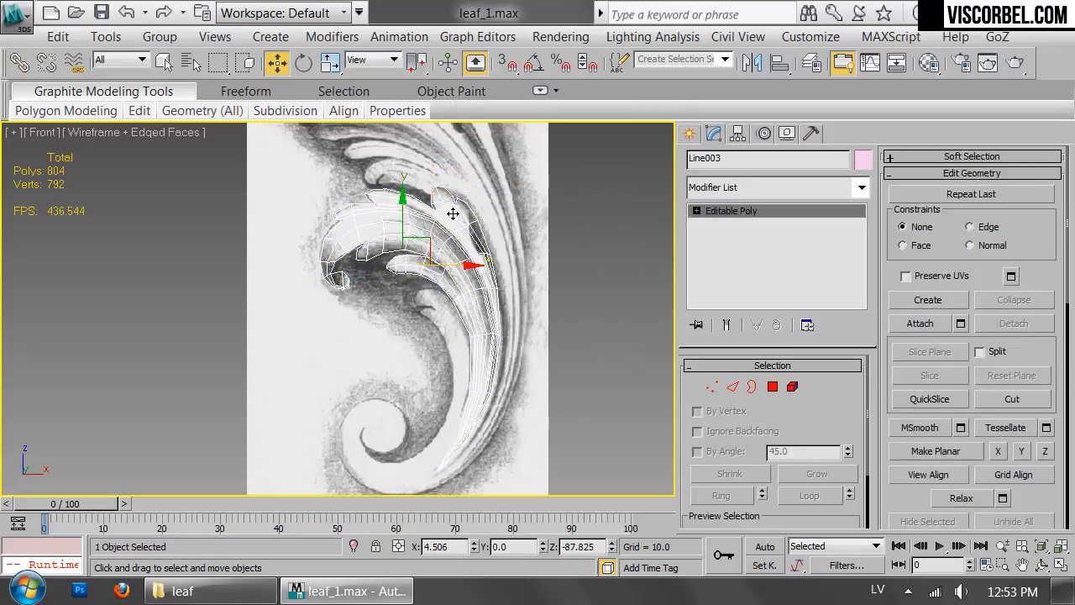
key("p")
key("F3")
middle_click_drag(387, 251, 326, 376, "alt")
key("f")
scroll(326, 375, "up", 4)
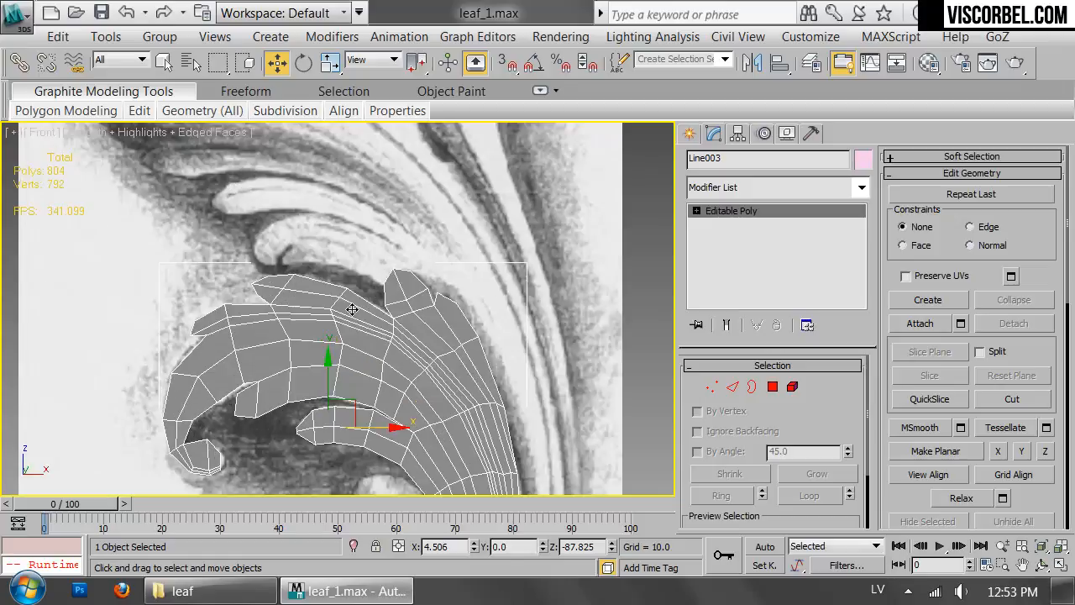
Reposition the vertices on the left and right outlines of the small pointed lobe to smooth its shape.
scroll(412, 312, "up", 5)
key("1")
left_click(413, 308)
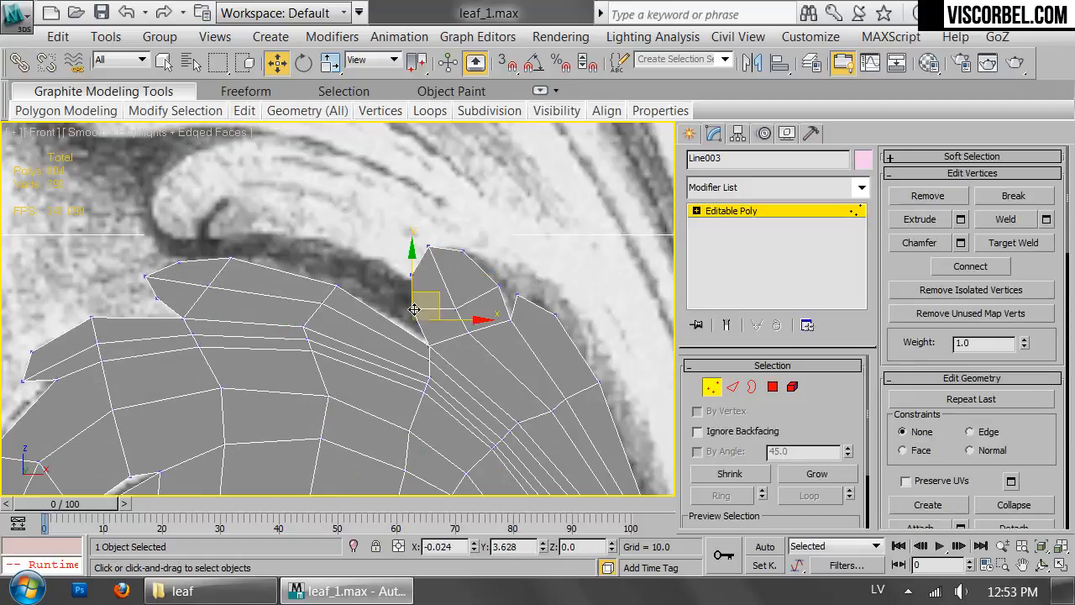
left_click(494, 280)
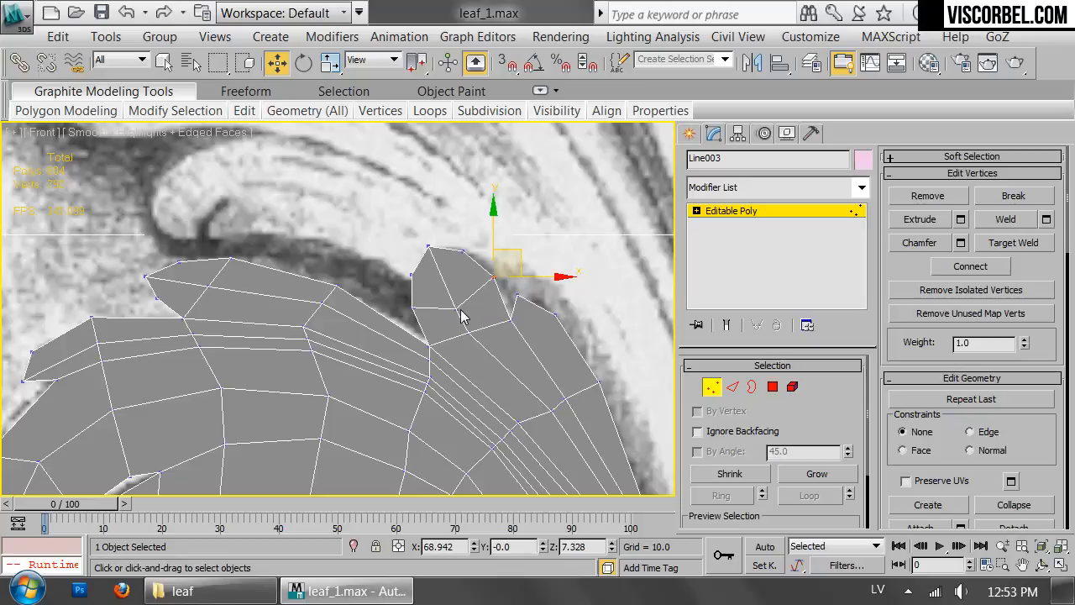
Nudge the small pointed lobe's centre vertex to even out its edges and add an Edit Poly modifier above the Editable Poly.
left_click_drag(456, 309, 451, 294)
key("1")
scroll(524, 347, "down", 2)
middle_click_drag(523, 348, 419, 260)
left_click(762, 189)
scroll(756, 251, "down", 5)
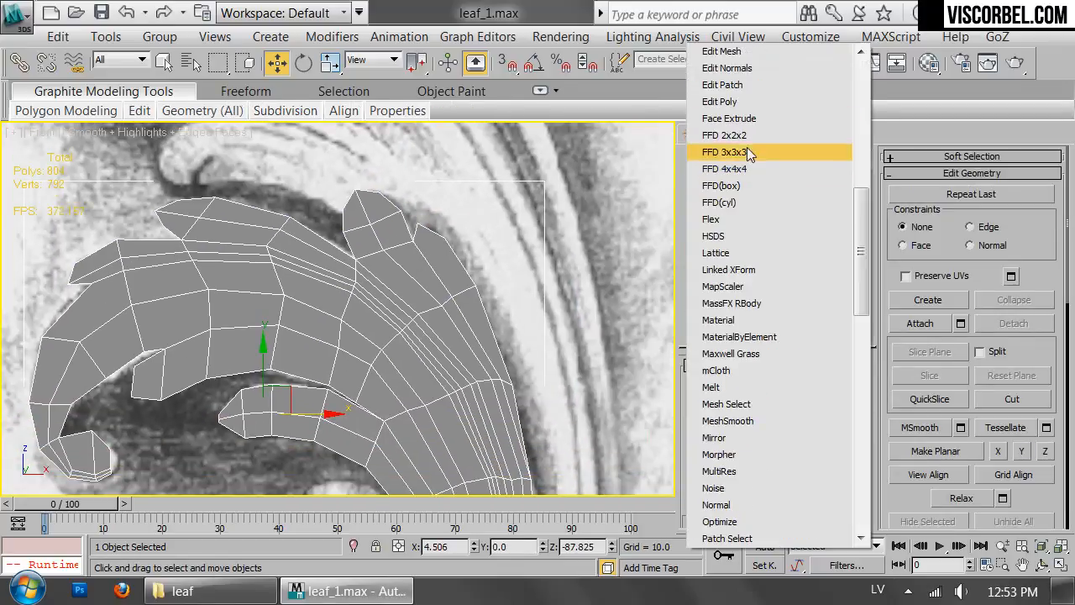
left_click(739, 100)
Raise the selected vertex slightly at the notch beside the upper outer lobe and leave vertex editing.
middle_click_drag(222, 279, 415, 317)
scroll(415, 315, "up", 2)
key("1")
left_click_drag(342, 251, 384, 310)
left_click_drag(368, 234, 368, 228)
scroll(422, 302, "down", 2)
middle_click_drag(422, 302, 365, 251)
scroll(365, 252, "down", 2)
key("1")
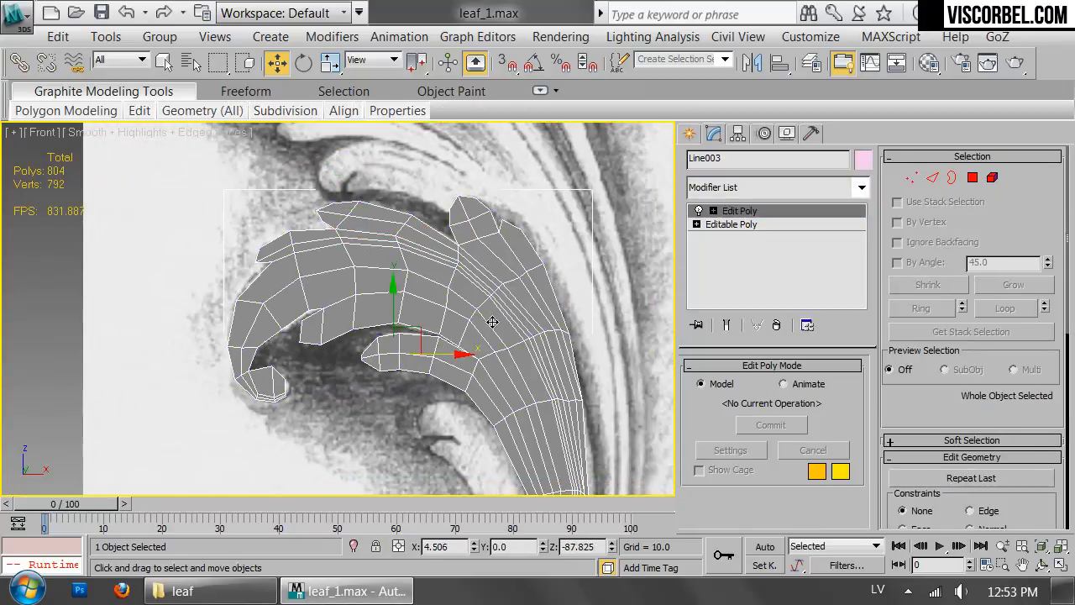
Move the leaf mesh along X to about 384.9 so it sits beside the reference drawing.
middle_click_drag(484, 311, 433, 152)
scroll(433, 152, "up", 2)
scroll(455, 209, "down", 5)
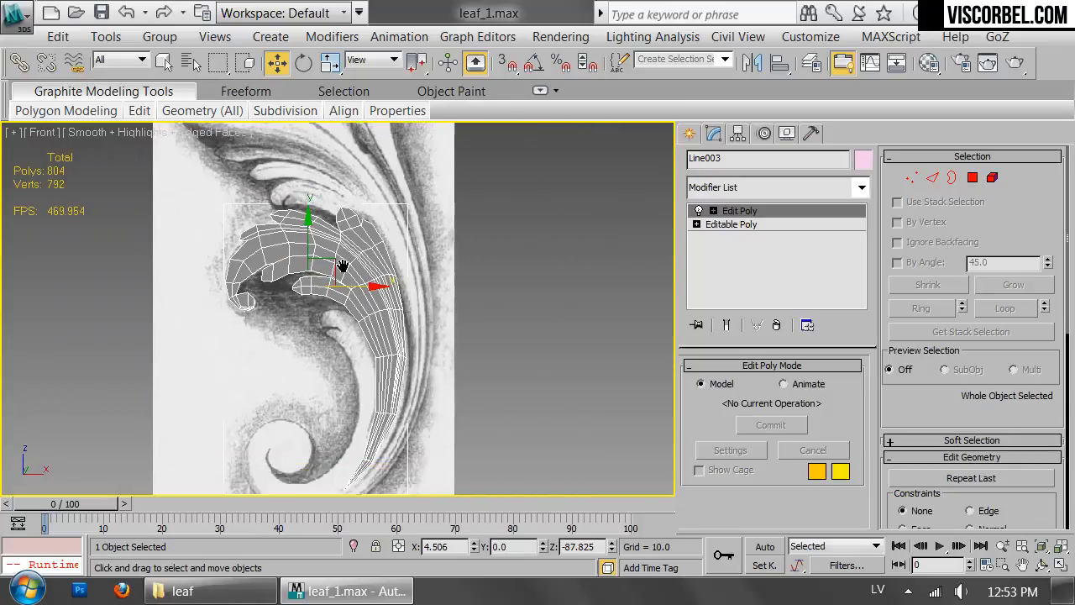
left_click_drag(498, 282, 597, 282)
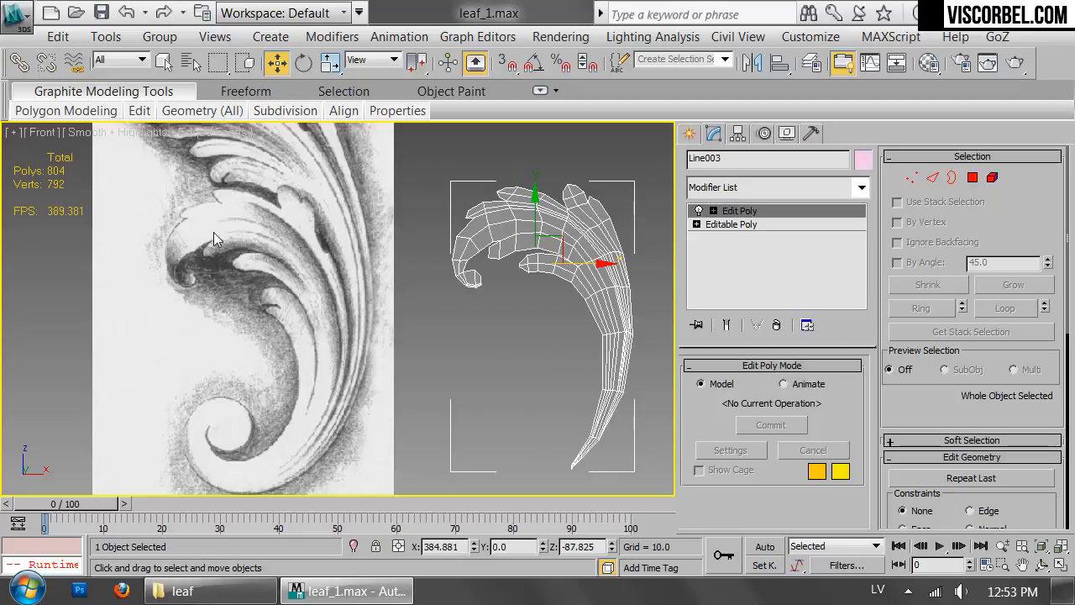
middle_click_drag(572, 282, 467, 307)
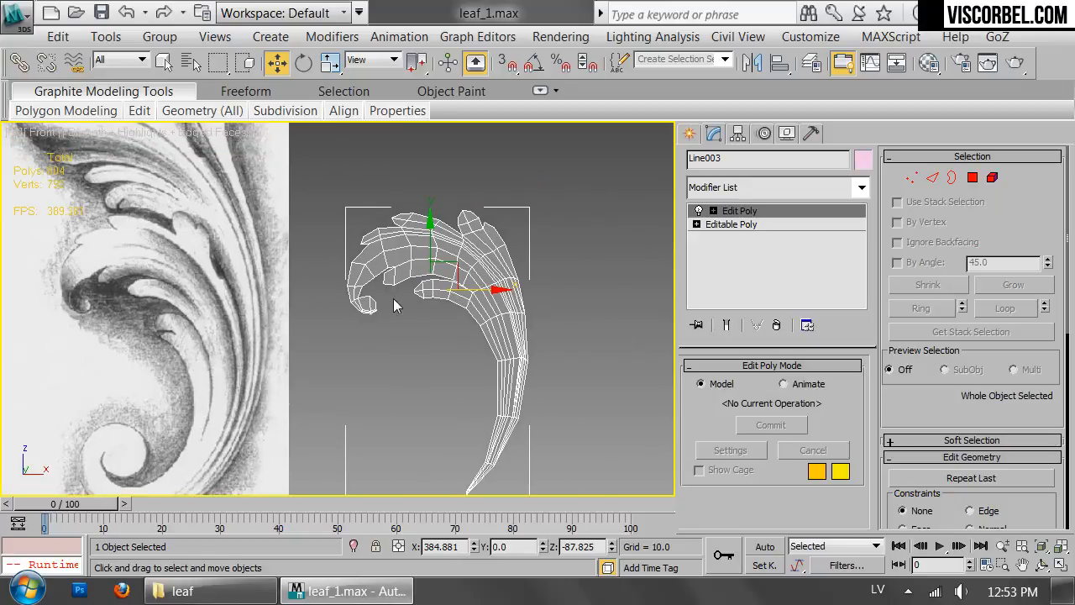
middle_click_drag(167, 288, 178, 278)
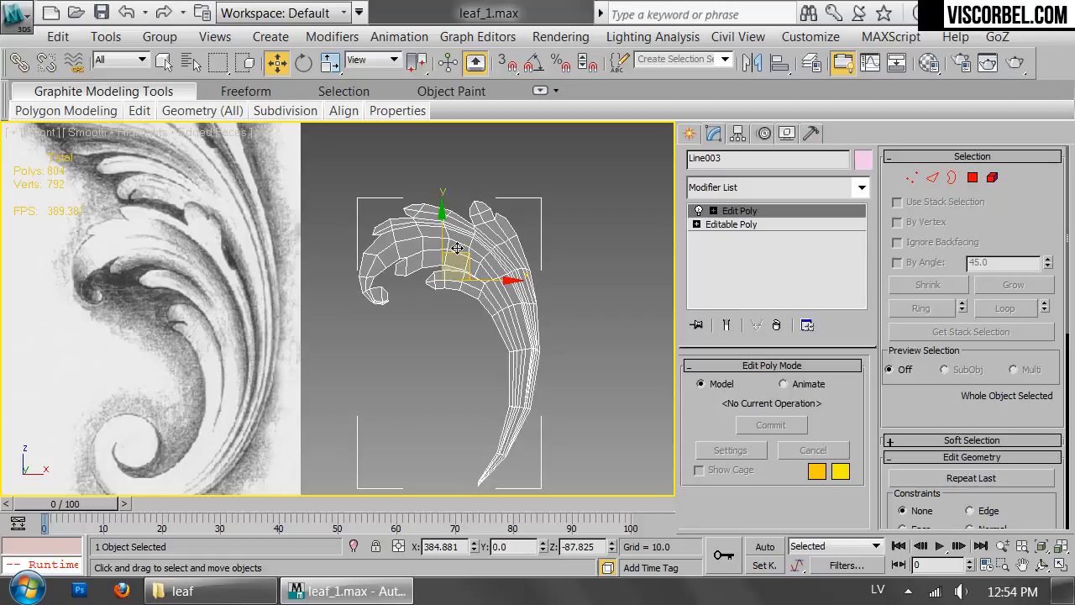
Select the polygons of the curled tip's outer band and the first rows of the main lobe, excluding the curl's inner faces.
scroll(375, 242, "up", 4)
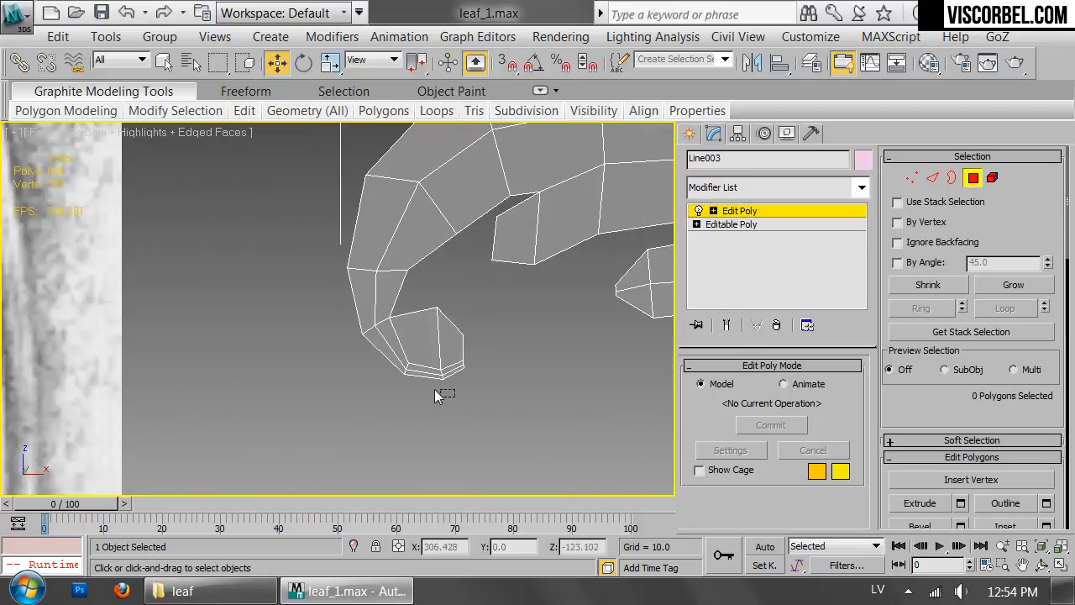
left_click_drag(419, 377, 377, 343)
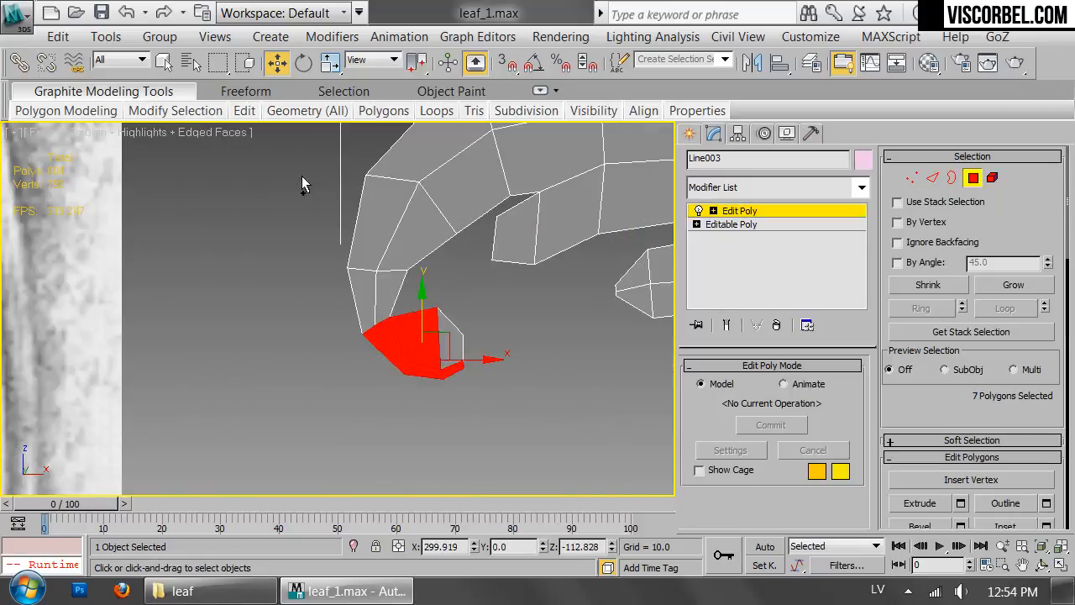
left_click_drag(322, 214, 393, 275, "ctrl")
left_click(428, 322, "alt")
scroll(475, 244, "down", 2)
middle_click_drag(450, 259, 361, 365)
left_click(365, 275, "ctrl")
left_click(383, 294, "ctrl")
left_click(417, 247, "ctrl")
left_click(434, 288, "ctrl")
Add the next four polygons along the main lobe's upper two rows to the selection.
scroll(499, 286, "down", 3)
middle_click_drag(499, 285, 561, 291)
scroll(561, 292, "up", 6)
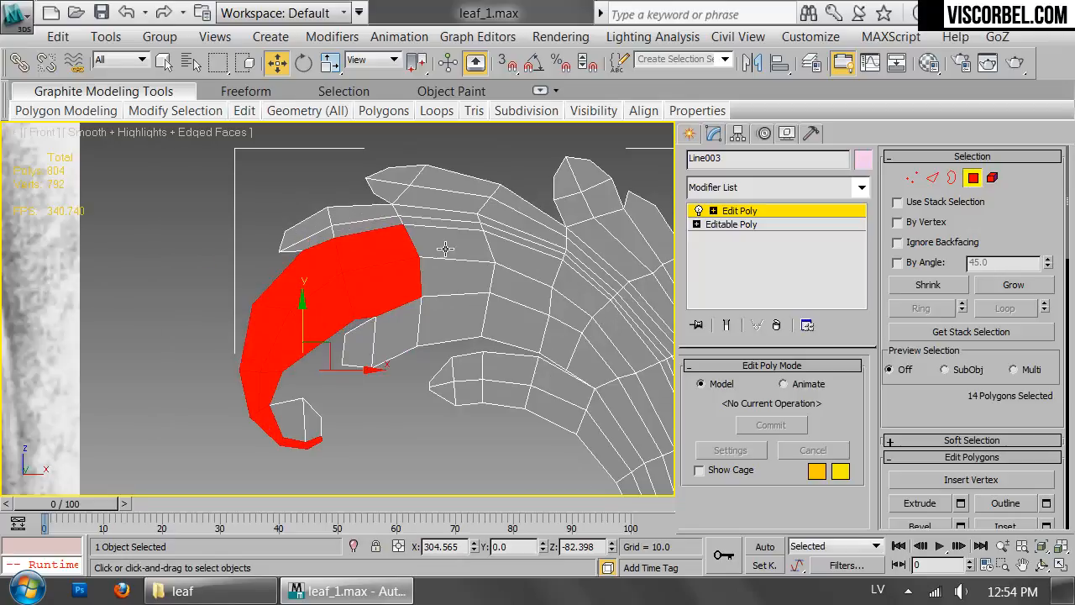
left_click(445, 246, "ctrl")
left_click(449, 286, "ctrl")
left_click(500, 262, "ctrl")
left_click(522, 284, "ctrl")
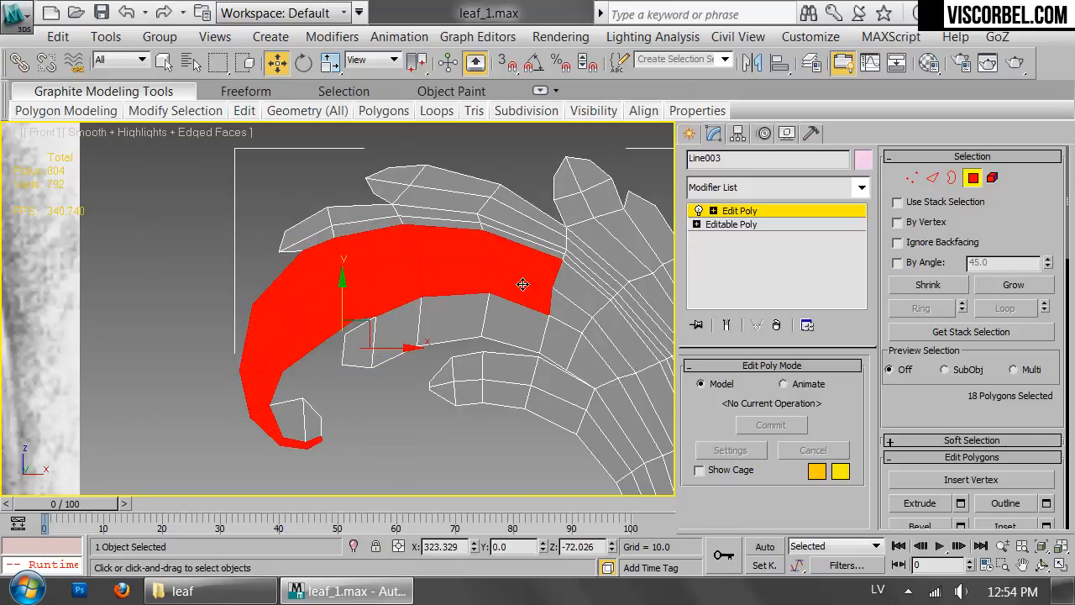
Add the remaining polygons across the main lobe's width, including its lower row and the small inner lobe, to the selection.
left_click(581, 285, "ctrl")
left_click(571, 311, "ctrl")
left_click(558, 340, "ctrl")
left_click(514, 324, "ctrl")
left_click(390, 340, "ctrl")
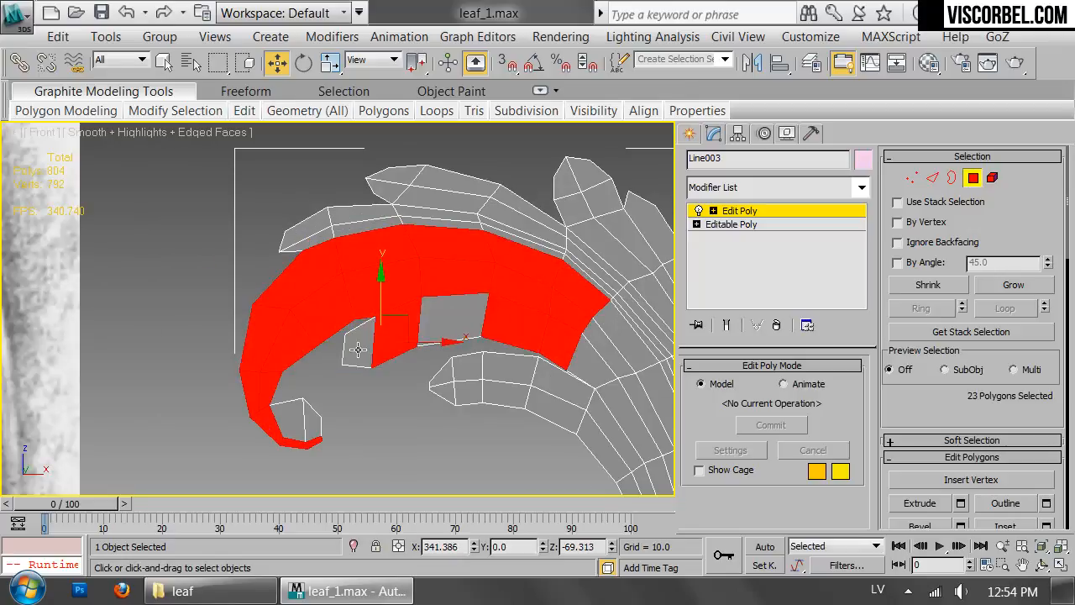
left_click(460, 326, "ctrl")
left_click(358, 346, "ctrl")
Extend the polygon selection around the main lobe's bend into the upper stem, leaving the lower side lobe out.
scroll(496, 351, "down", 4)
middle_click_drag(495, 353, 384, 301)
scroll(382, 300, "up", 2)
left_click(464, 296, "ctrl")
left_click(483, 292, "ctrl")
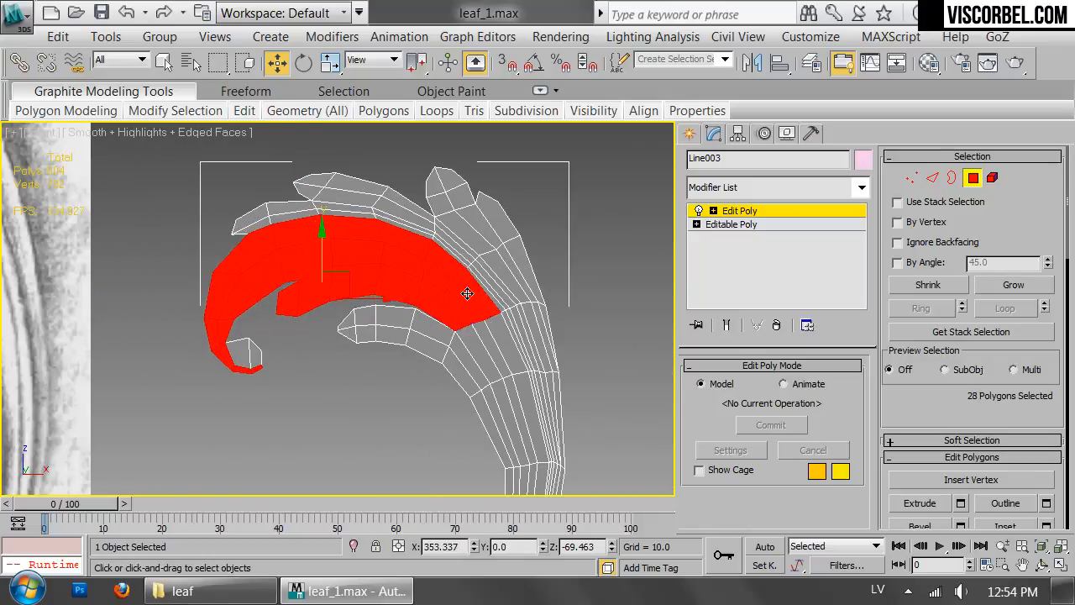
left_click(506, 340, "ctrl")
left_click(490, 349, "ctrl")
left_click(472, 363, "ctrl")
left_click(483, 358, "ctrl")
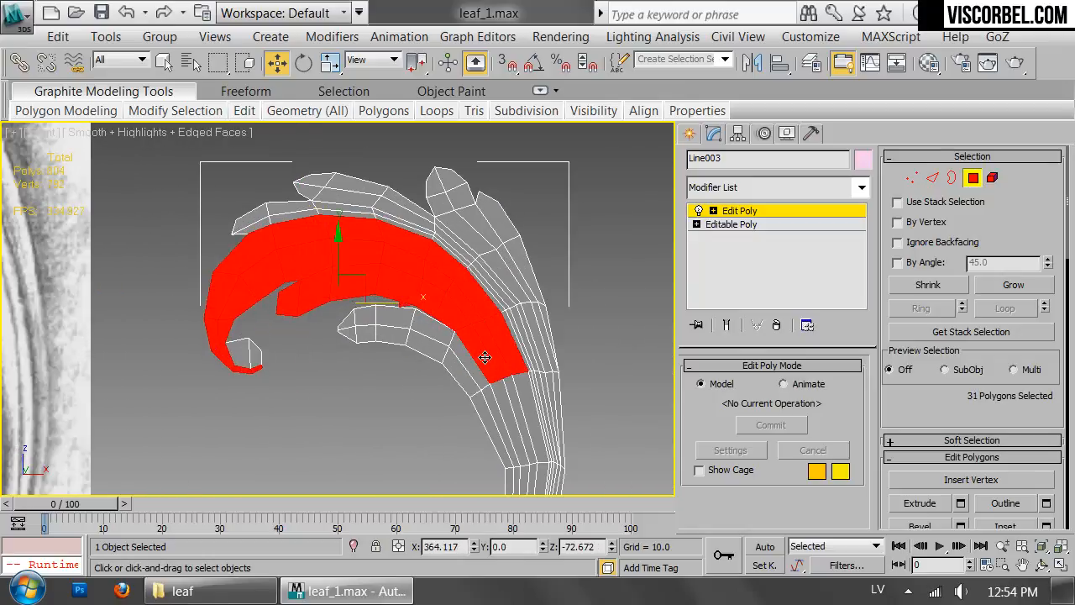
Extend the polygon selection down the stem's middle strip through the next two rows.
left_click(510, 396, "ctrl")
left_click(504, 403, "ctrl")
left_click(528, 392, "ctrl")
middle_click_drag(544, 443, 533, 253)
scroll(522, 324, "up", 2)
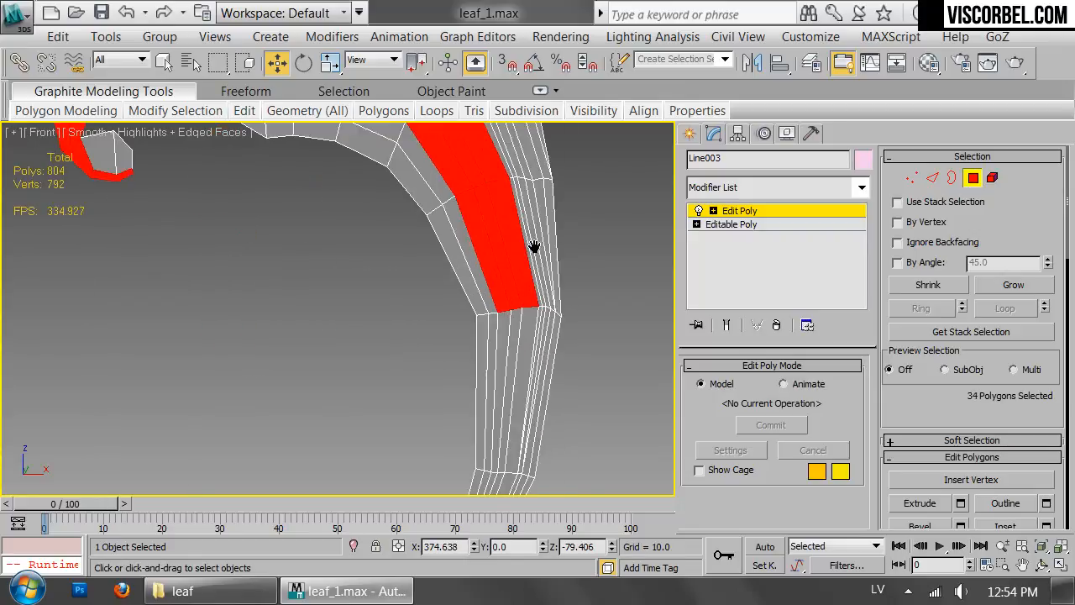
left_click(528, 335, "ctrl")
left_click(506, 351, "ctrl")
left_click(502, 351, "ctrl")
Extend the polygon selection along the middle strip of the stem's lower rows toward the pointed end.
scroll(500, 387, "down", 3)
middle_click_drag(499, 387, 462, 220)
left_click(462, 331, "ctrl")
scroll(462, 332, "up", 2)
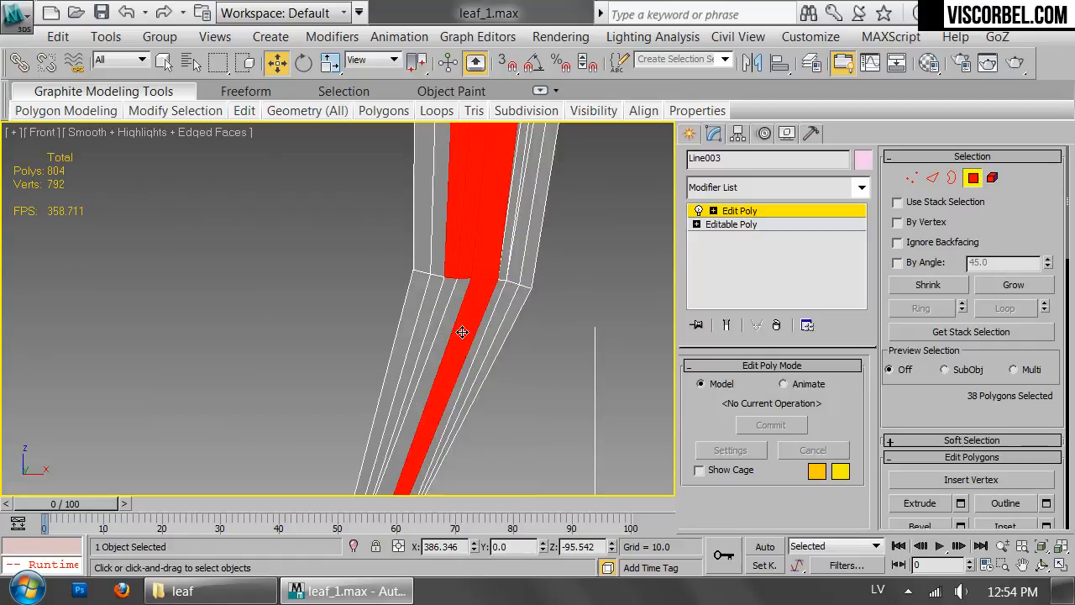
left_click(432, 350, "ctrl")
left_click(429, 354, "ctrl")
middle_click_drag(429, 354, 493, 278)
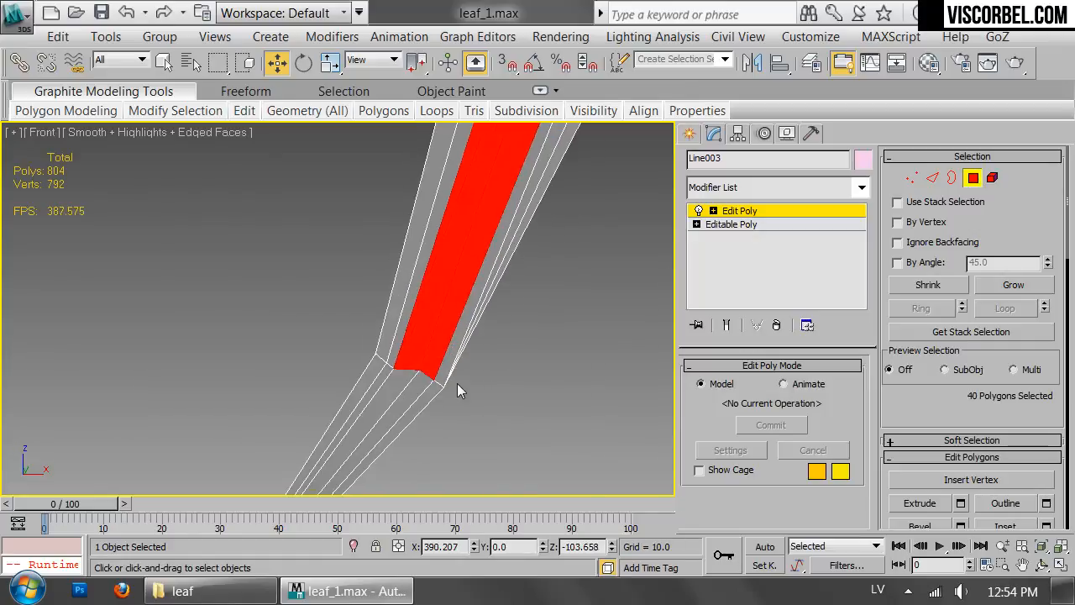
left_click(414, 387, "ctrl")
left_click(393, 380, "ctrl")
Remove the stem's lower rows from the polygon selection and undo the last deselection to restore the row above the bend.
scroll(393, 378, "down", 3)
middle_click_drag(412, 368, 456, 377)
scroll(456, 378, "down", 4)
middle_click_drag(470, 222, 484, 190)
scroll(629, 290, "down", 2)
scroll(504, 297, "up", 2)
left_click_drag(546, 453, 548, 455, "alt")
middle_click_drag(505, 197, 483, 203)
scroll(483, 203, "up", 2)
left_click_drag(541, 387, 538, 382, "alt")
scroll(504, 353, "down", 3)
middle_click_drag(503, 352, 505, 373)
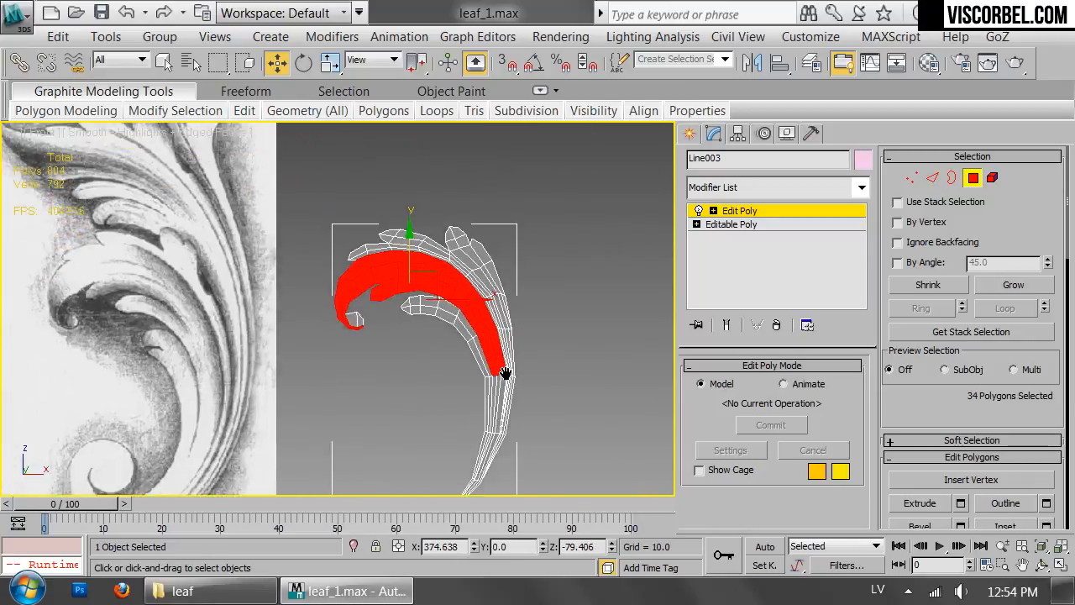
scroll(505, 373, "up", 1)
key("ctrl+z")
scroll(480, 354, "up", 5)
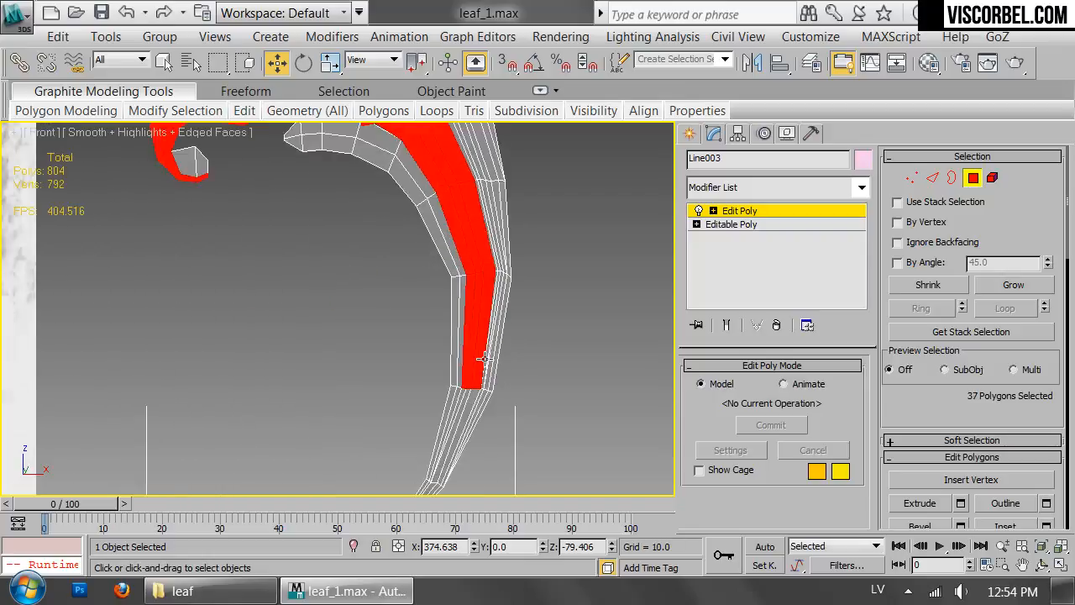
Extrude the selected lobe and stem polygons by group normals twice, with heights of 1.45 and 9.113.
key("p")
key("z")
middle_click_drag(466, 233, 388, 314, "alt")
scroll(388, 314, "up", 3)
right_click(460, 281)
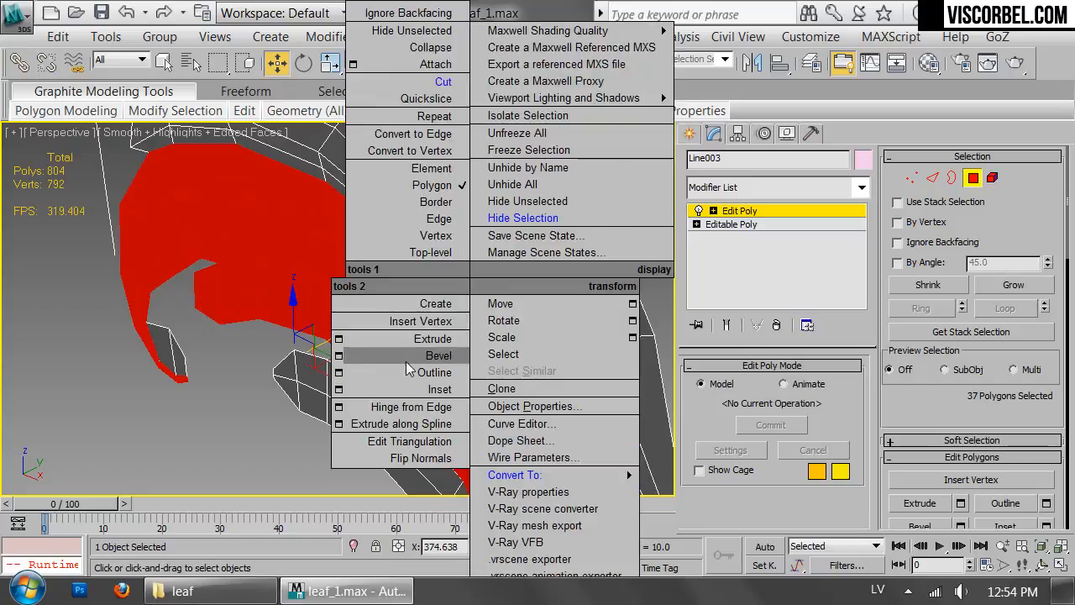
left_click(341, 341)
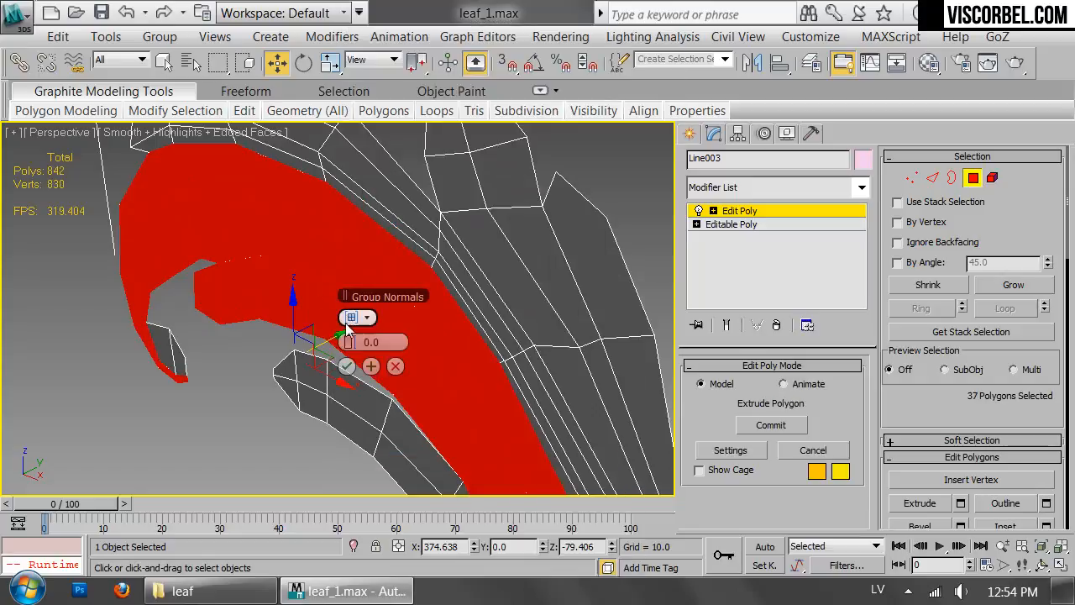
left_click_drag(351, 343, 351, 342)
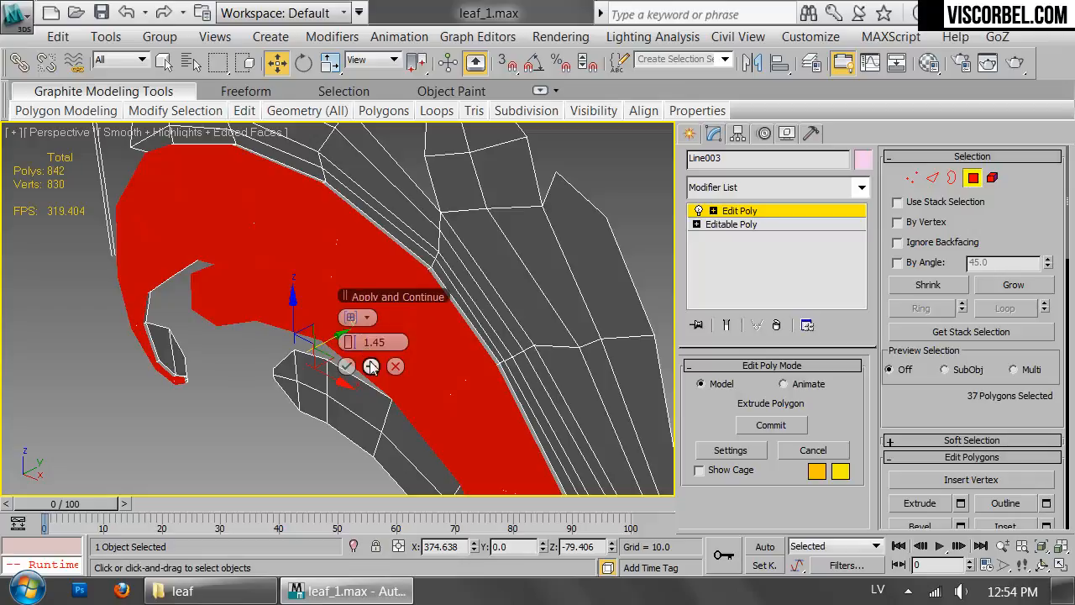
left_click(371, 366)
left_click_drag(349, 342, 385, 342)
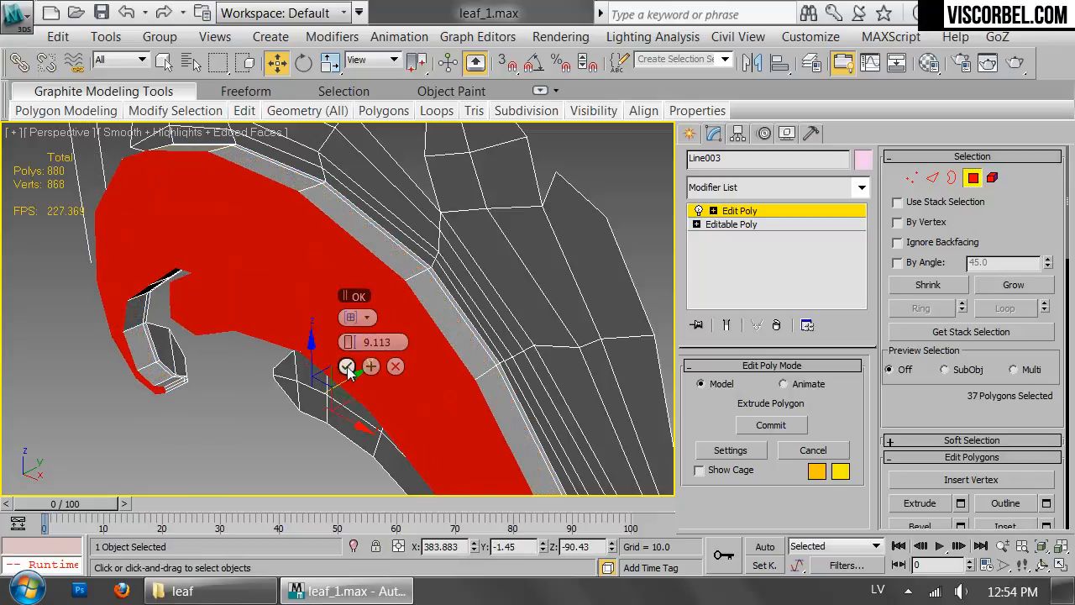
left_click(347, 366)
Move the extruded vertices along the curled tip's outer side in depth to taper the curl's thickness.
middle_click_drag(132, 375, 398, 281, "alt")
scroll(388, 312, "up", 2)
key("1")
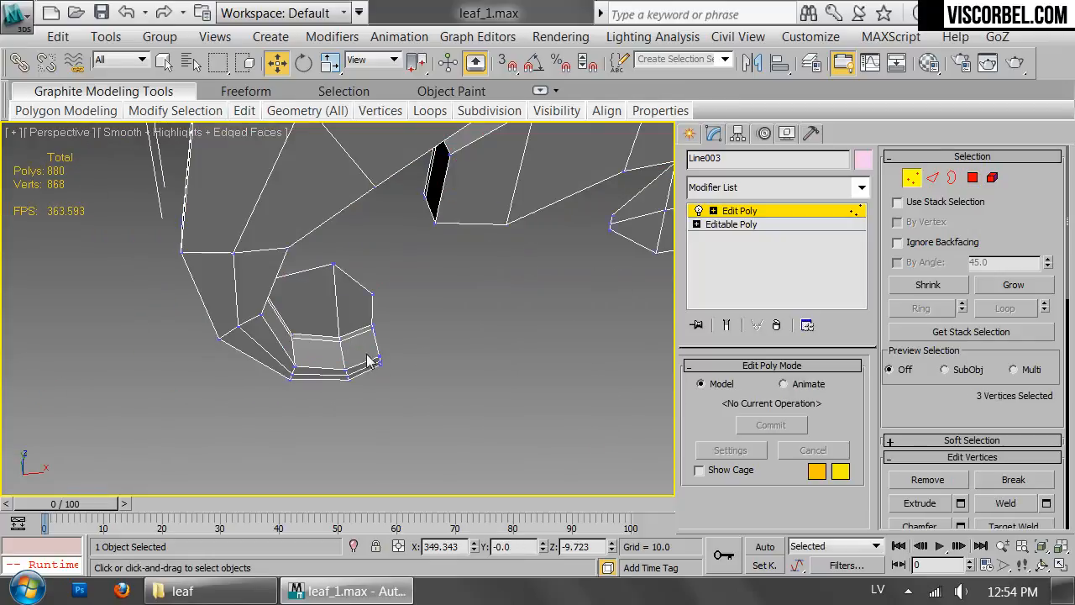
middle_click_drag(410, 375, 270, 372, "alt")
left_click_drag(422, 346, 469, 352)
left_click_drag(380, 372, 380, 372)
left_click_drag(418, 341, 433, 339)
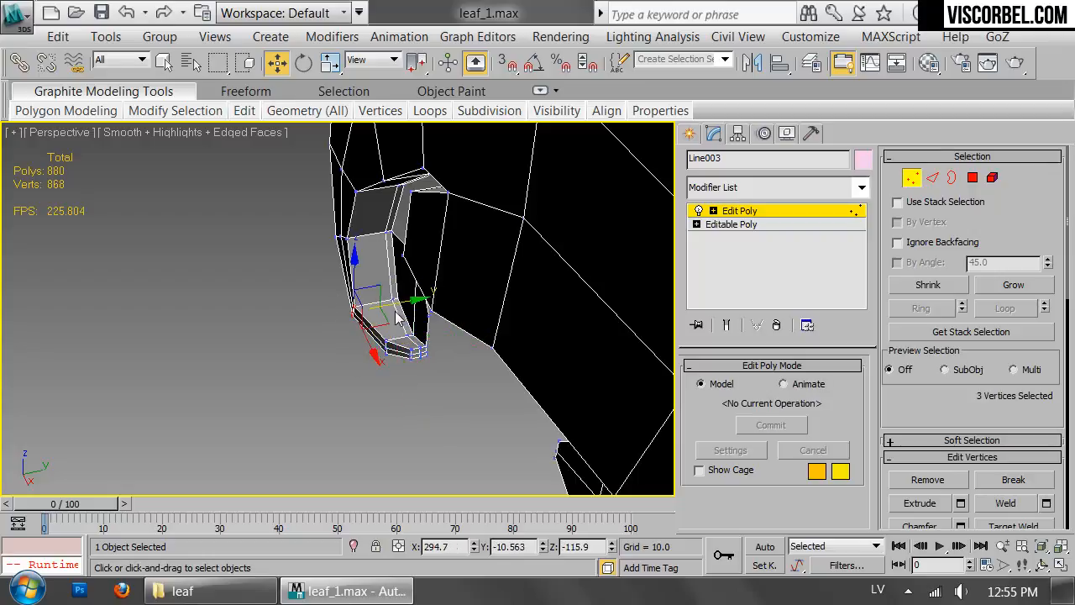
Scale the seven vertices at the end of the curled tip along Y to narrow its thickness.
scroll(504, 408, "up", 5)
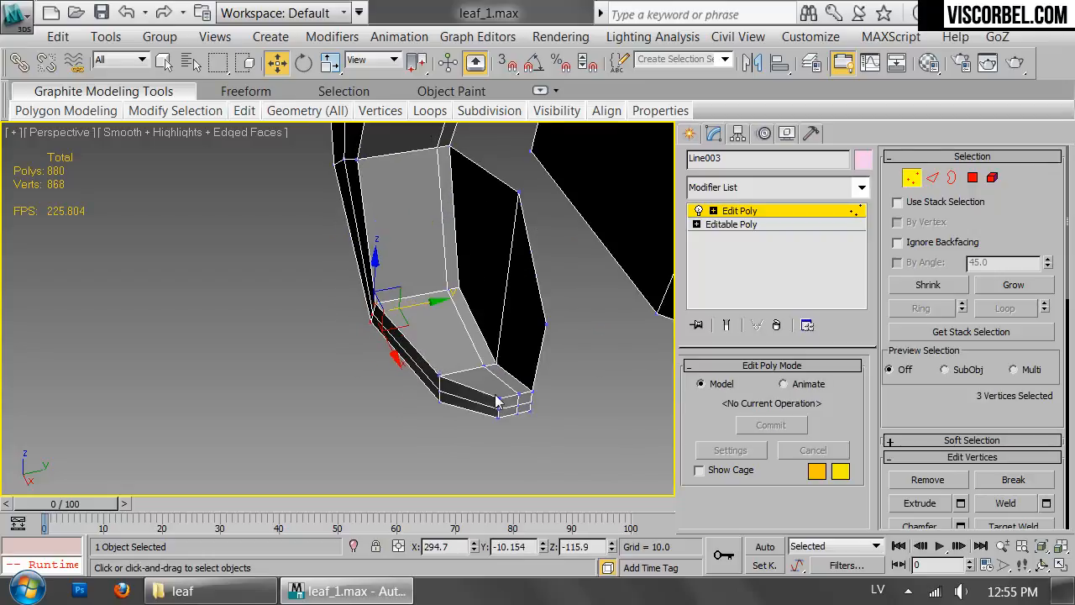
left_click_drag(520, 458, 522, 458)
key("r")
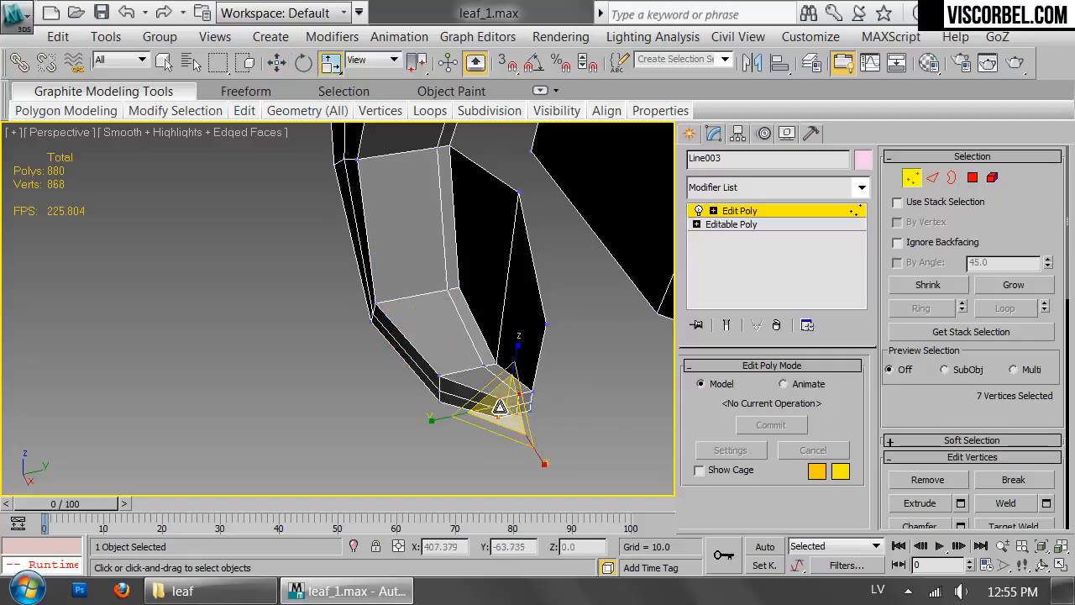
left_click_drag(443, 420, 555, 390)
key("w")
key("1")
Select the lower fold line's edges from the small inner lobe down into the stem and move them about 4.88 along Y.
scroll(466, 338, "down", 8)
middle_click_drag(369, 281, 383, 131, "alt")
scroll(426, 203, "up", 1)
middle_click_drag(504, 293, 435, 343, "alt")
scroll(386, 319, "up", 2)
middle_click_drag(394, 268, 556, 240)
key("2")
left_click(384, 307)
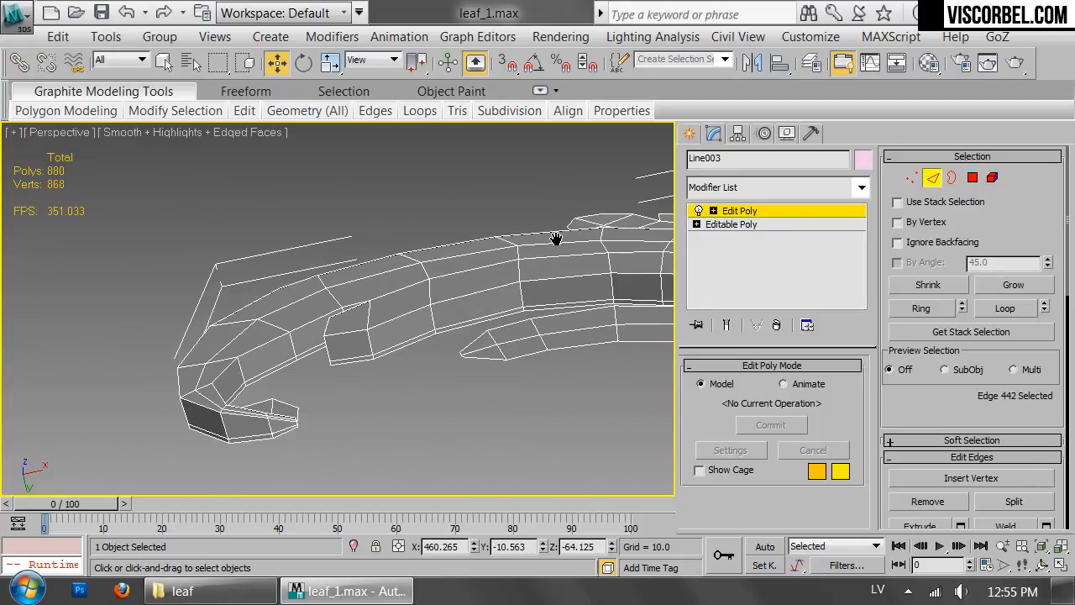
left_click(396, 321, "ctrl")
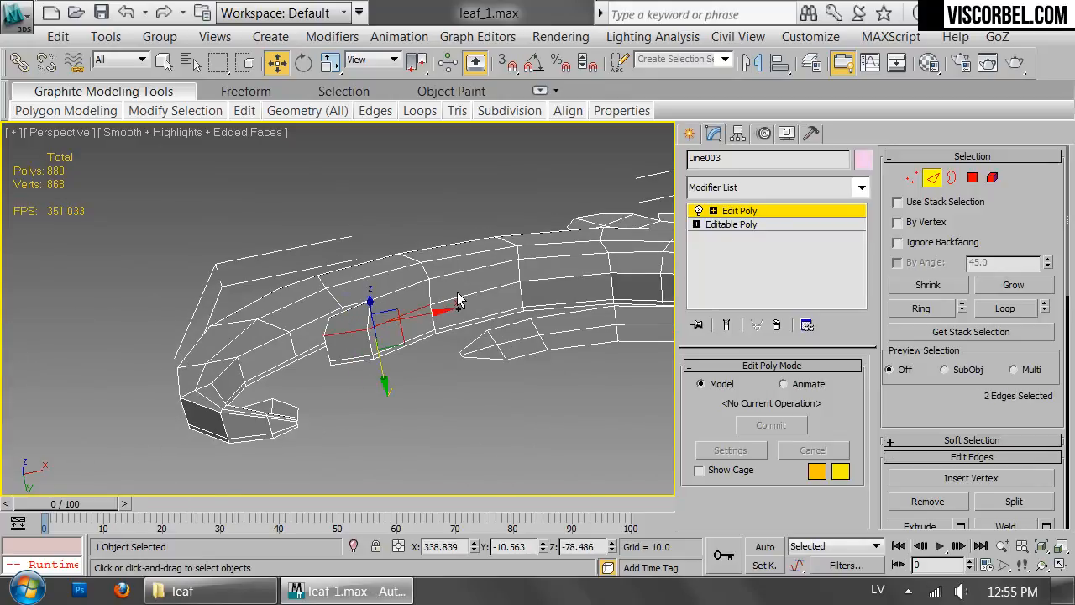
left_click(461, 294, "ctrl")
left_click(537, 279, "ctrl")
middle_click_drag(636, 296, 380, 254, "alt")
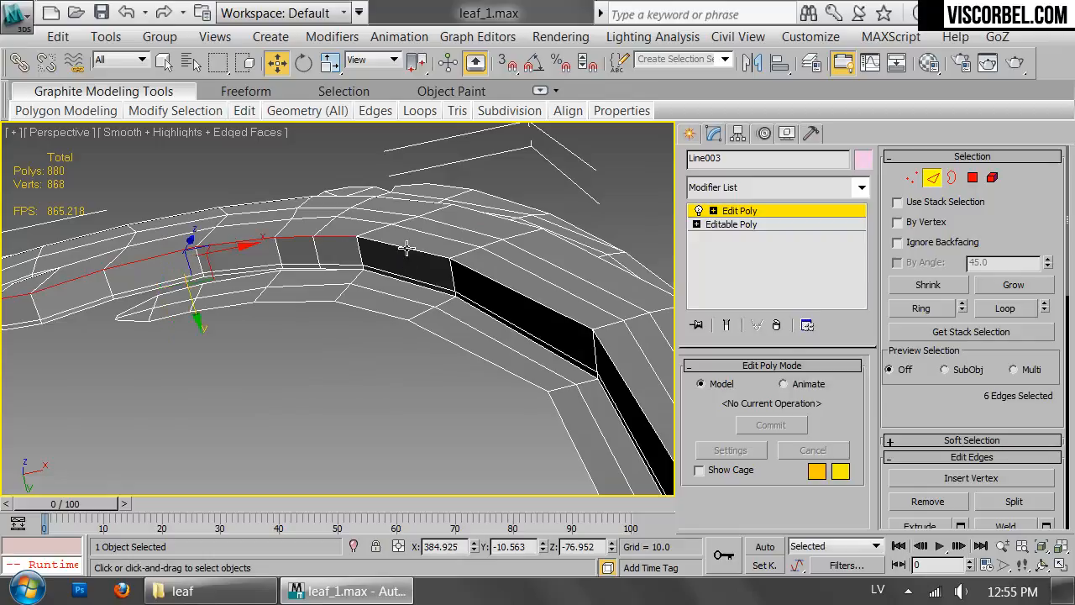
left_click(492, 279, "ctrl")
left_click(610, 360, "ctrl")
middle_click_drag(582, 360, 403, 244, "alt")
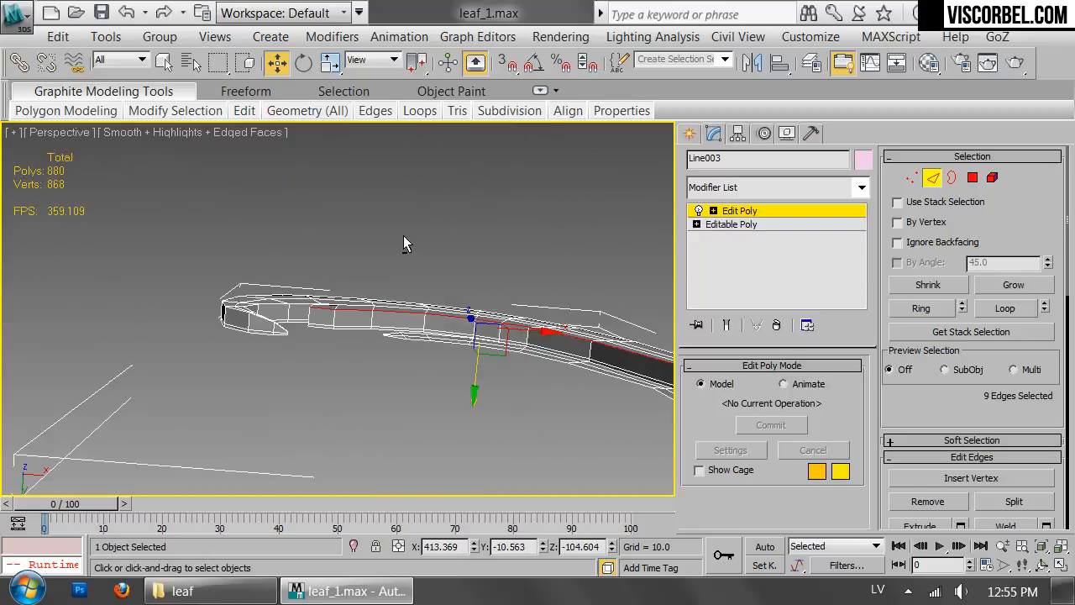
left_click_drag(472, 374, 481, 384)
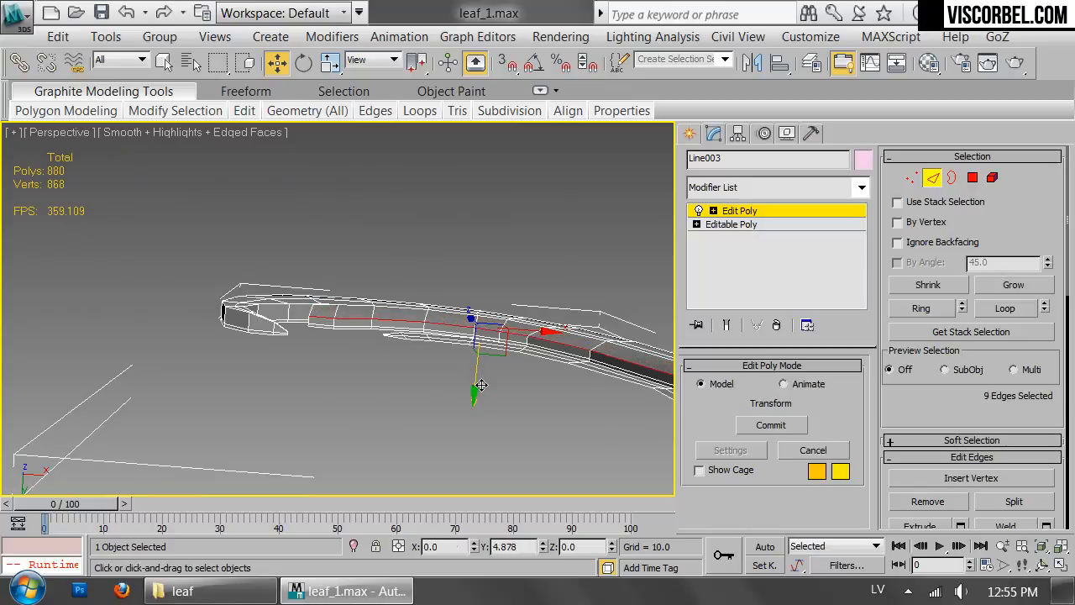
Select the edges along the main lobe's middle line from the curl to the stem and shift the geometry slightly to shape its profile.
middle_click_drag(471, 330, 406, 456, "alt")
middle_click_drag(394, 226, 307, 188, "alt")
left_click(313, 185)
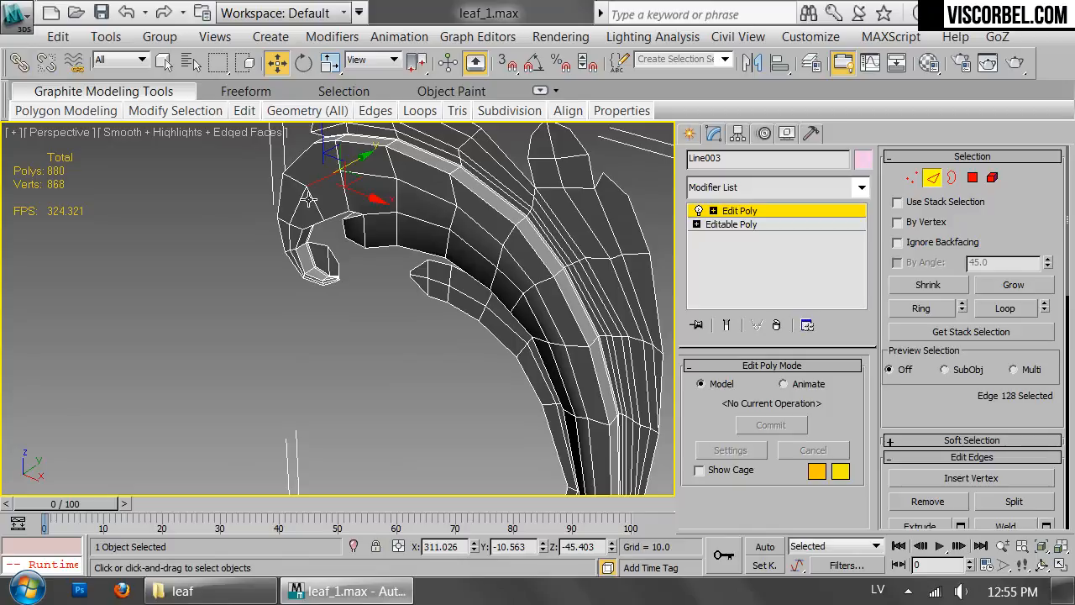
left_click(297, 202, "ctrl")
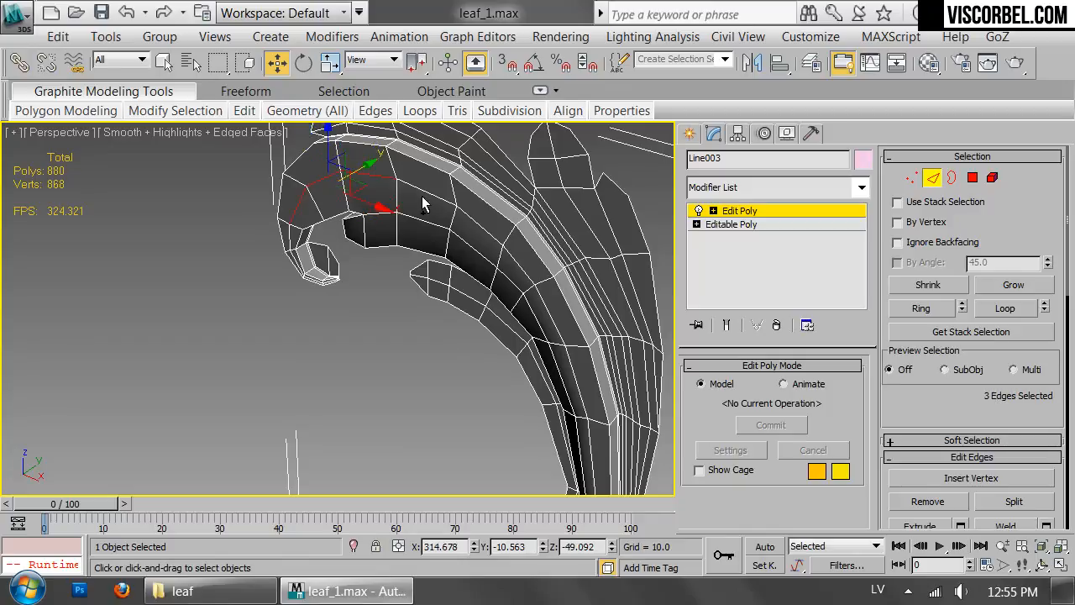
left_click(475, 220, "ctrl")
left_click(544, 313, "ctrl")
left_click(572, 367, "ctrl")
left_click(589, 428, "ctrl")
middle_click_drag(589, 427, 313, 285, "alt")
key("1")
left_click_drag(308, 286, 302, 287)
key("1")
Move the three inner-outline vertices between the curl and the small inner lobe about -2.97 in X and 1.74 in Z.
middle_click_drag(568, 333, 545, 293, "alt")
scroll(397, 301, "down", 3)
key("F4")
scroll(398, 299, "down", 2)
scroll(413, 269, "up", 5)
key("F4")
key("1")
left_click_drag(426, 286, 446, 323)
left_click_drag(463, 273, 456, 268)
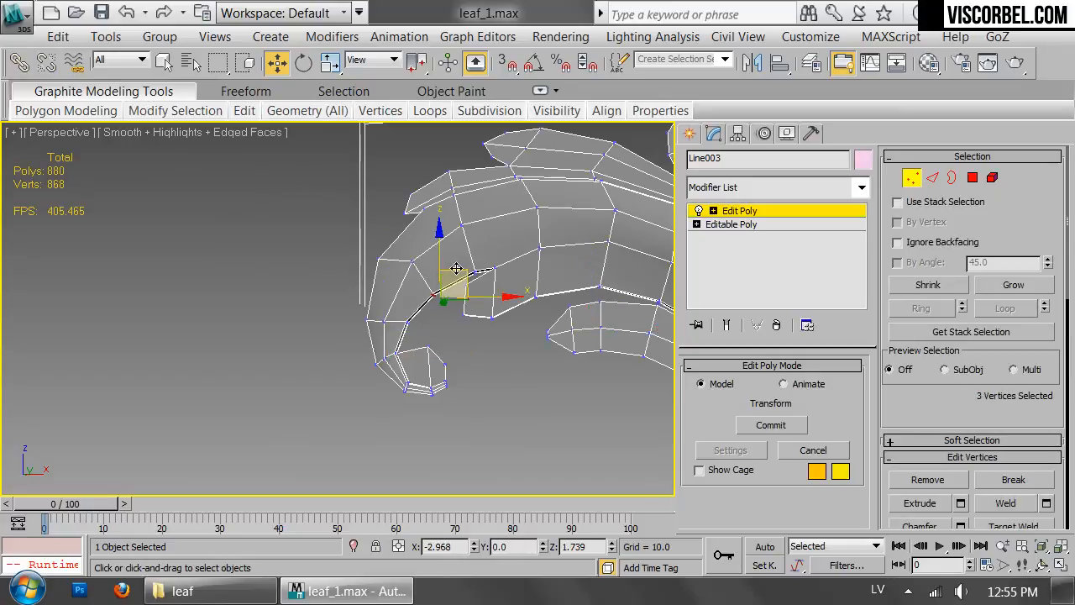
left_click(509, 412)
key("1")
left_click(510, 413)
Examine the whole leaf's raised form shaded without edges, then the stem's lower end with edges shown.
scroll(554, 351, "down", 5)
middle_click_drag(549, 349, 447, 320)
key("F4")
left_click(348, 276)
key("z")
middle_click_drag(403, 271, 360, 215, "alt")
scroll(432, 295, "up", 4)
key("F4")
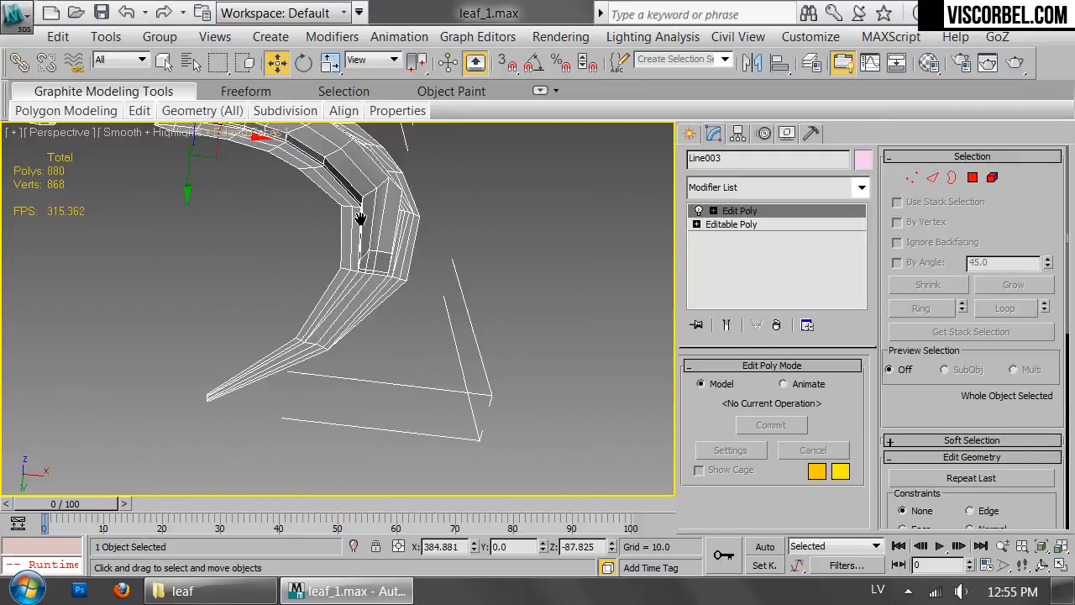
Target-weld the loose row of vertices above the stem onto the matching vertices of the stem's edge row to close the step.
scroll(432, 187, "up", 5)
middle_click_drag(432, 187, 454, 283)
key("1")
scroll(449, 297, "up", 4)
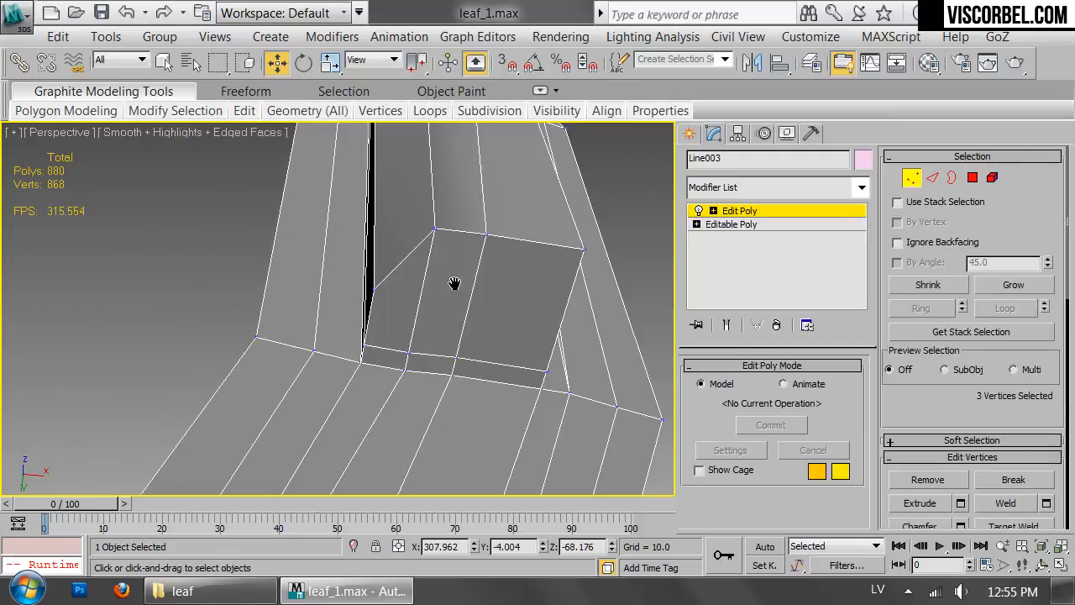
right_click(505, 292)
left_click(458, 420)
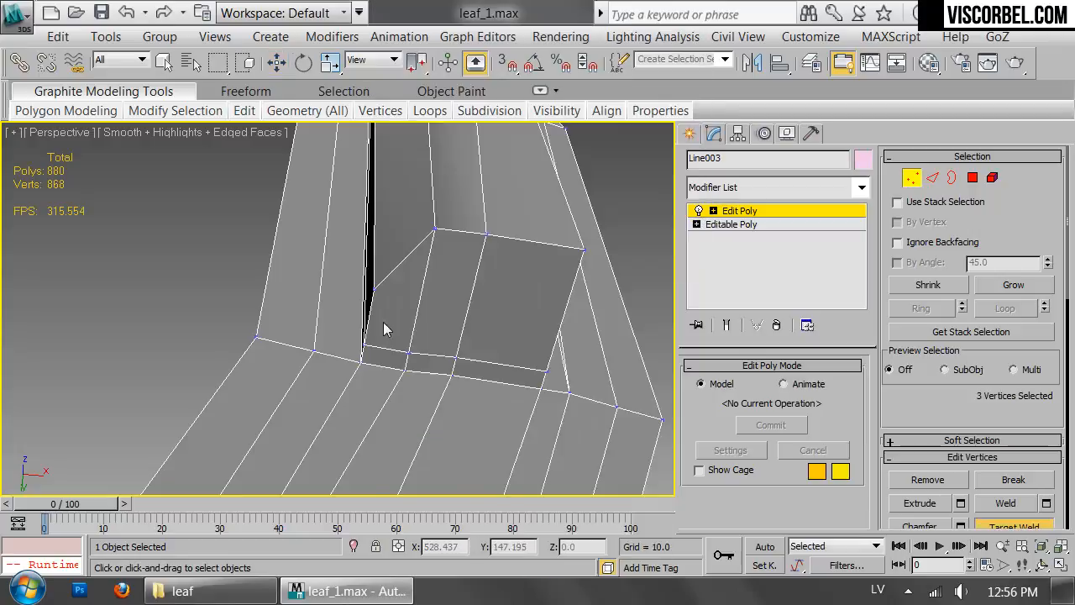
left_click(359, 363)
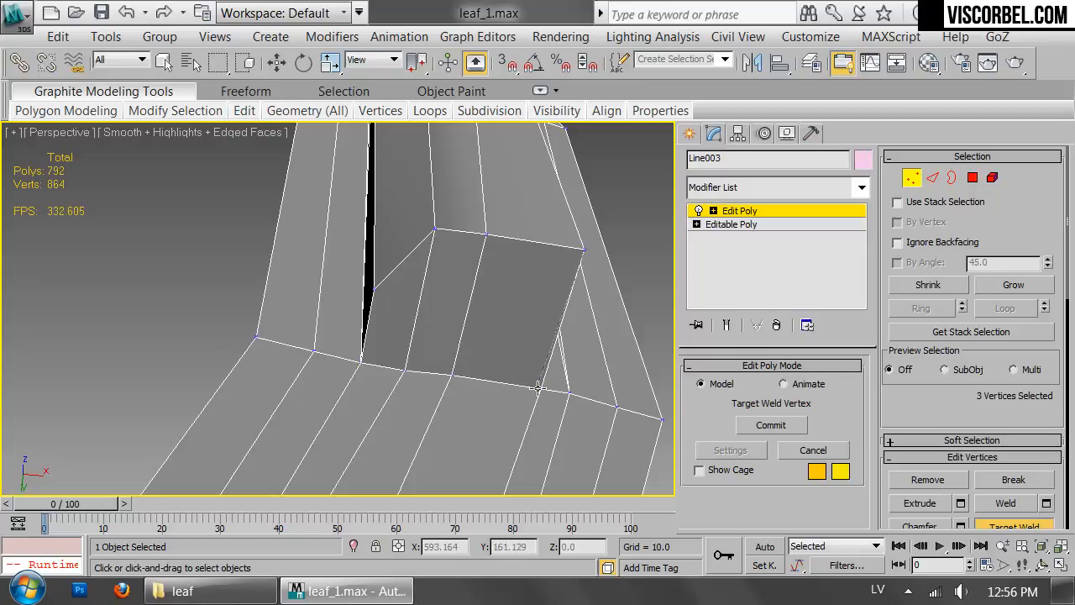
left_click(539, 387)
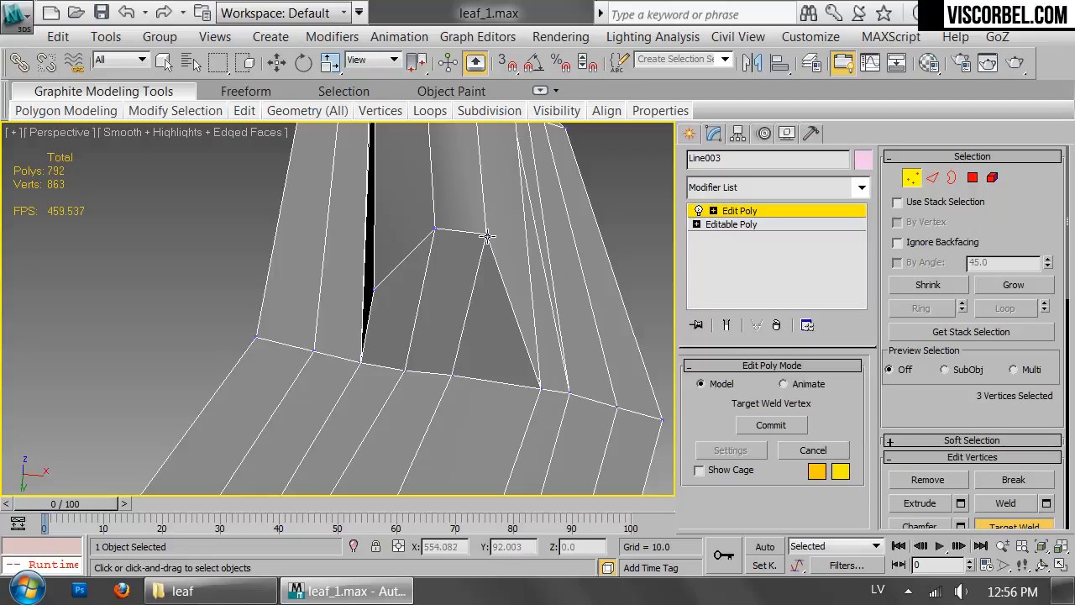
left_click(450, 371)
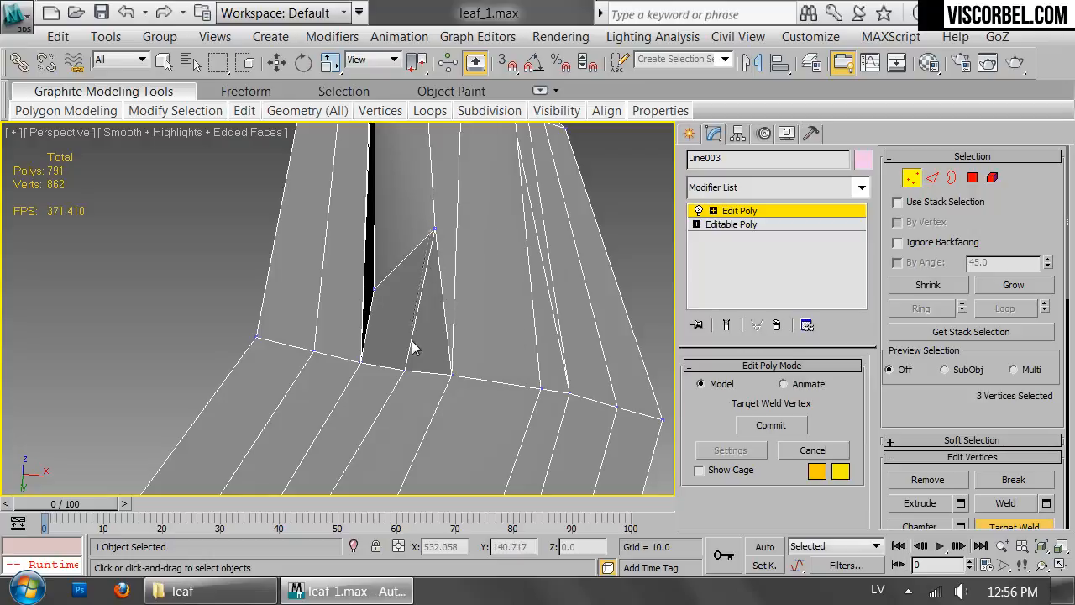
left_click(406, 370)
left_click(364, 359)
Select three vertices at the bend above the stem, beside the middle fold, and move them in the positive Y direction.
scroll(367, 285, "down", 4)
middle_click_drag(422, 207, 494, 141, "alt")
key("w")
left_click_drag(319, 375, 317, 376)
key("z")
key("z")
scroll(439, 319, "down", 7)
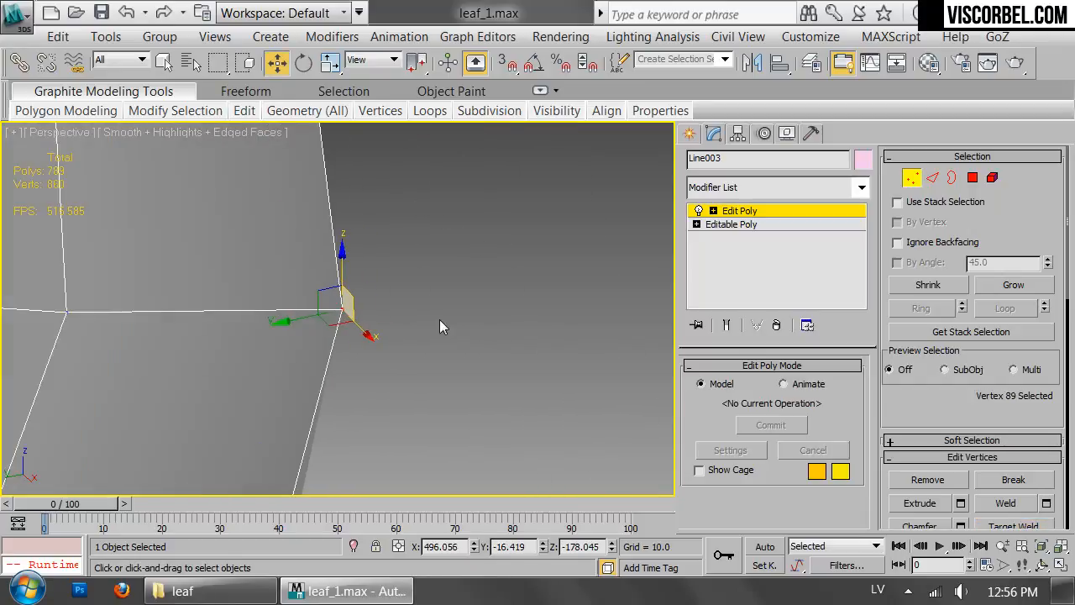
middle_click_drag(401, 289, 312, 376, "alt")
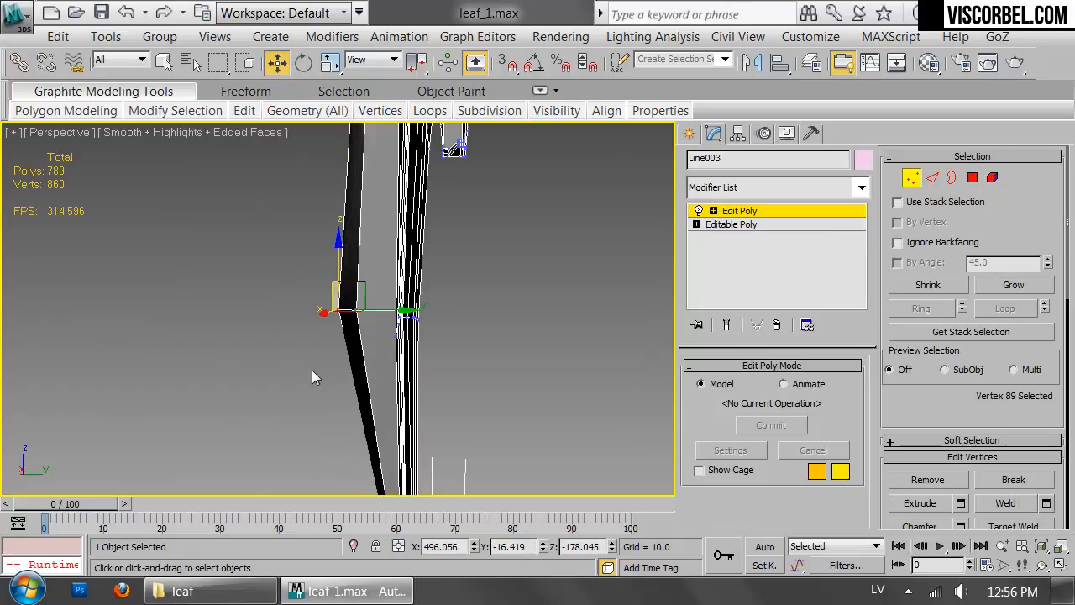
key("F3")
left_click_drag(377, 352, 378, 351)
key("F3")
left_click_drag(405, 314, 428, 316)
middle_click_drag(428, 316, 521, 248, "alt")
left_click(521, 248)
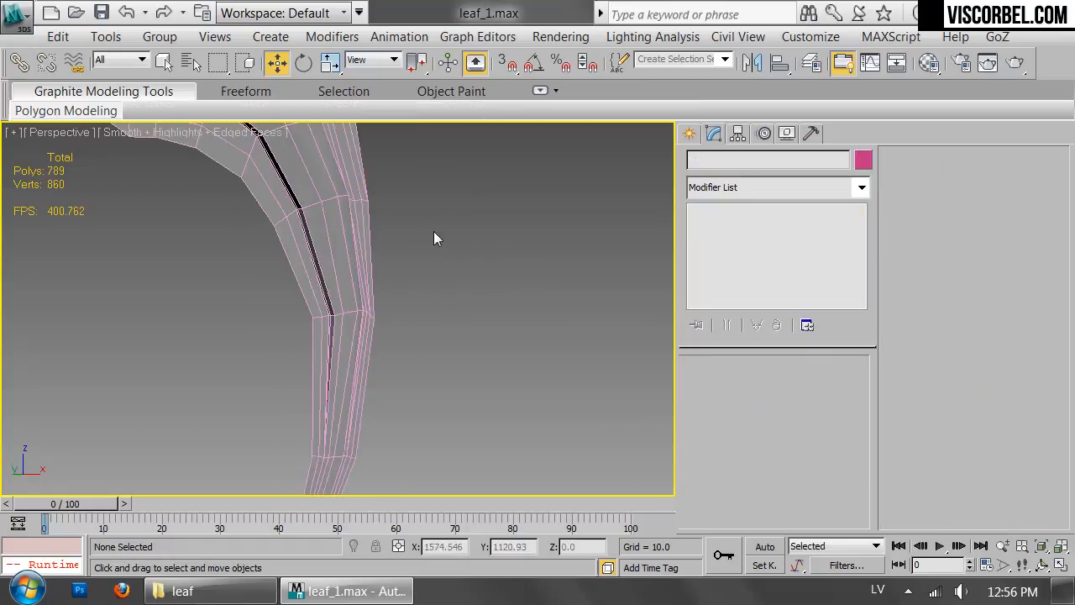
In the Front view, select the 16 vertices of the row crossing below the small inner lobe and move them about 1.93 along X.
scroll(471, 238, "down", 8)
key("F4")
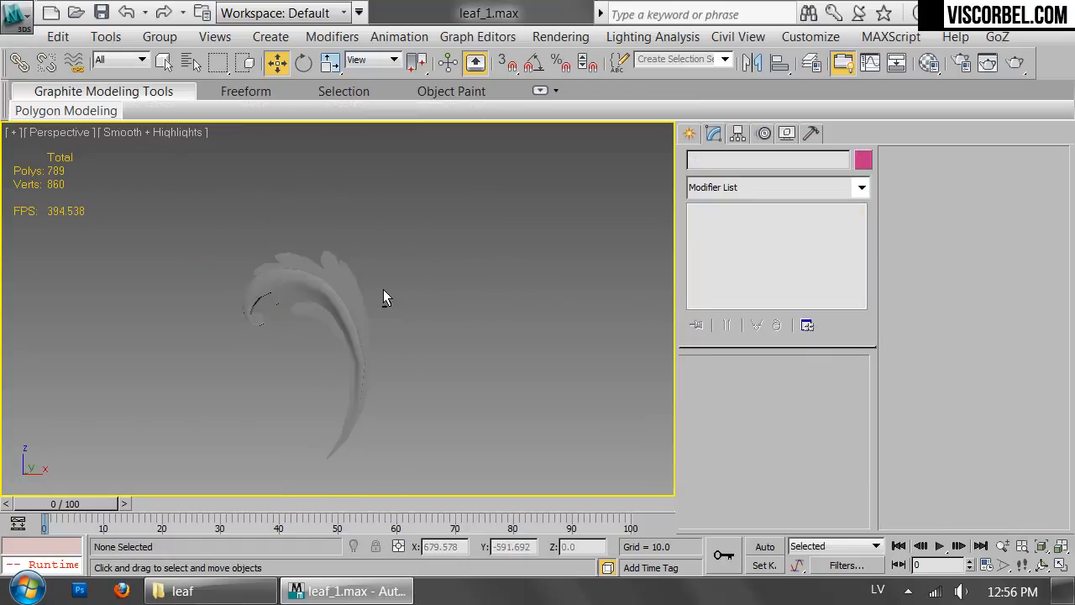
scroll(367, 246, "up", 5)
left_click(372, 290)
key("f")
scroll(441, 289, "down", 5)
middle_click_drag(418, 201, 373, 357)
scroll(374, 357, "up", 4)
key("1")
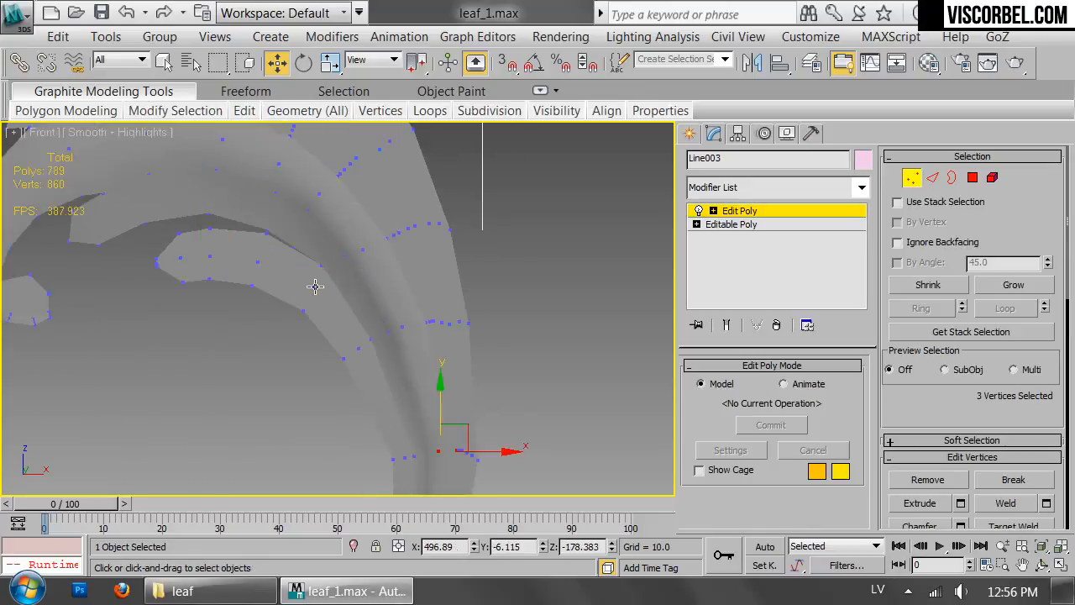
left_click_drag(331, 311, 538, 382)
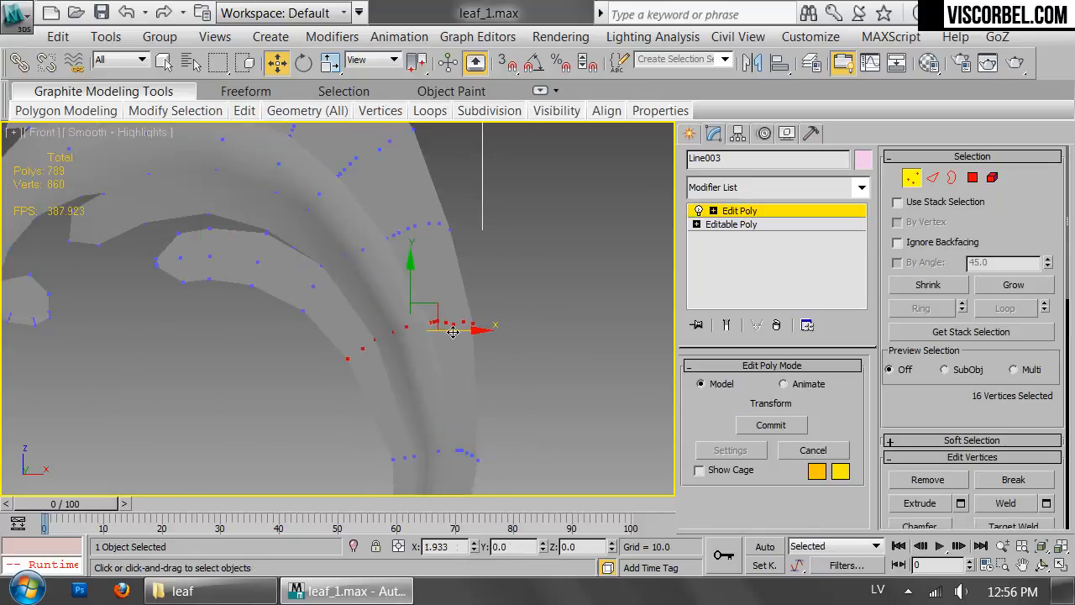
key("1")
scroll(540, 268, "down", 4)
left_click(585, 206)
In Perspective, select the middle-line edges of the two outer lobes nearest the curl and move them along Y to form creases.
left_click(422, 215)
scroll(421, 216, "down", 4)
mouse_move(418, 219)
middle_mouse_down()
mouse_move(612, 254)
mouse_move(583, 279)
mouse_move(427, 283)
middle_mouse_up()
scroll(428, 283, "up", 5)
key("p")
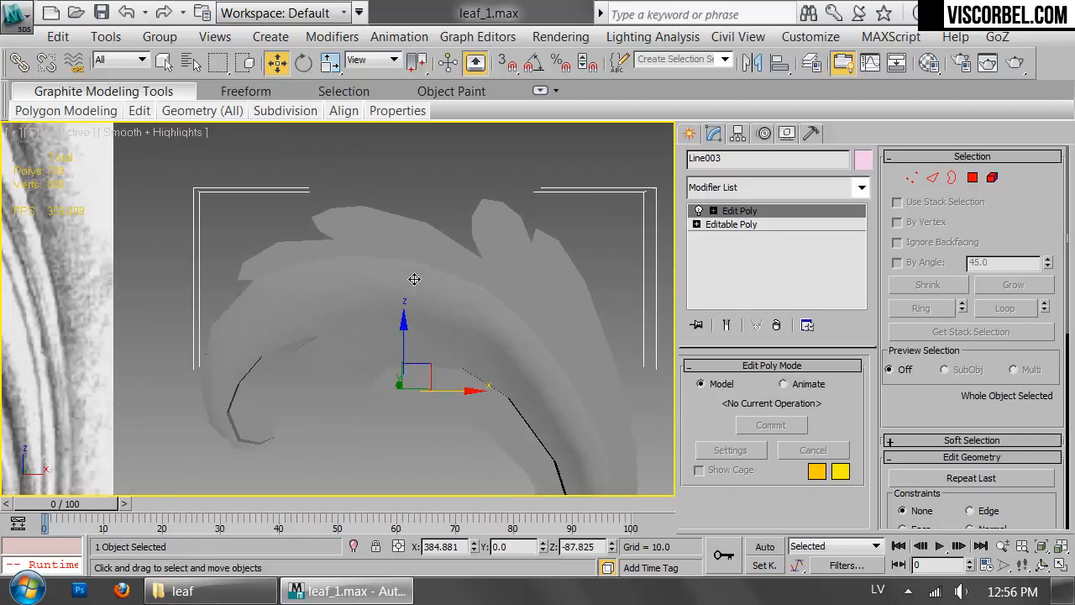
key("z")
key("F4")
middle_click_drag(420, 187, 418, 239)
scroll(415, 238, "up", 3)
middle_click_drag(415, 236, 286, 201, "alt")
key("2")
left_click(278, 193)
left_click(240, 182, "ctrl")
left_click(368, 229, "ctrl")
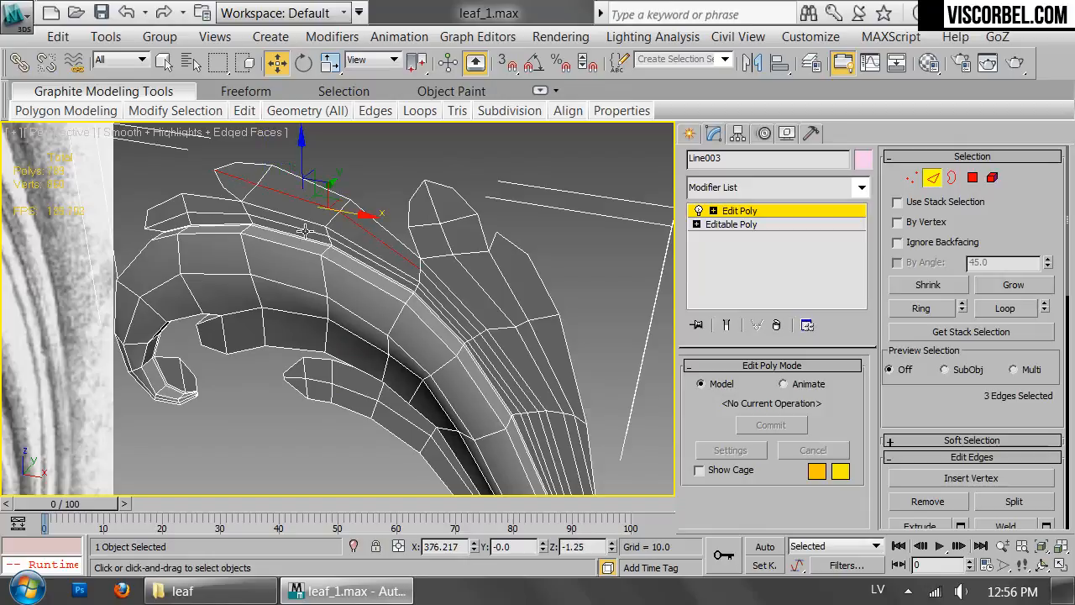
left_click(174, 217, "ctrl")
left_click(263, 225, "ctrl")
left_click(267, 222, "ctrl")
middle_click_drag(267, 222, 287, 203, "alt")
left_click_drag(328, 200, 318, 204)
Move the vertices where the outer lobes join the main fold individually along Y, the first about -2.93.
middle_click_drag(318, 204, 428, 296, "alt")
key("1")
left_click(432, 299)
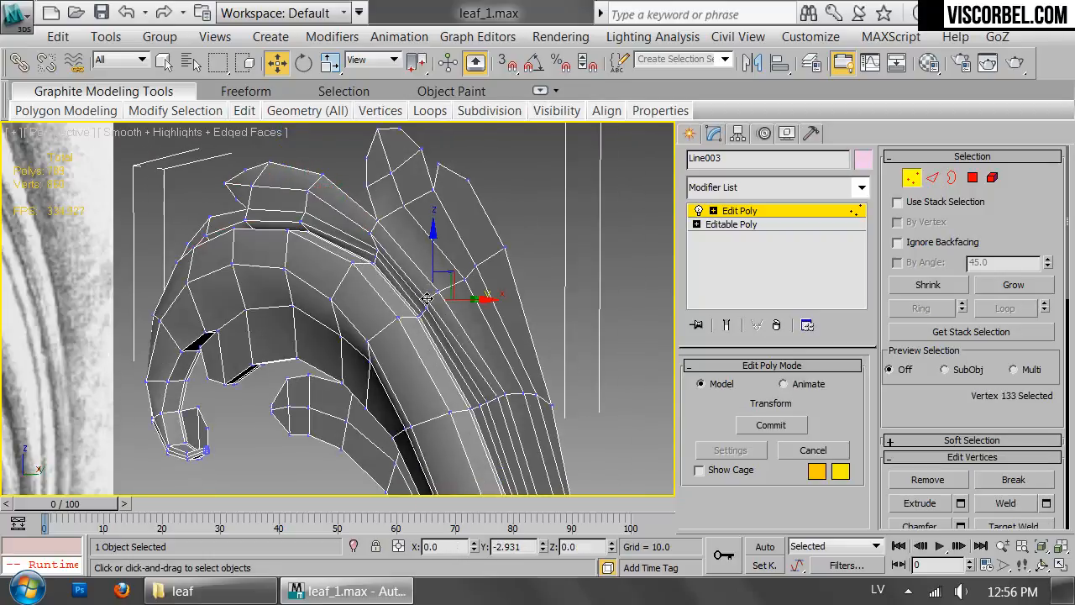
middle_click_drag(367, 246, 336, 218, "alt")
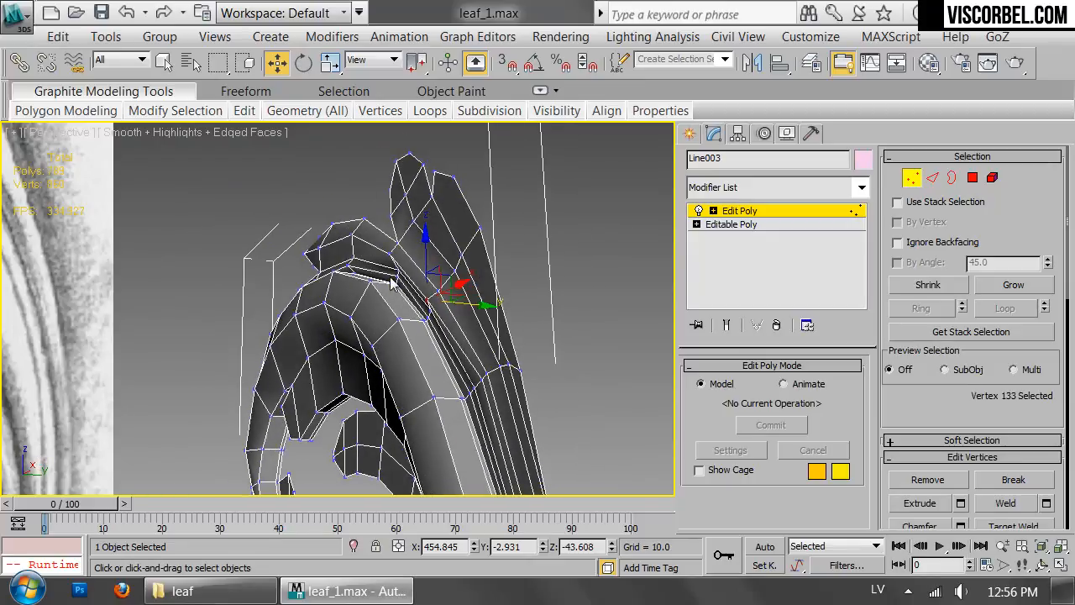
left_click_drag(390, 280, 389, 278)
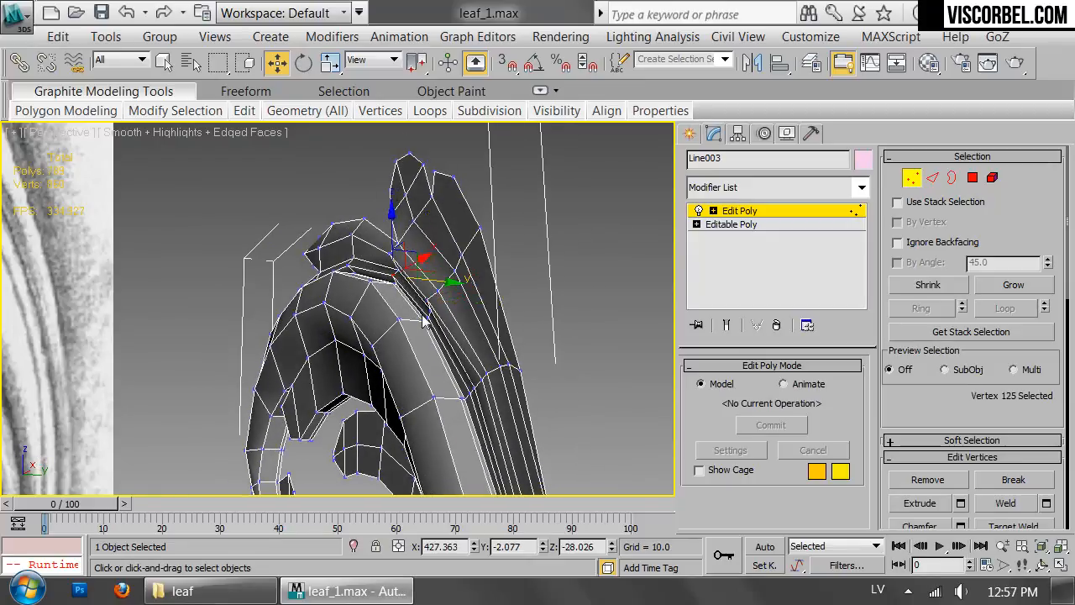
left_click_drag(424, 315, 431, 329)
middle_click_drag(432, 329, 474, 421, "alt")
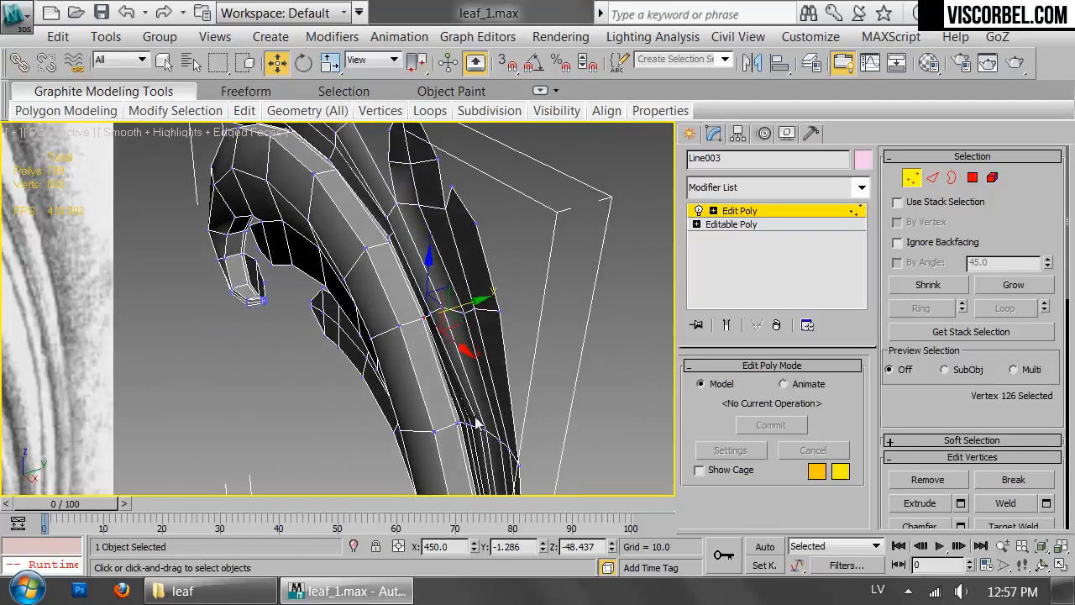
left_click_drag(482, 425, 473, 425)
Select three middle-line edges on the two outer lobes nearer the stem and move them in the negative Y direction.
key("1")
middle_click_drag(392, 271, 424, 321, "alt")
key("2")
left_click(379, 223)
left_click(393, 253, "ctrl")
left_click(412, 276, "ctrl")
middle_click_drag(412, 278, 456, 274, "alt")
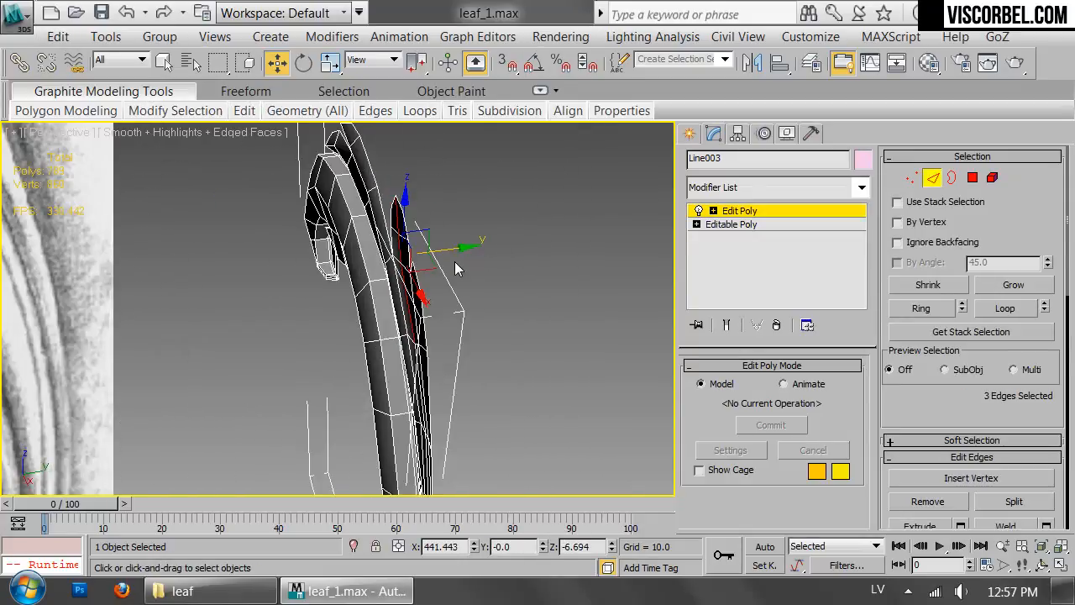
left_click_drag(442, 251, 428, 252)
Move the vertex where the last outer lobe's middle line runs into the stem in the negative Y direction.
middle_click_drag(427, 252, 453, 411, "alt")
key("1")
left_click(458, 424)
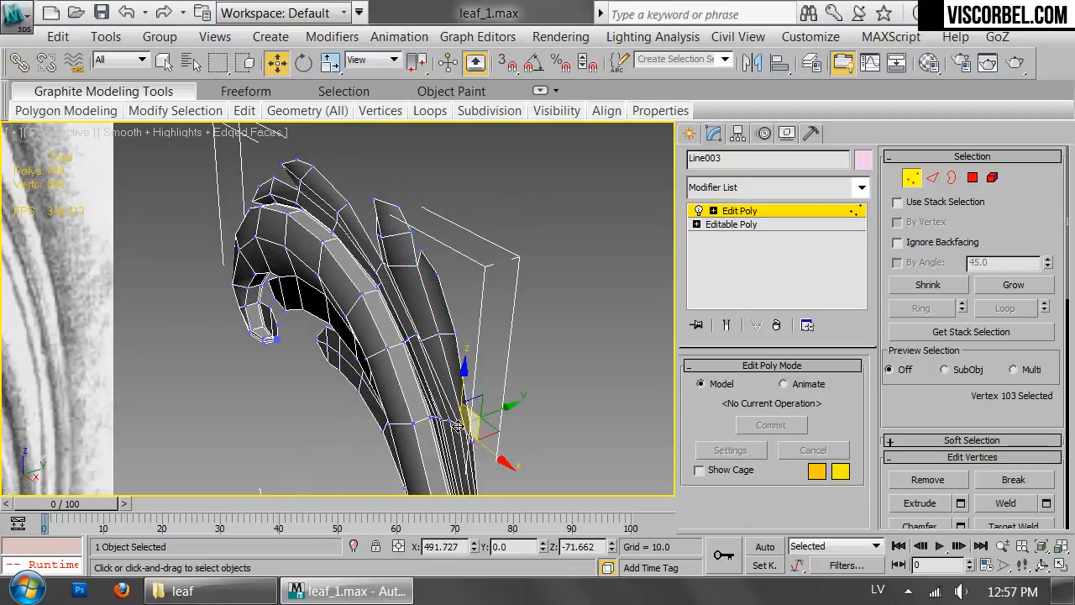
left_click_drag(485, 412, 472, 411)
middle_click_drag(405, 310, 515, 244, "alt")
key("1")
Select five edges along the small inner lobe's middle line and move them in the positive Y direction.
scroll(513, 250, "down", 4)
middle_click_drag(496, 294, 468, 255)
scroll(504, 235, "up", 6)
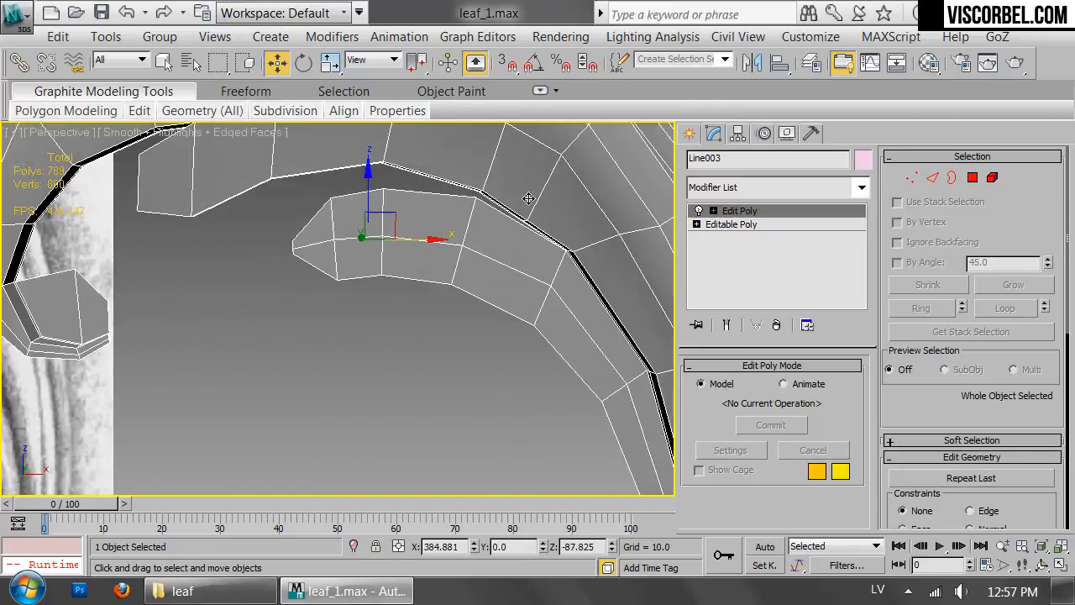
key("2")
left_click(360, 240, "ctrl")
left_click(427, 242, "ctrl")
left_click(494, 261, "ctrl")
middle_click_drag(412, 196, 570, 256, "alt")
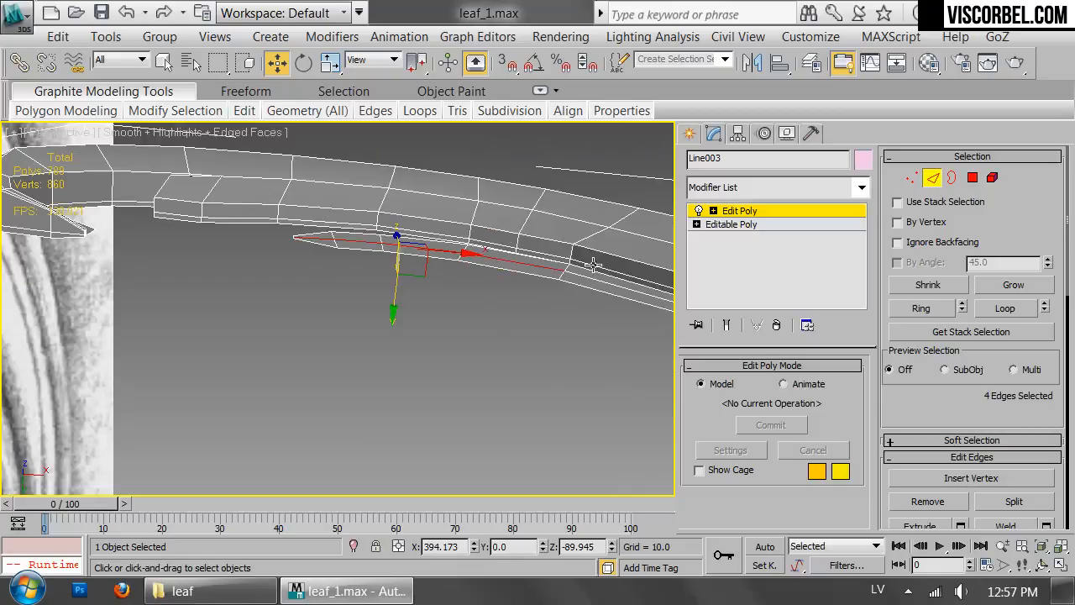
left_click(583, 272, "ctrl")
left_click(580, 277, "ctrl")
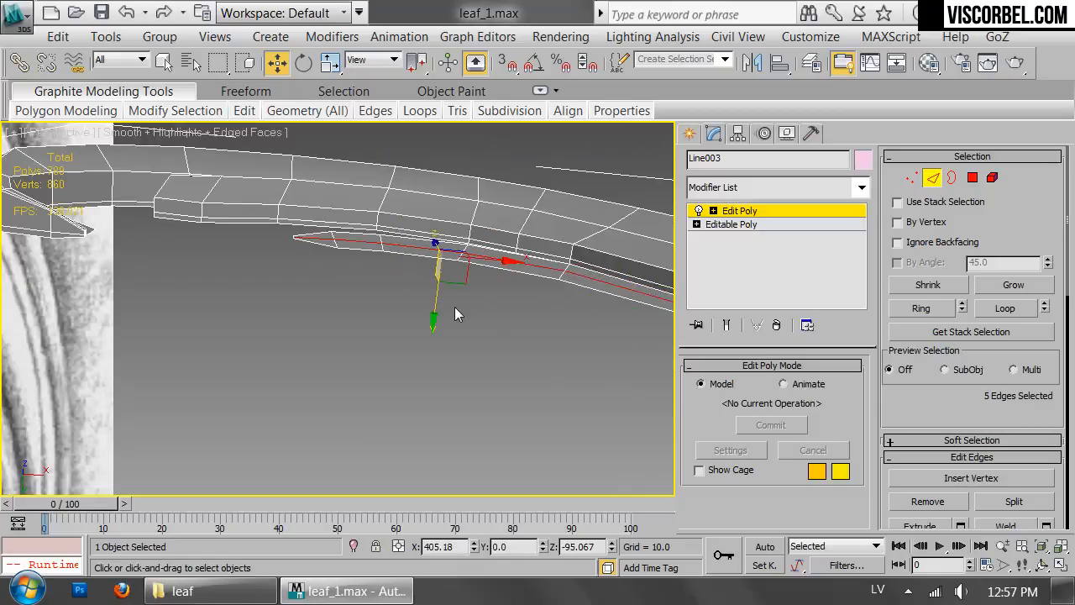
left_click_drag(435, 310, 435, 321)
Weld the three vertices at the small inner lobe's tip into one by raising the weld threshold.
middle_click_drag(435, 321, 395, 347, "alt")
key("1")
middle_click_drag(385, 220, 329, 262, "alt")
left_click_drag(204, 304, 234, 352)
scroll(431, 359, "up", 6)
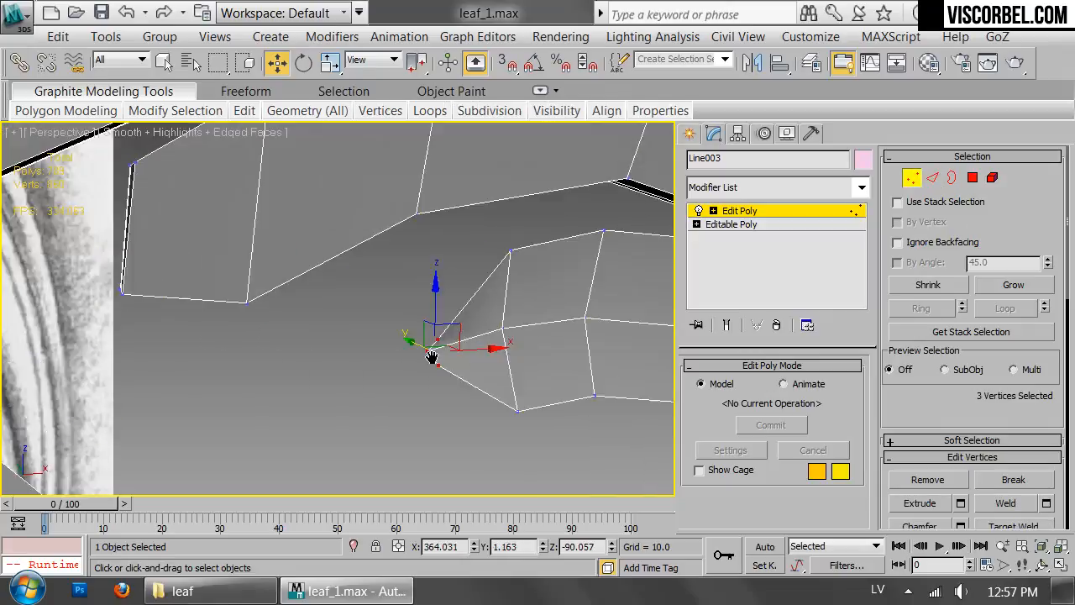
right_click(559, 279)
left_click(468, 407)
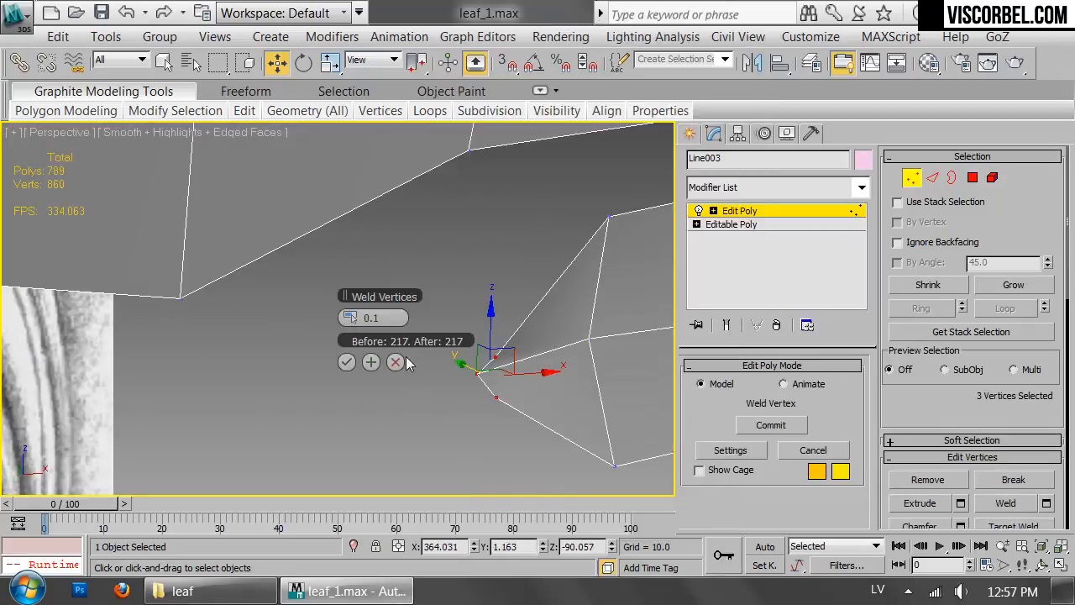
left_click_drag(343, 318, 343, 304)
left_click(345, 367)
middle_click_drag(342, 378, 518, 371, "alt")
scroll(423, 417, "down", 5)
key("1")
Inspect the leaf shaded without edges, then select two adjacent edges near the curl end and shift them slightly.
left_click(623, 303)
key("F4")
middle_click_drag(623, 303, 548, 346, "alt")
scroll(548, 346, "down", 4)
middle_click_drag(494, 308, 424, 304, "alt")
scroll(425, 305, "up", 2)
scroll(424, 313, "up", 3)
left_click(344, 372)
key("F4")
key("2")
left_click(382, 417)
left_click(392, 456, "ctrl")
middle_click_drag(432, 426, 345, 285, "alt")
left_click_drag(338, 268, 349, 266)
middle_click_drag(347, 265, 362, 341, "alt")
Move individual vertices around the two shifted edges to refine the surface there.
key("1")
left_click(357, 319)
left_click_drag(397, 313, 426, 317)
left_click_drag(387, 377, 392, 381)
middle_click_drag(392, 381, 367, 186, "alt")
left_click_drag(504, 263, 519, 266)
middle_click_drag(519, 265, 506, 246, "alt")
left_click_drag(505, 244, 525, 260)
Shift the outline vertices of the outer lobes nearest the curl one by one in the negative Y direction.
middle_click_drag(355, 250, 479, 153, "alt")
scroll(417, 319, "down", 3)
middle_click_drag(240, 311, 340, 380, "alt")
left_click(329, 369)
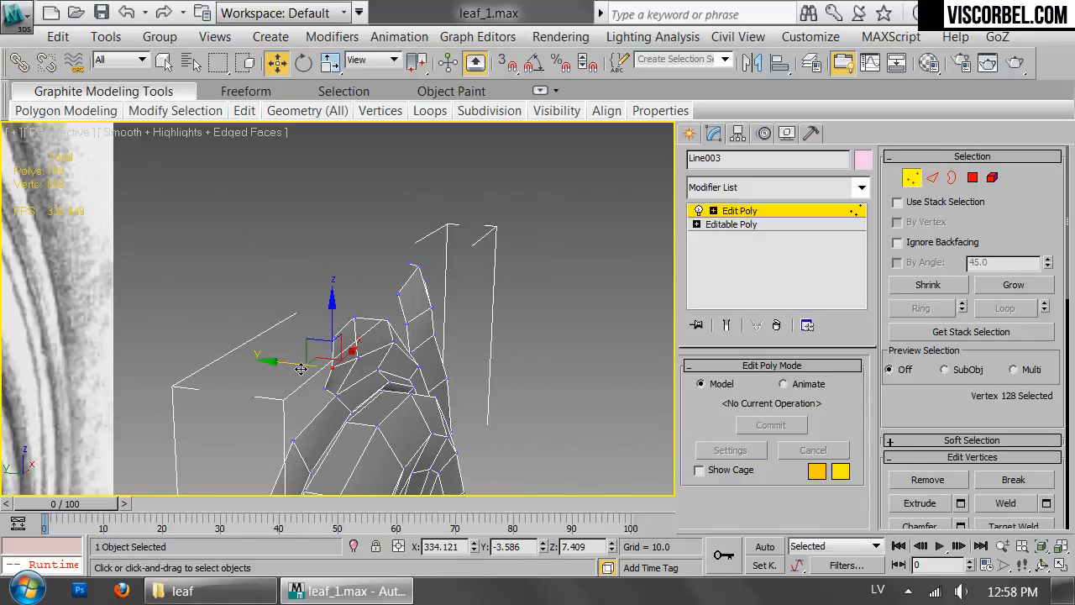
left_click_drag(285, 361, 295, 358)
left_click(334, 340)
left_click(325, 387, "ctrl")
middle_click_drag(504, 336, 412, 265, "alt")
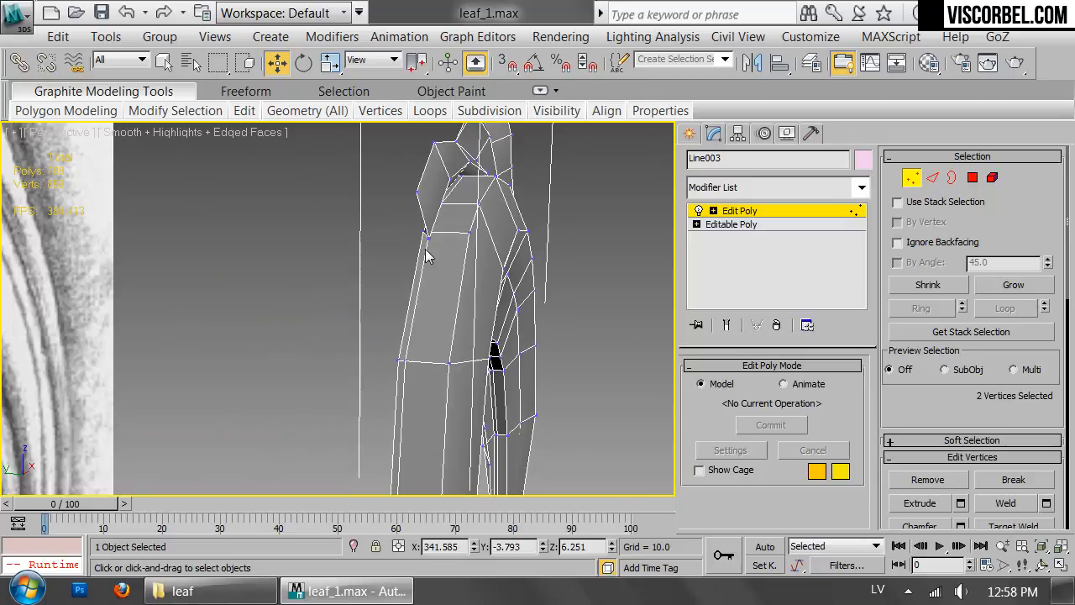
left_click(427, 237)
left_click_drag(359, 239, 394, 243)
left_click(429, 227)
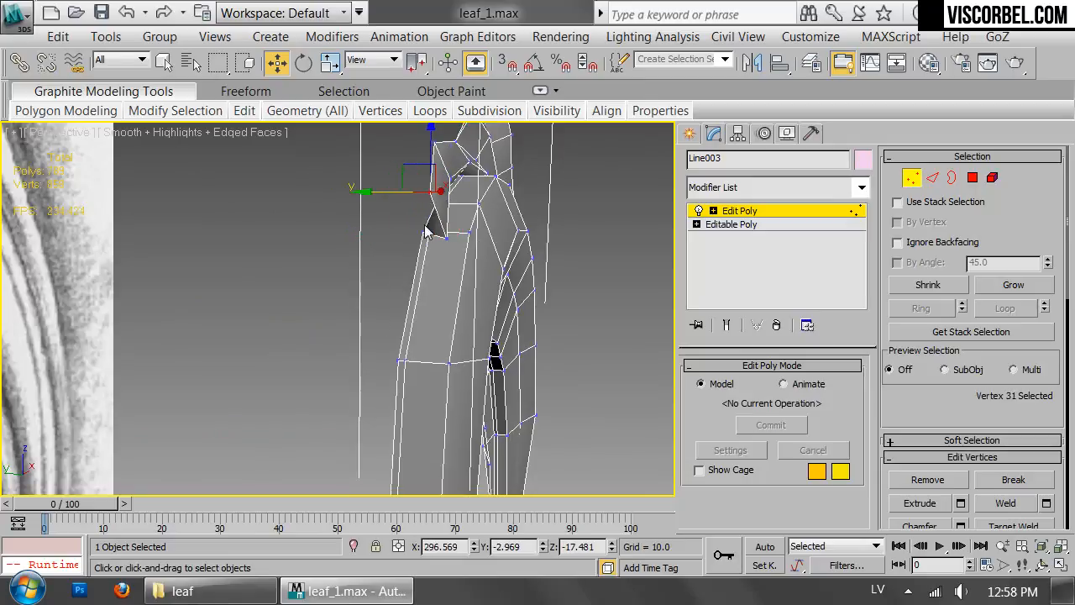
key("1")
Check the whole leaf shaded without edges, then select it and add a second Edit Poly modifier.
left_click(346, 365)
scroll(457, 337, "down", 6)
middle_click_drag(457, 336, 370, 325, "alt")
scroll(269, 314, "up", 6)
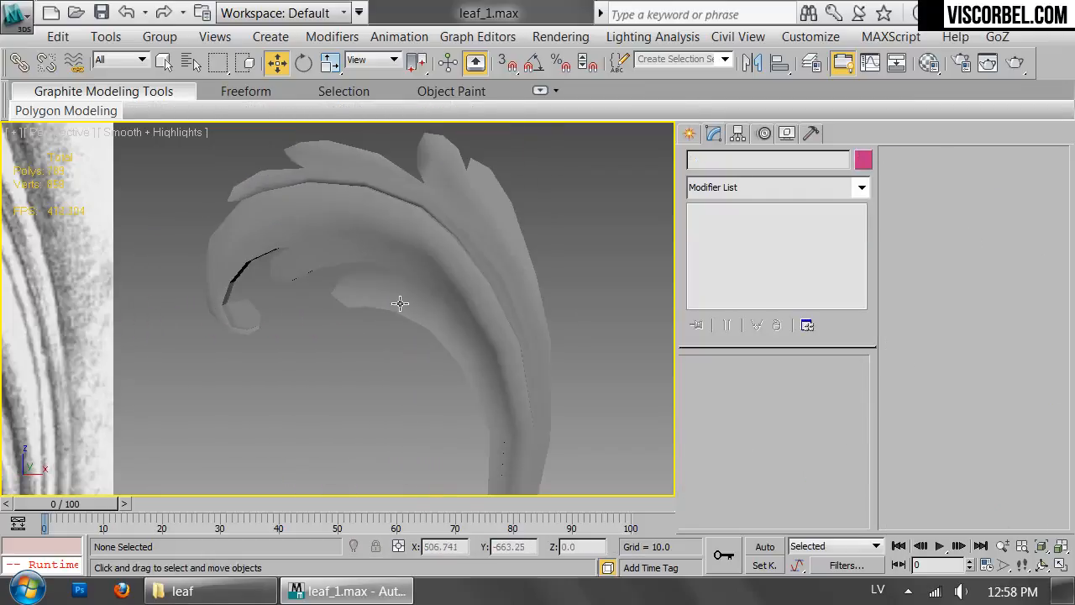
left_click(412, 280)
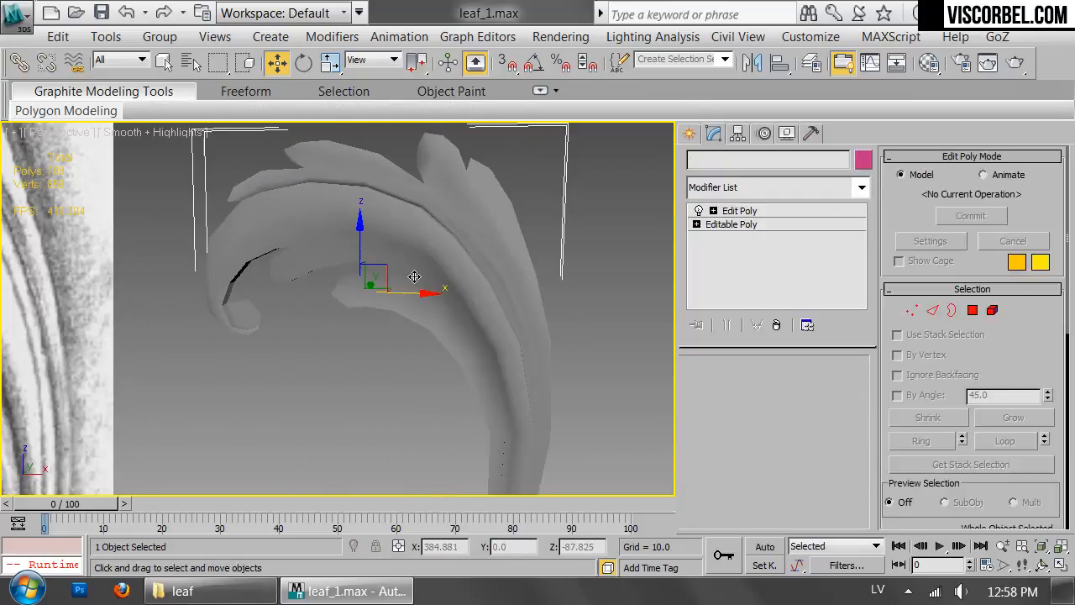
left_click(764, 192)
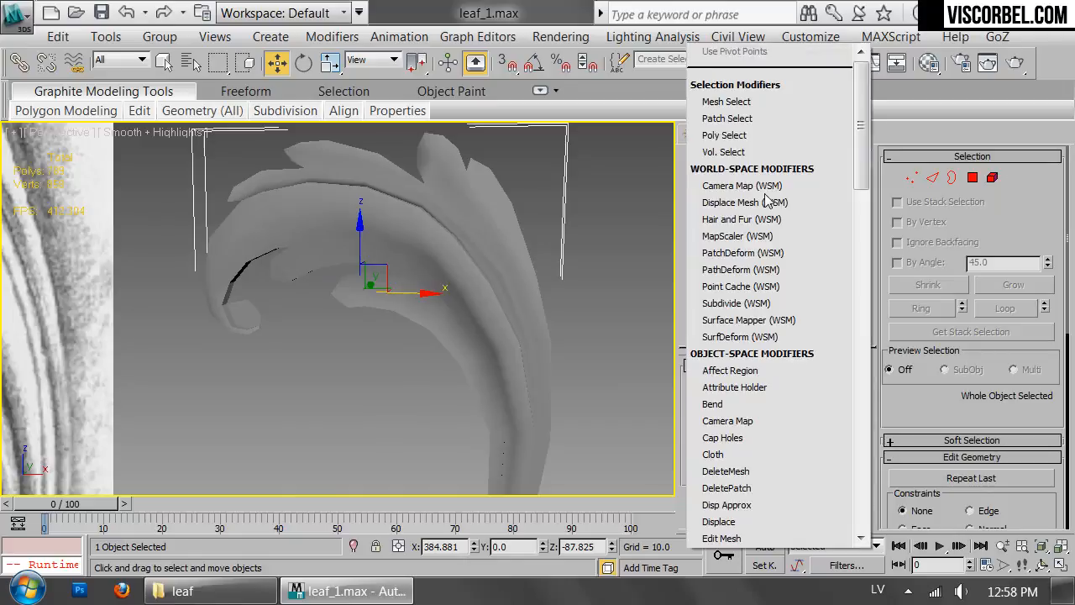
scroll(766, 198, "down", 5)
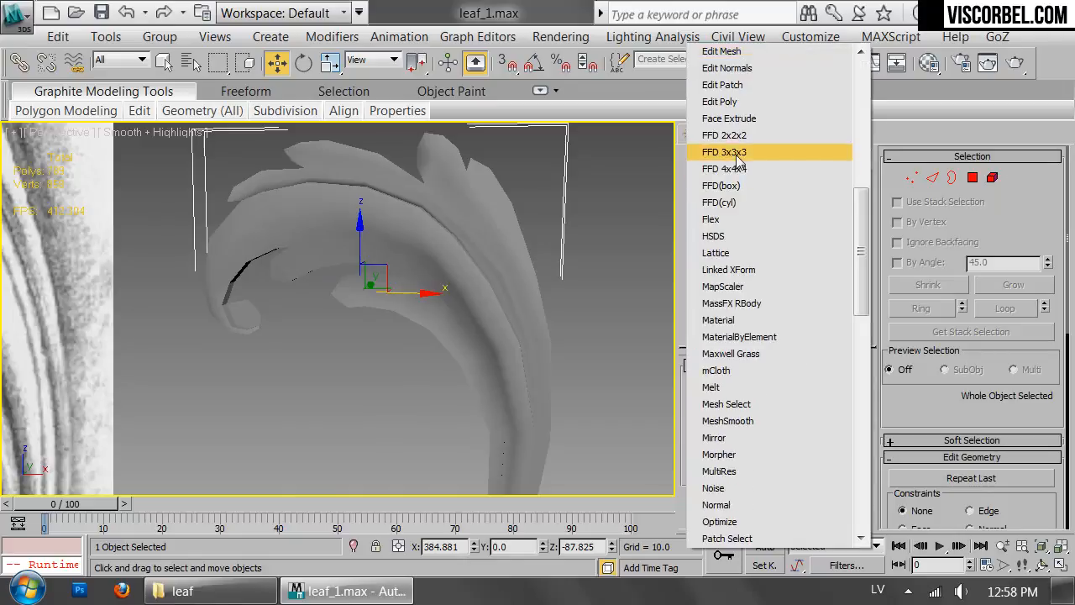
left_click(726, 102)
Select the leaf's 66-edge outer border and, in the Top view, extend it about 2.2 along Y as new polygons.
key("3")
left_click_drag(572, 215, 339, 341)
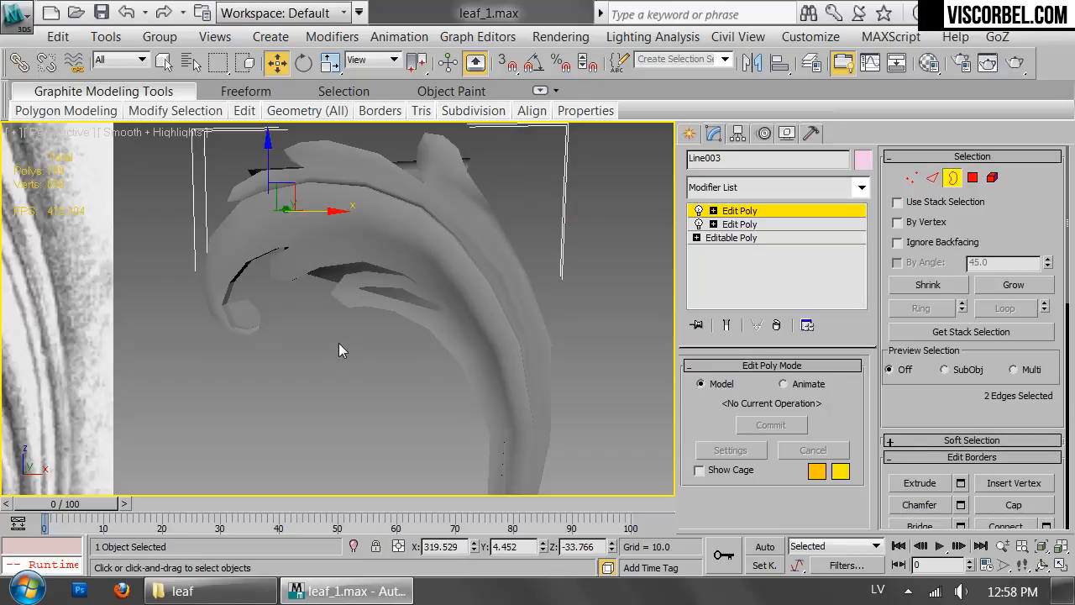
key("ctrl+z")
left_click_drag(603, 228, 318, 370)
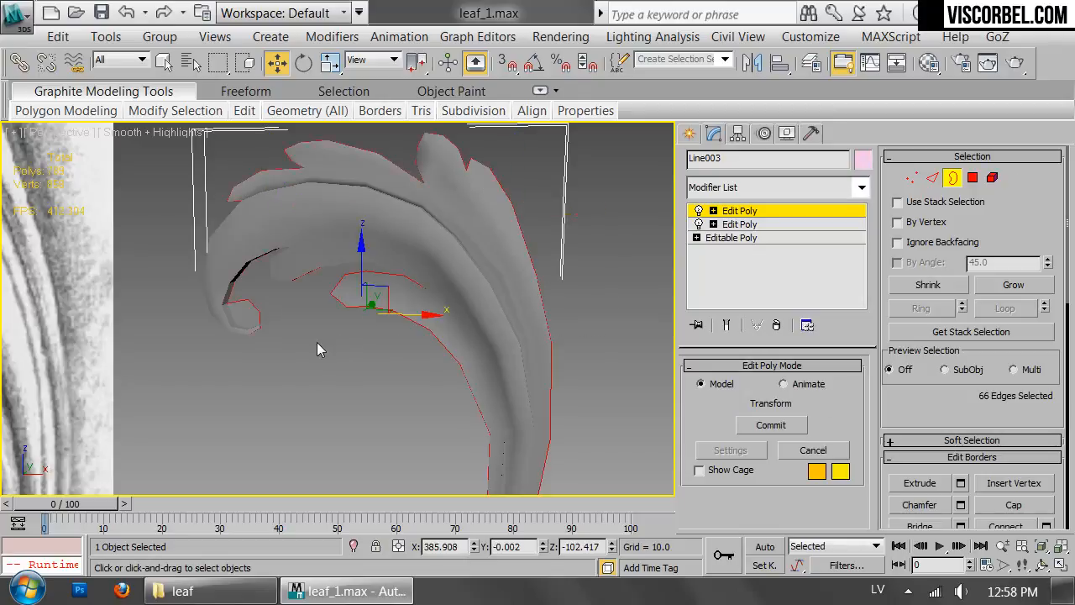
key("t")
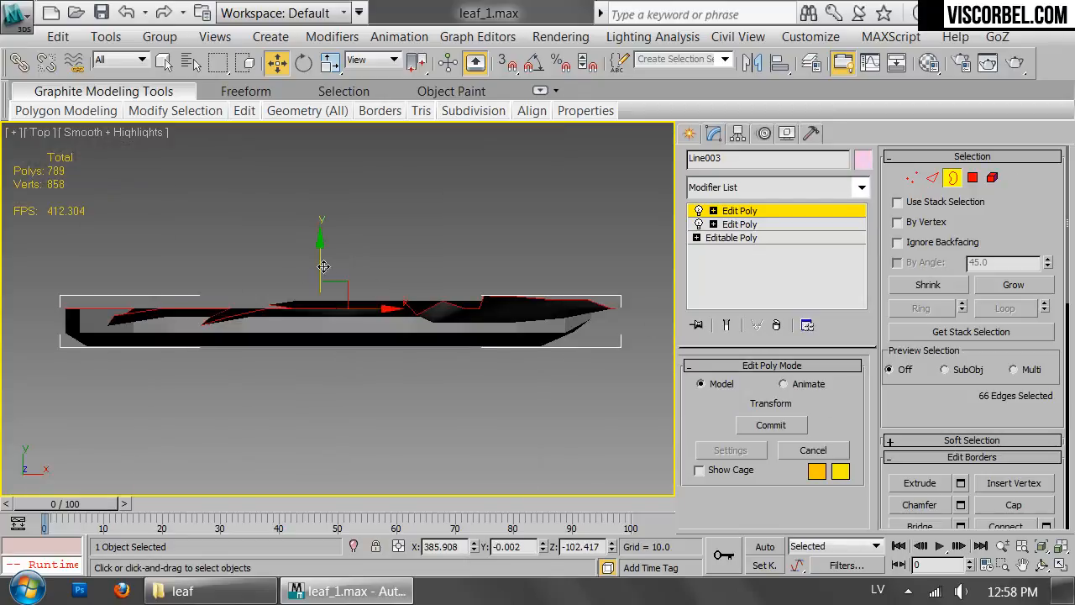
left_click_drag(318, 269, 318, 263, "shift")
key("F4")
scroll(286, 308, "up", 2)
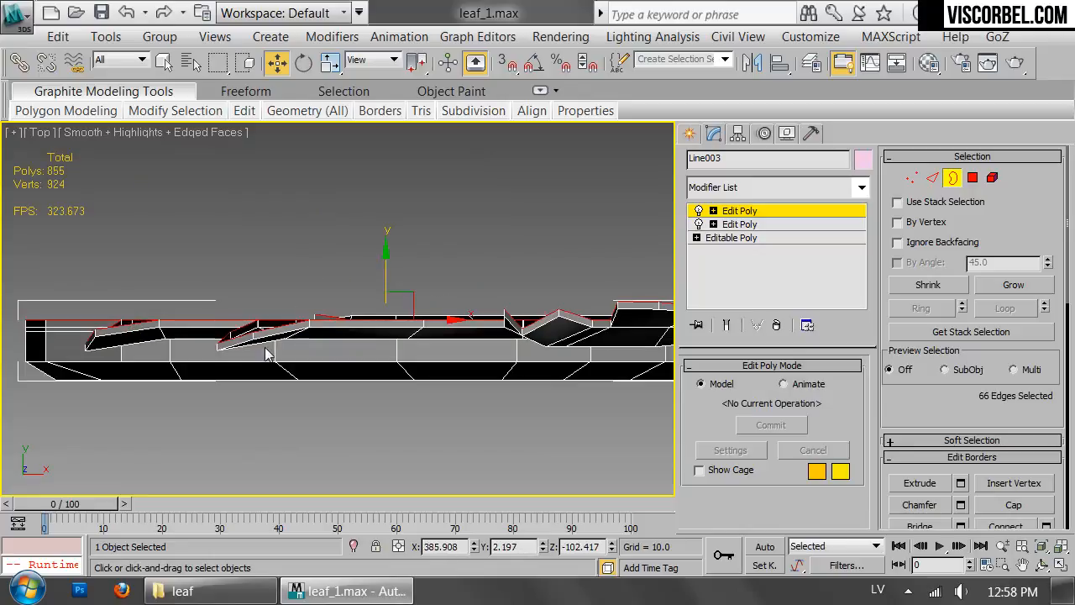
Extend the leaf's outer border about 24 along Y as new polygons and flatten the border along Y with Scale.
left_click_drag(389, 271, 389, 178, "shift")
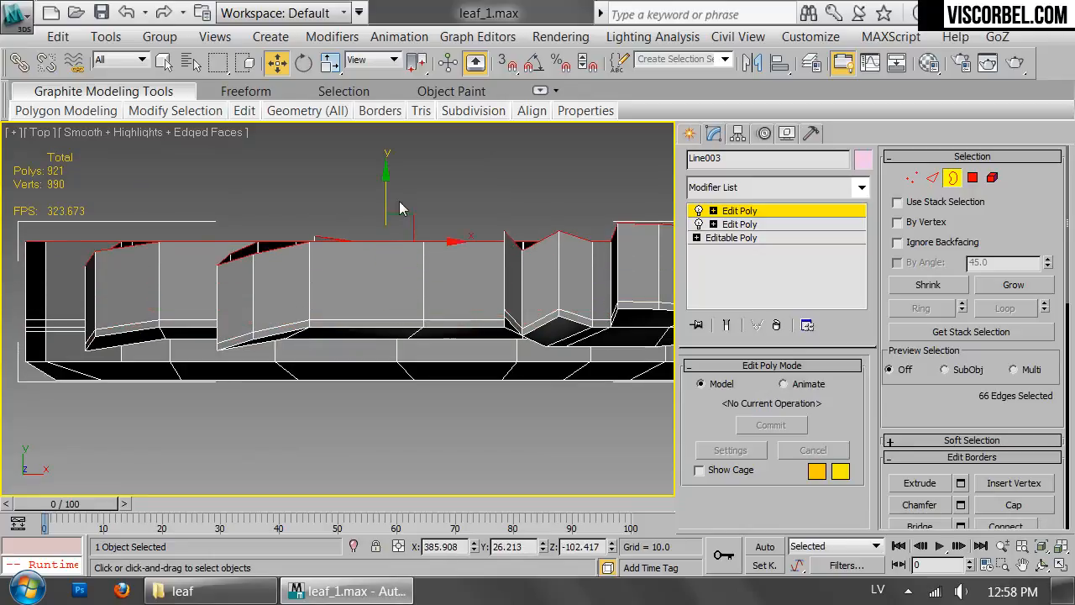
scroll(418, 242, "down", 3)
scroll(418, 241, "up", 3)
key("r")
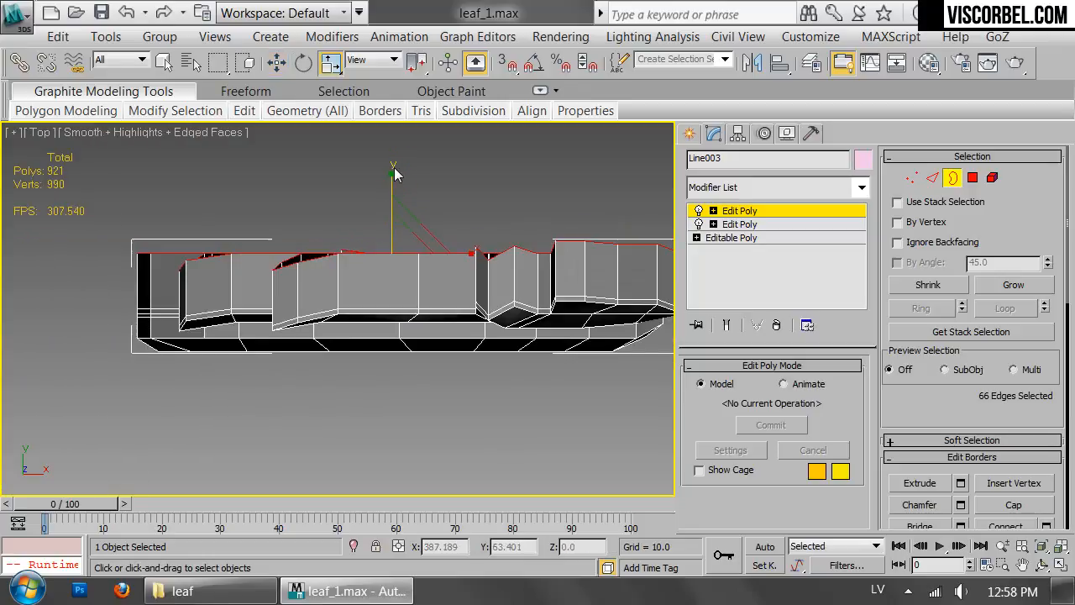
right_click(332, 64)
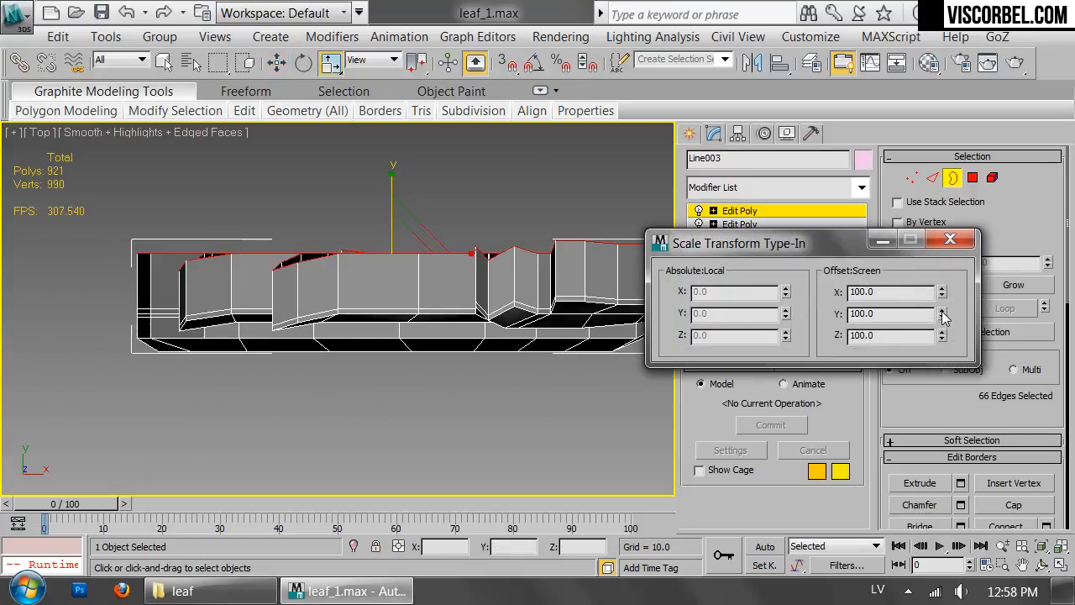
right_click(942, 315)
left_click(957, 242)
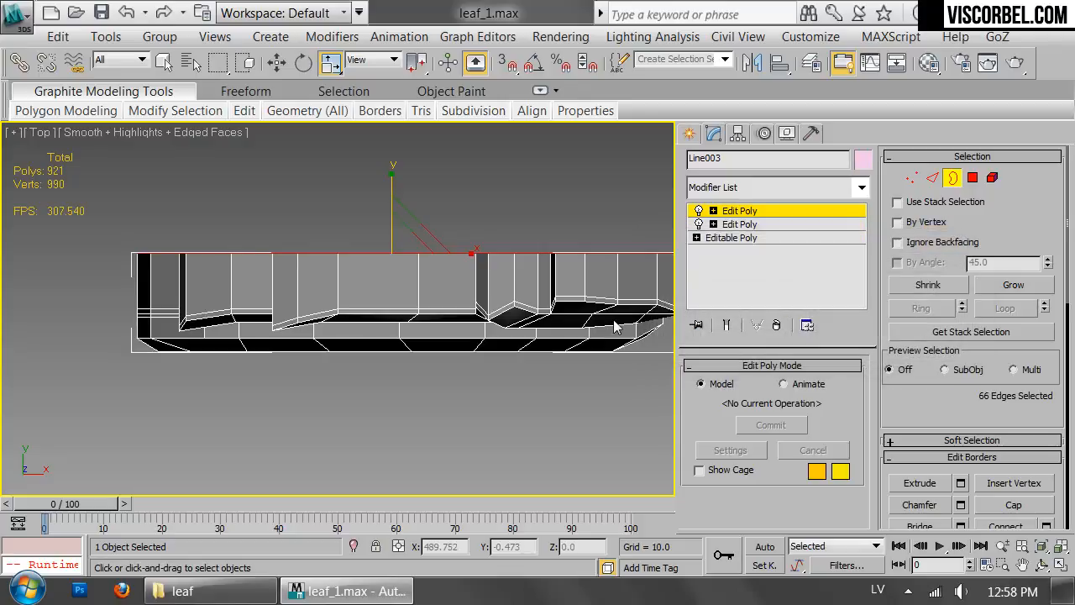
Leave border editing and add a TurboSmooth modifier to the whole leaf.
key("3")
left_click(766, 186)
key("t")
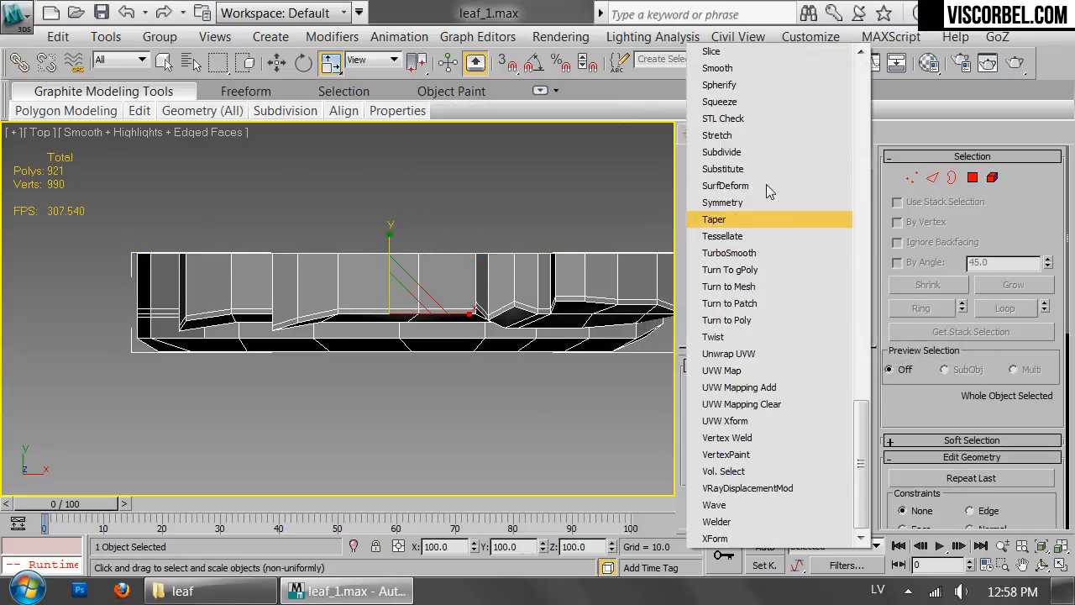
left_click(754, 253)
Examine the smoothed leaf without edged faces in the Perspective and Front views, focusing on the lobes near the curl.
key("p")
key("z")
middle_click_drag(412, 374, 430, 225, "alt")
left_click(565, 265)
key("F4")
scroll(518, 306, "down", 5)
middle_click_drag(490, 319, 479, 286, "alt")
middle_click_drag(353, 246, 472, 212)
key("f")
scroll(375, 218, "down", 4)
scroll(496, 209, "up", 10)
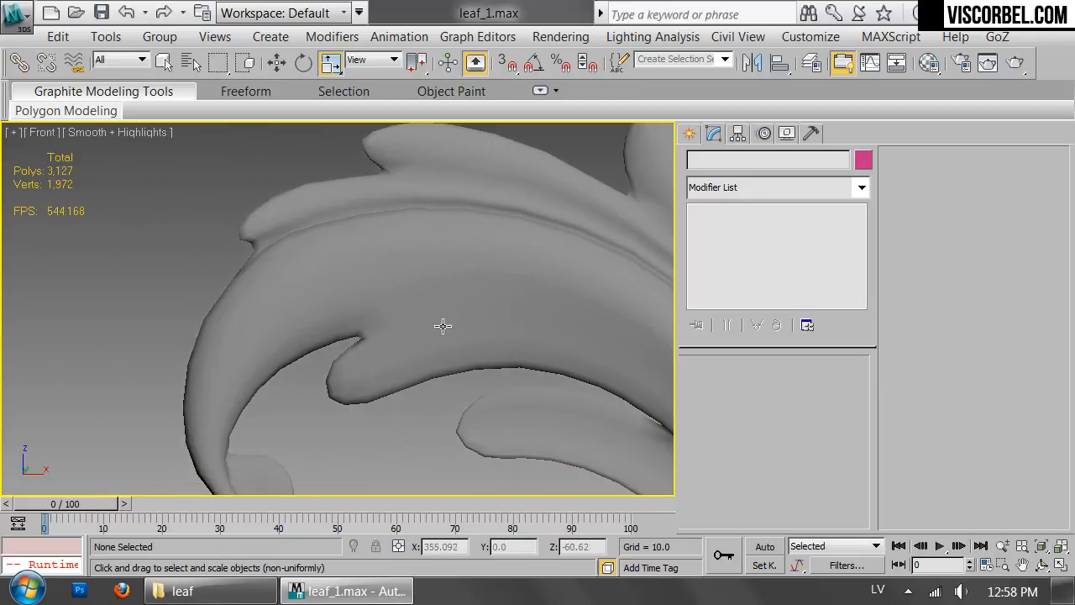
Select the leaf and return to its lower Edit Poly modifier with Hold/Yes, showing edged faces around the lobe beside the curl.
left_click(371, 357)
left_click(745, 227)
left_click(747, 238)
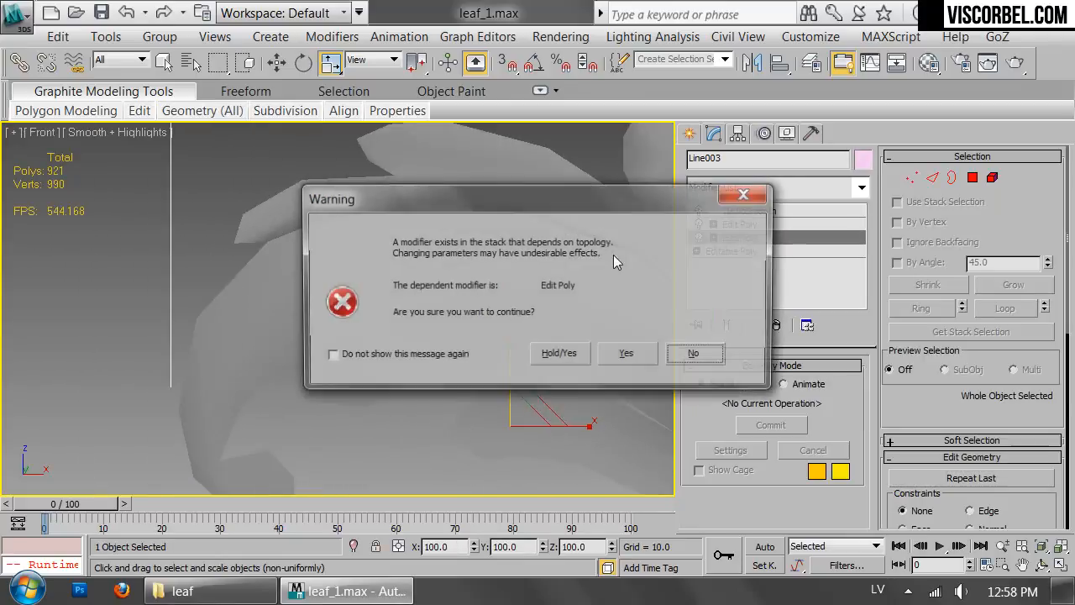
left_click(568, 351)
key("F4")
scroll(482, 276, "up", 1)
middle_click_drag(427, 327, 456, 298)
scroll(479, 279, "down", 1)
scroll(477, 282, "up", 1)
scroll(474, 284, "down", 1)
scroll(457, 298, "down", 1)
scroll(383, 259, "up", 1)
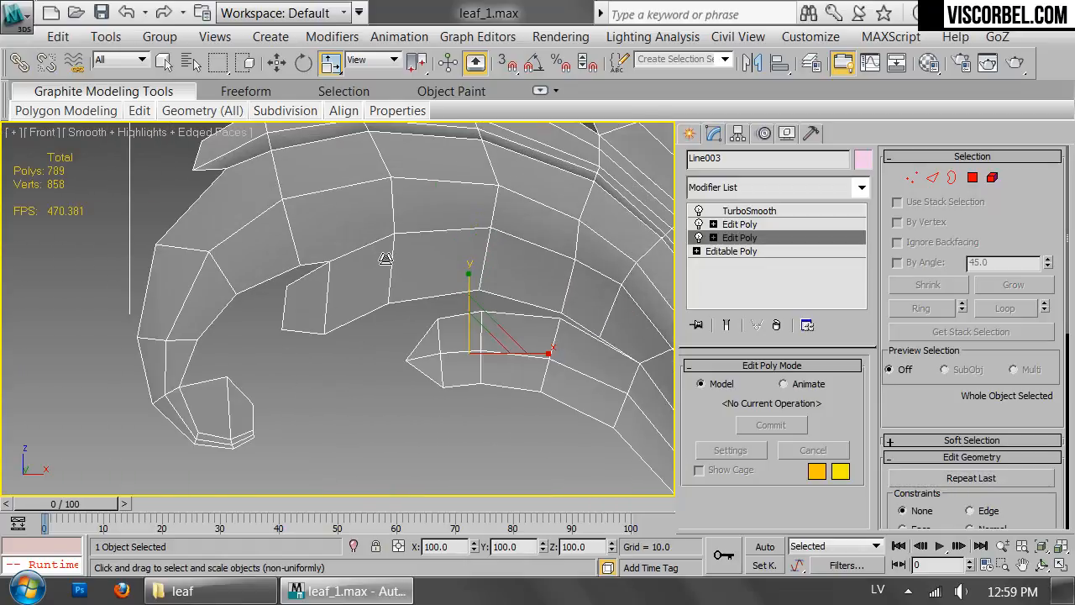
Select the ten crosswise edges along the lobe beside the curl and connect them with a new edge line.
key("2")
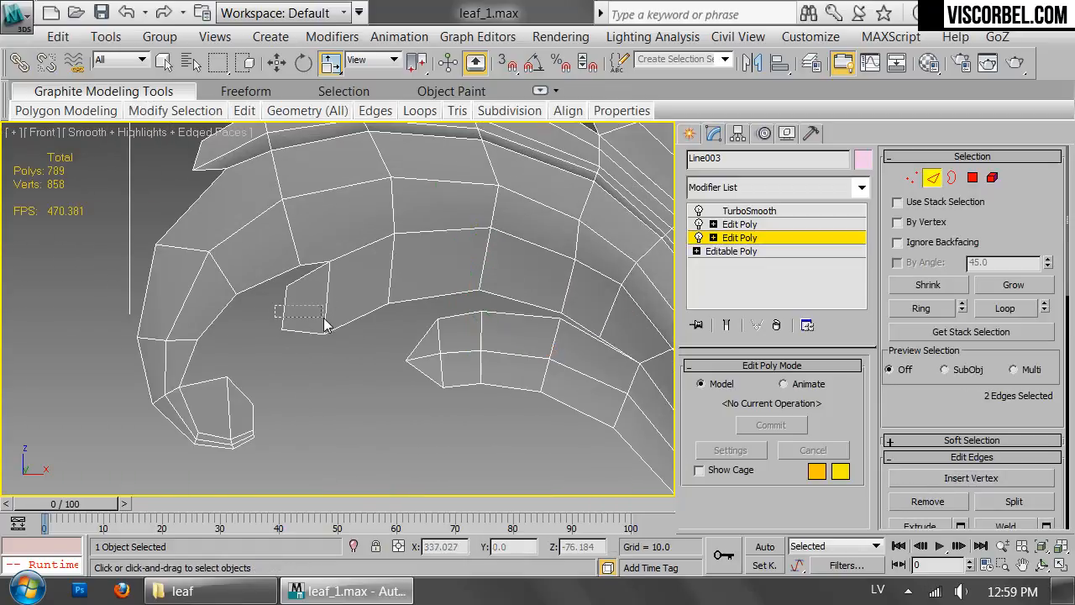
left_click_drag(444, 260, 448, 262, "ctrl")
left_click(484, 266, "ctrl")
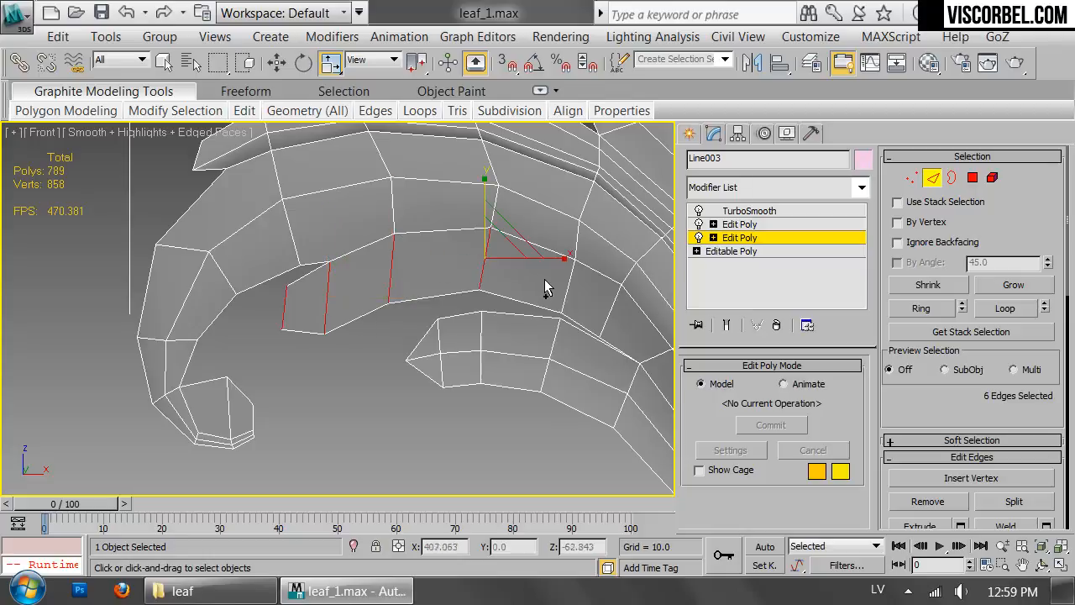
left_click(567, 286, "ctrl")
left_click(653, 359, "ctrl")
middle_click_drag(591, 310, 416, 222)
left_click(558, 377, "ctrl")
middle_click_drag(554, 380, 492, 173)
left_click(543, 340, "ctrl")
middle_click_drag(418, 204, 518, 433)
right_click(444, 271)
left_click(437, 341)
Move the new ten-edge line in the Perspective view to shape the depth of the lobe beside the curl.
key("1")
key("p")
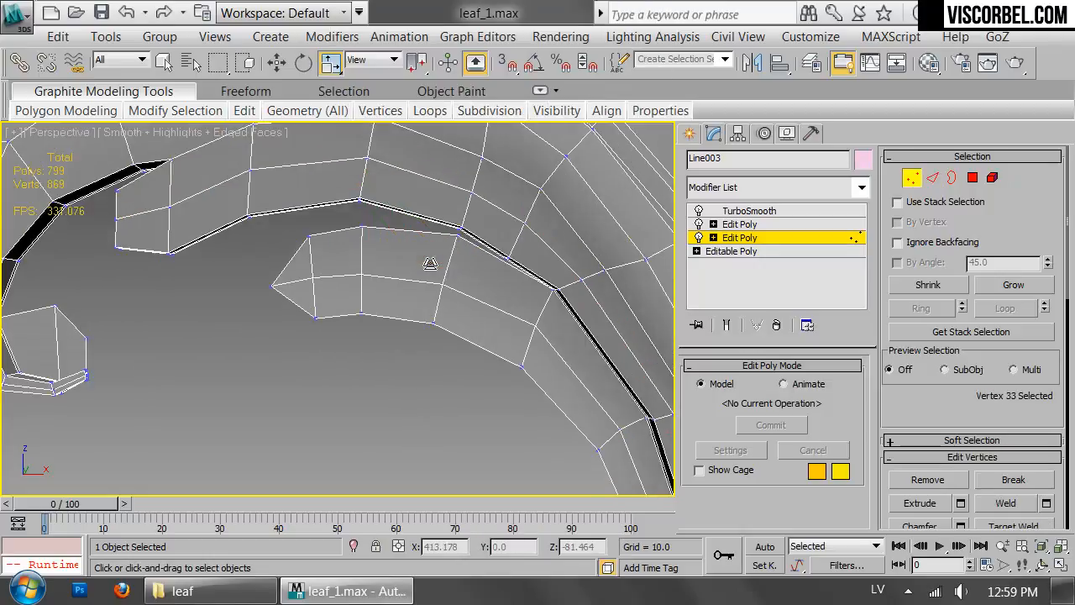
key("z")
scroll(355, 308, "down", 8)
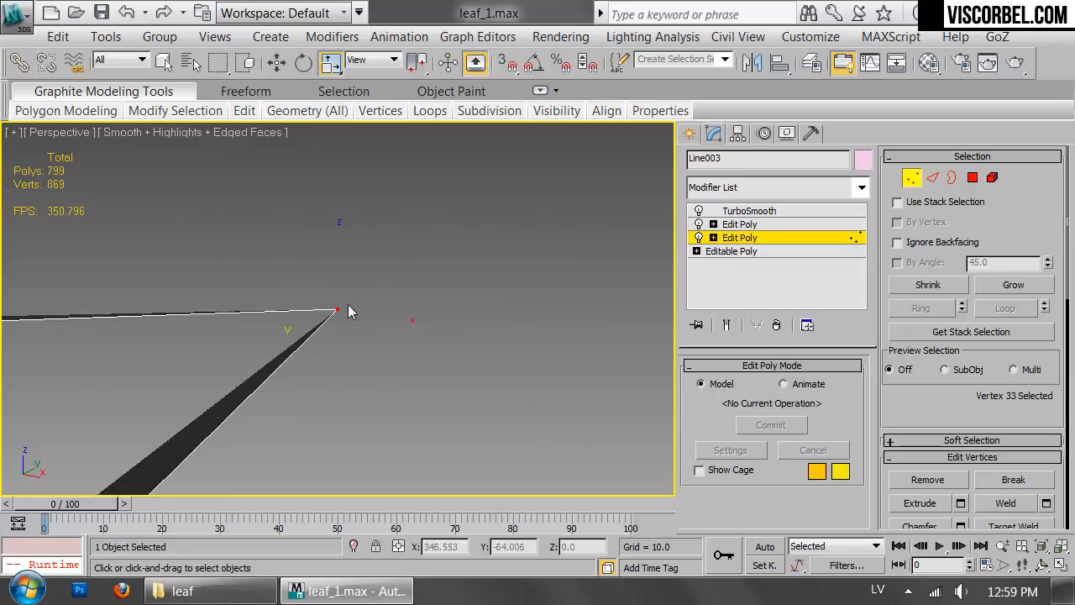
key("2")
scroll(372, 314, "down", 4)
scroll(383, 322, "up", 6)
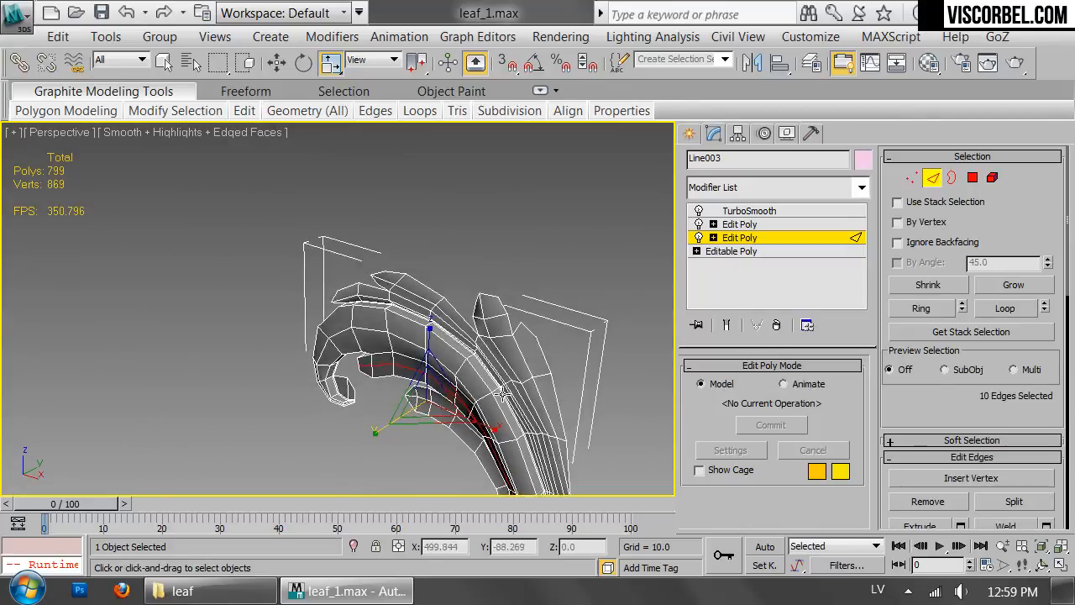
key("w")
middle_click_drag(483, 256, 487, 265, "alt")
left_click_drag(494, 267, 496, 270)
middle_click_drag(324, 203, 456, 150, "alt")
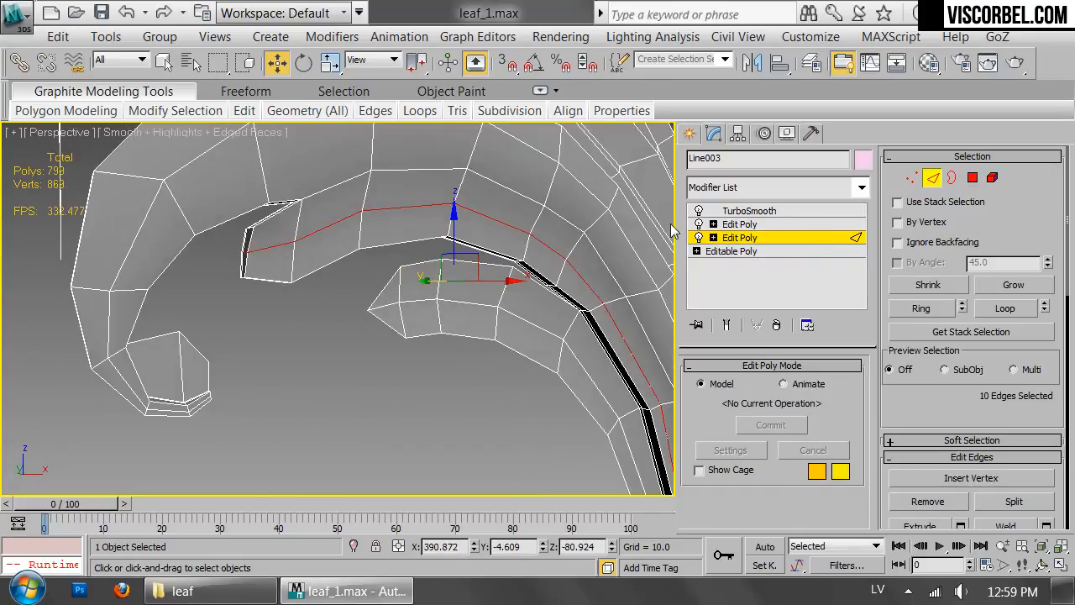
In the Front view, reposition the vertices at the tip of the lobe beside the curl to reshape its end.
key("f")
scroll(351, 304, "up", 5)
key("1")
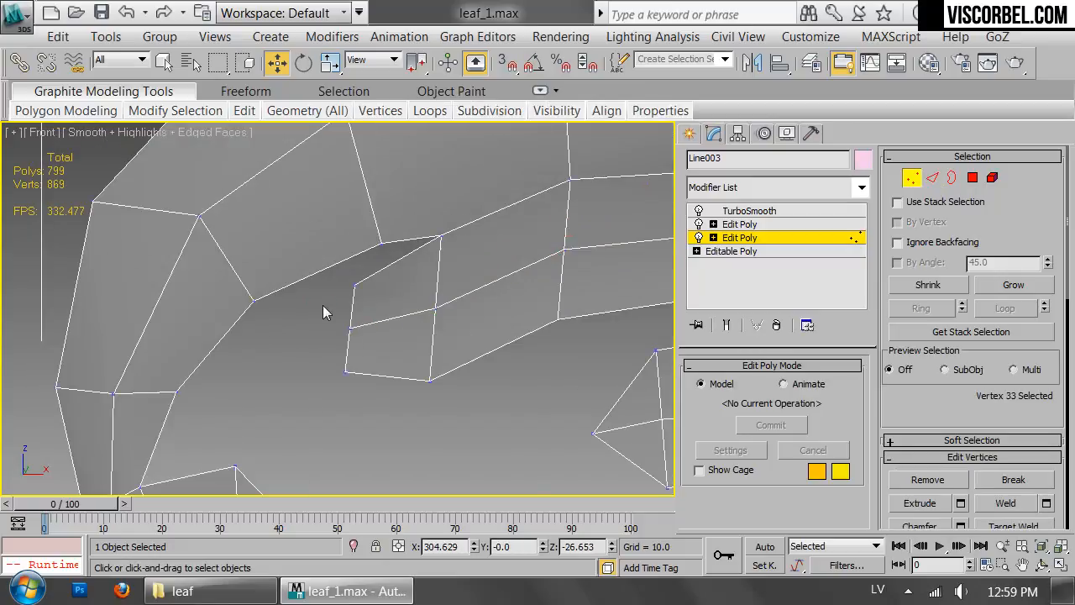
mouse_move(366, 305)
left_mouse_down()
mouse_move(381, 265)
mouse_move(363, 327)
left_mouse_up()
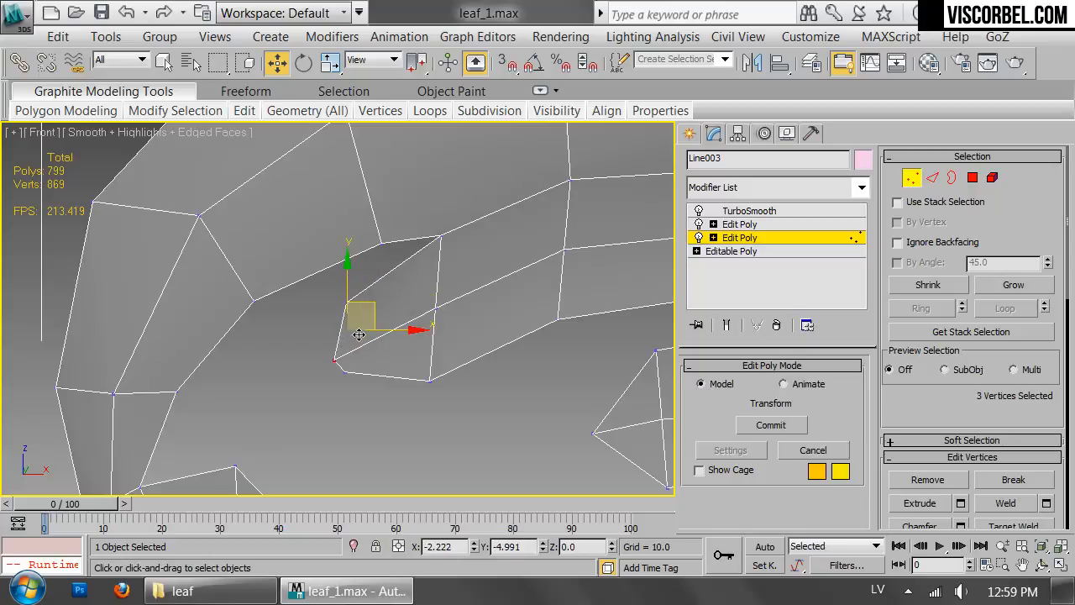
key("1")
In the upper Edit Poly, move the four vertices at the notch beside the curl toward the main leaf edge.
left_click(499, 440)
scroll(500, 336, "down", 3)
middle_click_drag(504, 267, 482, 297, "alt")
key("f")
left_click(480, 302)
left_click(719, 228)
key("1")
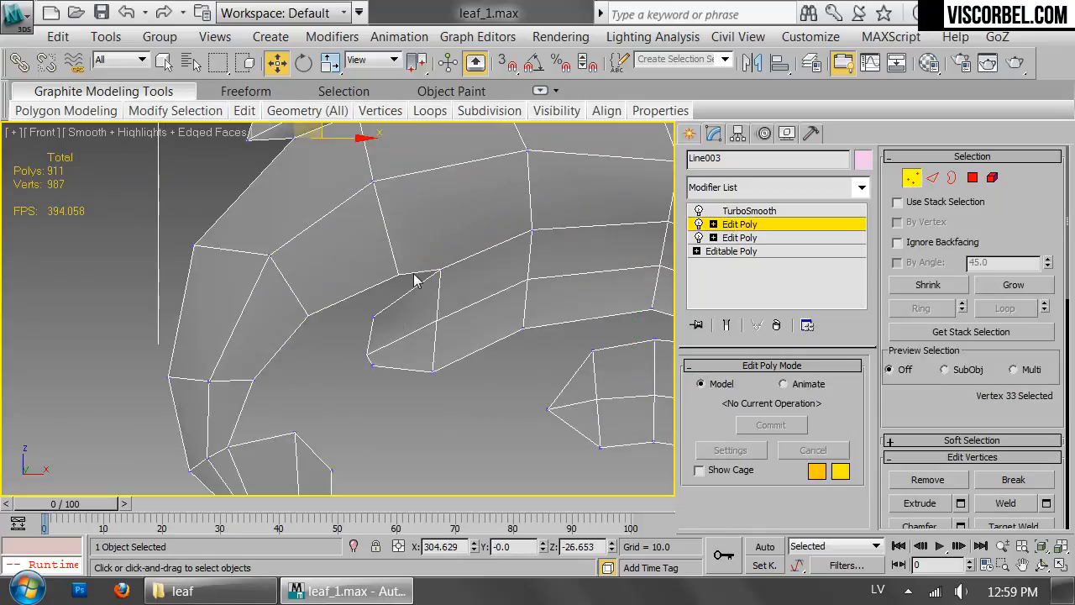
left_click_drag(462, 246, 441, 254)
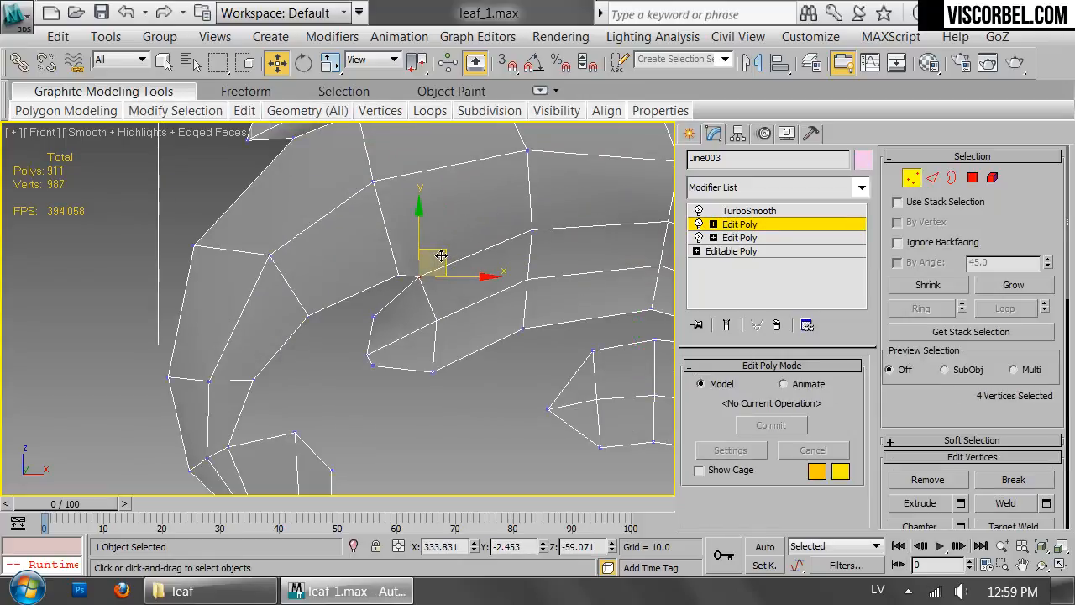
key("1")
In the upper Edit Poly, connect the lengthwise edges at the tip of the lobe beside the curl with a new crosswise edge line.
left_click(489, 404)
scroll(523, 366, "down", 3)
middle_click_drag(524, 365, 434, 334)
scroll(540, 361, "down", 2)
scroll(434, 334, "up", 6)
left_click(641, 234)
left_click(738, 229)
key("2")
scroll(391, 292, "up", 5)
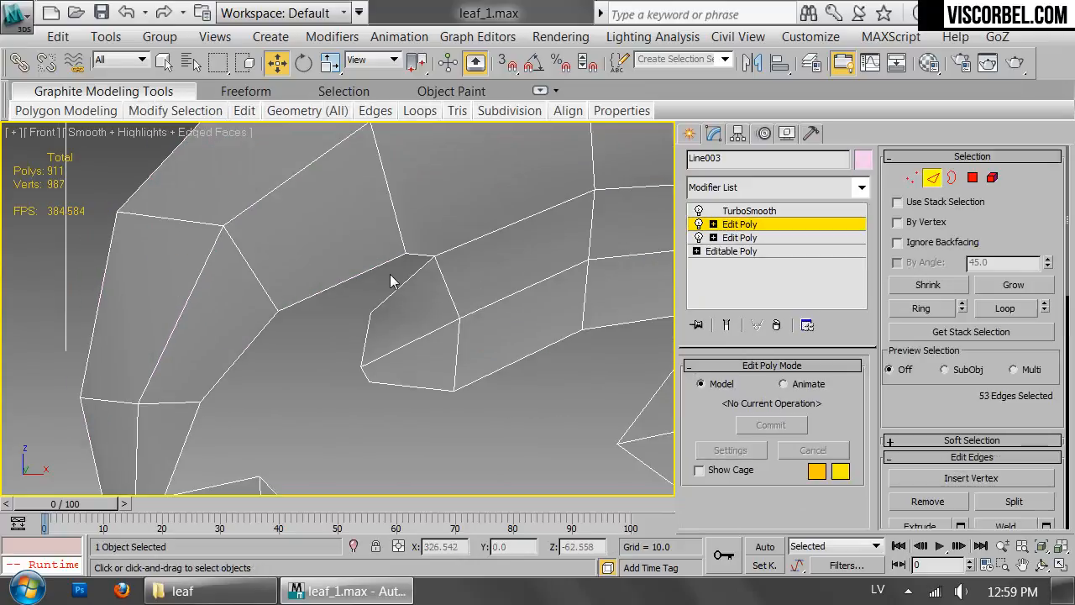
left_click_drag(425, 403, 427, 401)
right_click(501, 286)
left_click(445, 356)
Rearrange the vertices around the new edge line and lobe end to form a sharper, downward-pointing tip.
key("1")
left_click_drag(346, 304, 479, 420)
left_click_drag(476, 366, 505, 342)
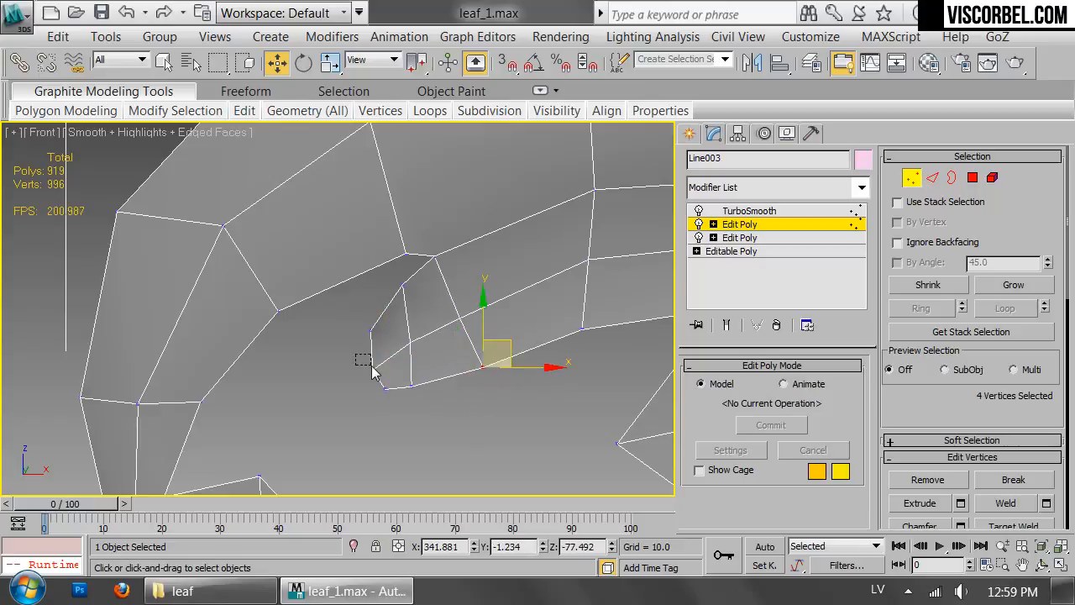
left_click_drag(361, 363, 391, 388)
left_click_drag(388, 350, 392, 361)
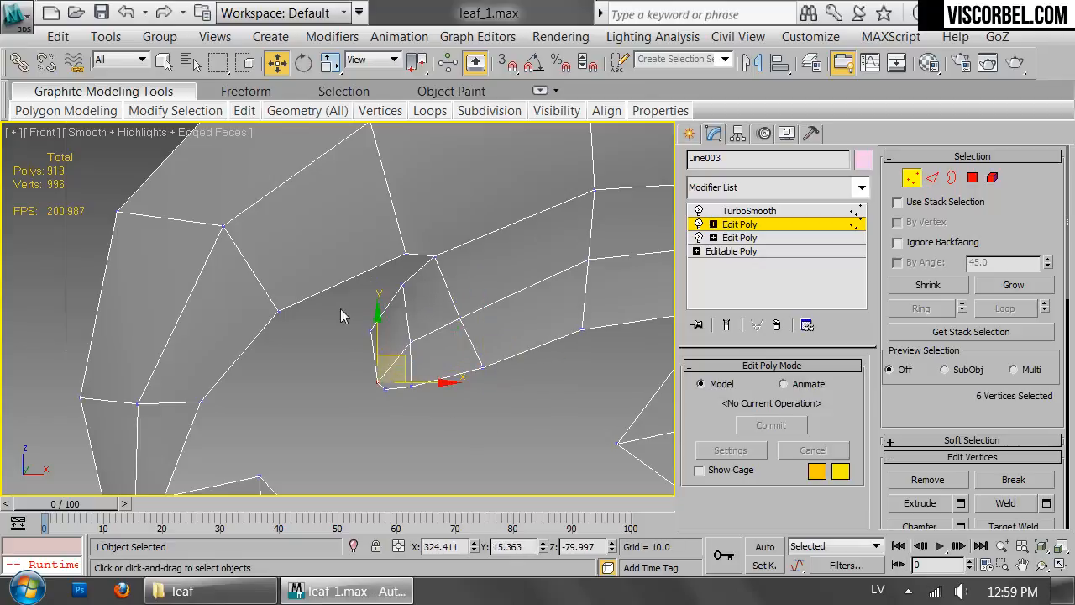
left_click_drag(351, 310, 375, 343)
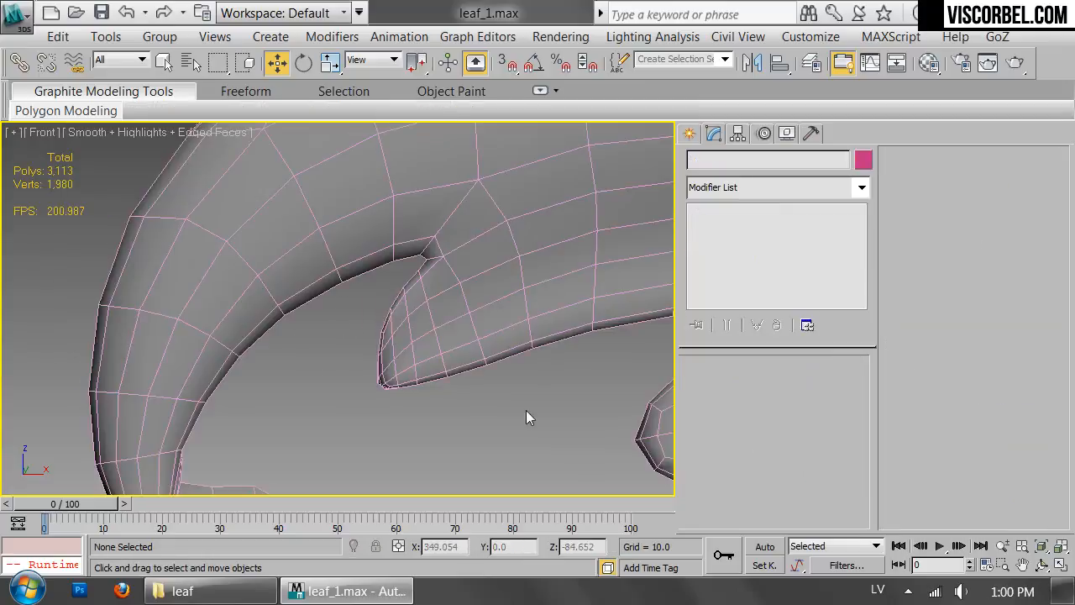
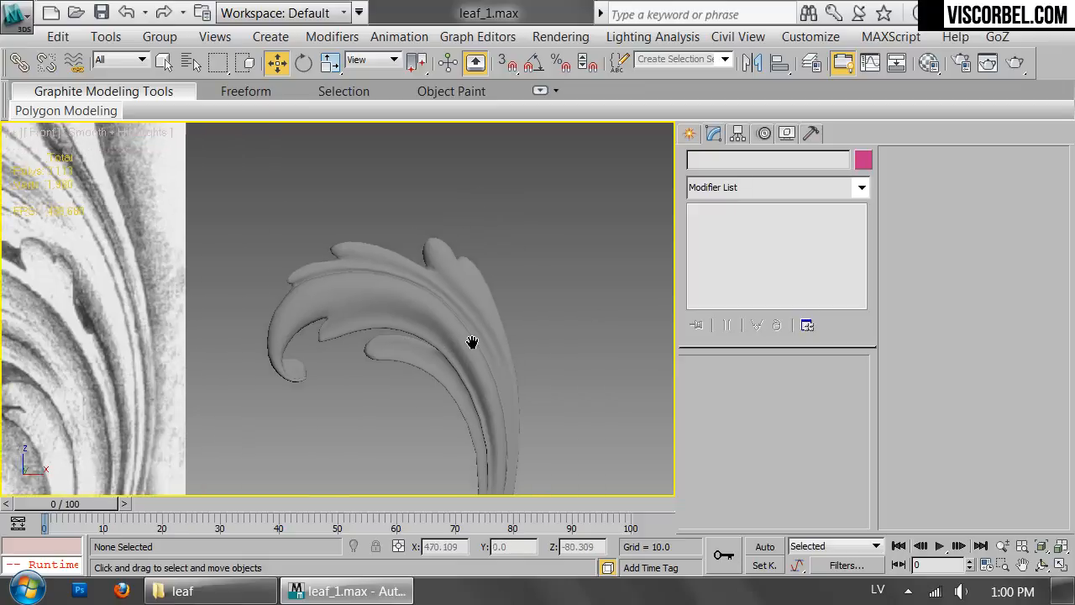
With the end result shown, pull the inner lobe's three tip vertices outward about 8.3 along X and 4.7 down.
left_click(461, 276)
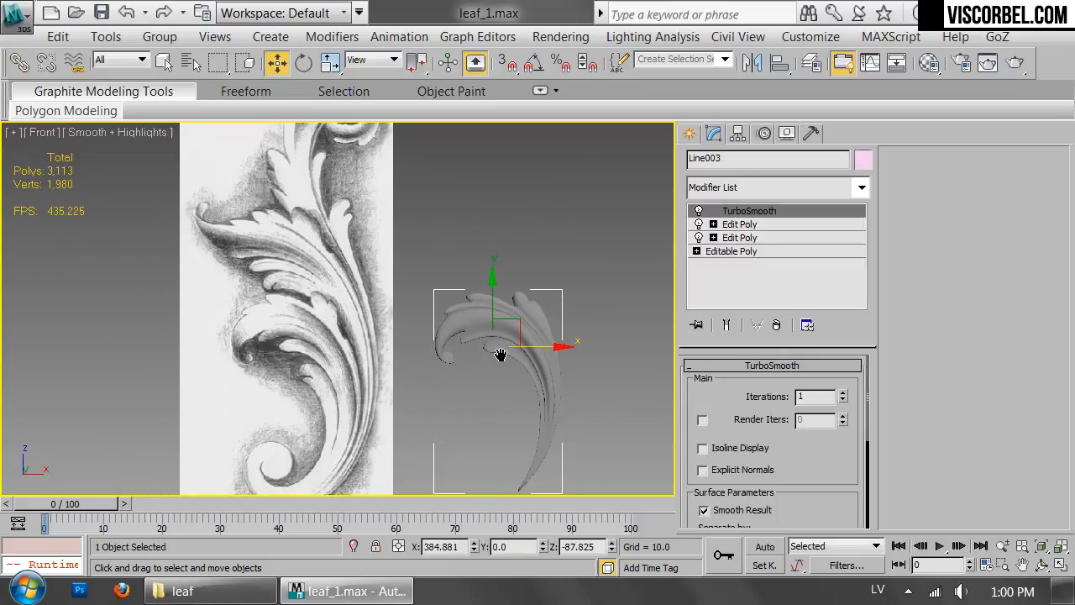
scroll(501, 354, "up", 5)
middle_click_drag(501, 354, 464, 325)
left_click(730, 225)
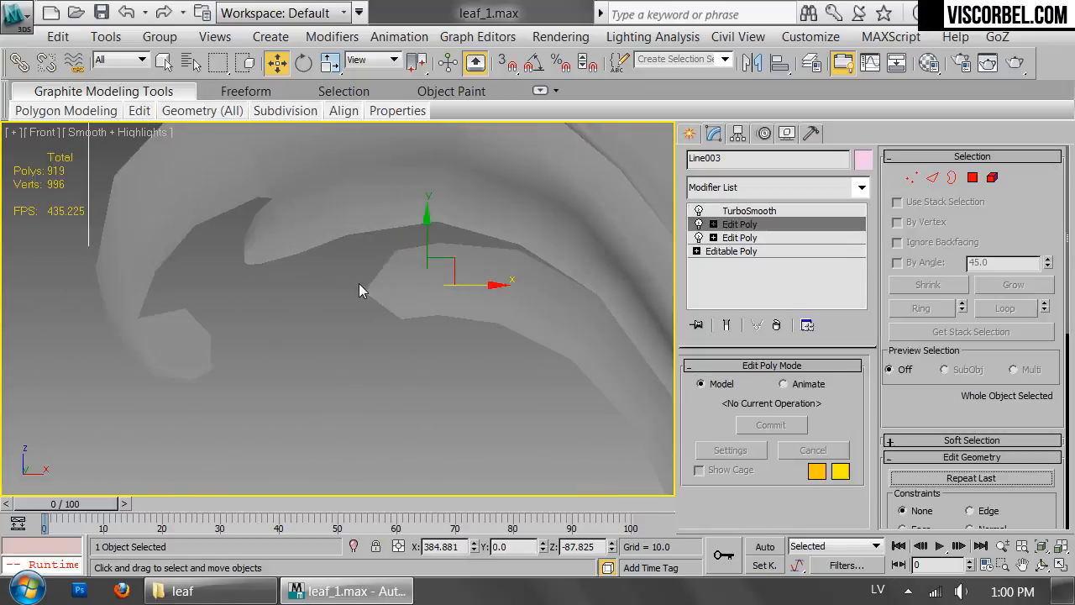
scroll(351, 284, "up", 1)
middle_click_drag(347, 283, 351, 302)
key("1")
left_click_drag(351, 303, 411, 326)
left_click(727, 325)
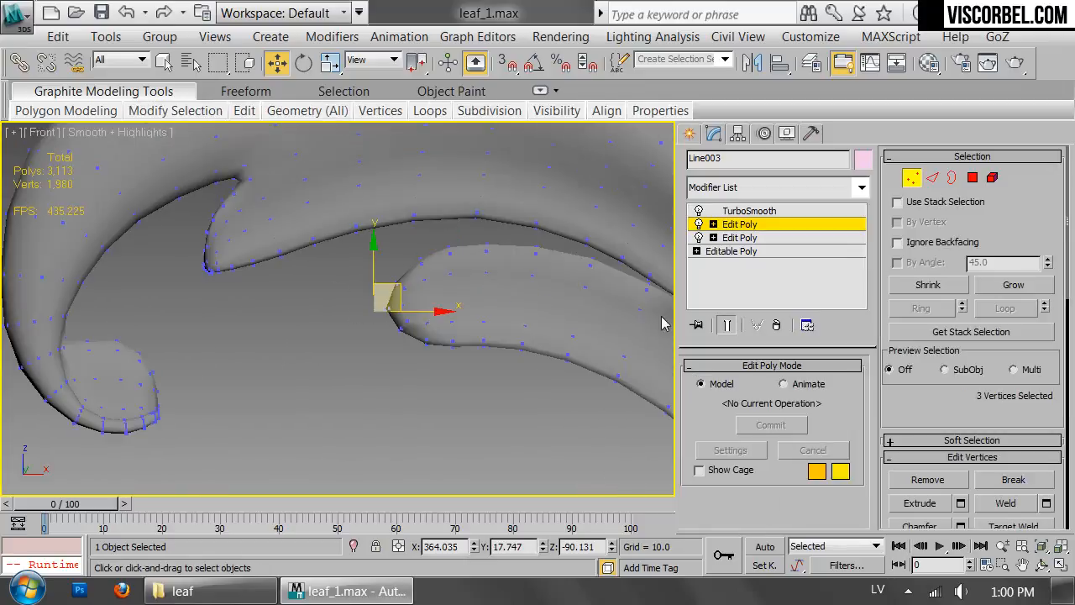
left_click_drag(398, 289, 356, 295)
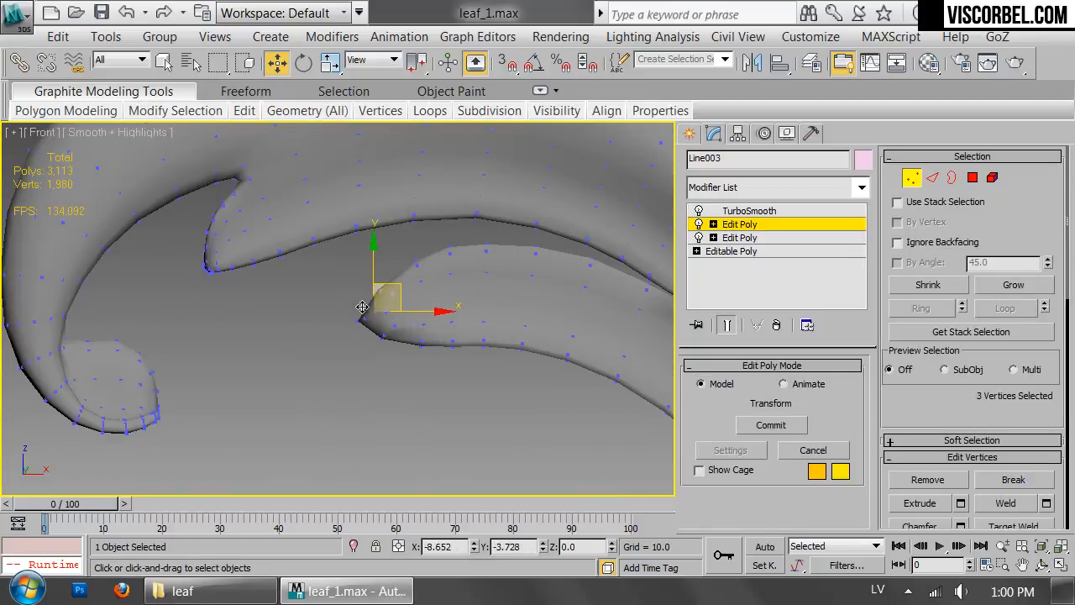
scroll(439, 333, "down", 5)
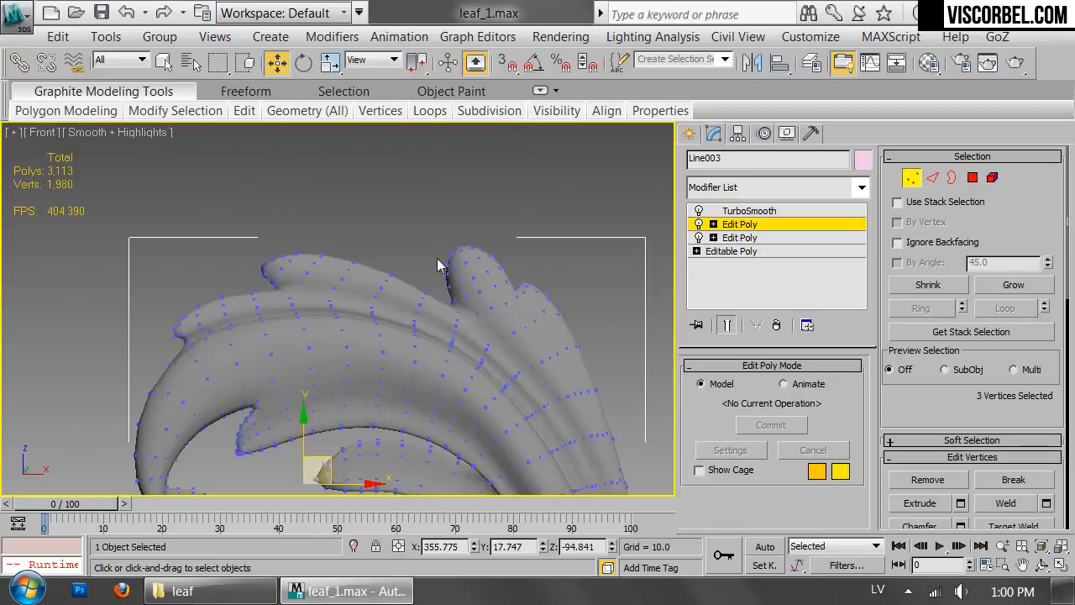
Pull the tip vertices of the tallest upper lobe upward into a point, checking the smoothed end result.
left_click_drag(471, 261, 476, 208)
left_click(726, 323)
middle_click_drag(520, 252, 420, 308)
left_click(727, 324)
left_click_drag(385, 279, 422, 216)
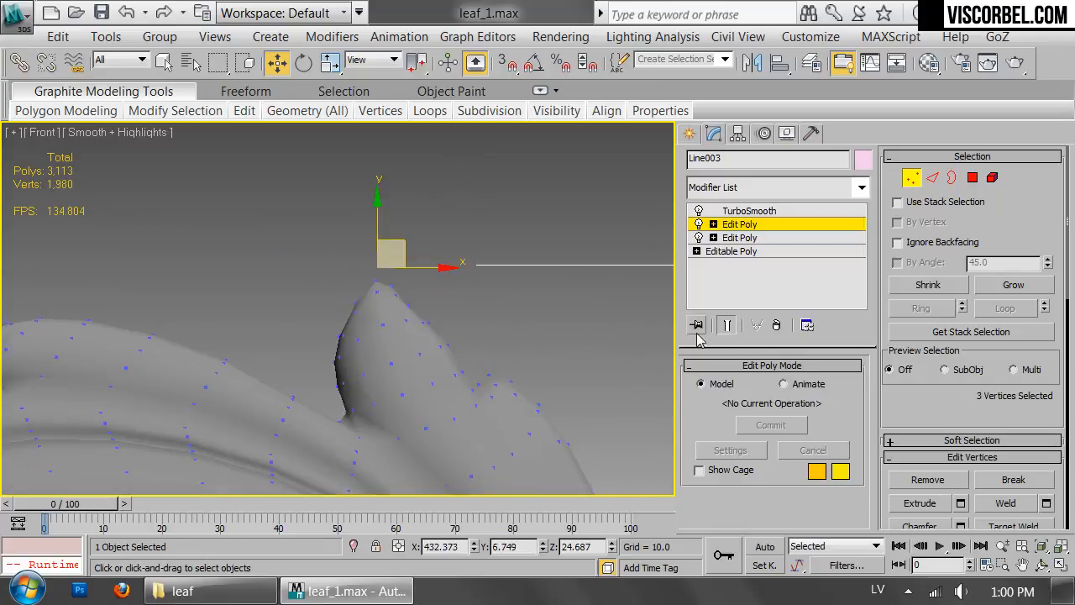
left_click(727, 325)
Move the three tip vertices of the small lobe beside the tallest one about 3.7 along X and 5.5 up.
left_click(478, 354)
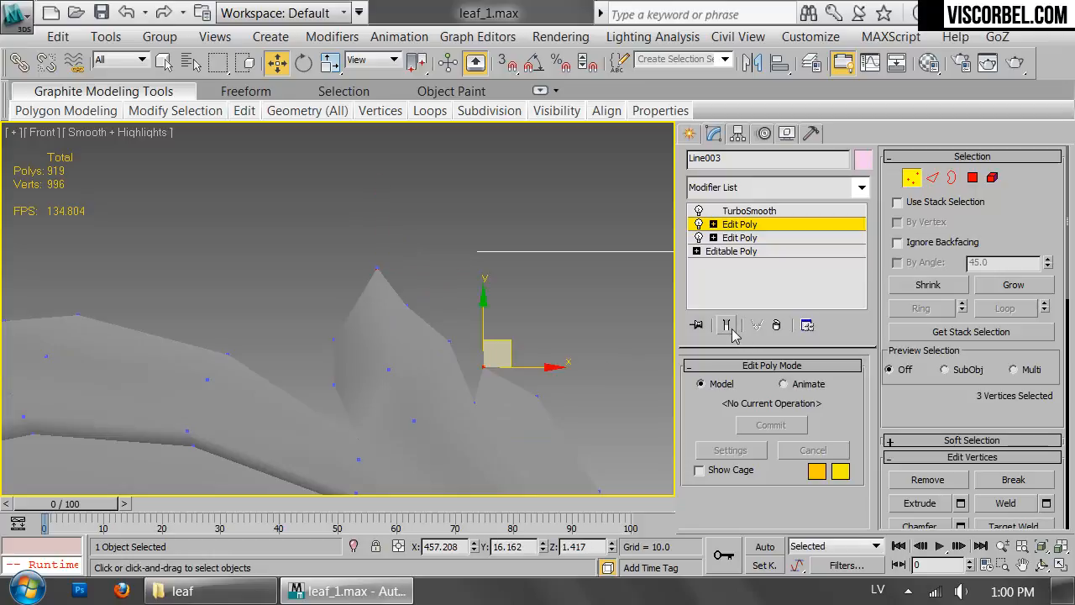
left_click(727, 327)
left_click_drag(516, 317, 530, 293)
middle_click_drag(208, 266, 522, 218)
scroll(520, 218, "down", 2)
Pull the tip vertices of the upper lobe nearer the curl outward into a sharper point.
left_click(729, 326)
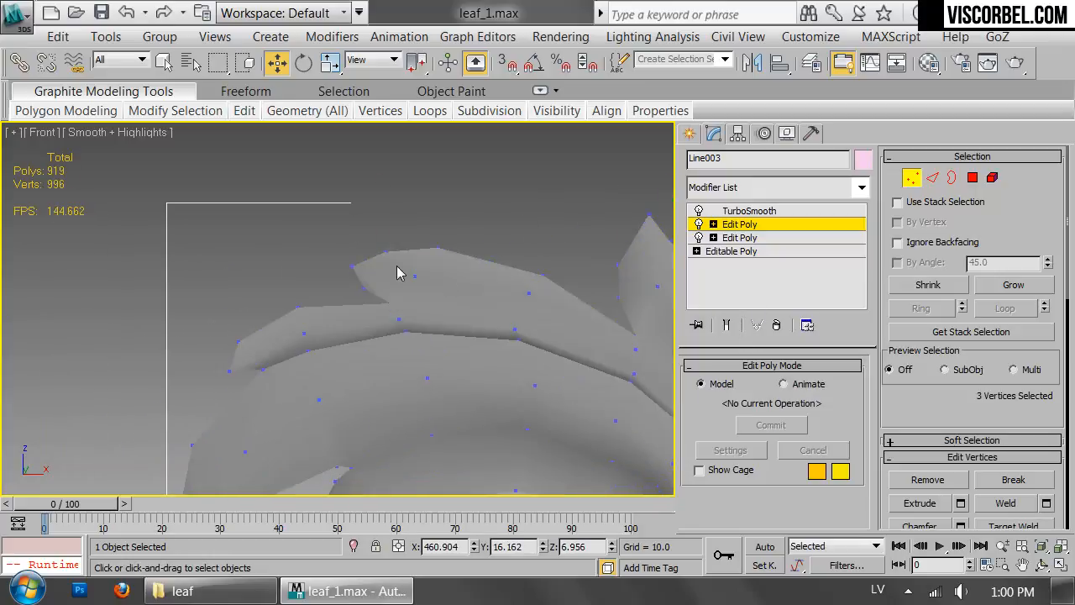
mouse_move(340, 251)
left_mouse_down()
mouse_move(356, 266)
mouse_move(350, 247)
mouse_move(339, 253)
left_mouse_up()
left_click(727, 326)
Pull the three tip vertices of the outer lobe nearest the curl outward and compare the smoothed leaf with the reference drawing.
left_click(724, 326)
left_click_drag(218, 361, 250, 386)
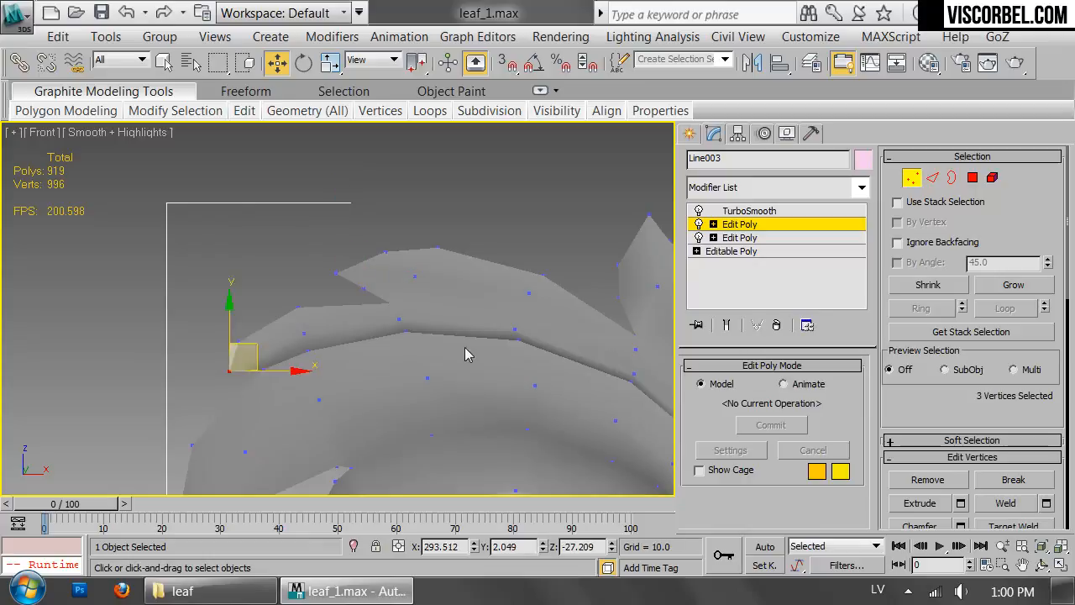
left_click(727, 326)
left_click_drag(245, 342, 230, 358)
key("1")
scroll(329, 303, "down", 3)
middle_click_drag(331, 307, 395, 215)
scroll(470, 257, "down", 5)
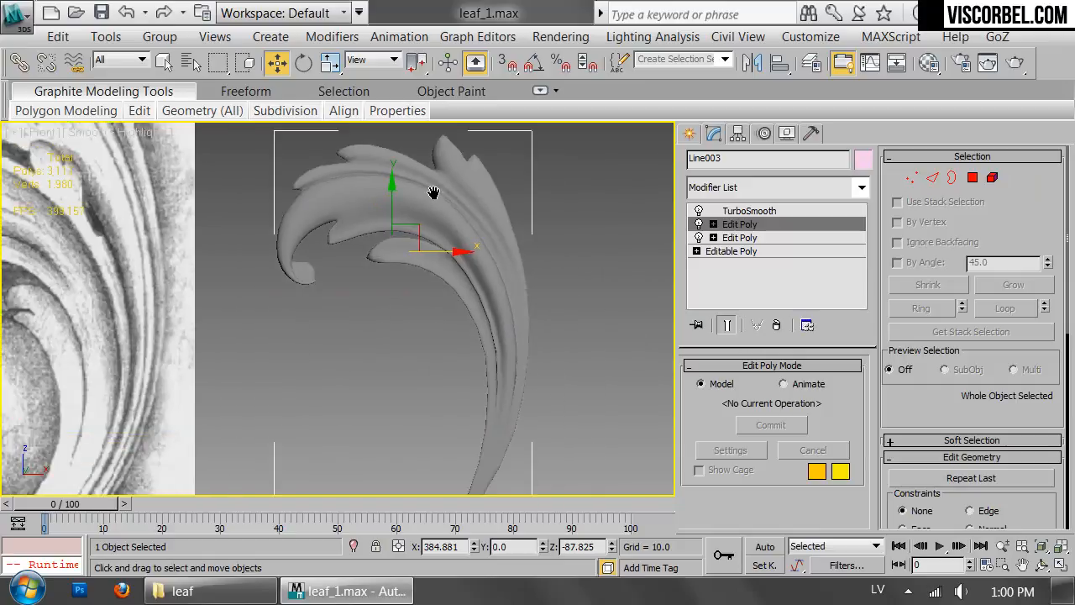
left_click(521, 239)
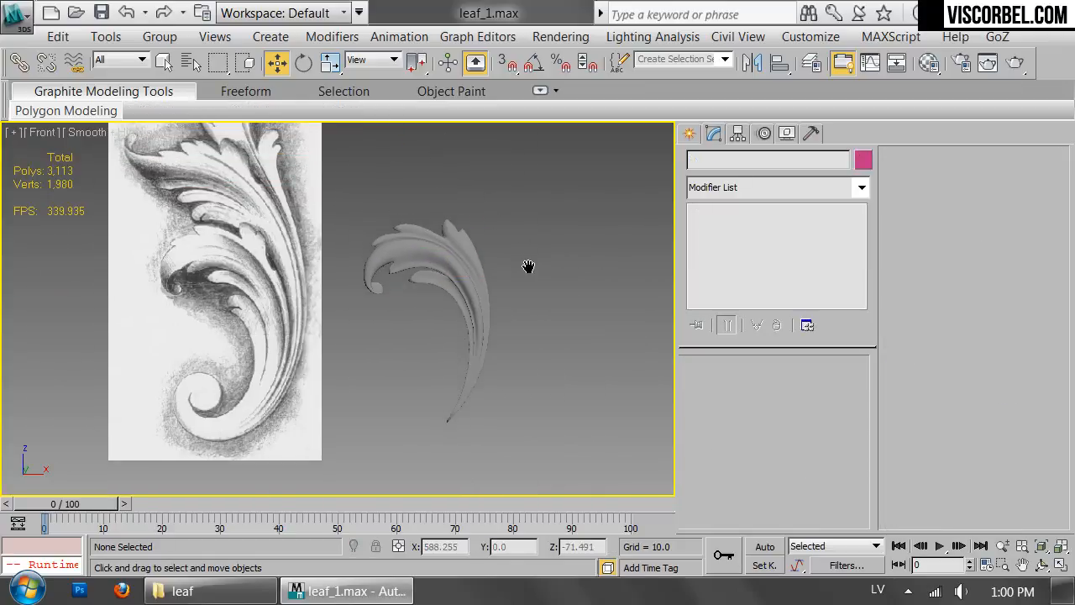
scroll(528, 266, "up", 6)
Delete the upper Edit Poly modifier from the leaf's modifier stack.
left_click(281, 322)
key("p")
key("z")
key("F4")
middle_click_drag(403, 286, 580, 285, "alt")
left_click(770, 224)
right_click(769, 224)
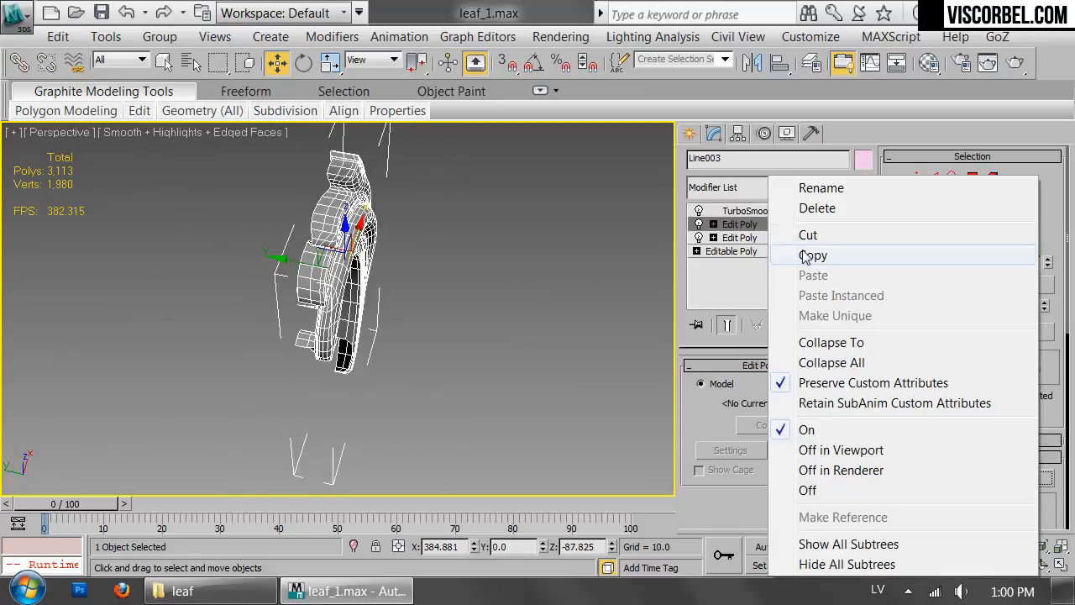
left_click(817, 208)
Examine the smoothed leaf without the deleted modifier in shaded perspective and front views.
left_click(570, 329)
middle_click_drag(570, 329, 453, 286, "alt")
left_click(404, 221)
key("F4")
middle_click_drag(404, 220, 382, 334, "alt")
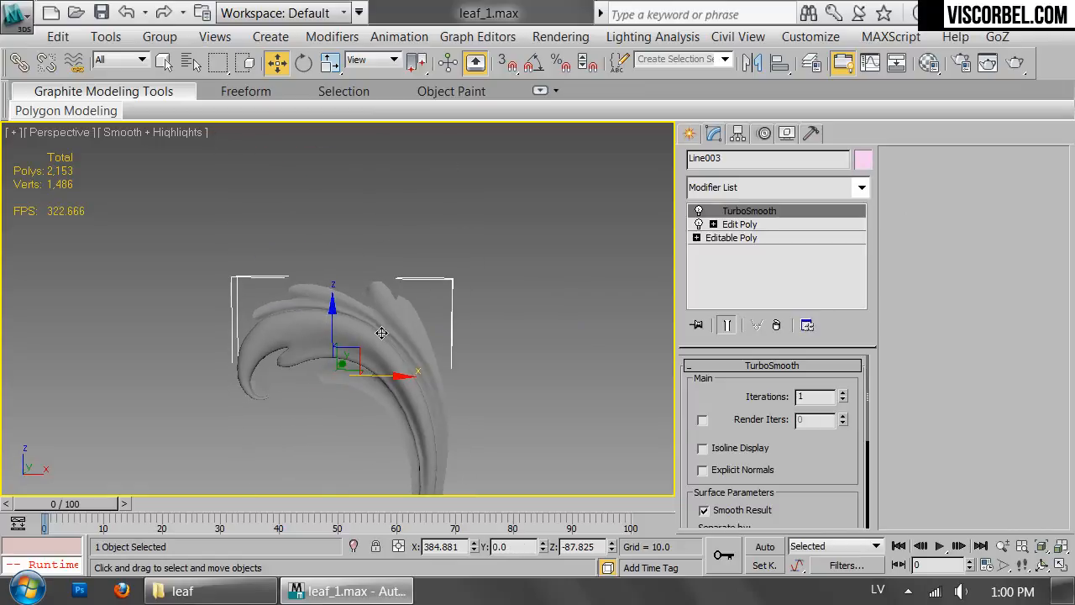
key("f")
scroll(420, 303, "down", 1)
middle_click_drag(451, 288, 554, 326)
scroll(553, 327, "up", 2)
In the remaining Edit Poly, select the edges along the crease between the main leaf and the small inner lobe, with the end result hidden.
left_click(739, 224)
key("F4")
scroll(555, 291, "up", 3)
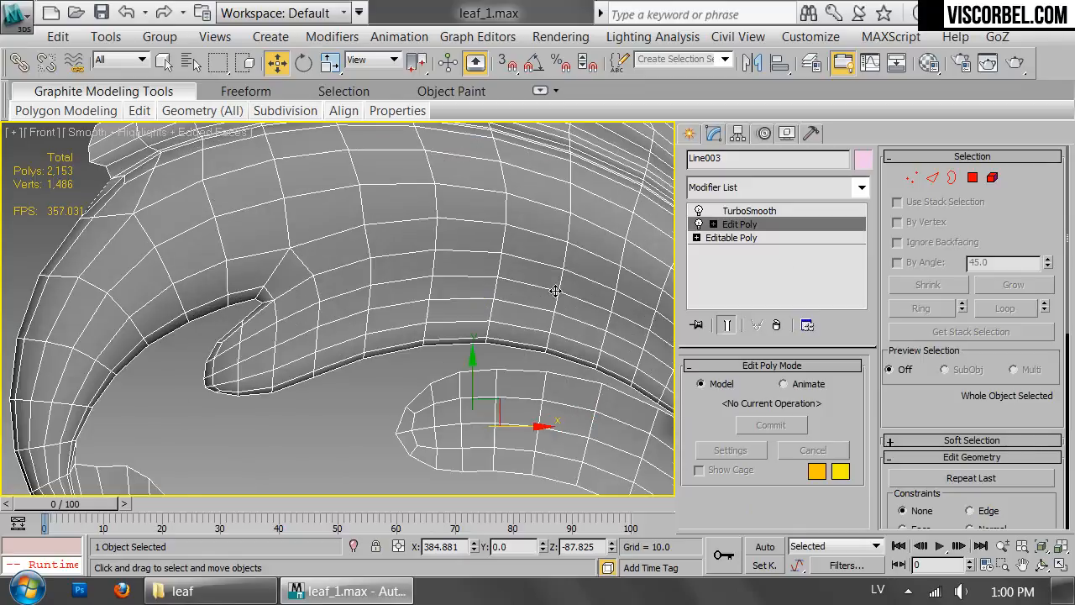
left_click(727, 326)
key("2")
scroll(276, 293, "up", 2)
left_click(283, 295)
left_click(370, 267)
left_click(478, 241, "ctrl")
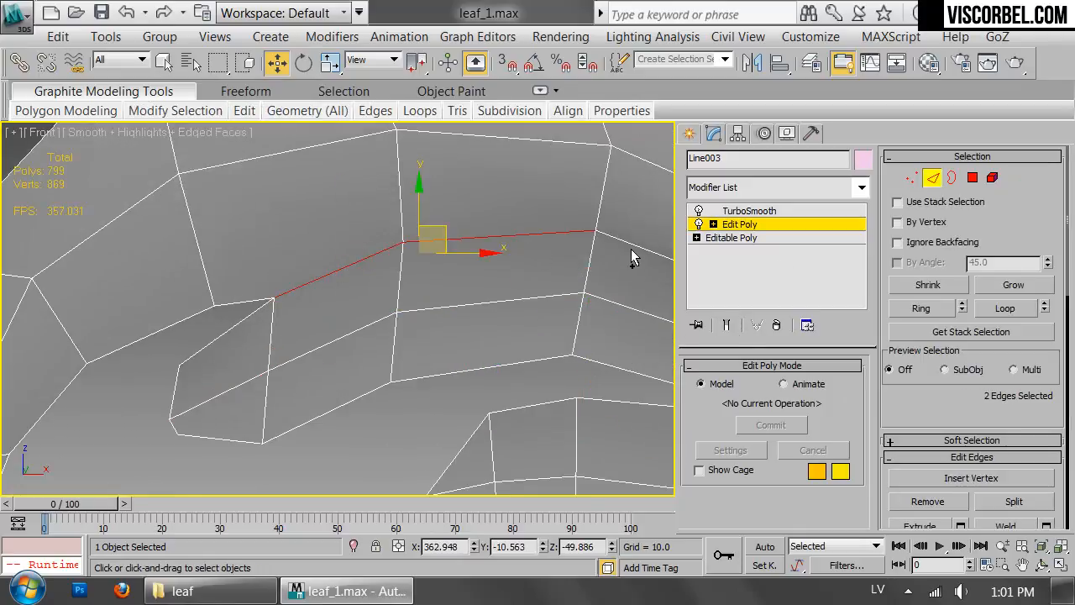
left_click(630, 243, "ctrl")
scroll(627, 243, "down", 3)
middle_click_drag(628, 242, 492, 254)
scroll(492, 254, "down", 3)
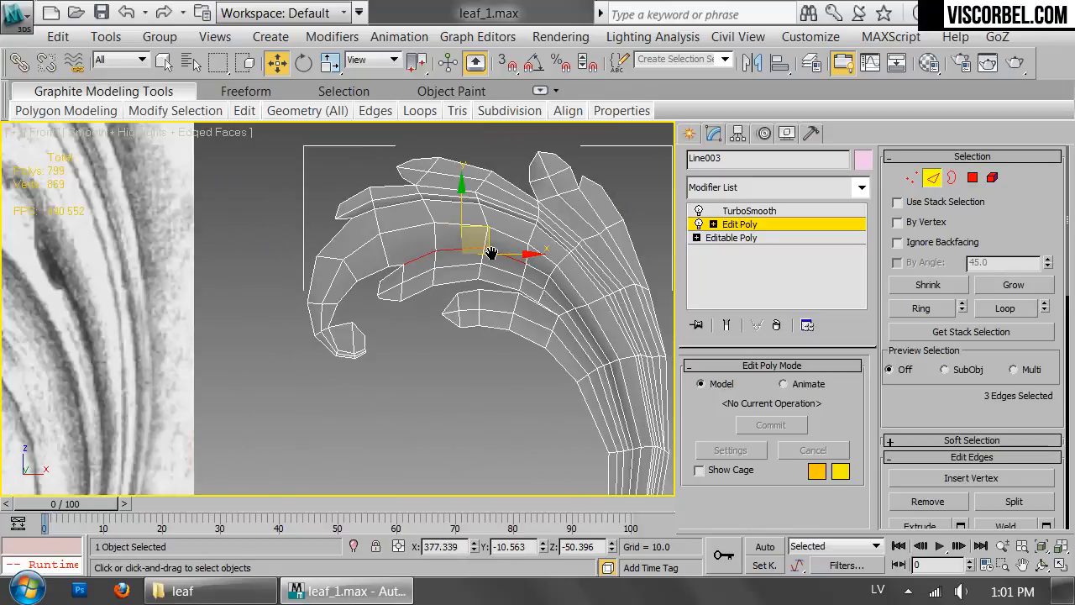
left_click(538, 272, "ctrl")
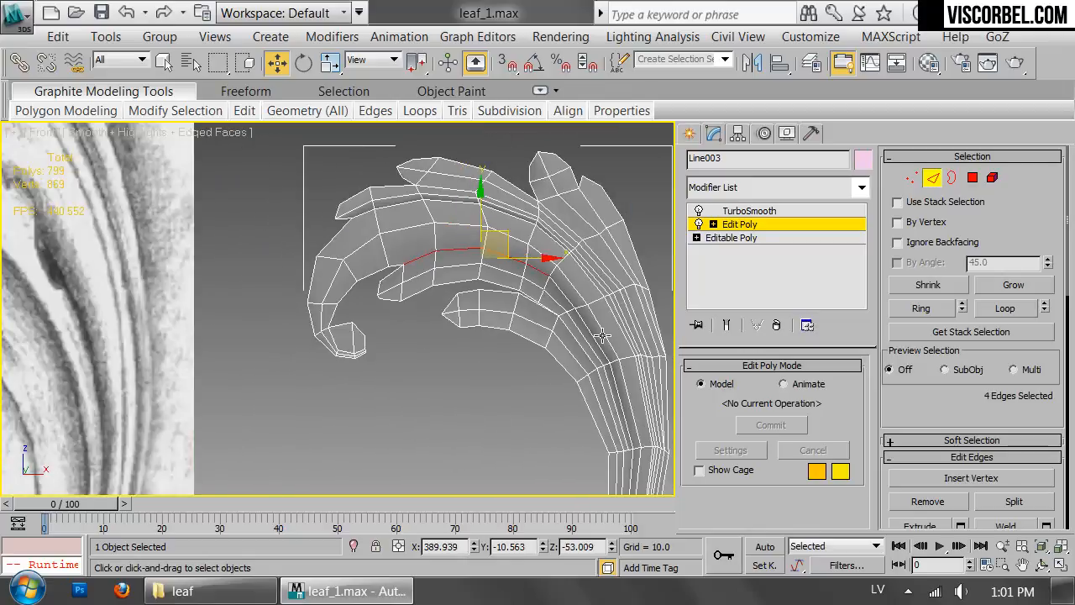
left_click(566, 297, "ctrl")
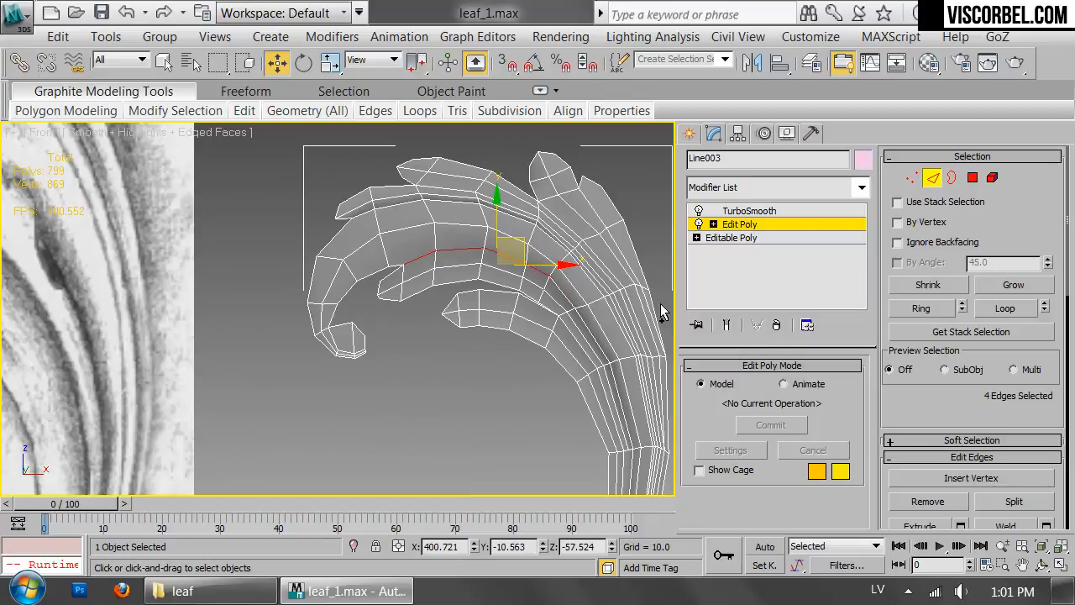
Extend the crease selection with Loop, then deselect the edges in the leaf's lower stem.
key("p")
scroll(463, 271, "up", 4)
middle_click_drag(463, 271, 572, 245)
left_click(1005, 307)
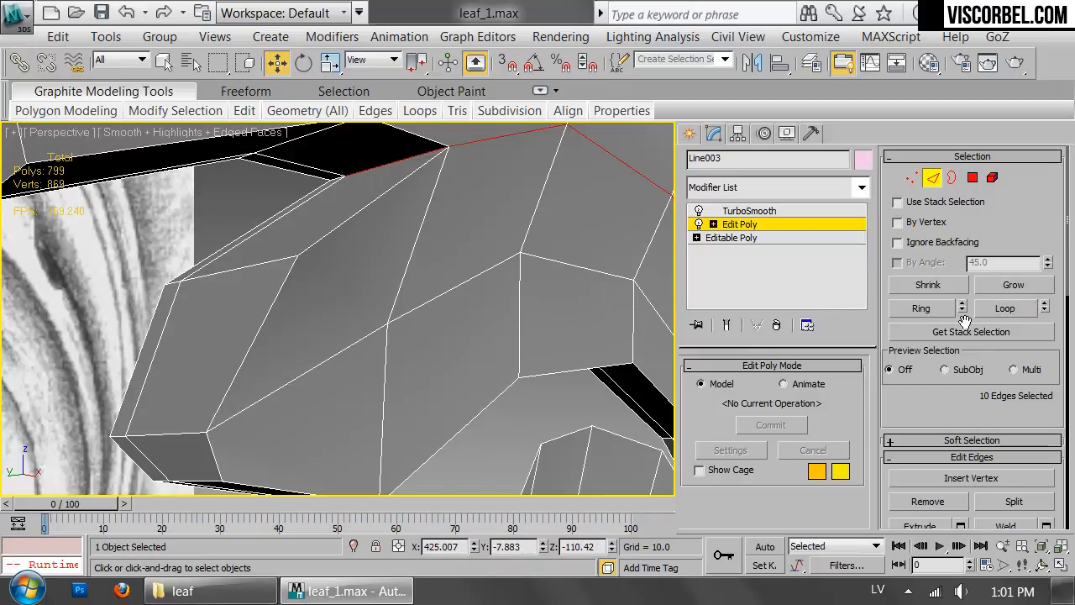
left_click(995, 313)
scroll(462, 267, "down", 6)
middle_click_drag(434, 237, 475, 246, "alt")
scroll(475, 246, "down", 3)
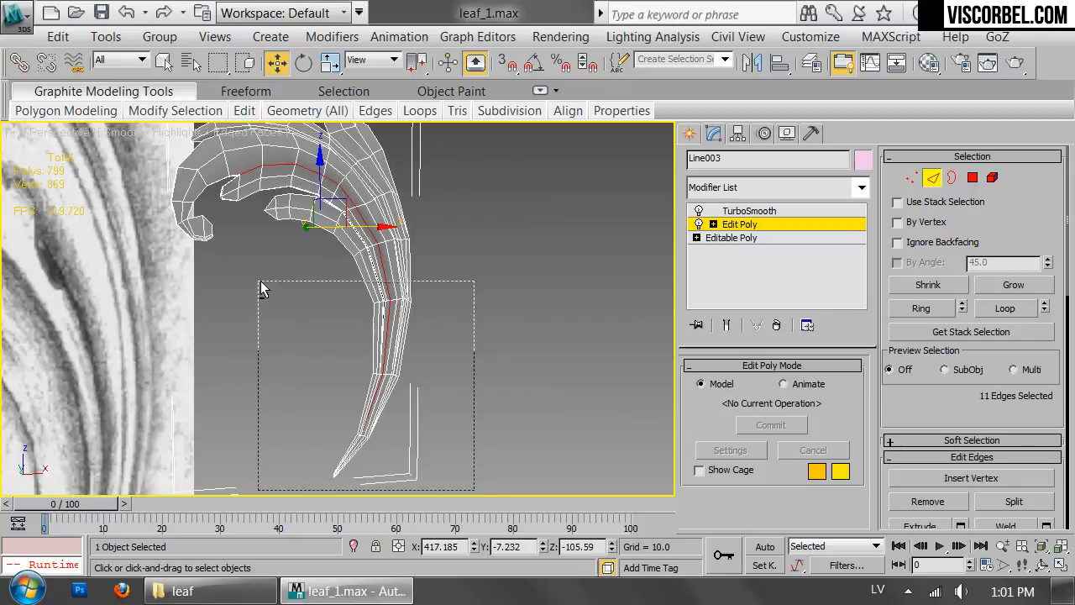
left_click_drag(290, 246, 295, 236, "alt")
Extrude the selected crease edges inward to form a narrow groove above the inner lobe.
middle_click_drag(444, 226, 445, 340)
scroll(537, 364, "up", 5)
scroll(346, 231, "up", 5)
right_click(555, 262)
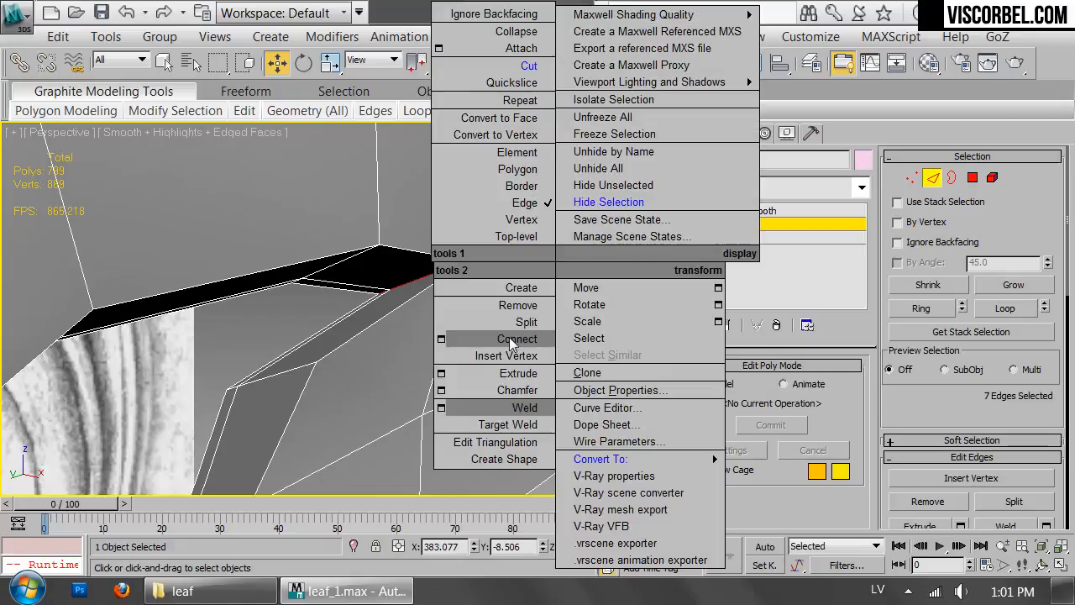
left_click(441, 372)
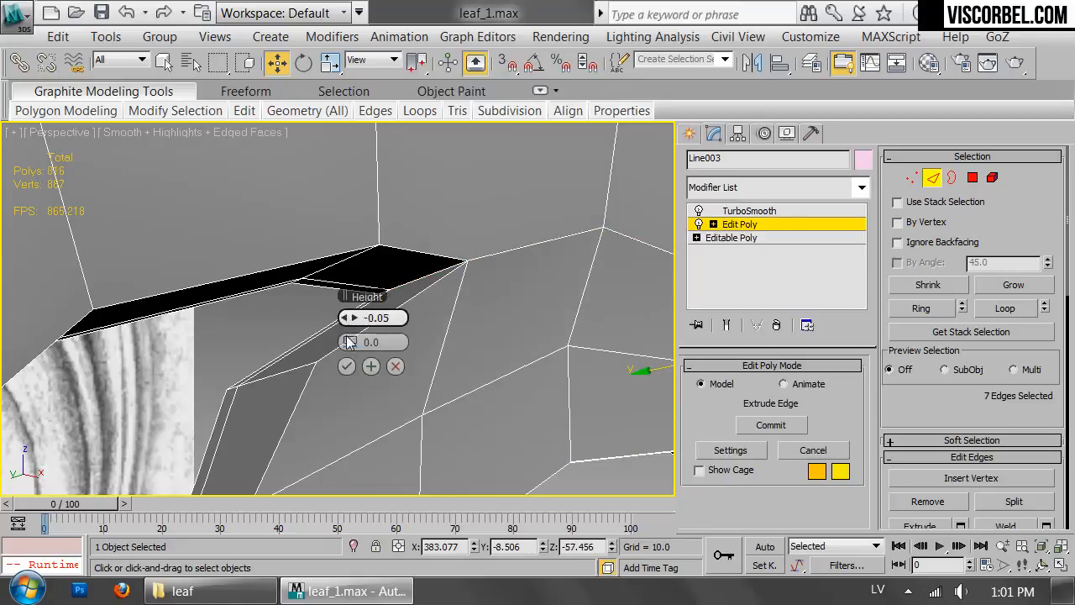
left_click_drag(353, 340, 347, 318)
scroll(565, 316, "down", 4)
middle_click_drag(564, 316, 419, 325, "alt")
left_click(346, 366)
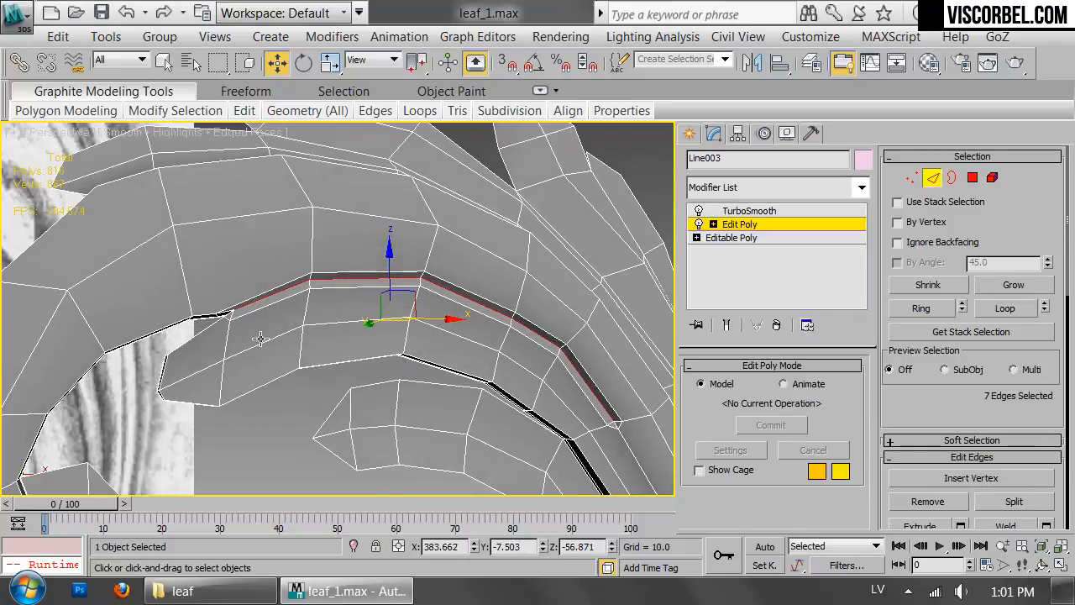
Target-weld the extra vertex at the groove's upper end, where the inner lobe begins, onto its neighbour.
scroll(311, 336, "up", 6)
middle_click_drag(307, 342, 335, 319, "alt")
key("1")
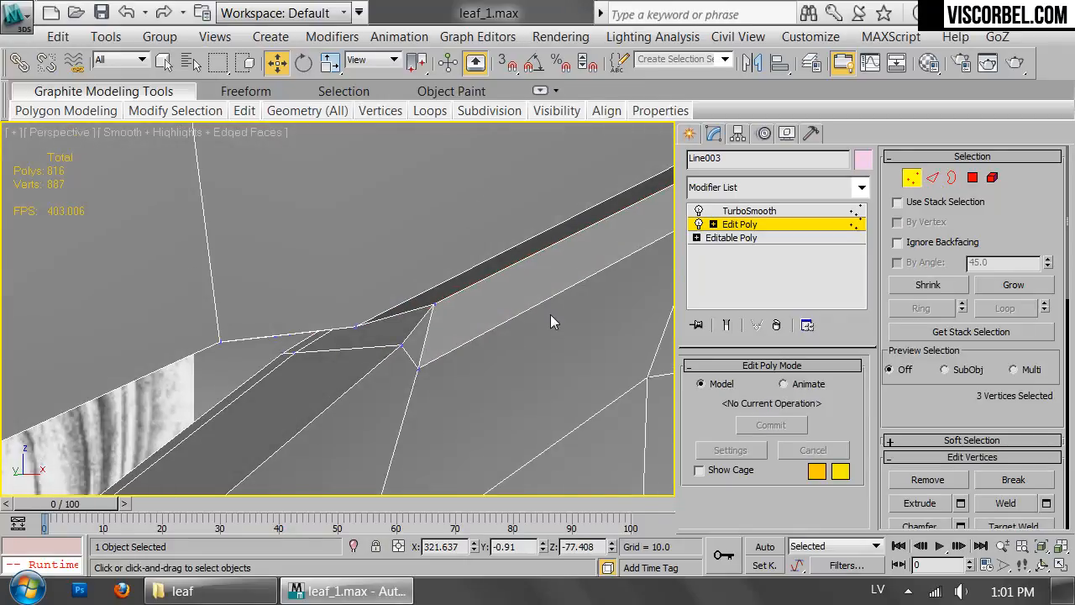
right_click(544, 277)
left_click(496, 424)
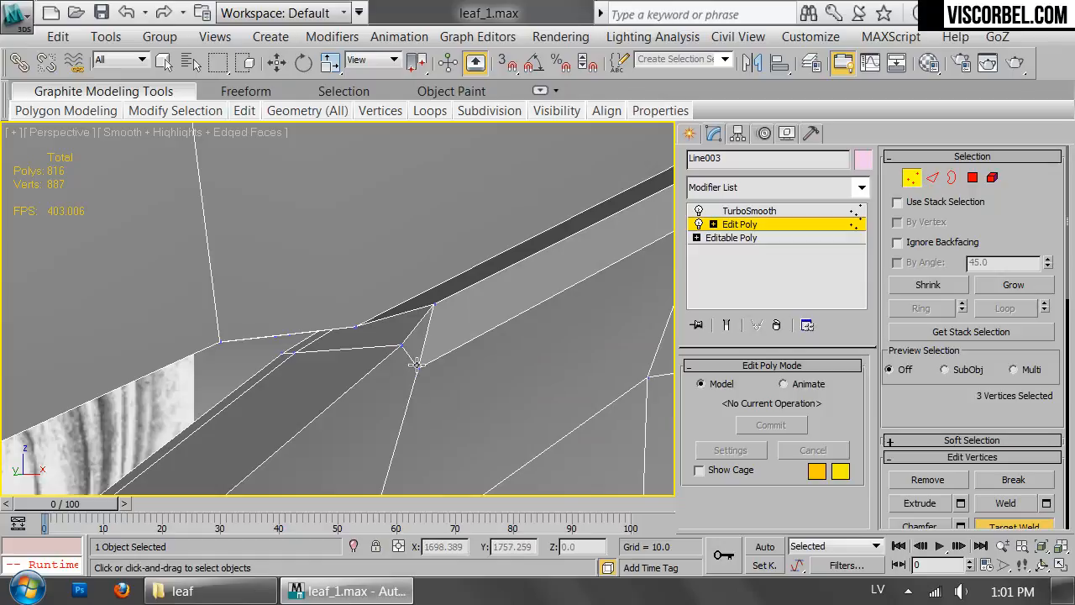
left_click(401, 346)
middle_click_drag(401, 345, 383, 329, "alt")
scroll(384, 329, "down", 5)
Target-weld the vertex at the groove's lower end onto the next vertex down the leaf.
middle_click_drag(286, 307, 336, 322, "alt")
middle_click_drag(443, 306, 517, 355)
middle_click_drag(576, 422, 421, 172, "alt")
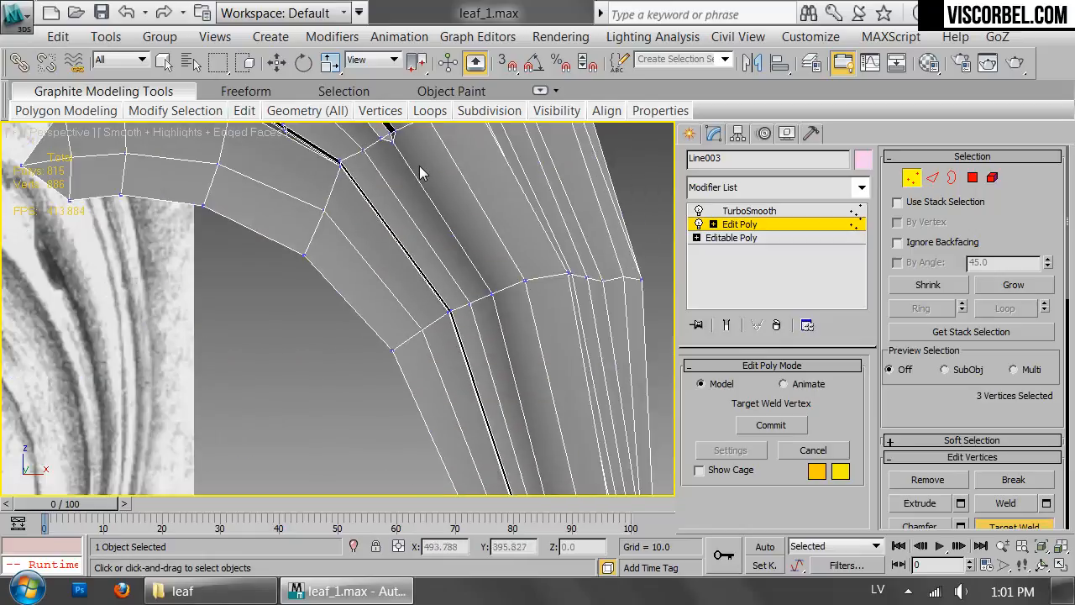
left_click(492, 293)
middle_click_drag(420, 184, 472, 330)
scroll(476, 304, "up", 5)
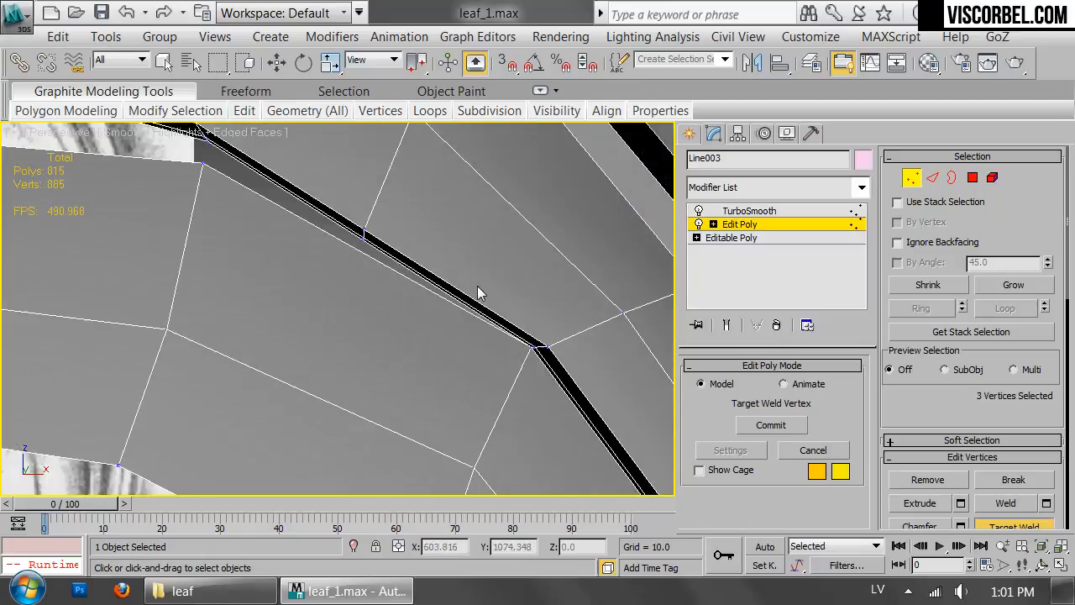
right_click(542, 290)
Scale down the two short edges across the groove near its lower end to narrow it.
scroll(541, 294, "down", 4)
key("2")
left_click(512, 297)
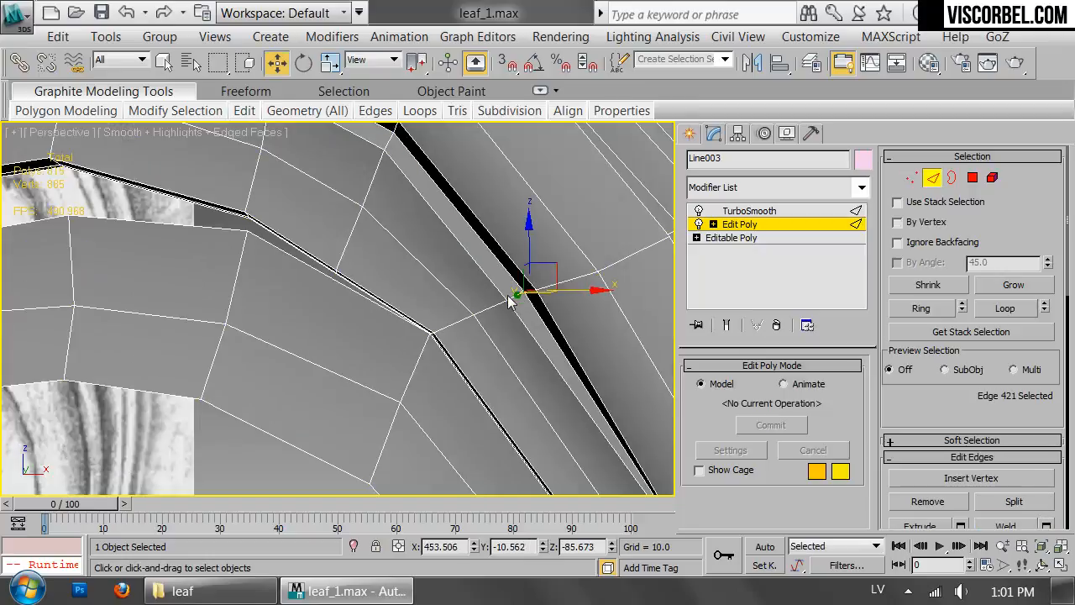
left_click(517, 294, "ctrl")
key("r")
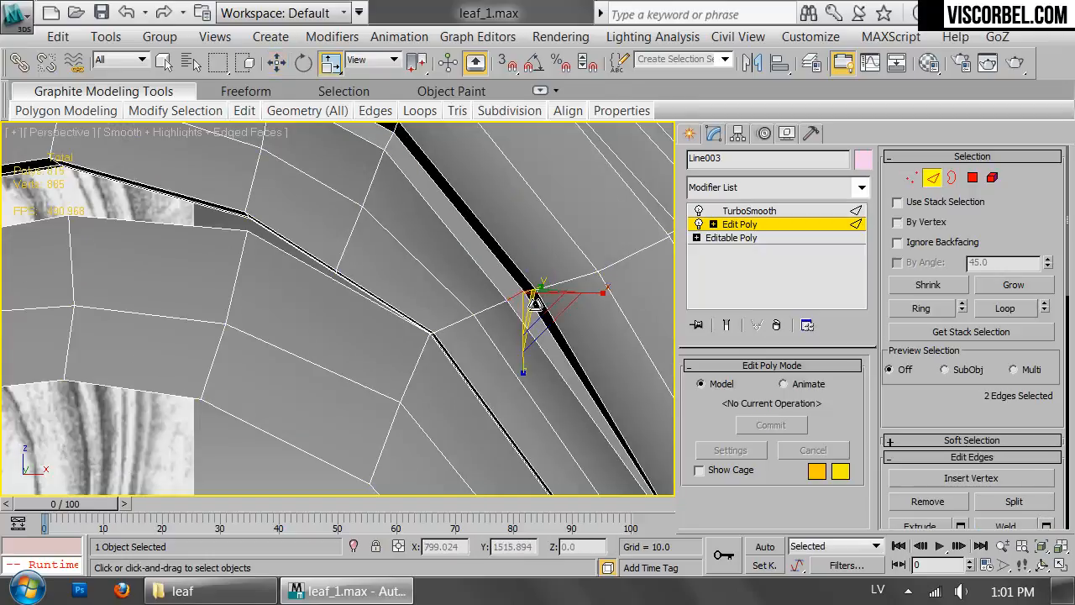
left_click_drag(540, 309, 543, 370)
scroll(446, 255, "down", 3)
middle_click_drag(446, 255, 394, 261)
key("1")
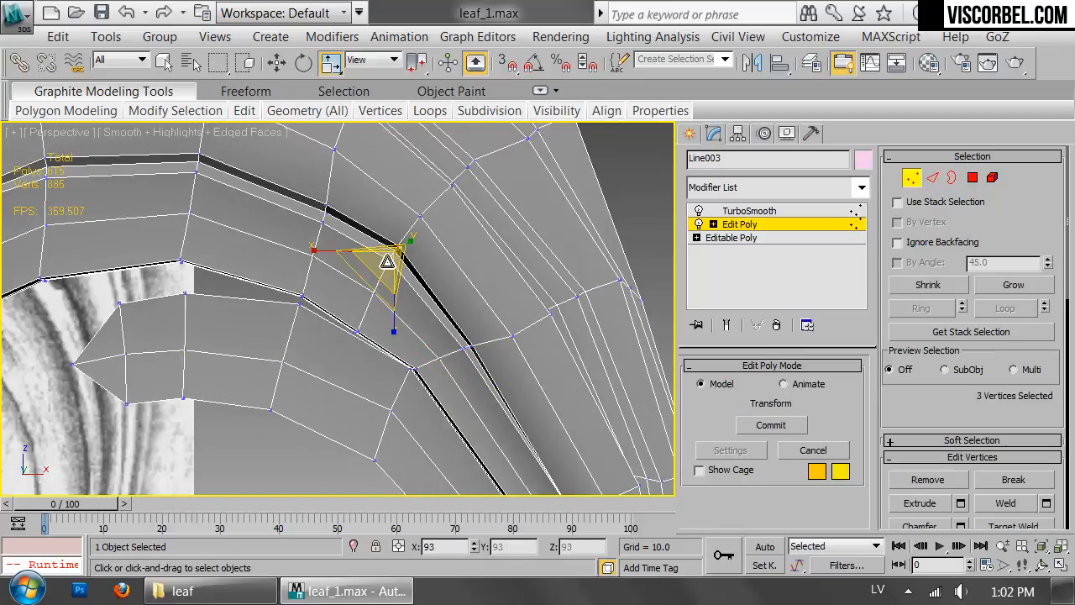
Reposition the vertices around the groove's upper end in the front view to refine the transition into the inner lobe.
key("f")
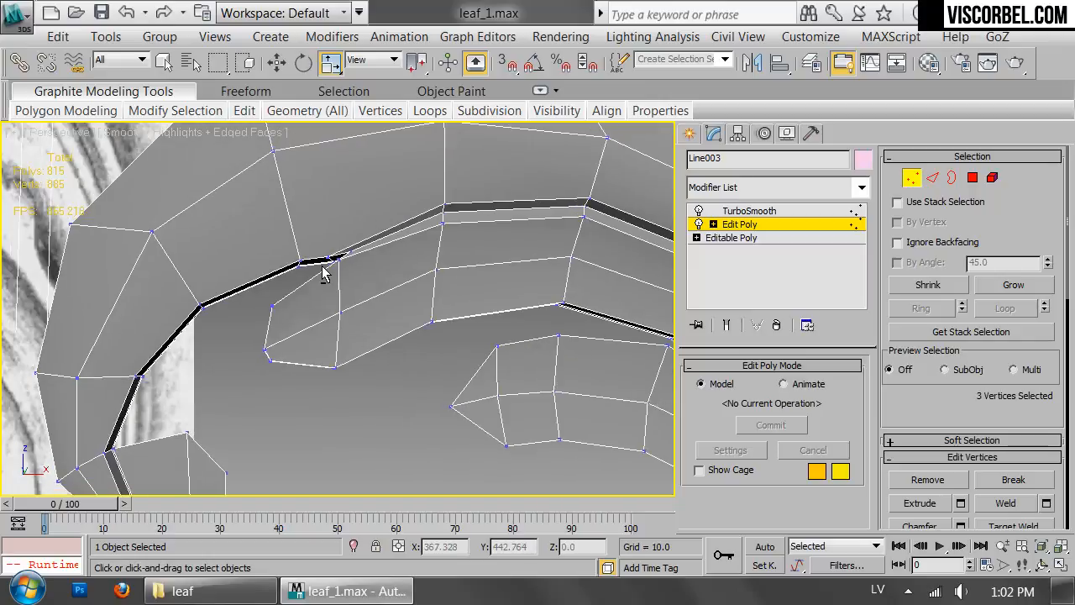
scroll(323, 273, "down", 2)
scroll(394, 252, "up", 6)
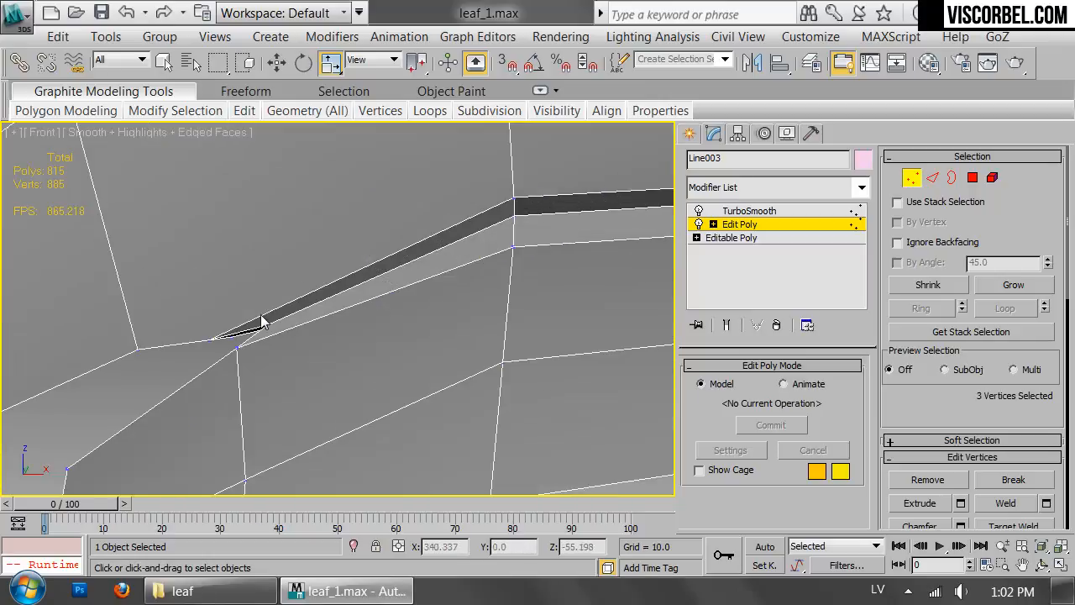
key("w")
left_click_drag(239, 341, 240, 366)
scroll(399, 328, "down", 2)
left_click_drag(481, 268, 470, 239)
left_click(247, 320)
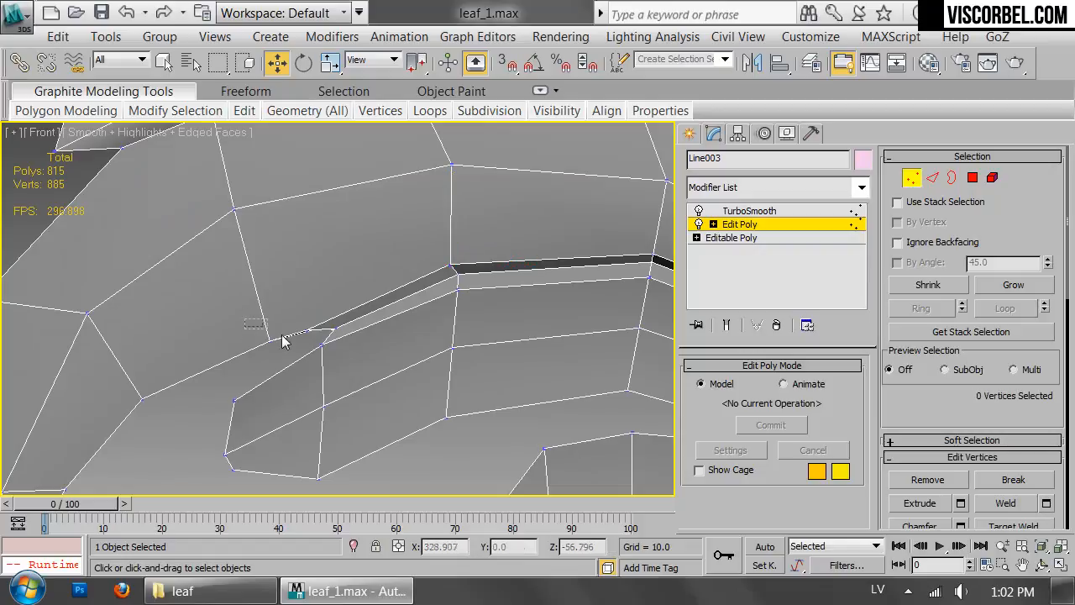
left_click_drag(311, 347, 307, 308)
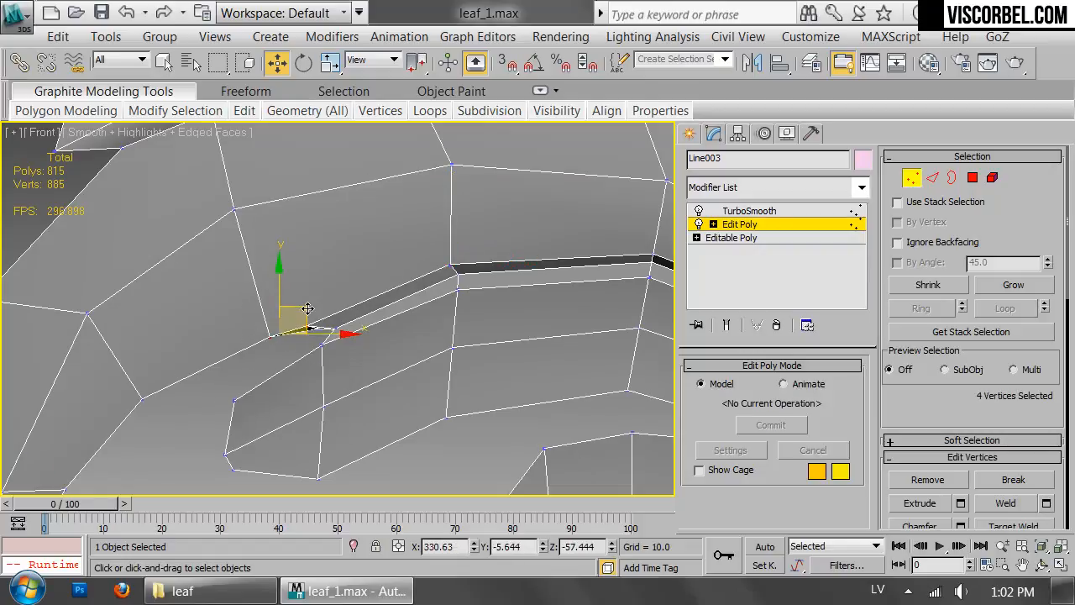
Compare the smoothed leaf and its groove with the reference drawing, and inspect the curl from a low perspective angle.
key("1")
left_click(448, 438)
scroll(473, 338, "down", 2)
key("F4")
scroll(528, 327, "down", 6)
middle_click_drag(518, 322, 439, 304)
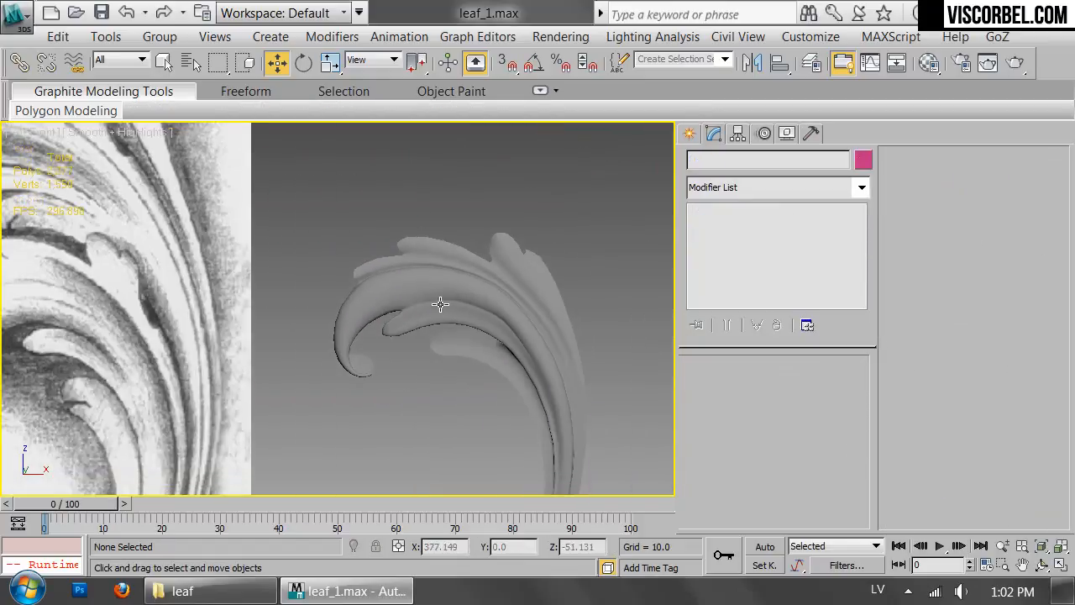
scroll(335, 276, "up", 5)
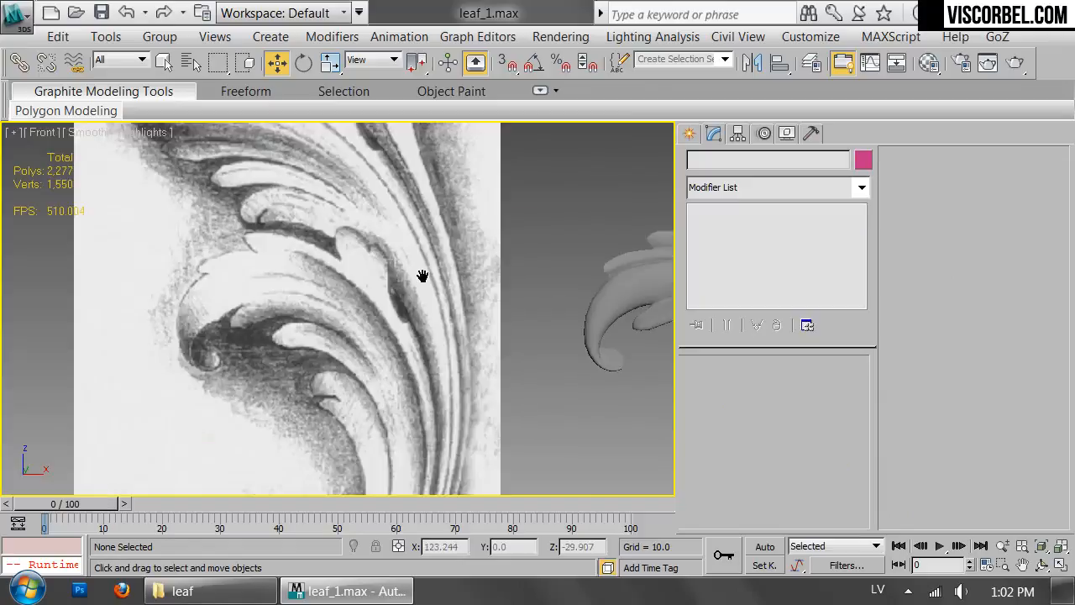
scroll(297, 291, "down", 5)
scroll(544, 271, "up", 4)
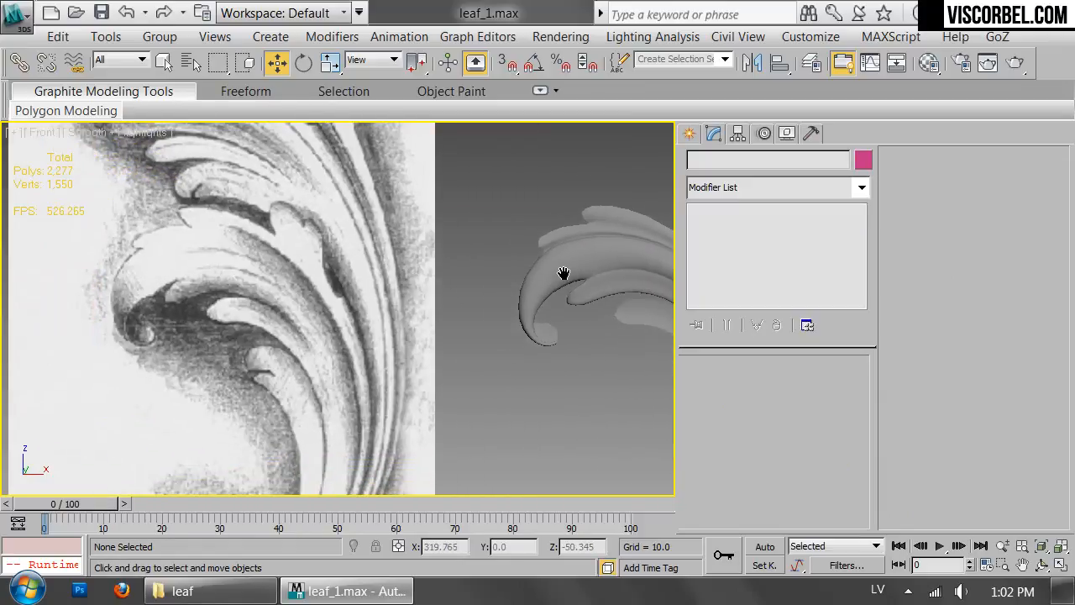
left_click(451, 280)
key("p")
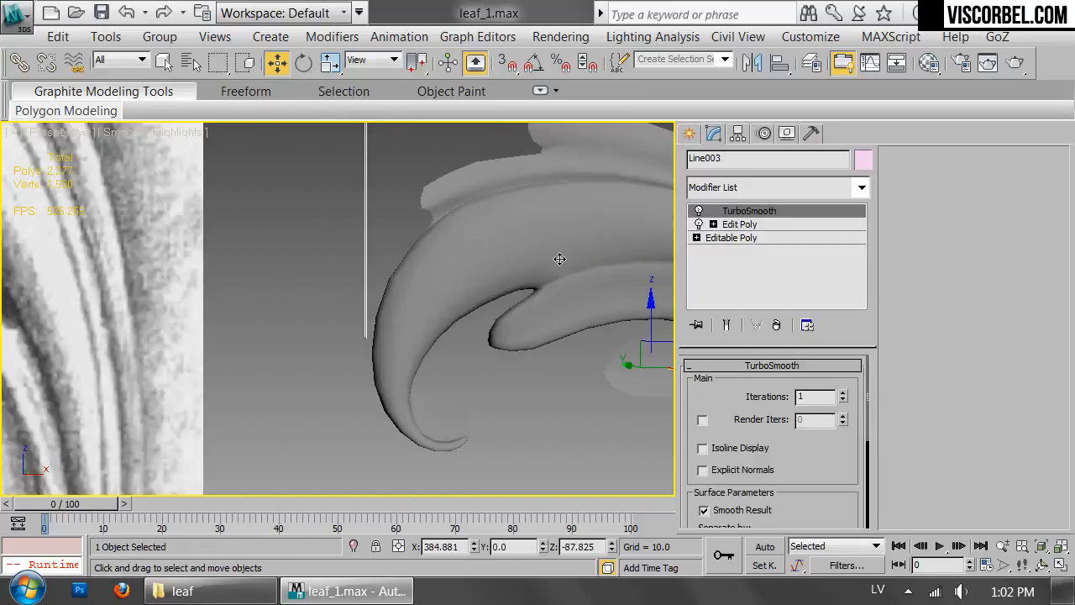
key("z")
middle_click_drag(396, 325, 283, 67, "alt")
middle_click_drag(285, 262, 389, 302)
scroll(389, 303, "up", 4)
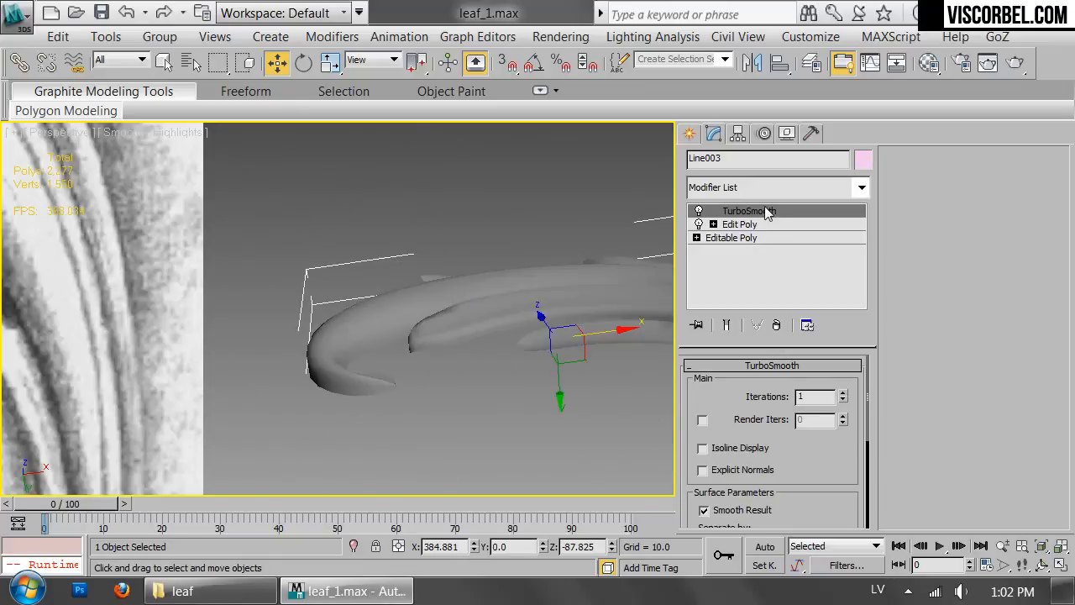
In the Edit Poly, shift the edge on the curl's inner side slightly along Y to adjust its profile.
left_click(739, 224)
key("F4")
key("2")
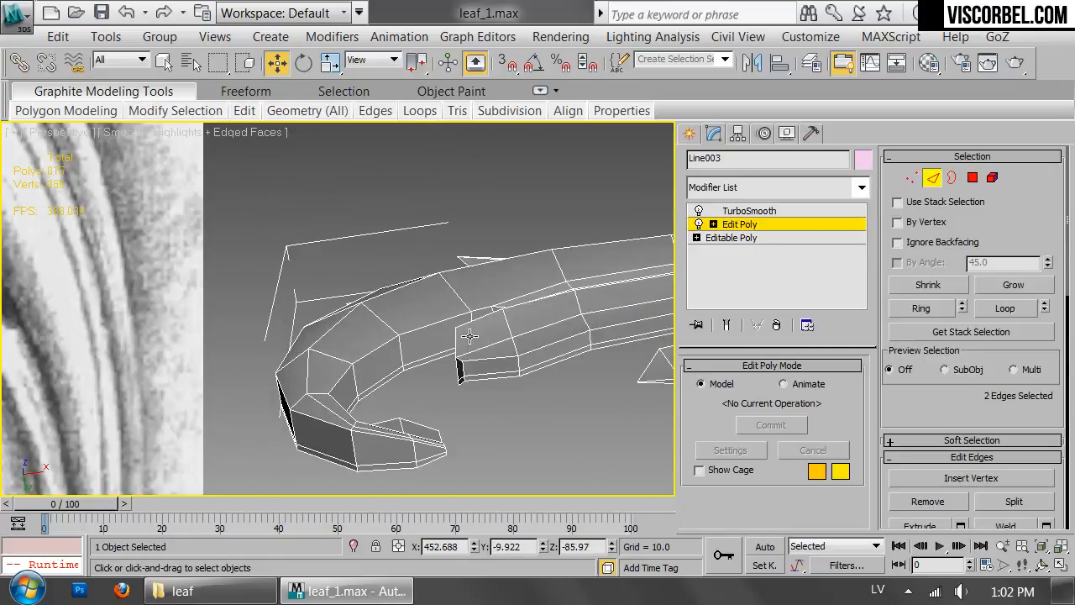
middle_click_drag(399, 340, 371, 222, "alt")
left_click(422, 400)
key("z")
scroll(409, 353, "down", 7)
middle_click_drag(361, 317, 377, 364, "alt")
scroll(377, 364, "up", 4)
left_click(373, 337)
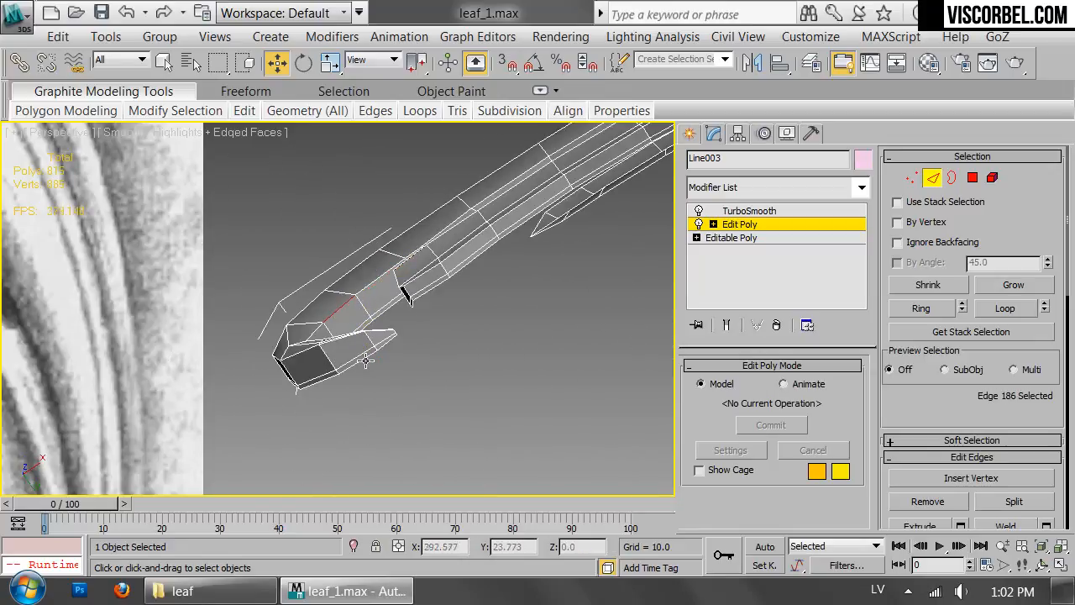
scroll(376, 339, "up", 3)
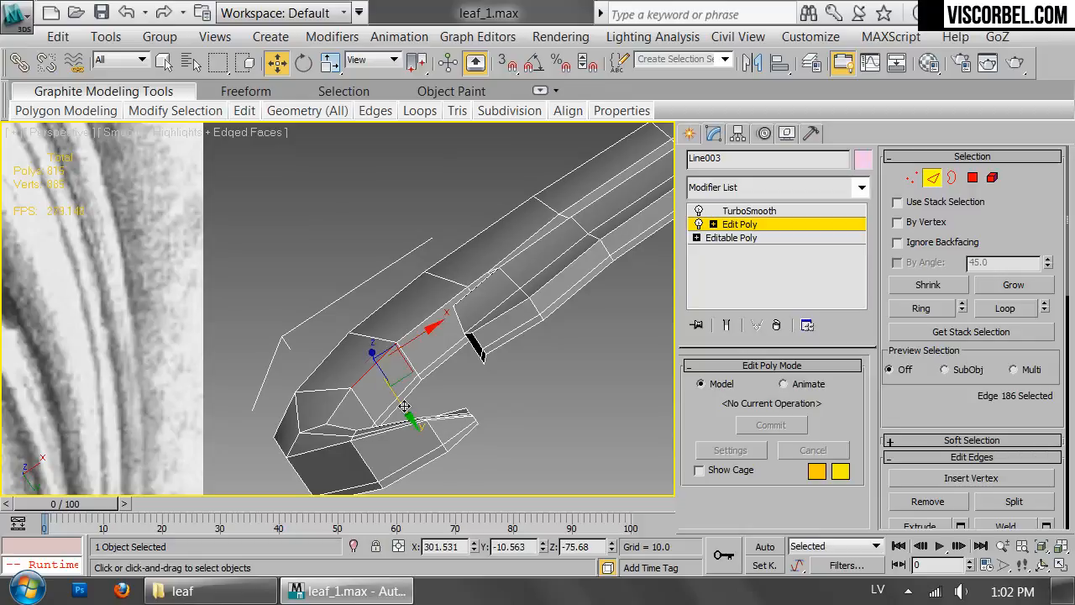
left_click_drag(404, 406, 395, 395)
Try moving single vertices on the curl's inner side and beside the inner lobe, undoing the moves.
key("1")
left_click(472, 305)
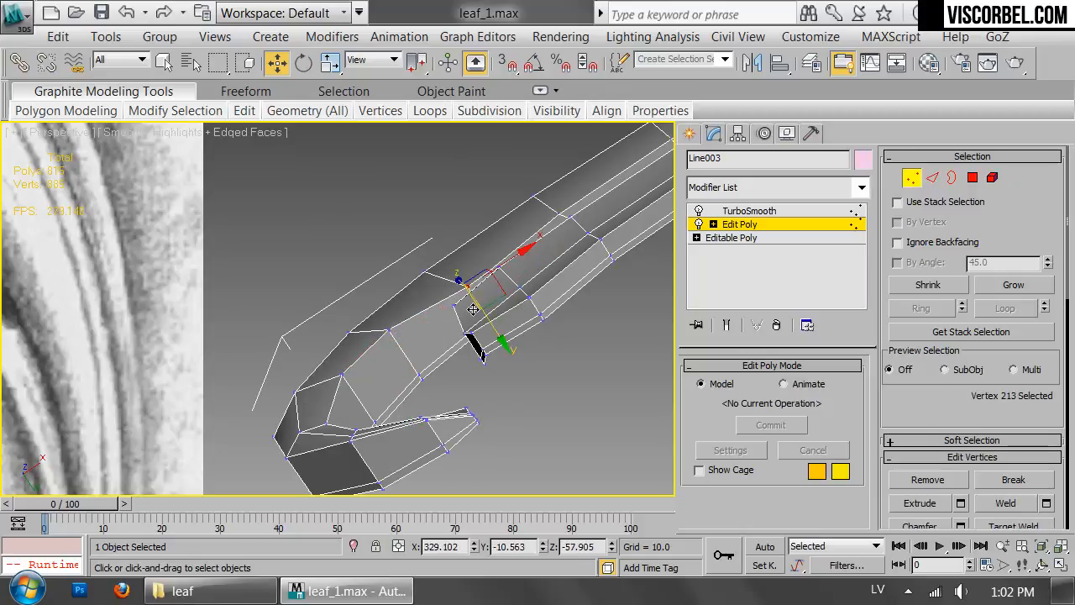
left_click_drag(489, 323, 485, 319)
middle_click_drag(487, 318, 518, 427, "alt")
key("ctrl+z")
middle_click_drag(474, 337, 447, 168, "alt")
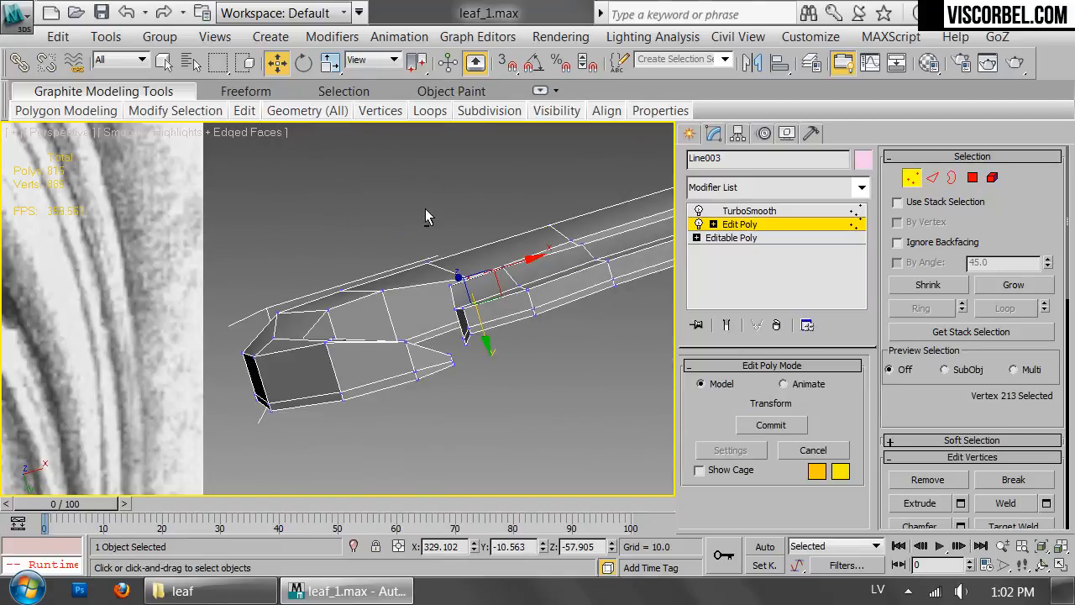
left_click_drag(381, 290, 378, 286)
key("ctrl+z")
Select the edge loop along the curl's inner rim and examine how it runs from the inner lobe to the curl's tip.
middle_click_drag(378, 286, 330, 496, "alt")
left_click(349, 399)
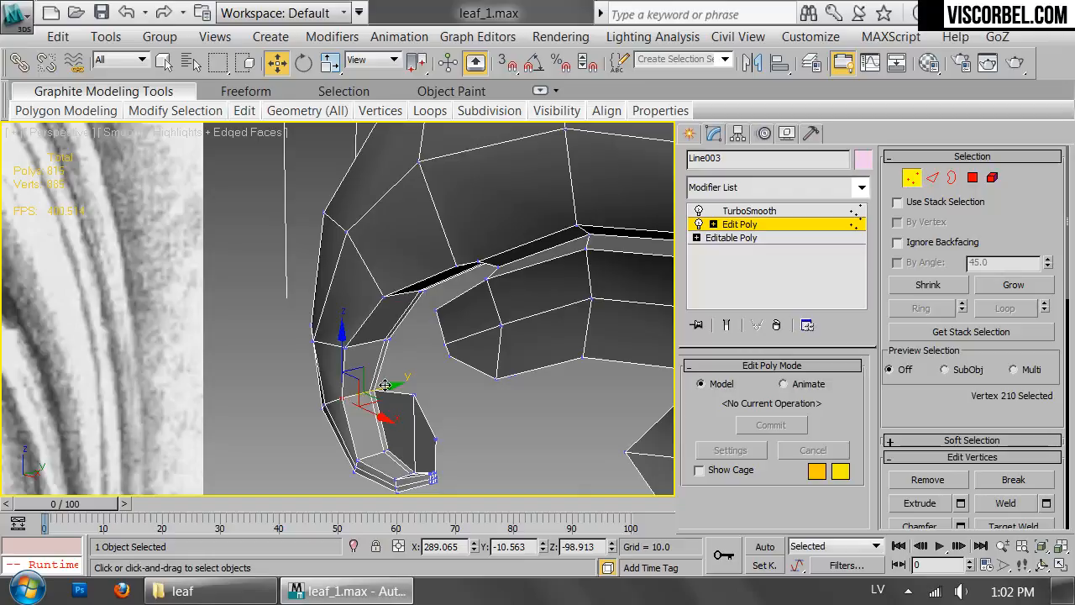
key("2")
double_click(359, 327)
middle_click_drag(359, 326, 505, 245, "alt")
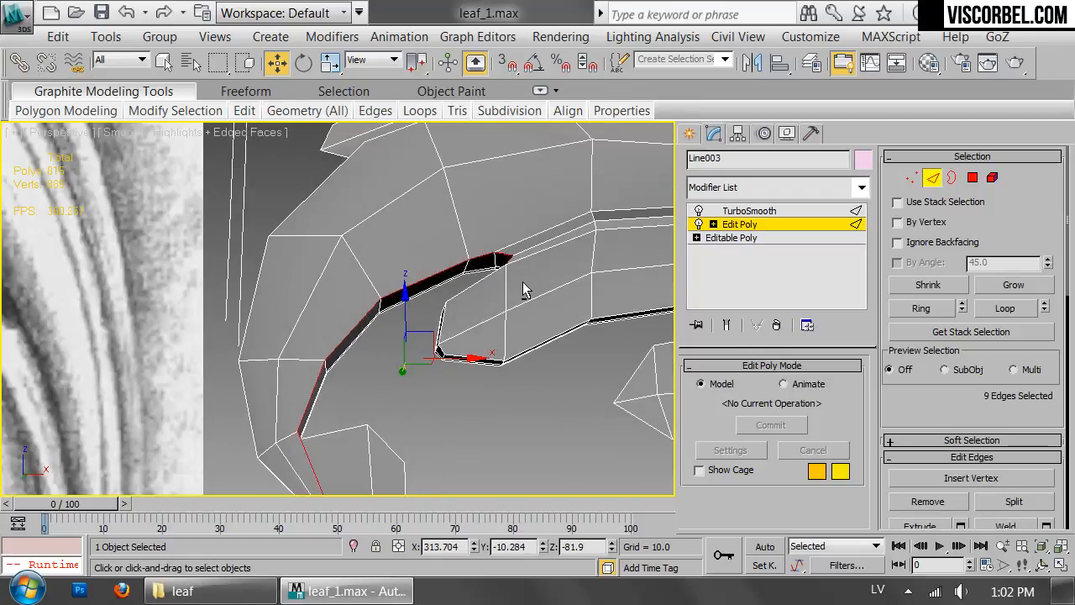
left_click_drag(523, 283, 506, 255, "alt")
middle_click_drag(567, 272, 560, 238, "alt")
middle_click_drag(542, 280, 463, 304, "alt")
scroll(365, 286, "up", 8)
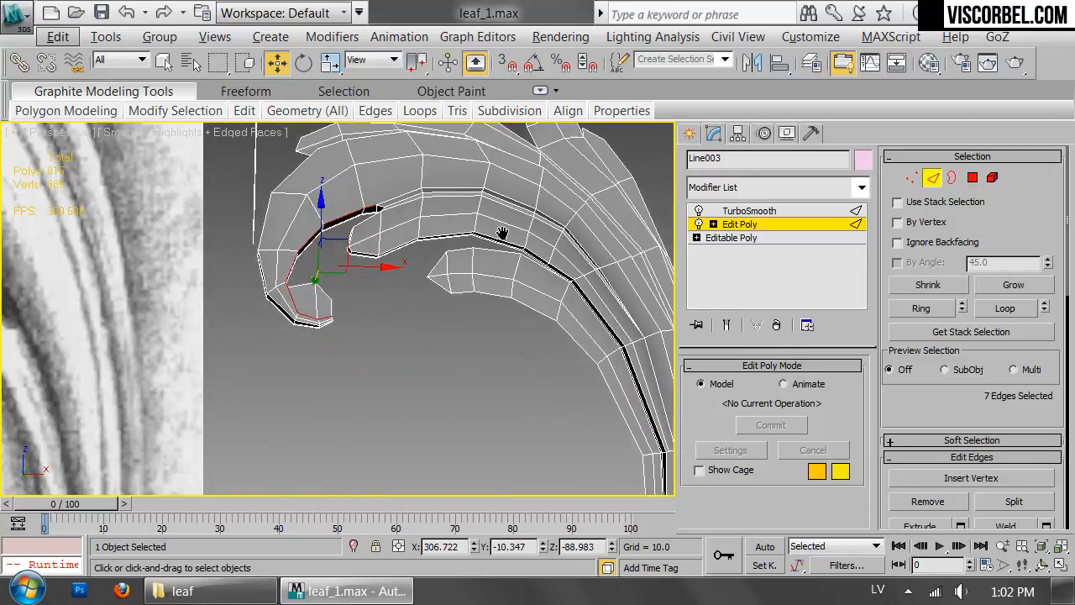
scroll(361, 286, "up", 4)
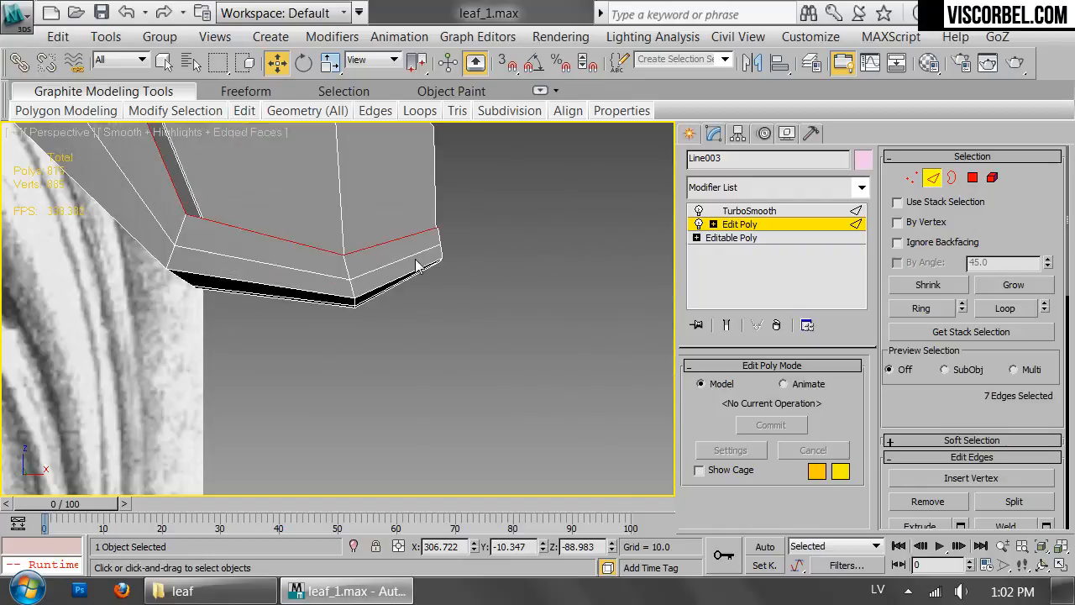
Cut a supporting edge just beside the inner rim, from the curl's tip up around the inside of the curl.
key("1")
right_click(512, 282)
left_click(491, 85)
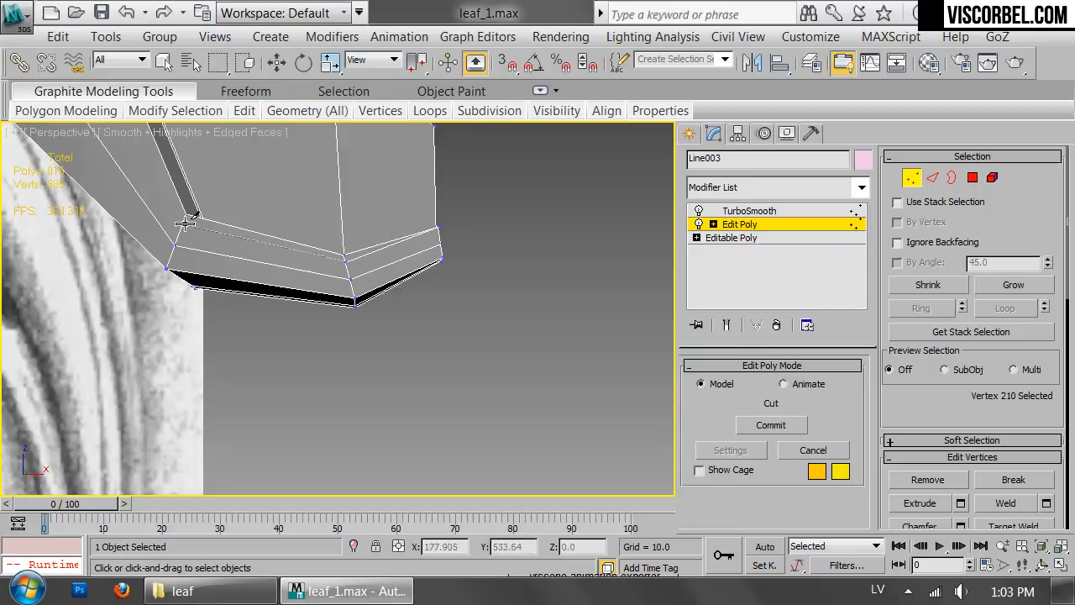
middle_click_drag(157, 159, 359, 446)
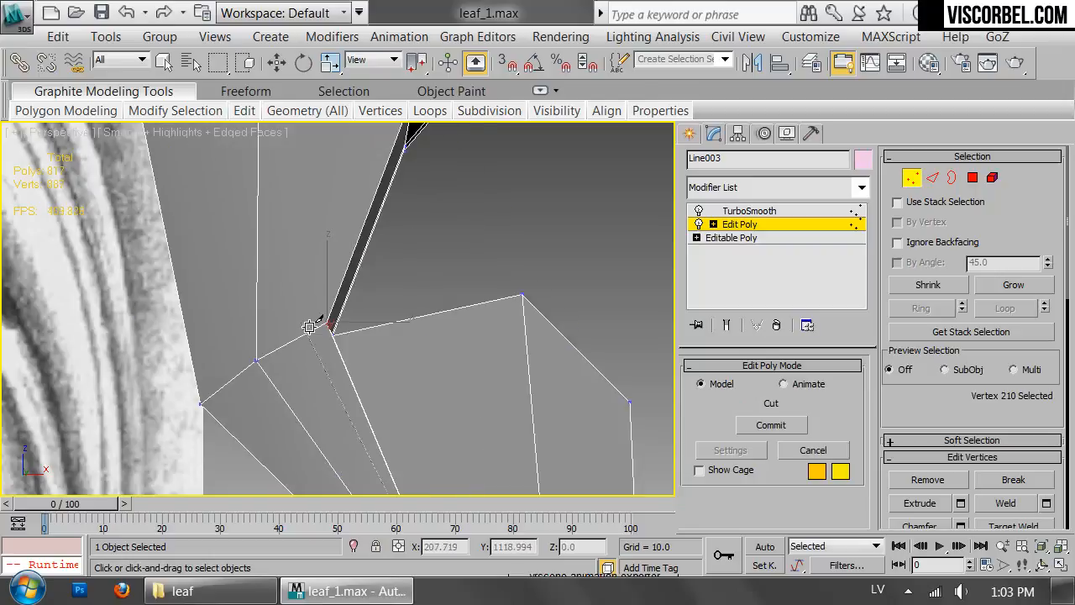
left_click(318, 324)
middle_click_drag(378, 173, 341, 412)
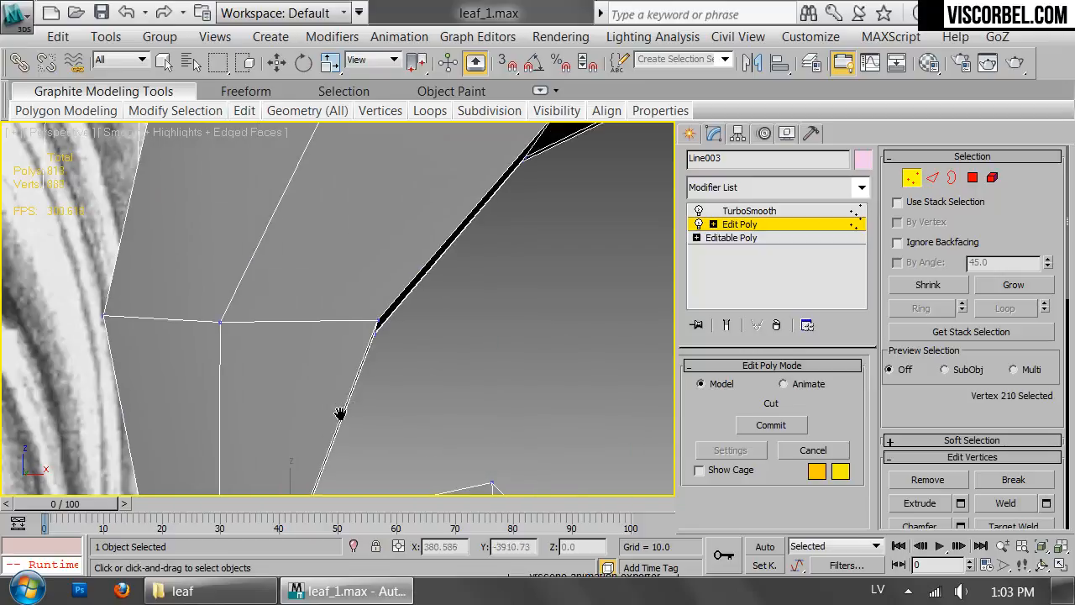
left_click(369, 321)
middle_click_drag(457, 225, 345, 362)
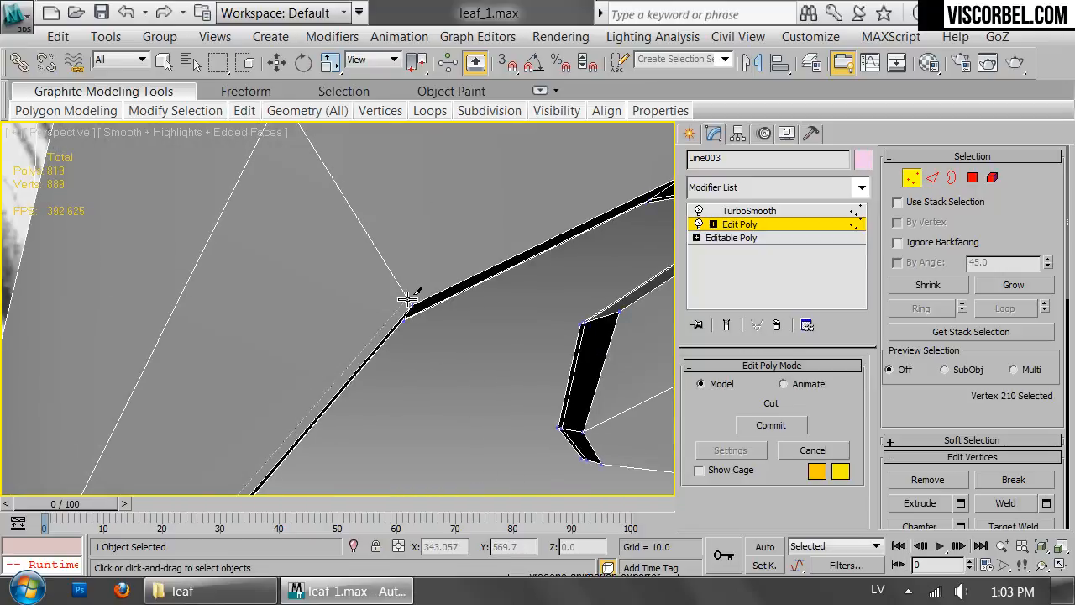
Continue the cut parallel to the groove's upper edge, past the inner lobe and down toward the stem.
middle_click_drag(571, 216, 252, 347)
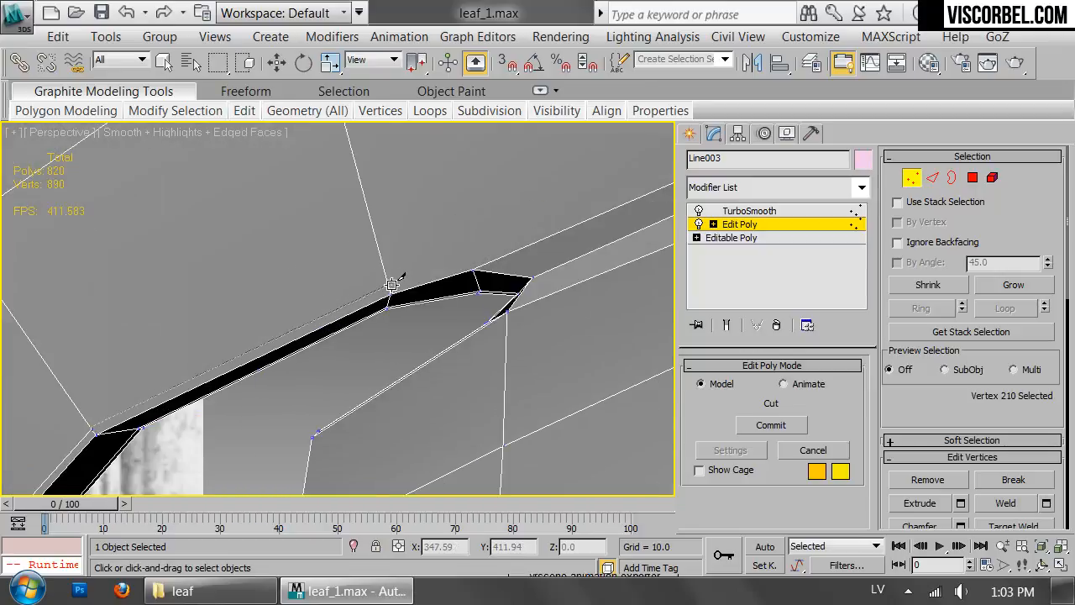
left_click(387, 285)
middle_click_drag(579, 196, 275, 324)
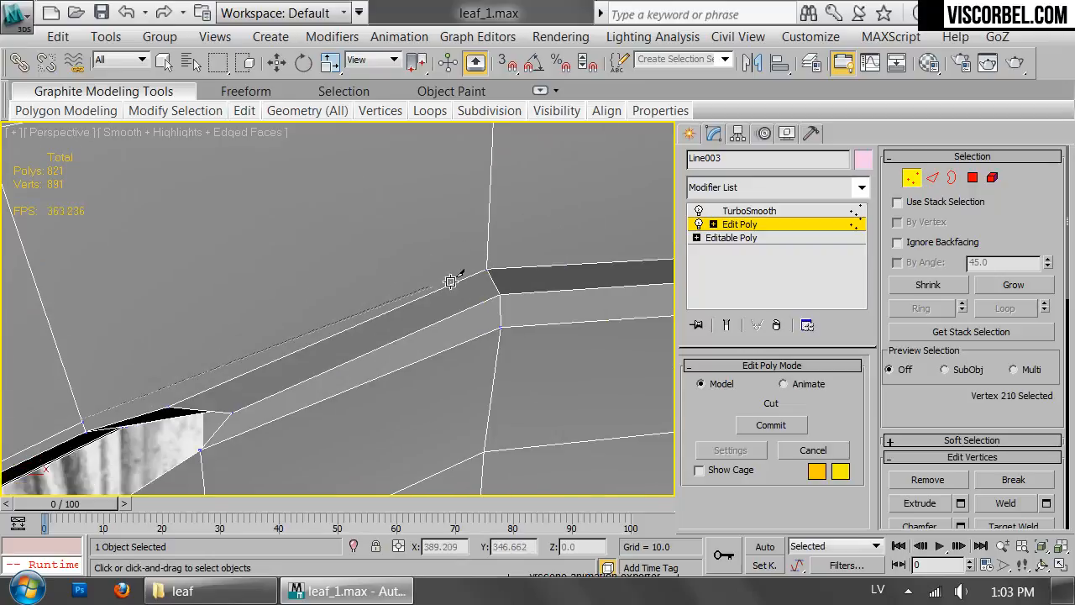
left_click(488, 259)
middle_click_drag(588, 276, 331, 284)
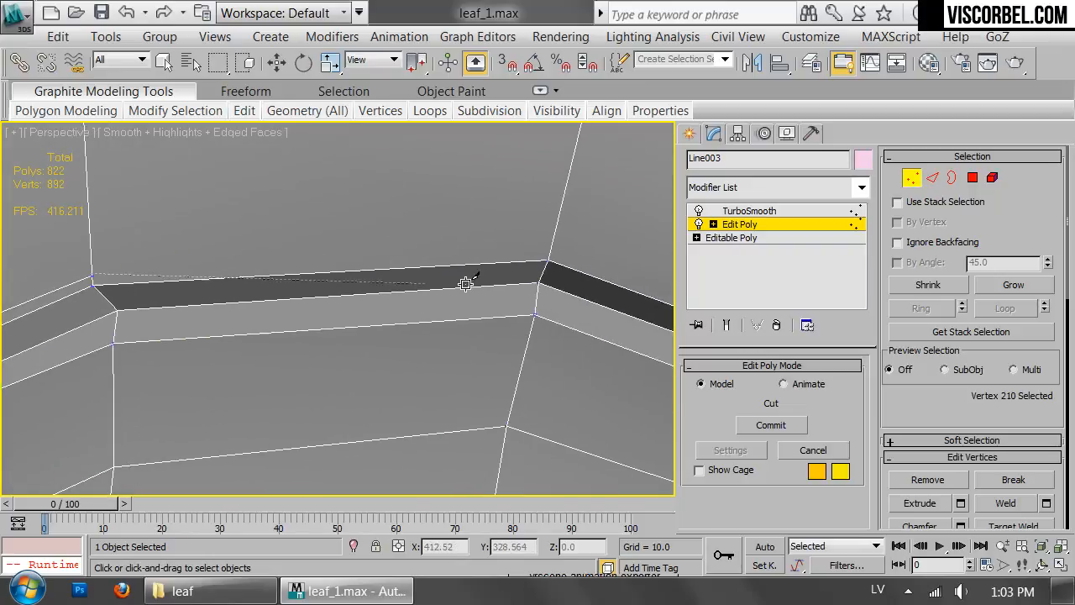
left_click(551, 249)
middle_click_drag(551, 249, 391, 288, "alt")
left_click(552, 302)
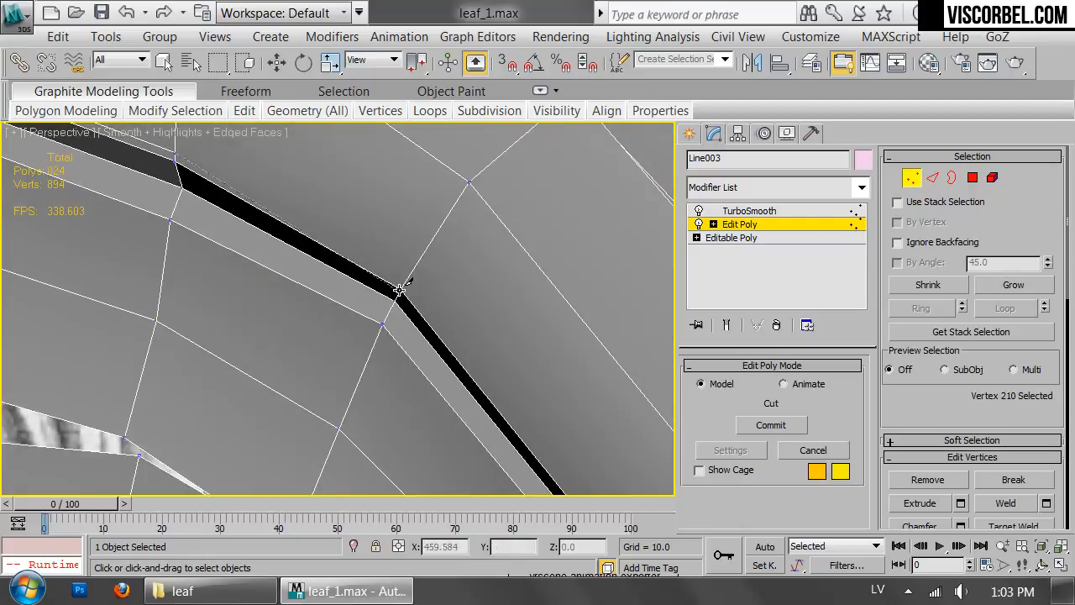
key("w")
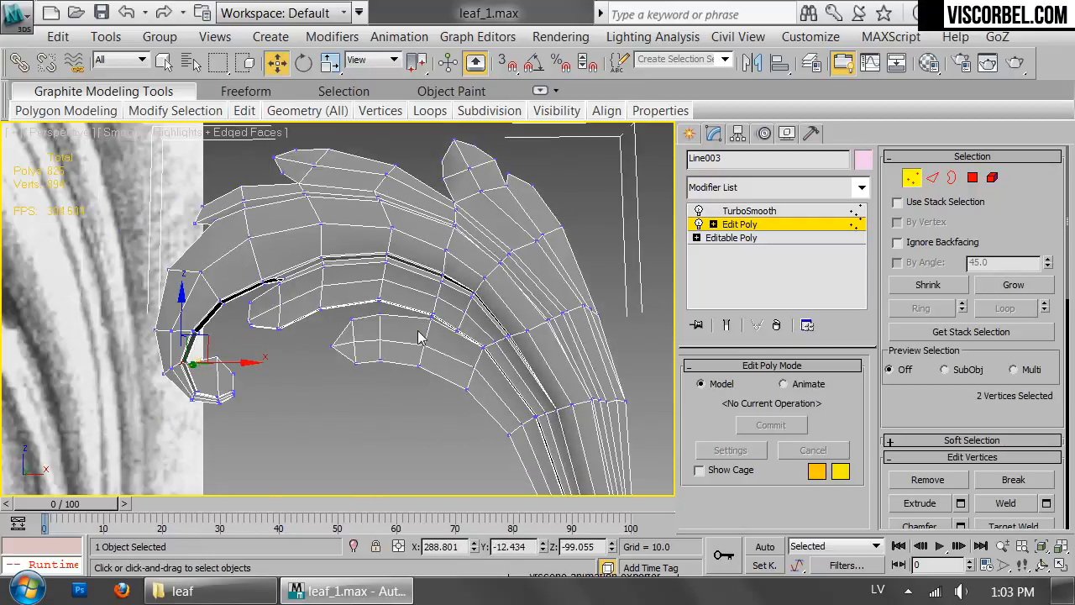
Inspect the smoothed leaf without edged faces to check the crease along the new supporting edge.
key("1")
left_click(318, 440)
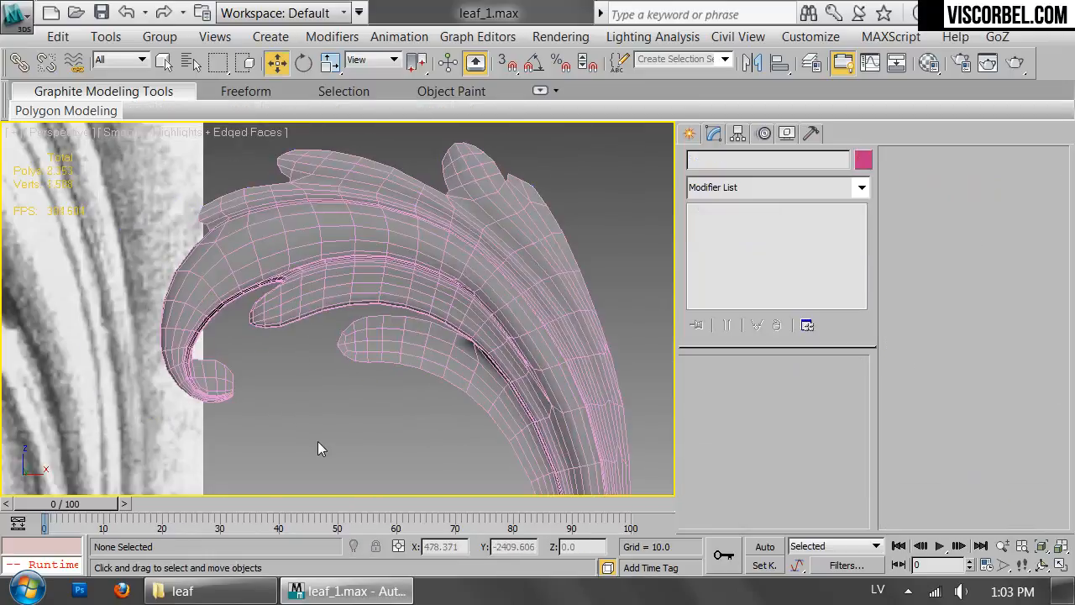
key("F4")
middle_click_drag(309, 363, 382, 365, "alt")
scroll(382, 365, "up", 4)
left_click(427, 299)
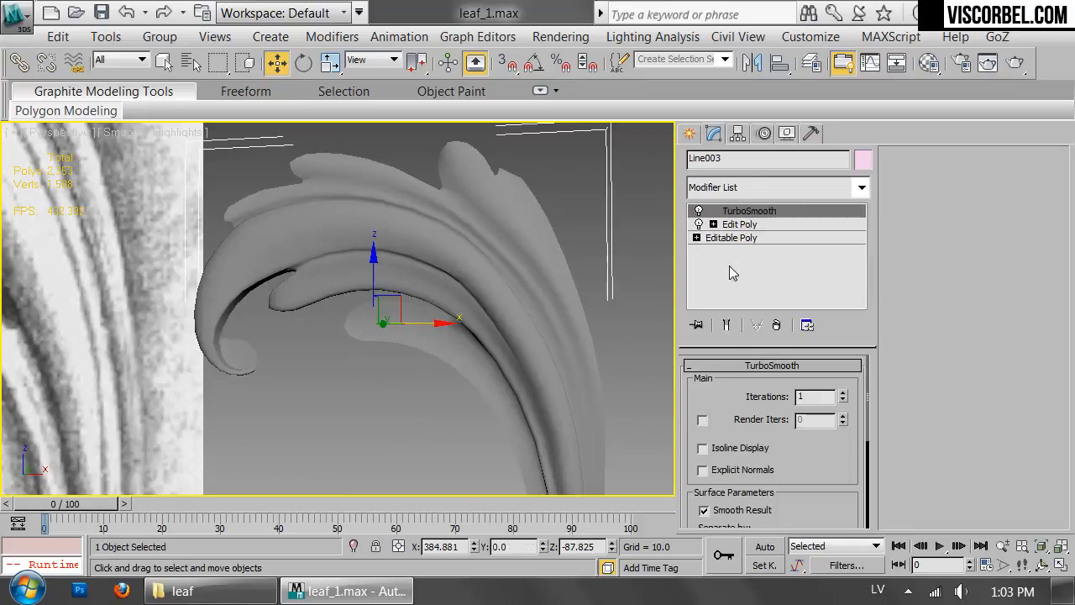
In the Edit Poly, cut a new edge close to the leaf's outer rim, from the outermost lobe down toward the stem.
left_click(750, 224)
key("F4")
scroll(529, 250, "up", 4)
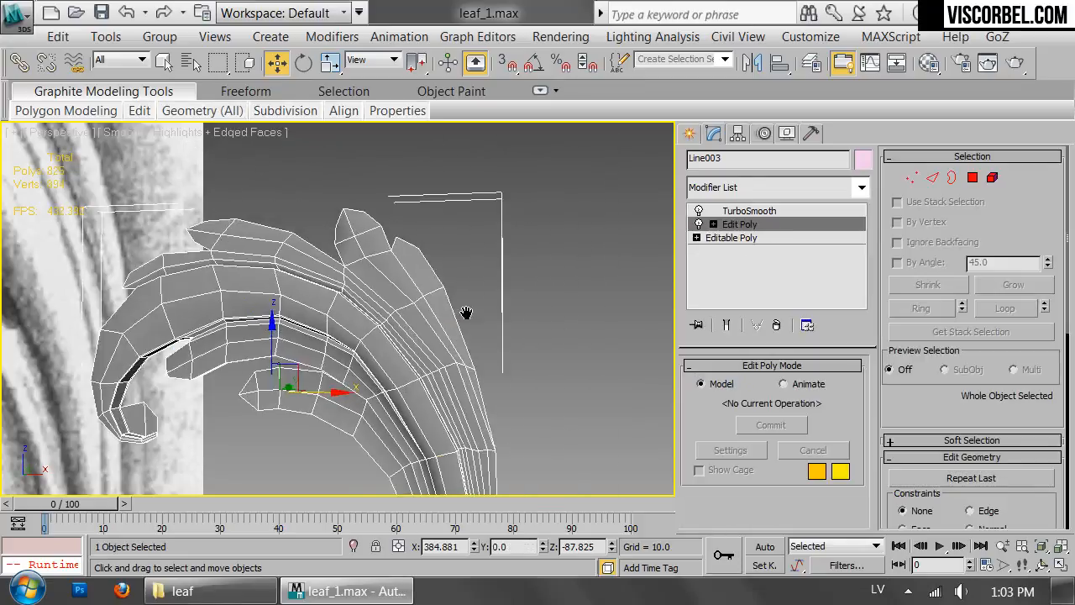
key("1")
right_click(529, 250)
left_click(492, 92)
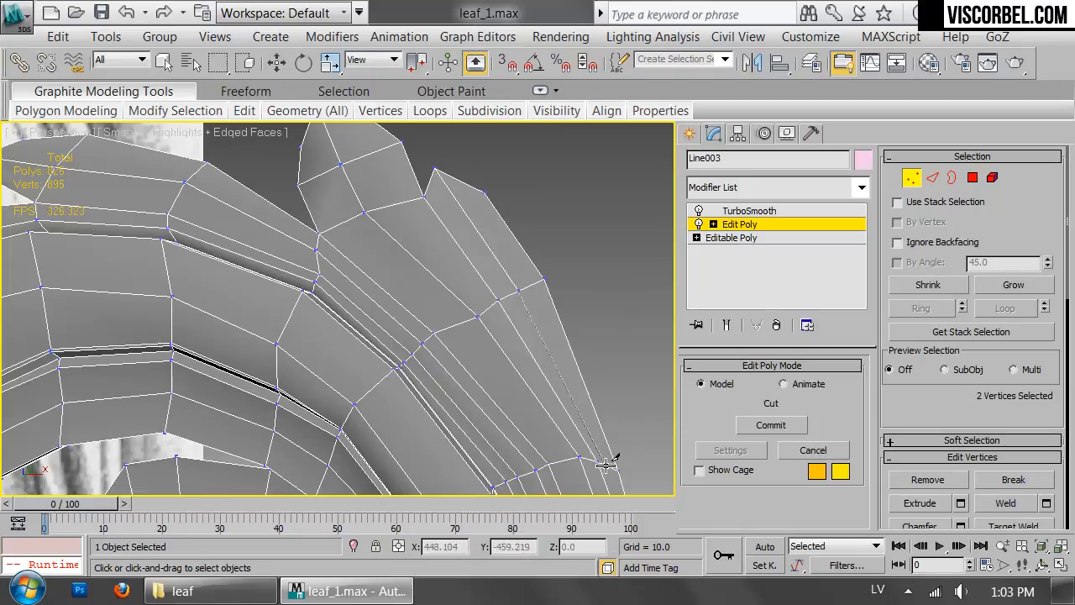
middle_click_drag(606, 466, 499, 126)
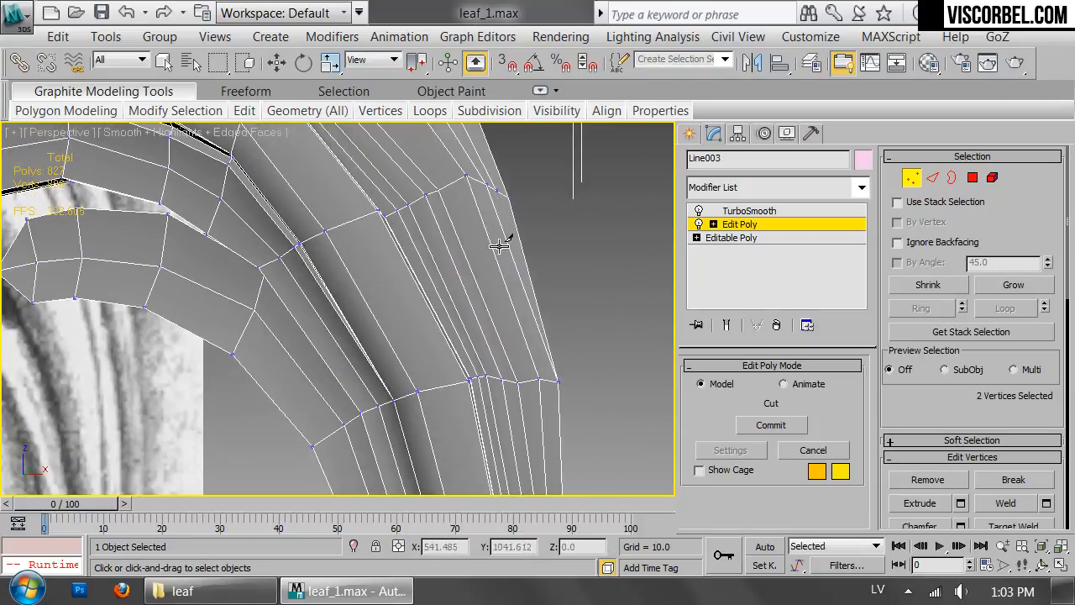
middle_click_drag(433, 180, 492, 388)
right_click(491, 382)
Select an edge on the outermost lobe and move it to shape the lobe's surface.
middle_click_drag(467, 210, 468, 403)
key("2")
left_click(401, 320)
middle_click_drag(402, 320, 472, 367, "alt")
left_click_drag(470, 341, 454, 345)
mouse_move(454, 345)
middle_mouse_down("alt")
mouse_move(472, 281)
mouse_move(530, 199)
mouse_move(448, 355)
middle_mouse_up("alt")
Nudge single vertices along the leaf's outer rim from a side angle to refine its depth profile.
key("1")
left_click_drag(362, 335, 375, 328)
key("1")
middle_click_drag(468, 377, 341, 306, "alt")
key("1")
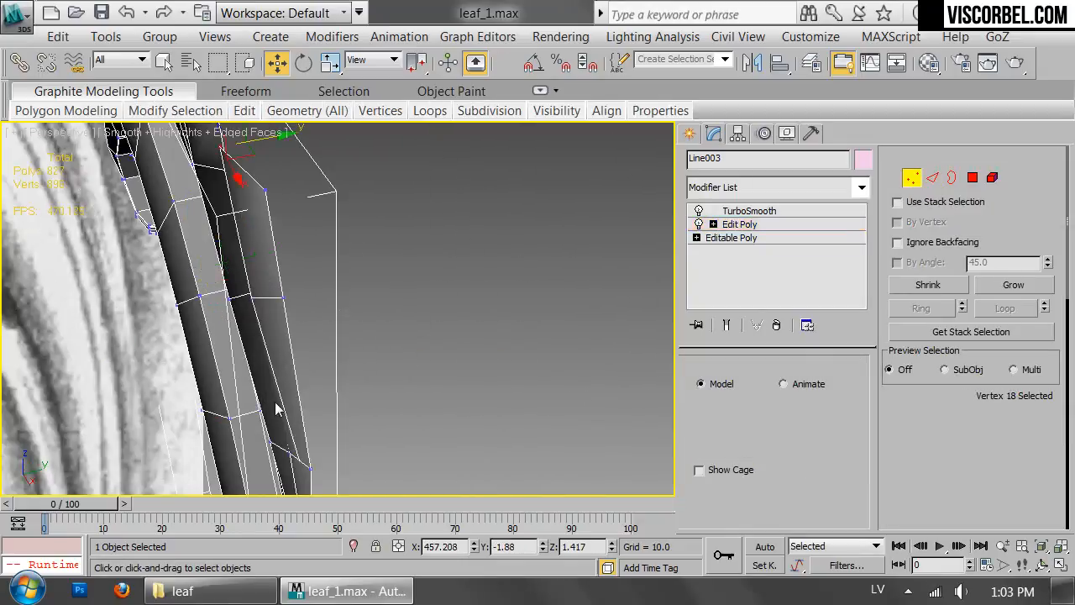
left_click_drag(251, 301, 255, 299)
key("1")
left_click(755, 192)
left_click(476, 177)
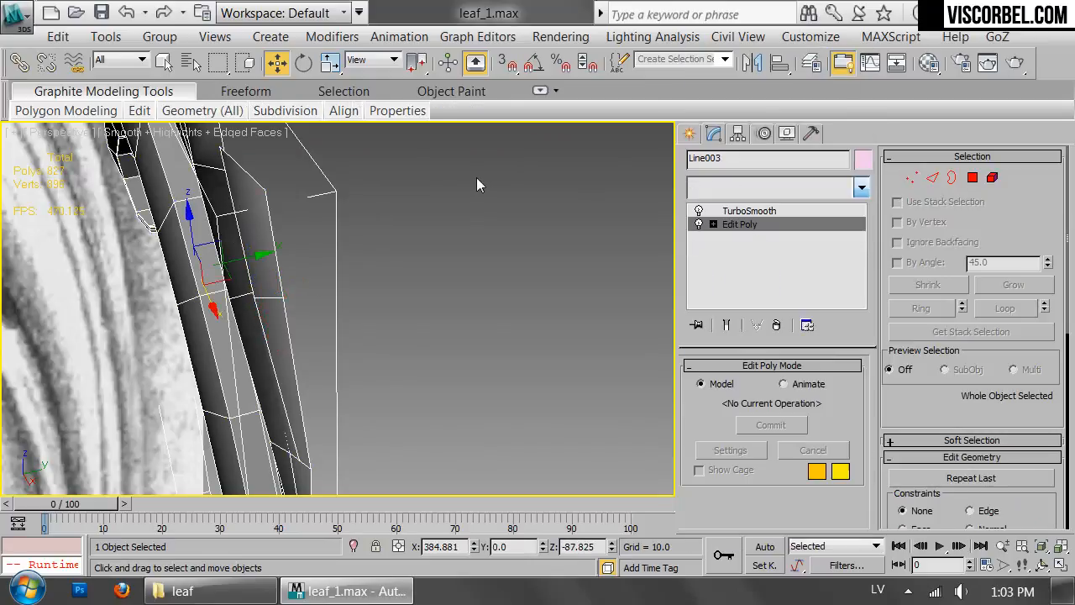
Select the leaf's open border, extrude it straight back along Y in the top view, and scale it nearly flat along Y.
key("3")
middle_click_drag(216, 347, 398, 278, "alt")
scroll(403, 276, "down", 2)
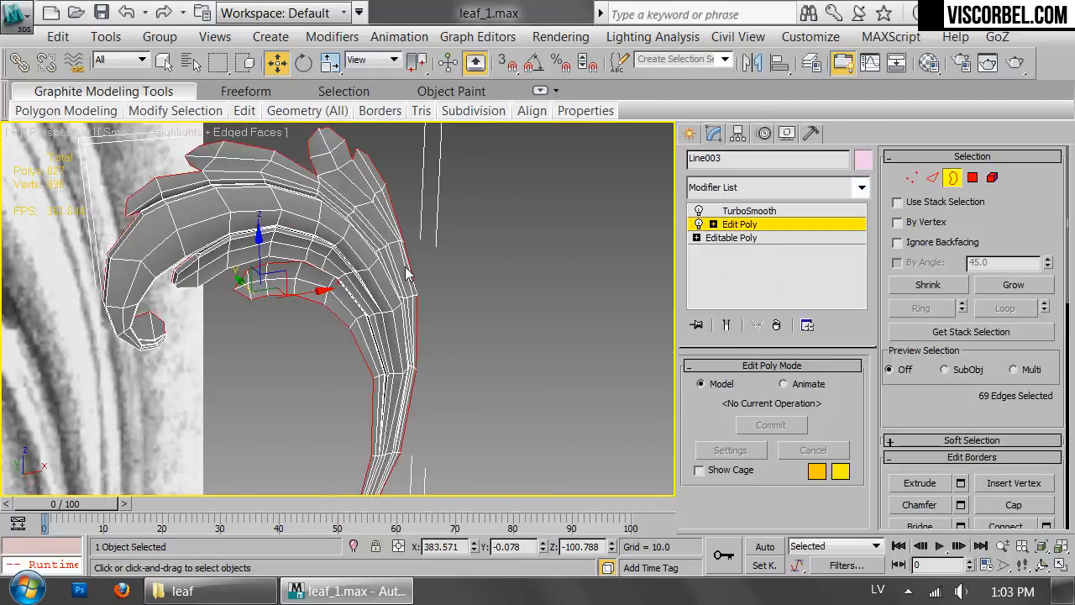
key("t")
scroll(398, 262, "up", 4)
left_click_drag(379, 316, 379, 389, "shift")
key("r")
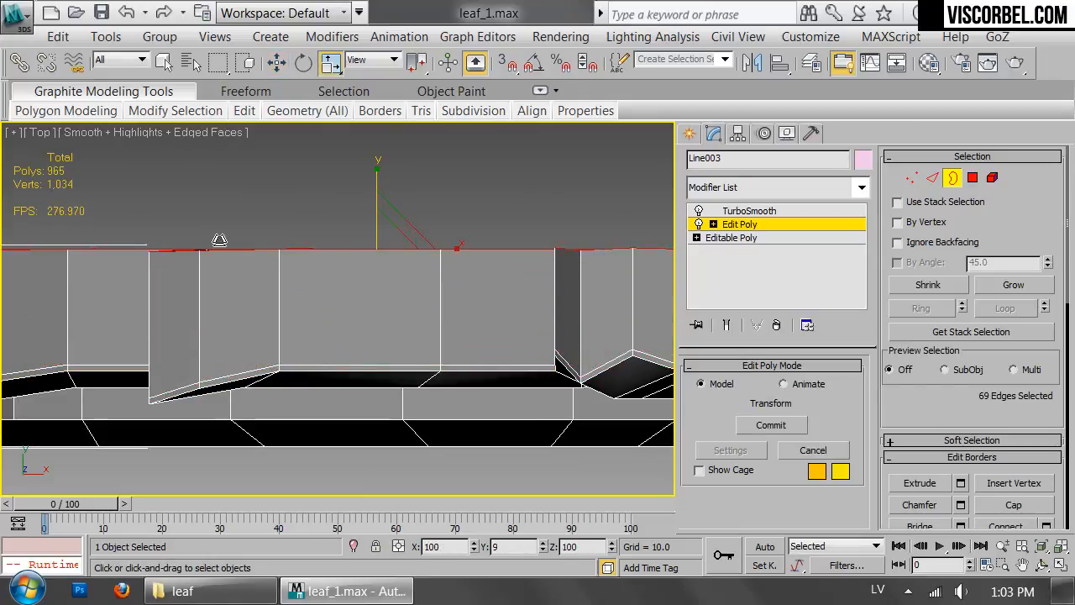
Flatten the vertices of the extruded back border completely by entering a screen scale offset of 0 for Y.
scroll(495, 162, "down", 3)
key("1")
key("1")
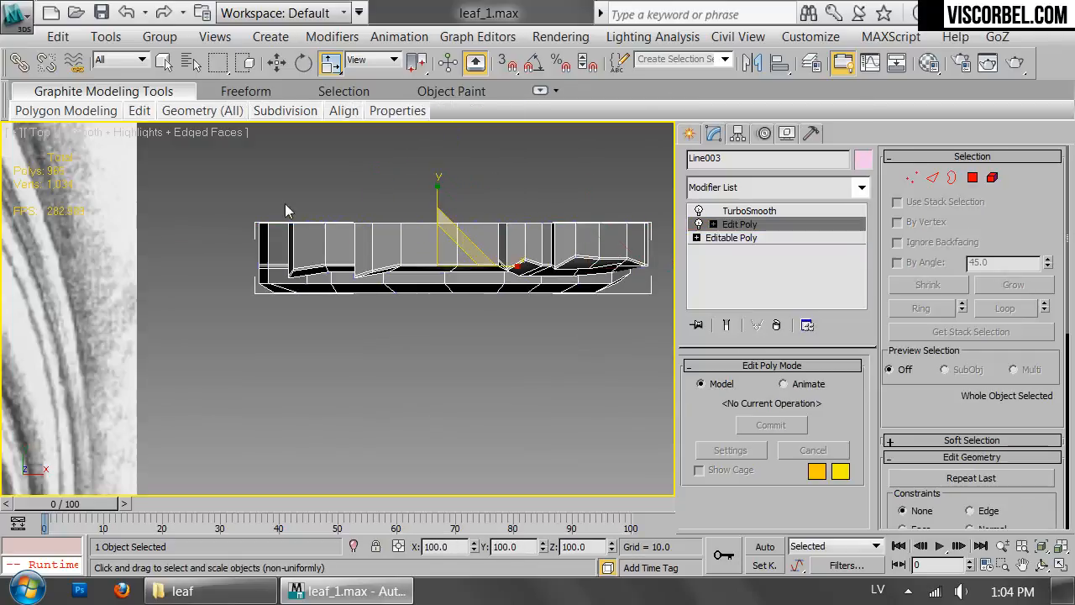
key("1")
right_click(341, 64)
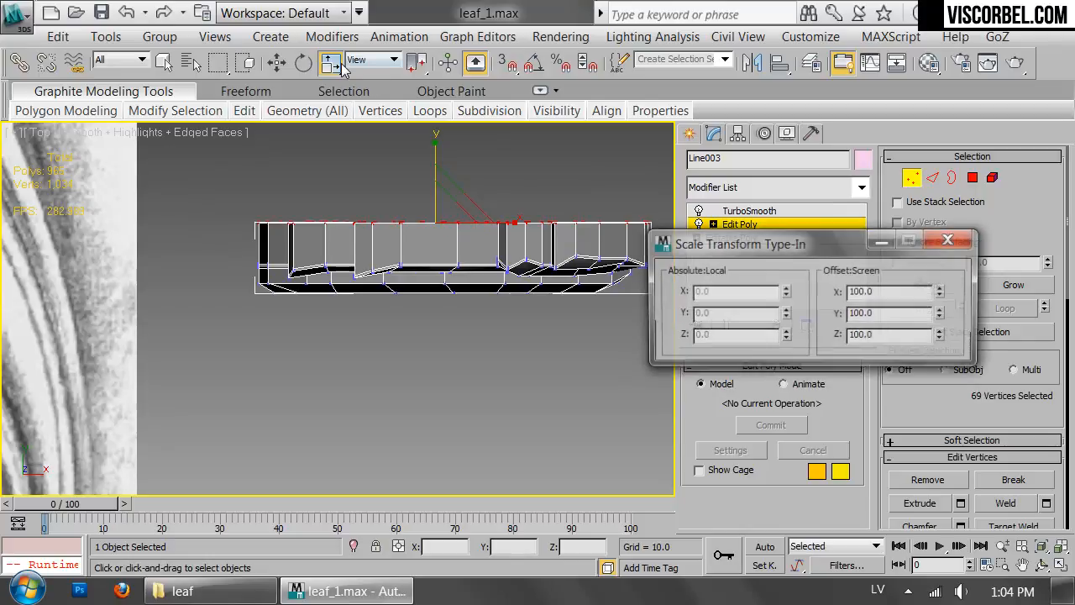
right_click(941, 316)
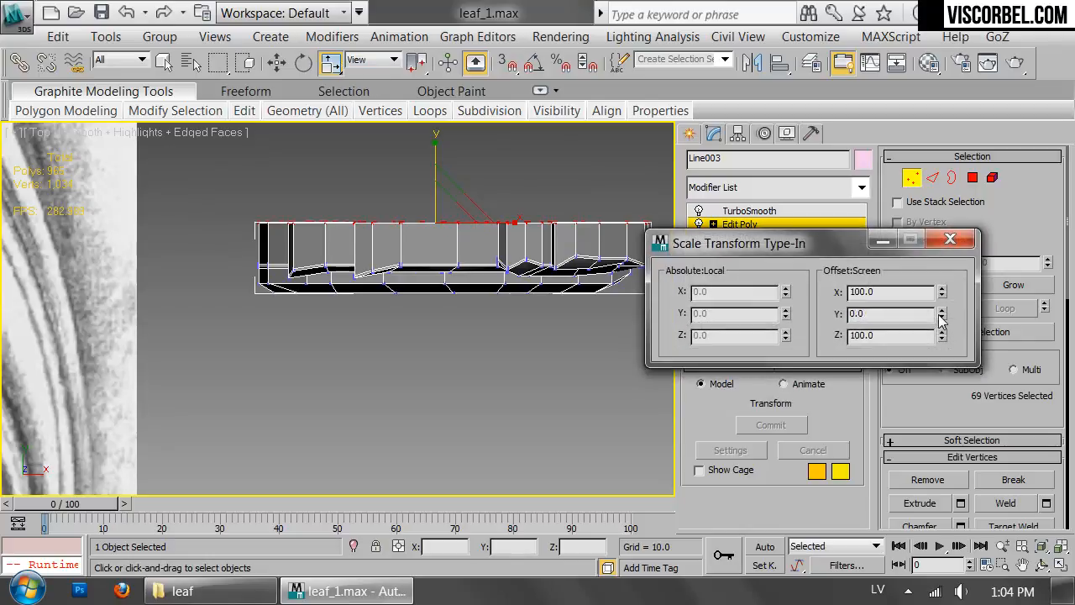
left_click(936, 243)
left_click(422, 373)
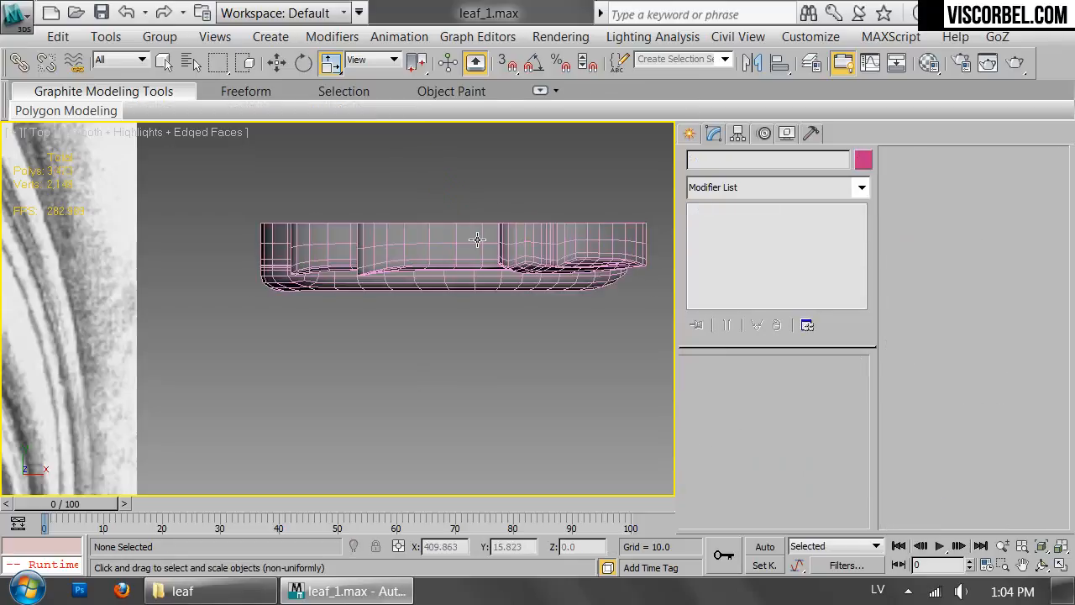
Check the thickened leaf in shaded perspective and add a Cap Holes modifier above TurboSmooth to close its open back.
key("p")
scroll(450, 255, "down", 4)
middle_click_drag(460, 292, 425, 222, "alt")
key("F4")
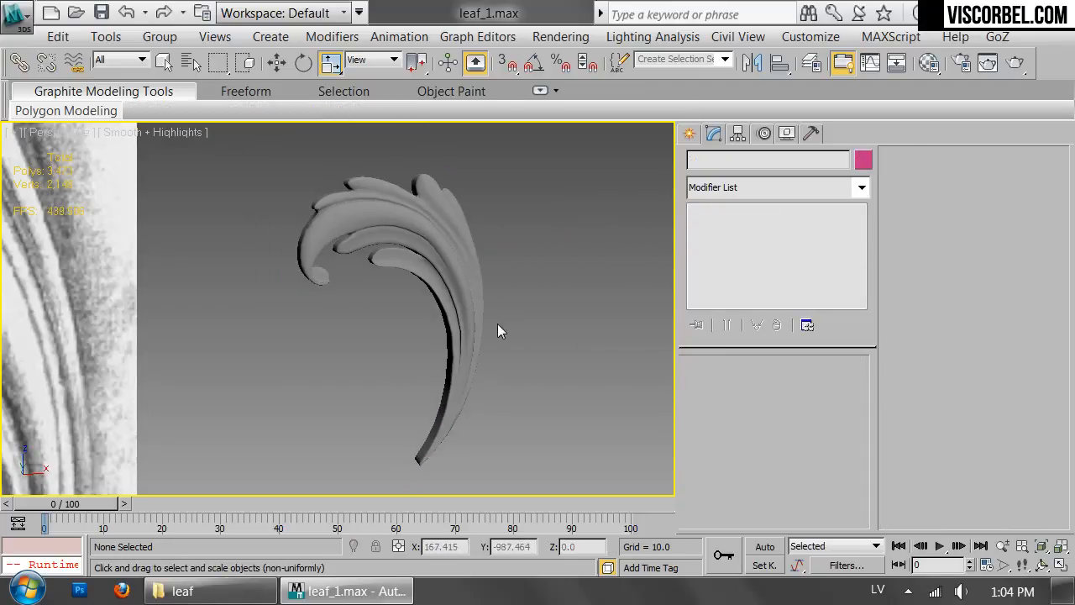
left_click(467, 297)
mouse_move(553, 307)
middle_mouse_down("alt")
mouse_move(509, 290)
mouse_move(479, 306)
mouse_move(519, 333)
mouse_move(611, 301)
mouse_move(521, 304)
mouse_move(537, 298)
middle_mouse_up("alt")
left_click(781, 186)
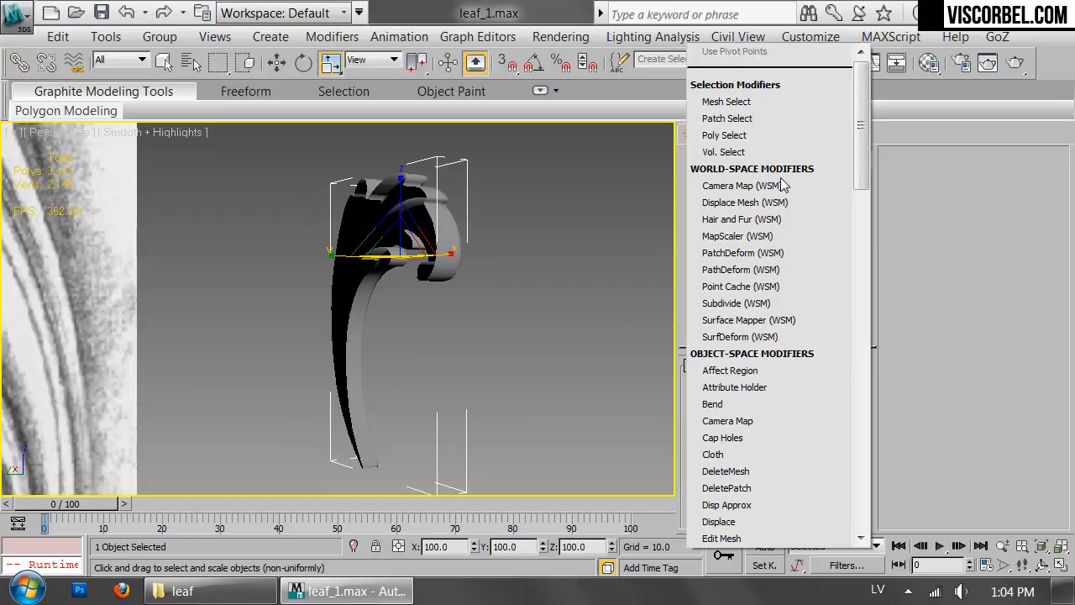
scroll(851, 151, "down", 3)
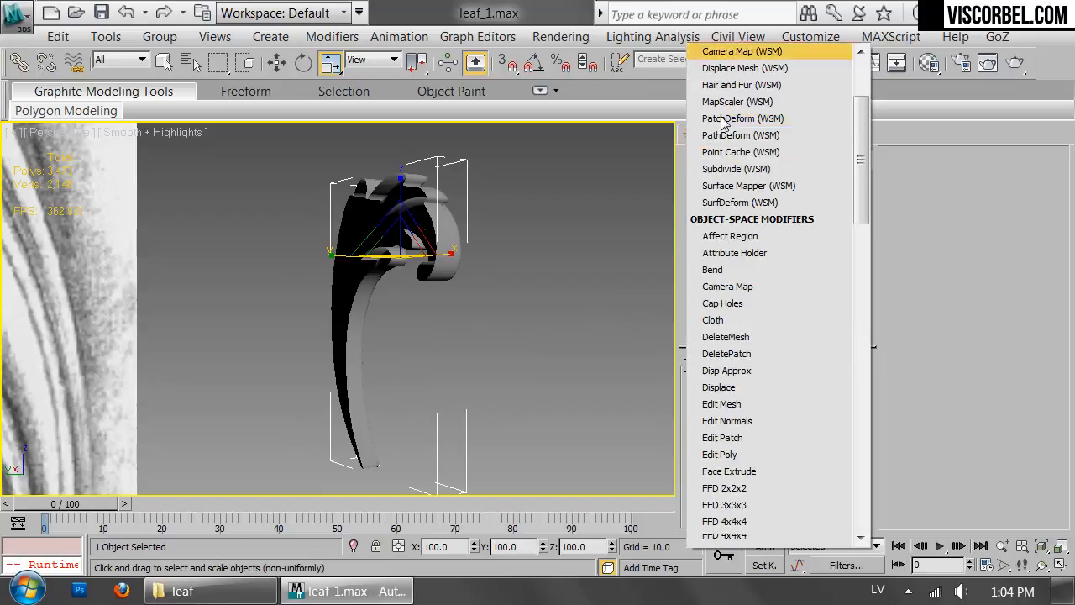
left_click(724, 304)
Orbit around the leaf to examine its capped back and shaded front, comparing the Cap Holes and TurboSmooth levels.
key("r")
middle_click_drag(529, 301, 220, 273, "alt")
left_click(238, 314)
left_click(426, 233)
left_click(778, 225)
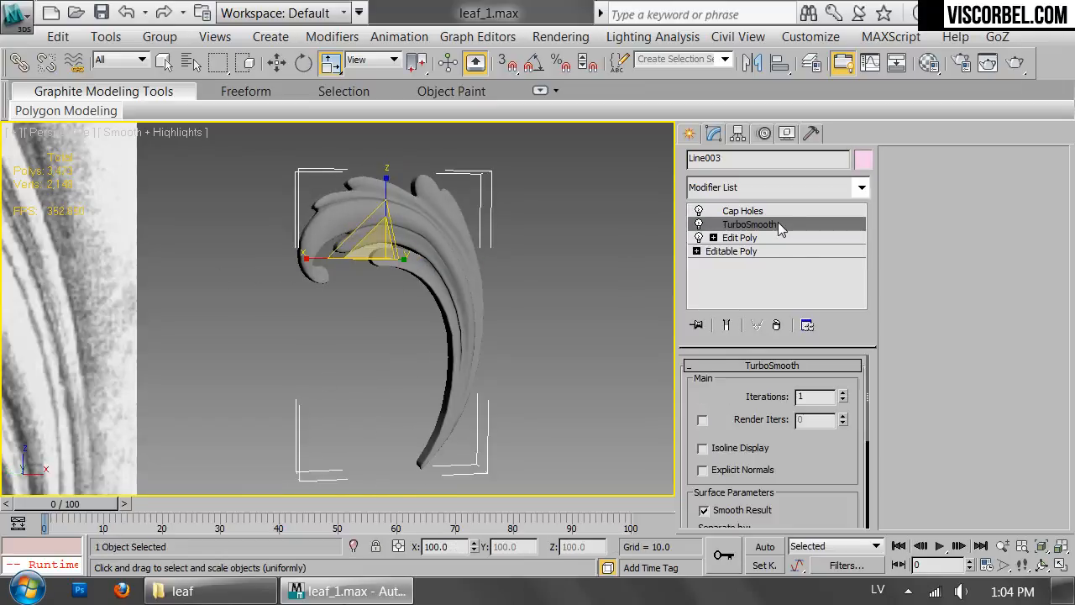
left_click(537, 270)
middle_click_drag(538, 270, 448, 202, "alt")
left_click(390, 229)
scroll(458, 278, "up", 5)
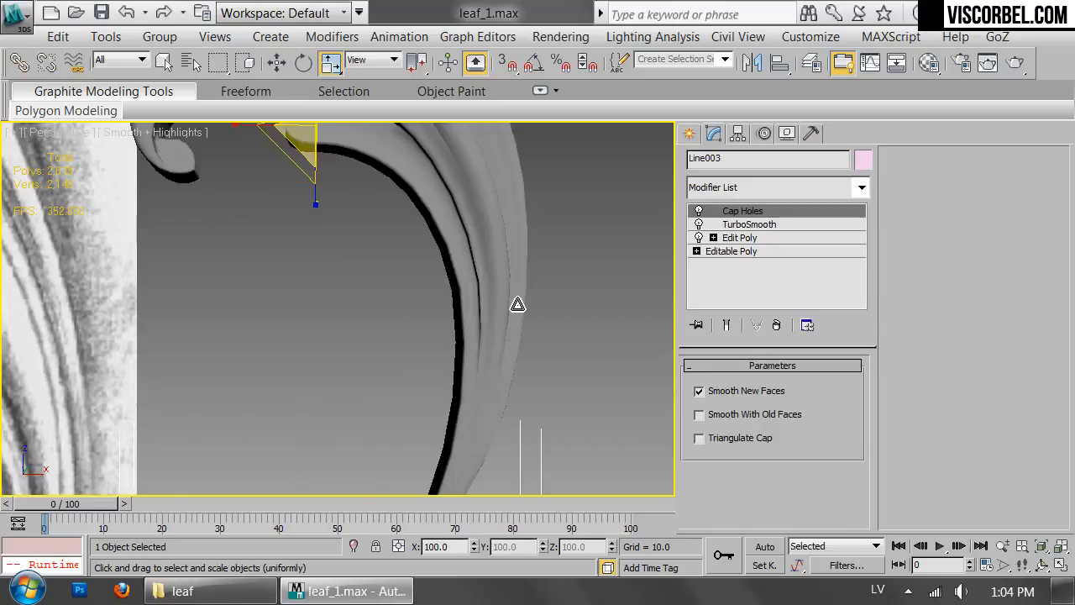
Examine the whole capped leaf in the front view, from its lobes down to the stem tip.
key("f")
scroll(517, 304, "up", 2)
middle_click_drag(517, 304, 209, 333)
scroll(346, 354, "down", 7)
middle_click_drag(524, 425, 506, 216)
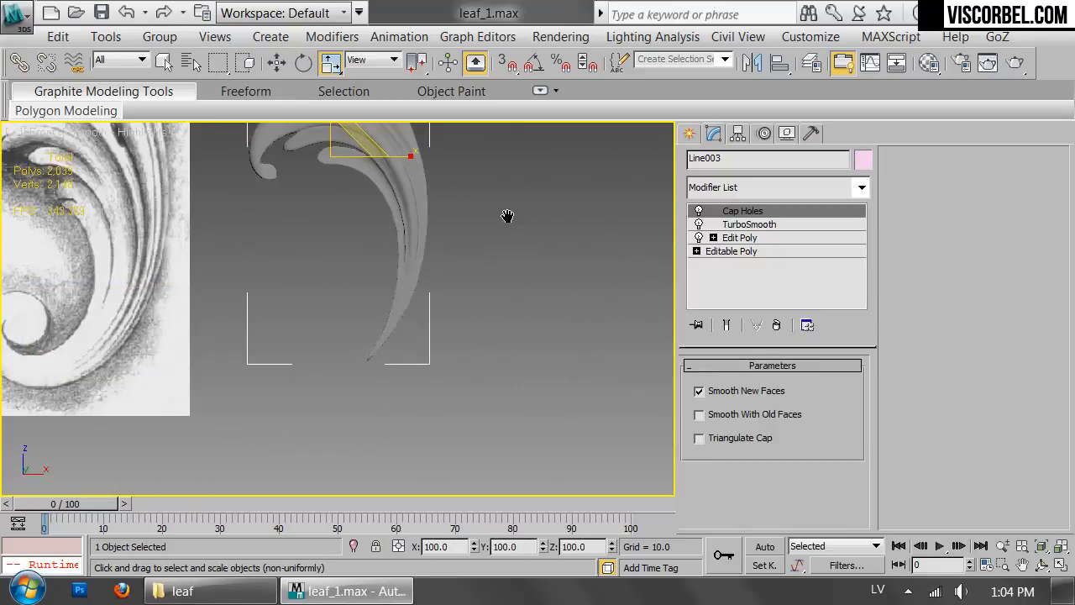
scroll(507, 216, "up", 4)
middle_click_drag(343, 173, 498, 159)
Try 2 TurboSmooth iterations while comparing the leaf with the reference drawing, and set the iterations back to 1.
left_click(760, 224)
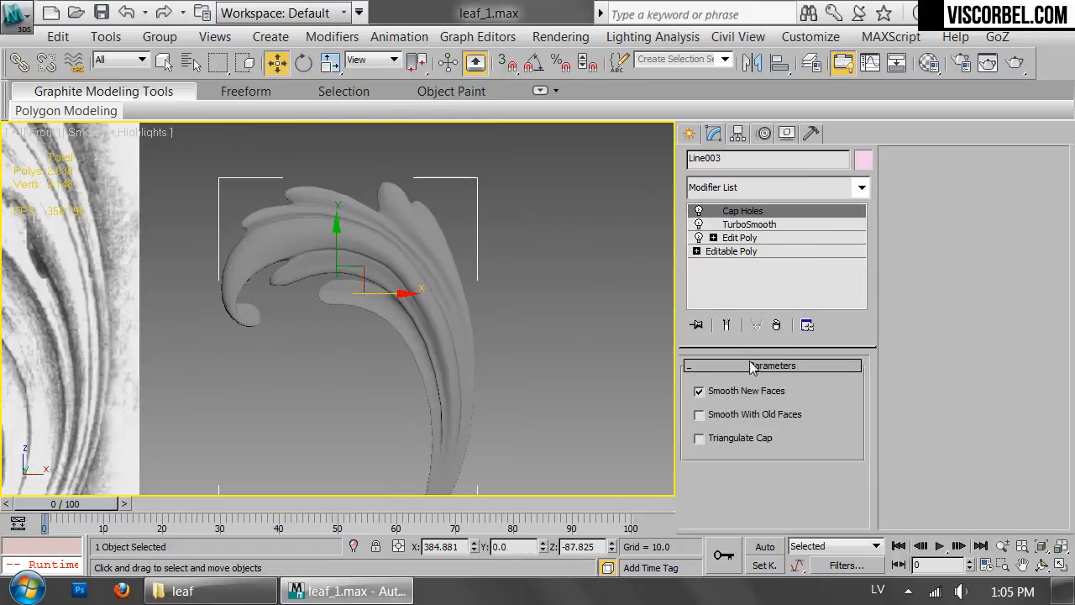
left_click(750, 225)
scroll(523, 294, "up", 4)
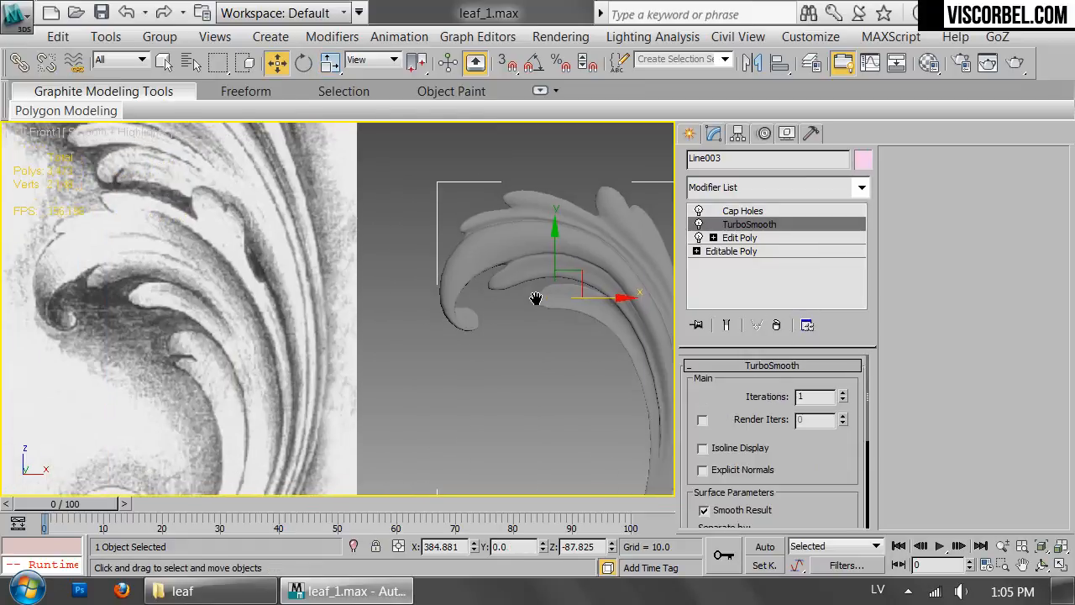
middle_click_drag(539, 310, 648, 310)
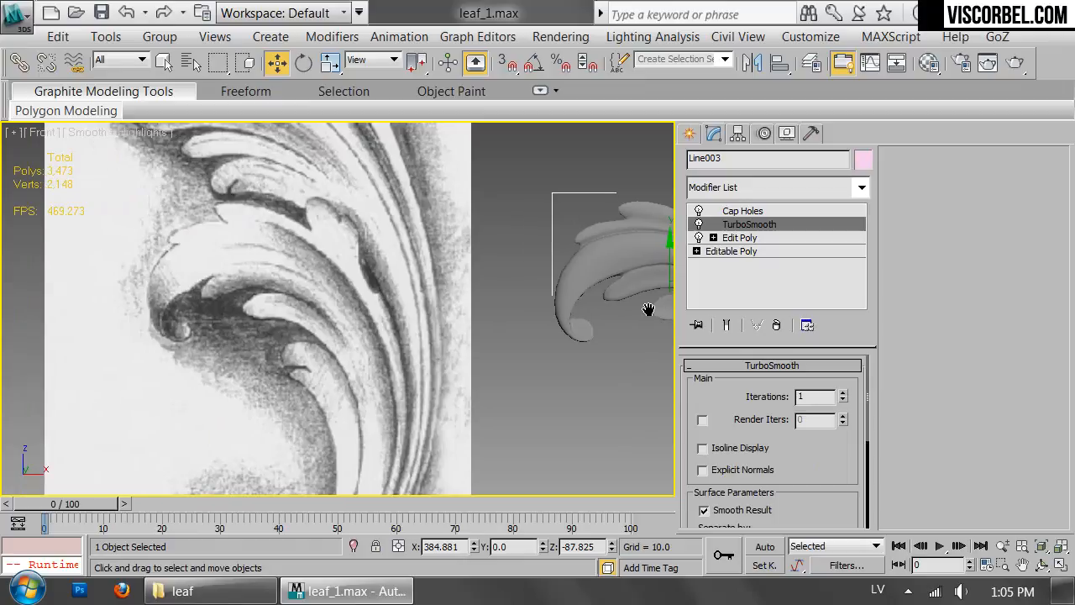
left_click(842, 394)
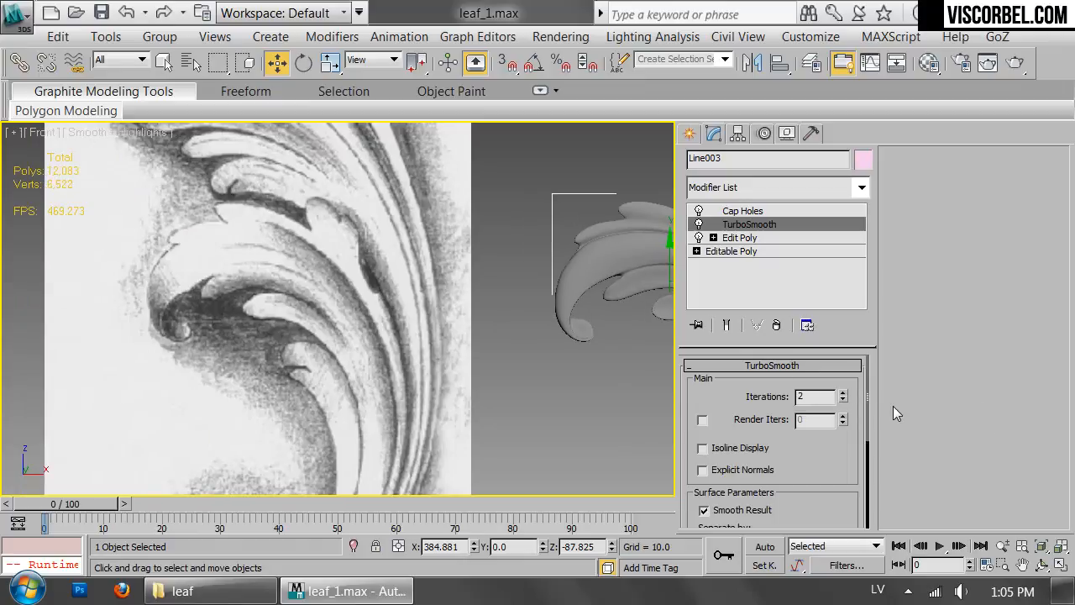
left_click(842, 401)
Inspect the finished leaf beside the reference drawing in front and perspective views, including its side thickness.
middle_click_drag(525, 336, 392, 266)
scroll(393, 266, "down", 4)
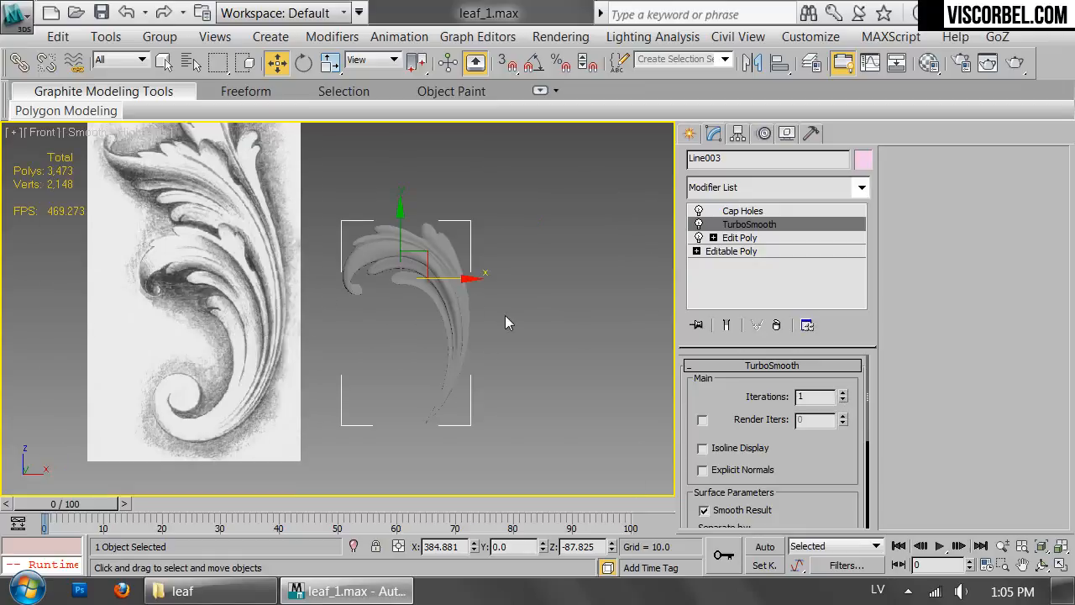
key("p")
middle_click_drag(505, 317, 433, 222, "alt")
left_click(511, 211)
middle_click_drag(512, 210, 485, 269, "alt")
left_click(340, 219)
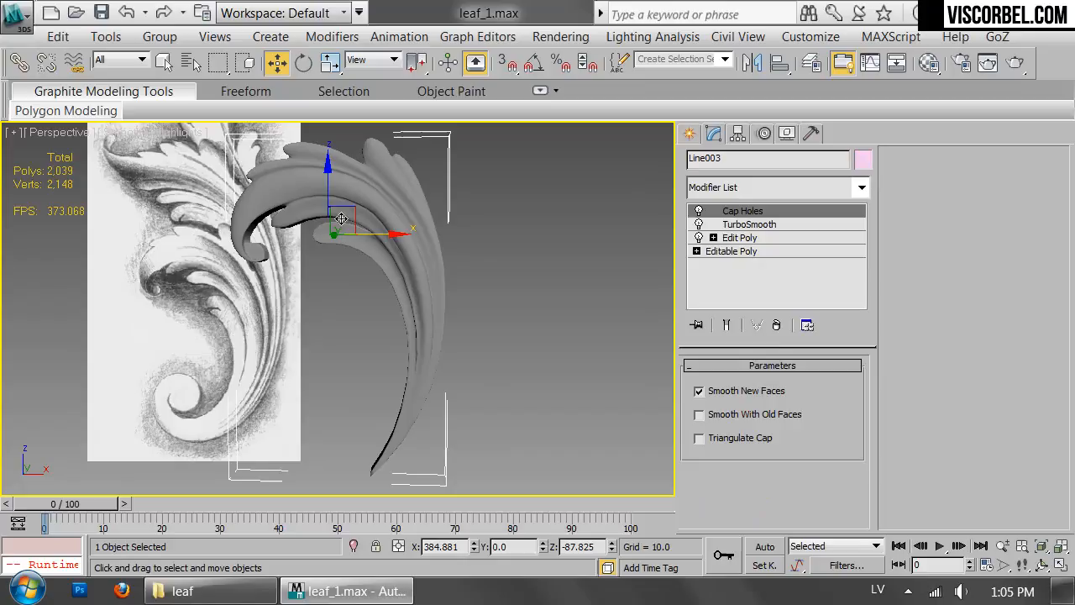
left_click(739, 225)
middle_click_drag(504, 281, 539, 297, "alt")
left_click(614, 254)
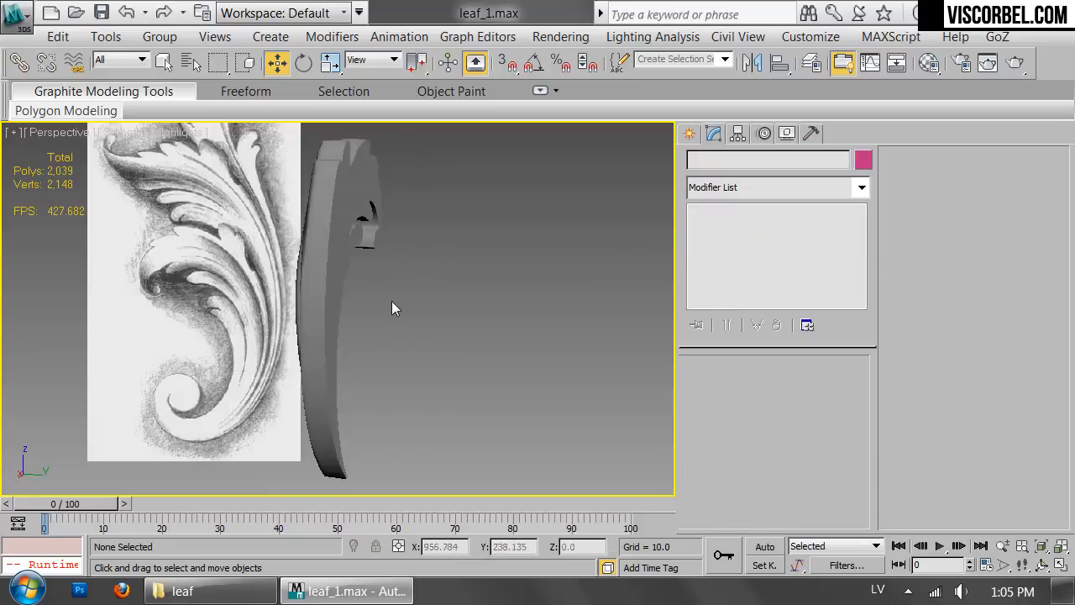